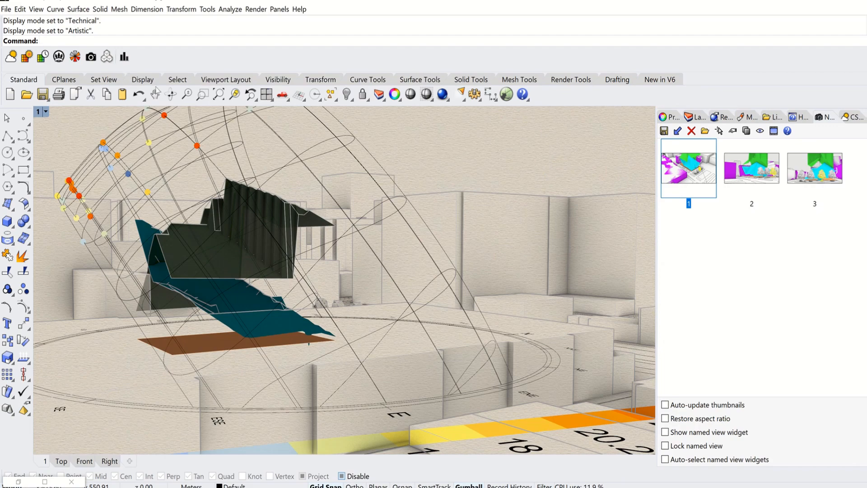
{"action": "mouse_move", "coordinate": [432, 8]}
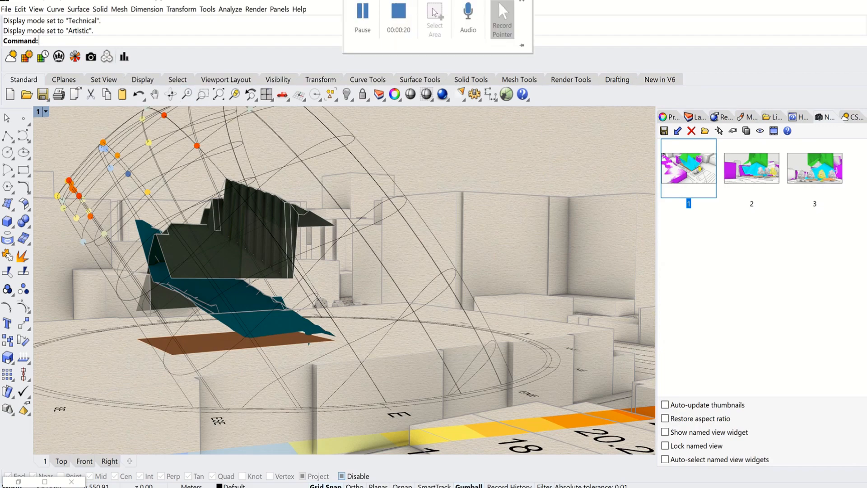
{"action": "left_click", "coordinate": [398, 14]}
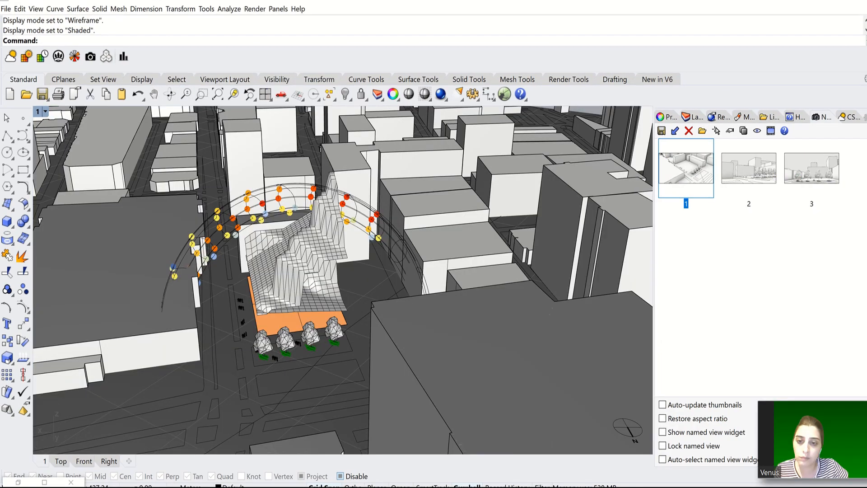
{"action": "right_click_drag", "start_coordinate": [343, 291], "coordinate": [404, 293]}
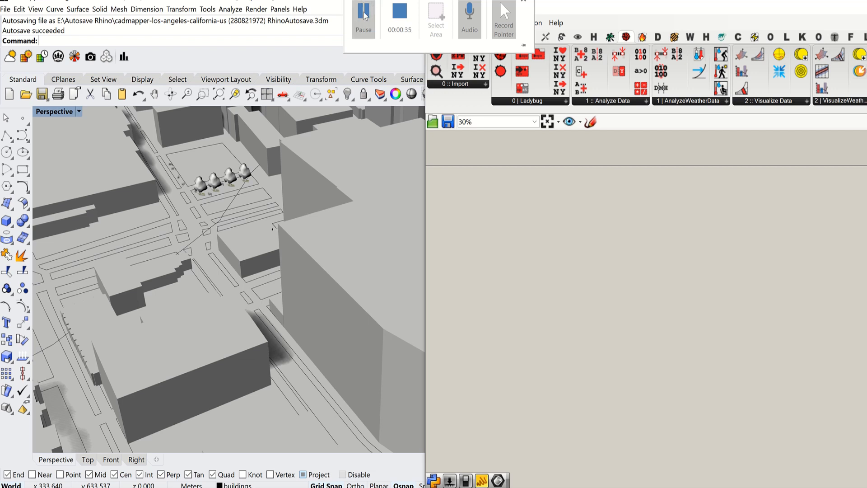
{"action": "left_click", "coordinate": [364, 15]}
{"action": "left_click", "coordinate": [364, 14]}
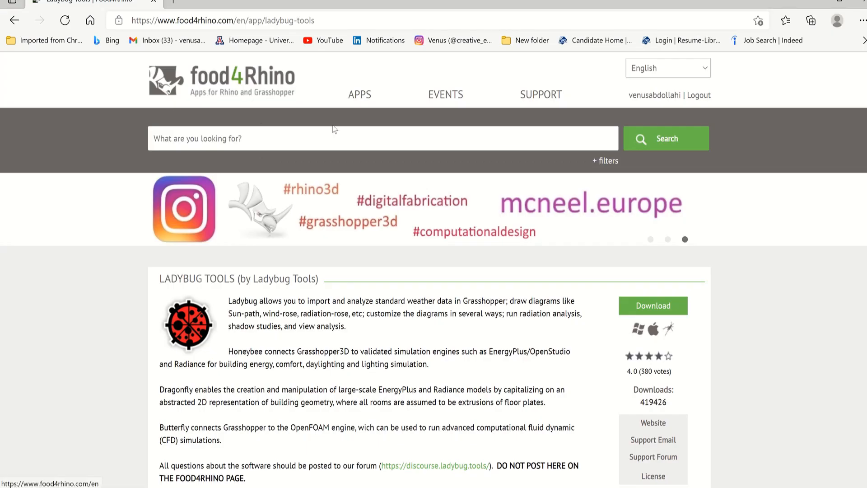
{"action": "scroll", "coordinate": [551, 246], "scroll_direction": "down", "scroll_amount": 15}
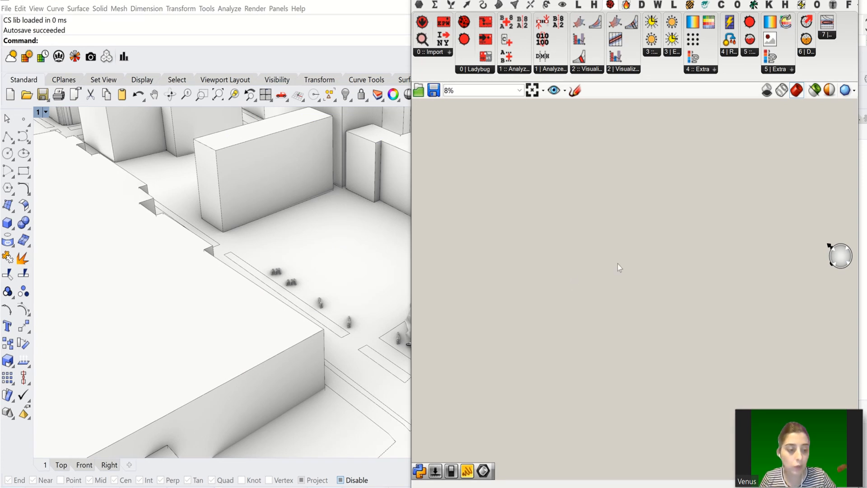
- Place an LB Solar Envelope component on the empty Grasshopper canvas
{"action": "left_click", "coordinate": [653, 53]}
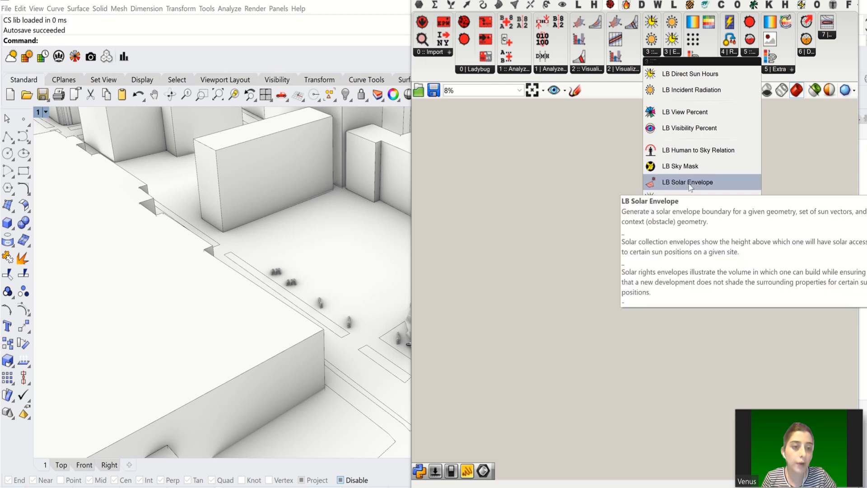
{"action": "mouse_move", "coordinate": [690, 186]}
{"action": "left_mouse_down"}
{"action": "mouse_move", "coordinate": [657, 355]}
{"action": "mouse_move", "coordinate": [700, 266]}
{"action": "left_mouse_up"}
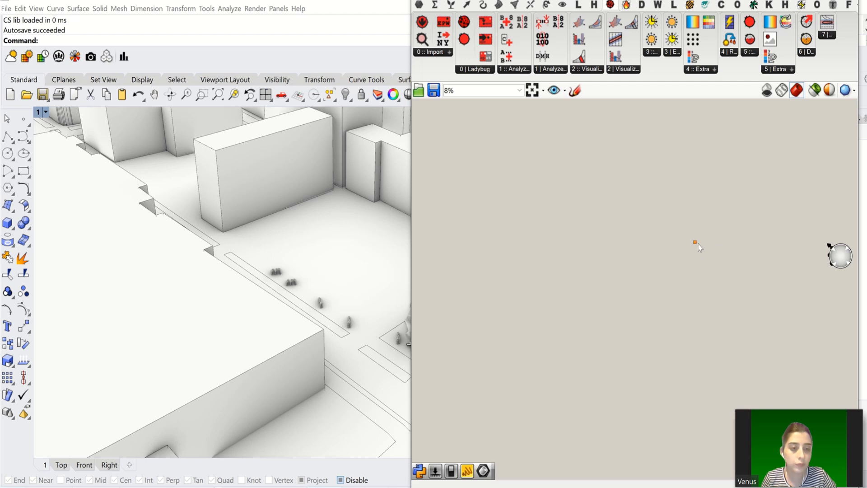
{"action": "scroll", "coordinate": [694, 256], "scroll_direction": "up", "scroll_amount": 10}
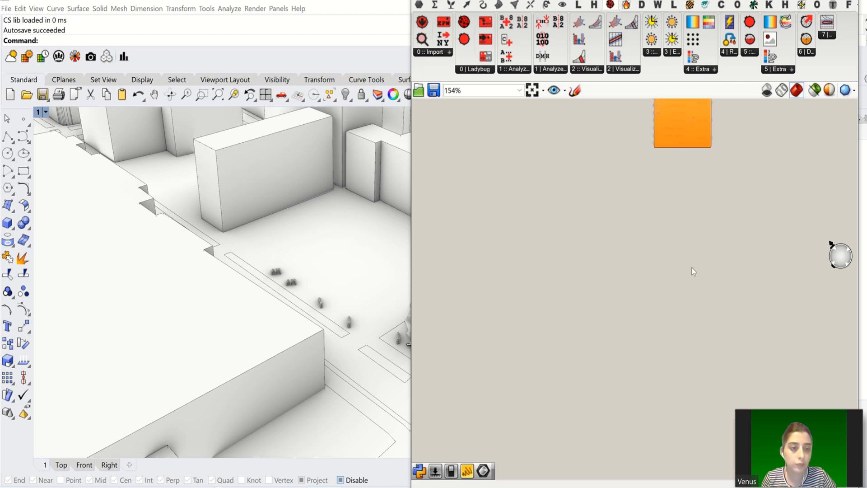
{"action": "scroll", "coordinate": [693, 270], "scroll_direction": "down", "scroll_amount": 1}
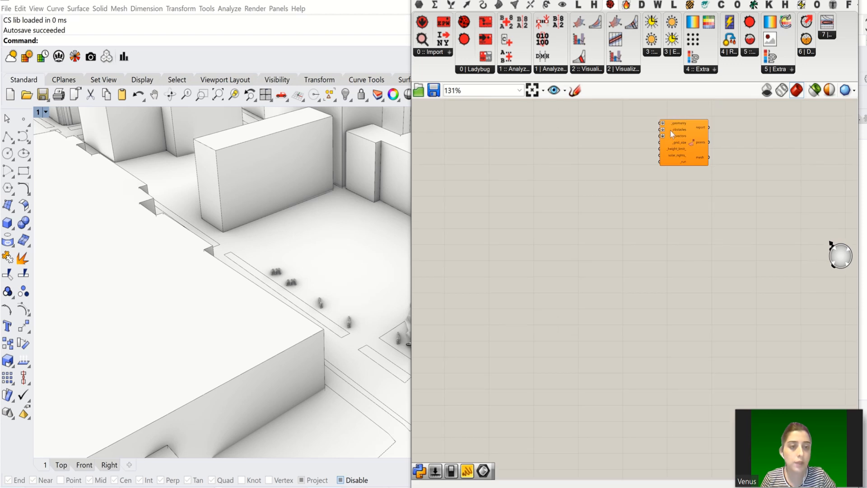
{"action": "scroll", "coordinate": [671, 133], "scroll_direction": "up", "scroll_amount": 4}
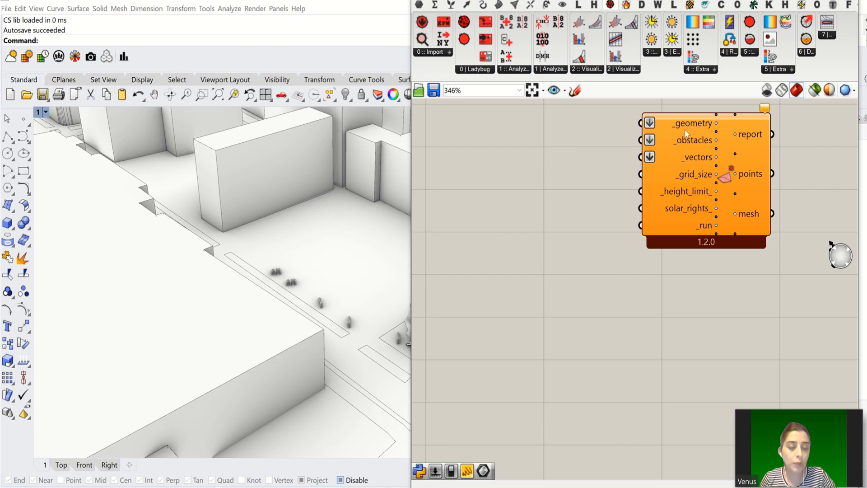
{"action": "mouse_move", "coordinate": [362, 2]}
{"action": "left_click", "coordinate": [361, 18]}
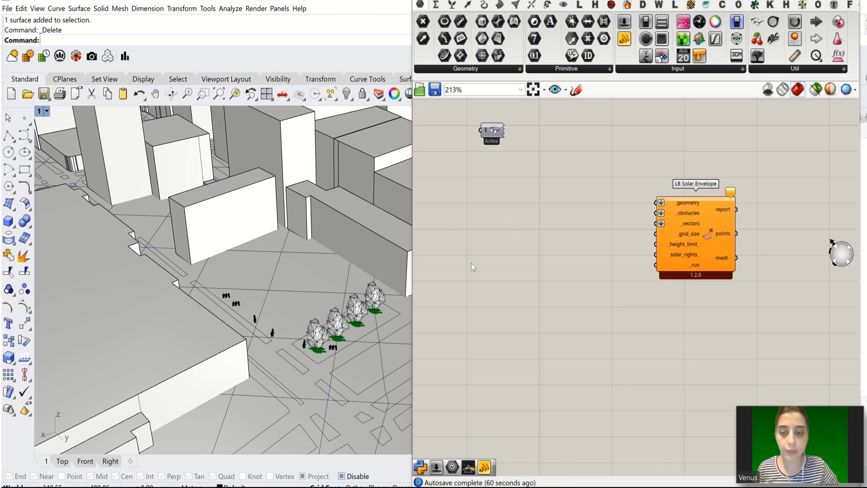
- Draw a four-corner surface in the Top view covering the empty site between the buildings, just below the row of trees
{"action": "double_click", "coordinate": [40, 112]}
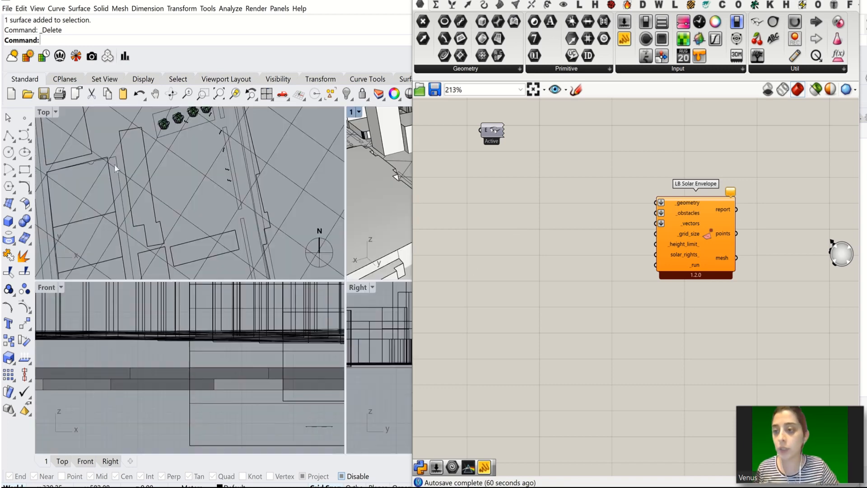
{"action": "left_click", "coordinate": [13, 207]}
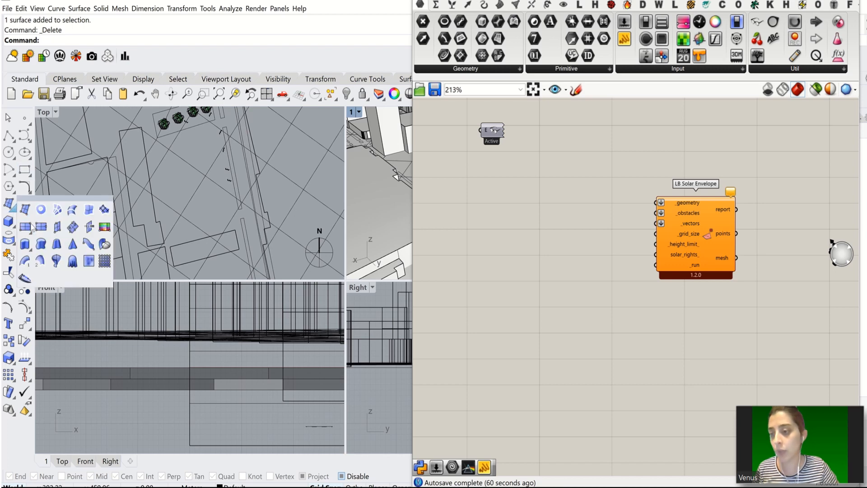
{"action": "left_click", "coordinate": [24, 209]}
{"action": "left_click", "coordinate": [156, 148]}
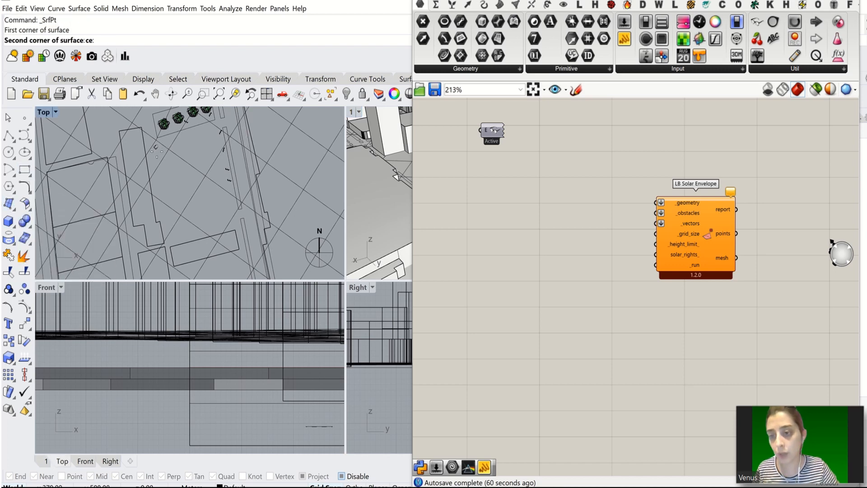
{"action": "left_click", "coordinate": [173, 234]}
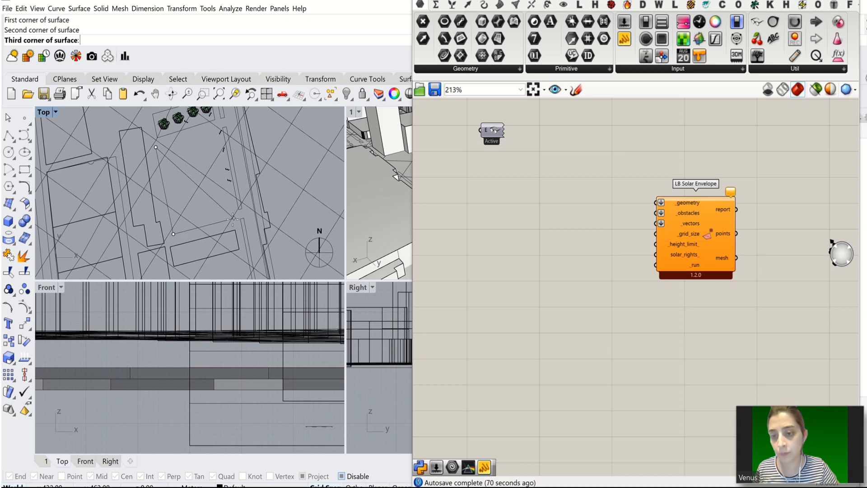
{"action": "left_click", "coordinate": [231, 221]}
{"action": "left_click", "coordinate": [213, 133]}
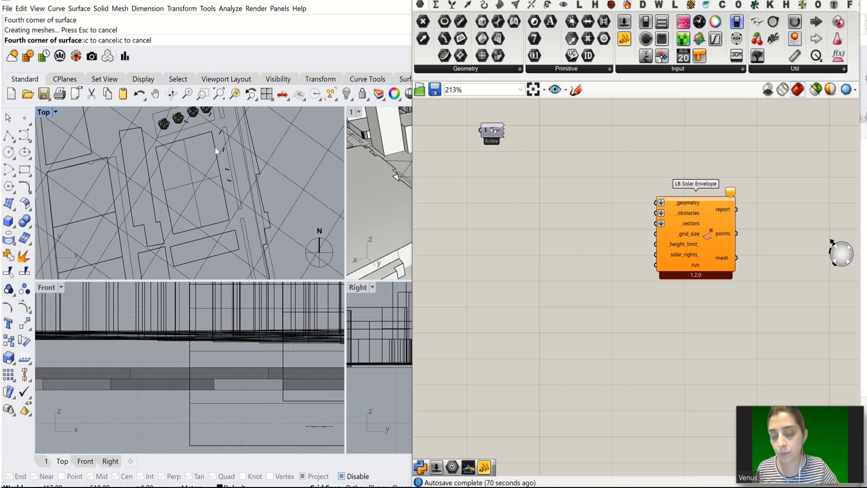
- Select the new site surface and raise it slightly above the ground in small vertical moves in the named perspective view 1
{"action": "left_click", "coordinate": [216, 164]}
{"action": "left_click", "coordinate": [356, 189]}
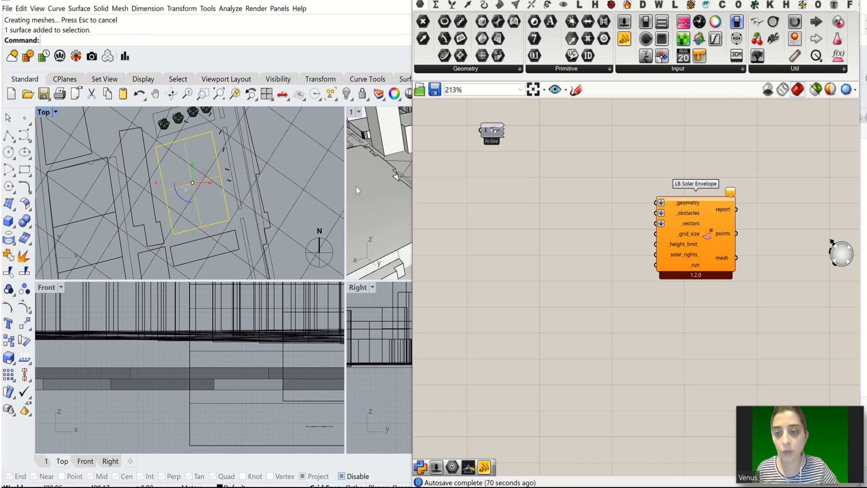
{"action": "double_click", "coordinate": [350, 112]}
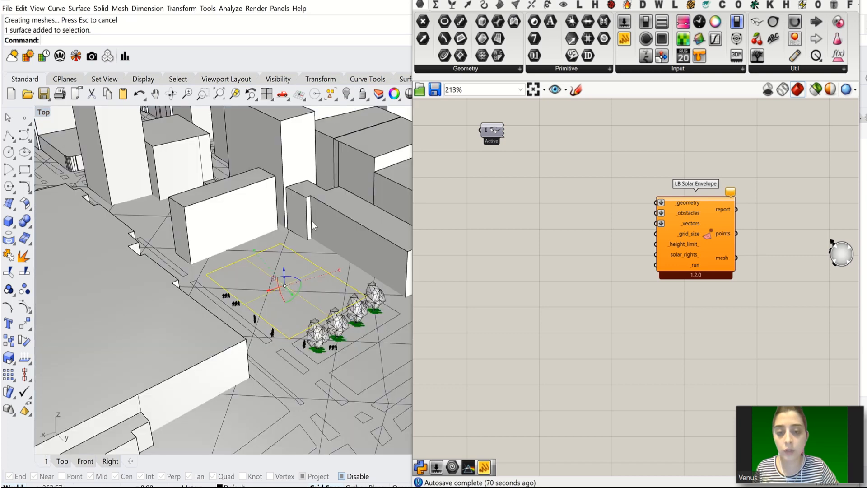
{"action": "left_click", "coordinate": [285, 270]}
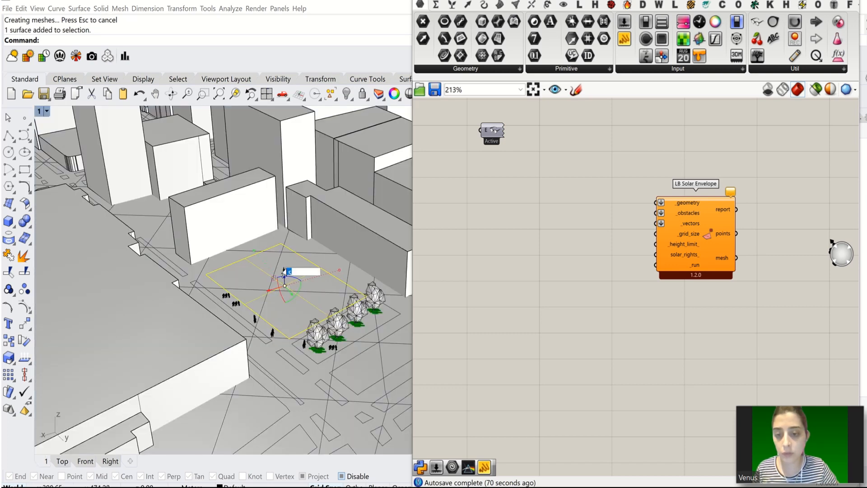
{"action": "key", "text": "Return"}
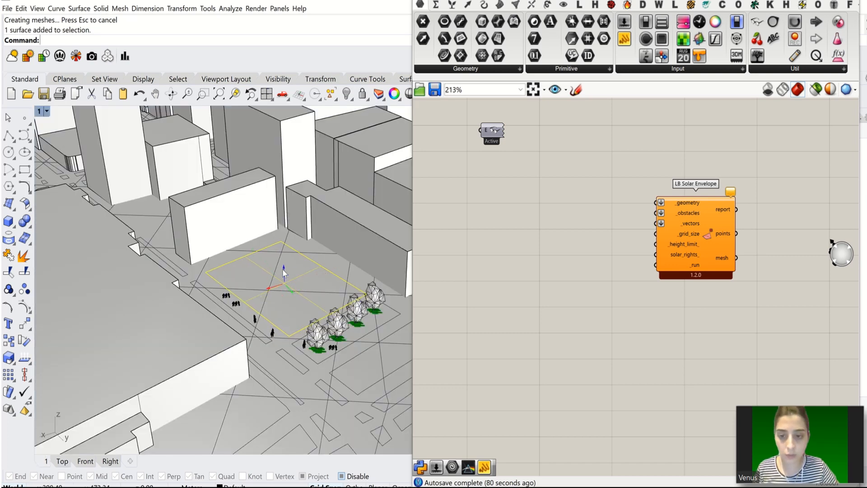
{"action": "left_click", "coordinate": [284, 270]}
{"action": "key", "text": "Return"}
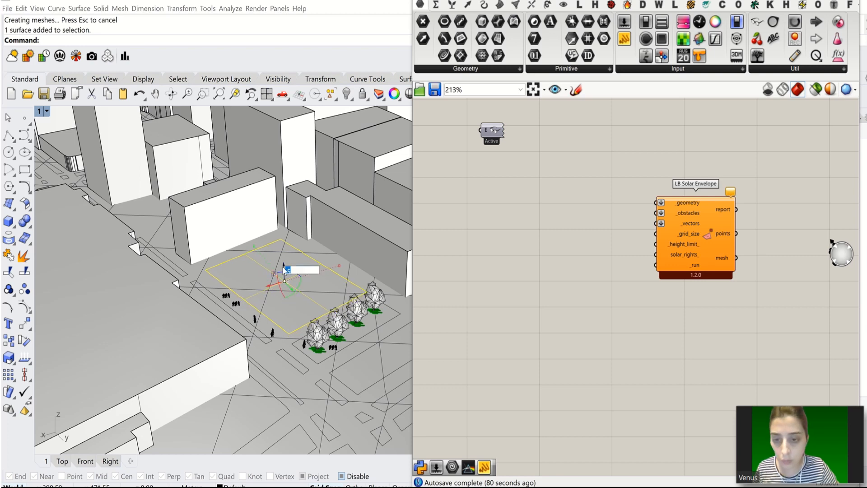
{"action": "key", "text": "Return"}
{"action": "left_click", "coordinate": [284, 270]}
{"action": "left_click", "coordinate": [322, 118]}
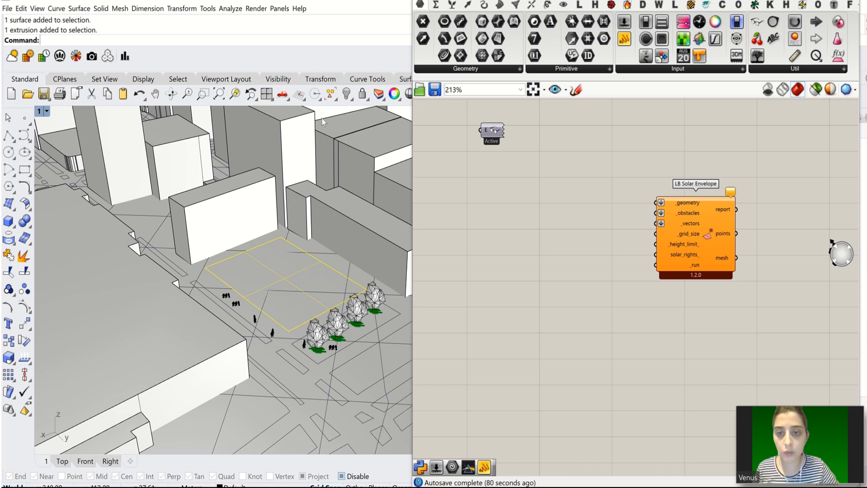
{"action": "left_click", "coordinate": [287, 264]}
{"action": "left_click", "coordinate": [301, 294]}
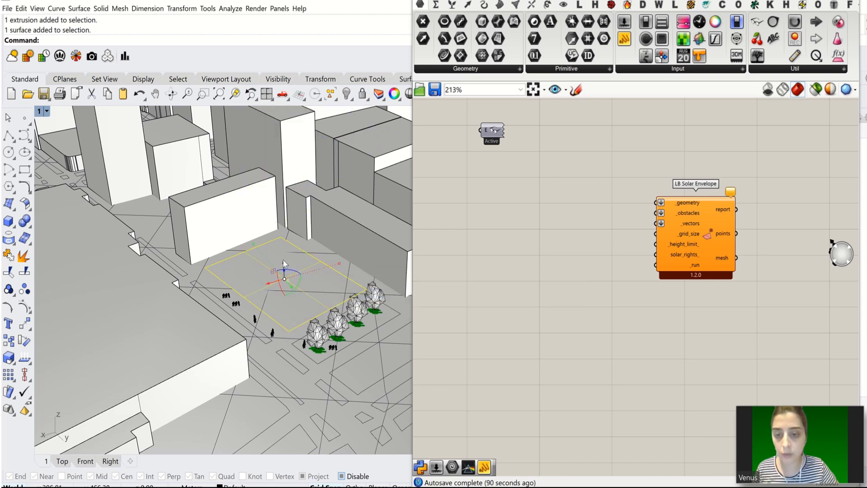
{"action": "left_click", "coordinate": [284, 263]}
{"action": "left_click", "coordinate": [314, 118]}
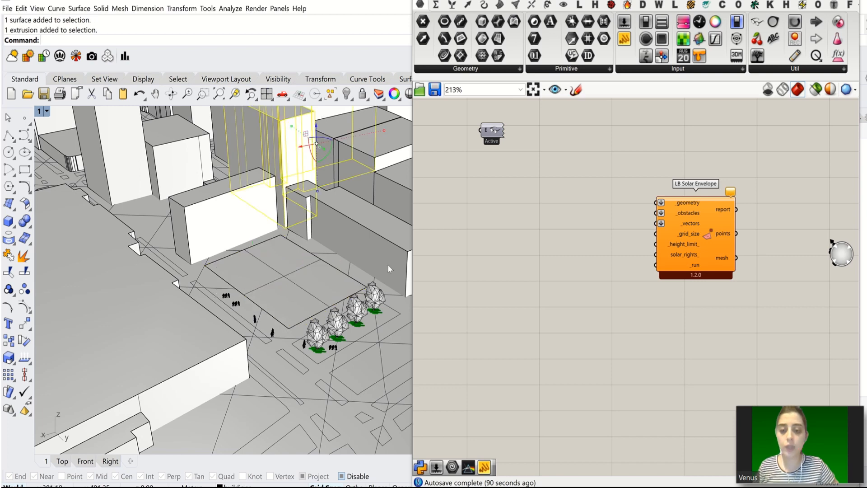
- Add a Surface parameter to the Grasshopper canvas, to the left of the LB Solar Envelope component
{"action": "double_click", "coordinate": [499, 211]}
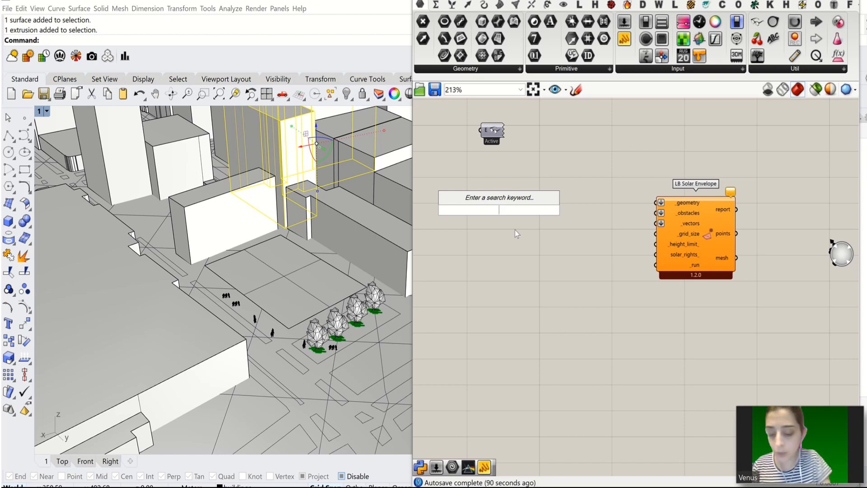
{"action": "type", "text": "surfa"}
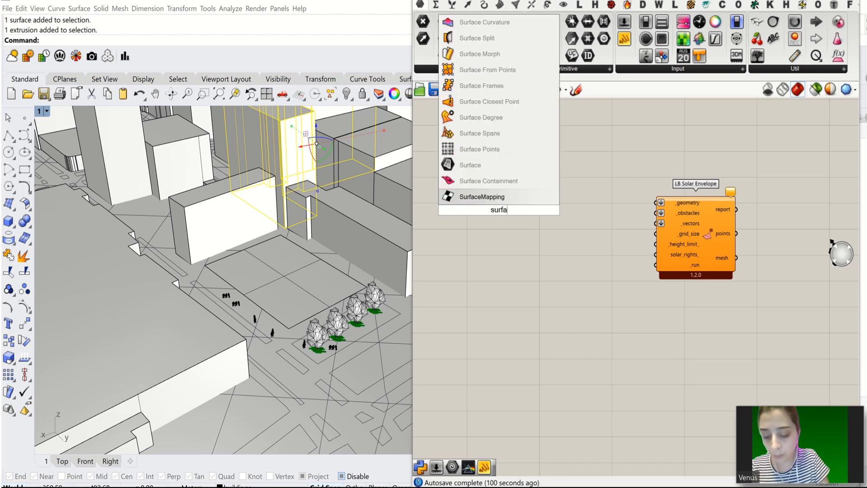
{"action": "left_click", "coordinate": [468, 166]}
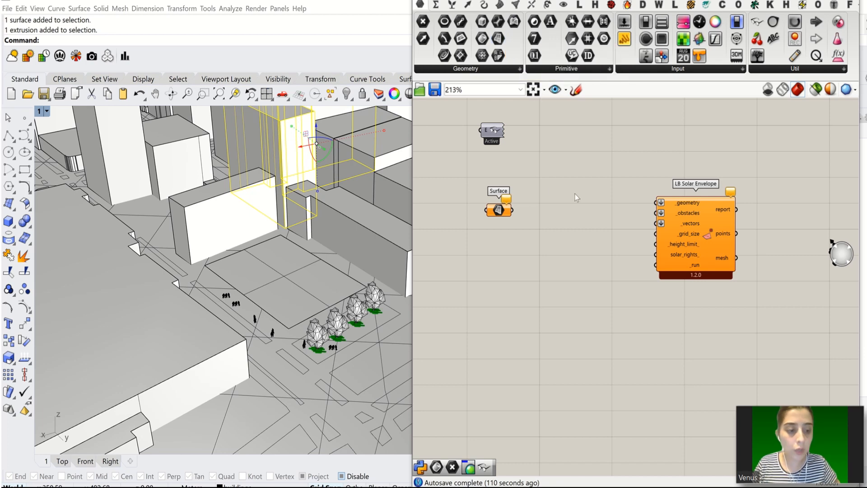
- Reference the raised site surface from the Rhino model as the single surface of the Surface parameter
{"action": "left_click", "coordinate": [504, 212]}
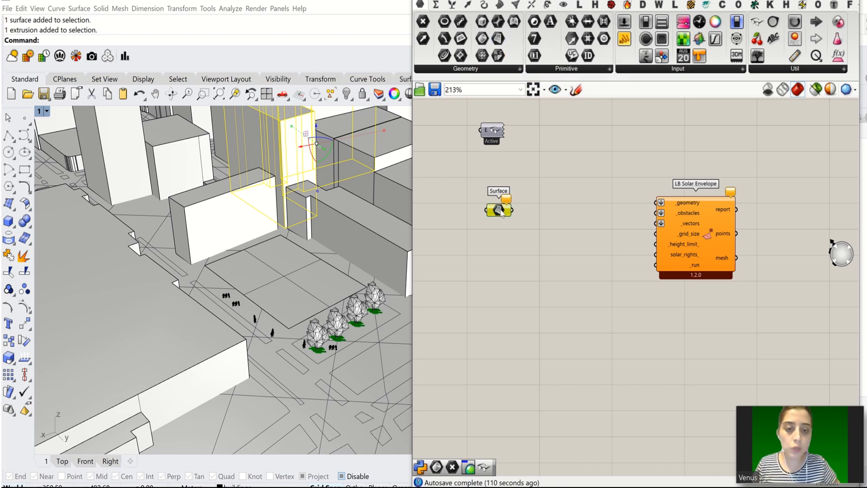
{"action": "right_click", "coordinate": [501, 212]}
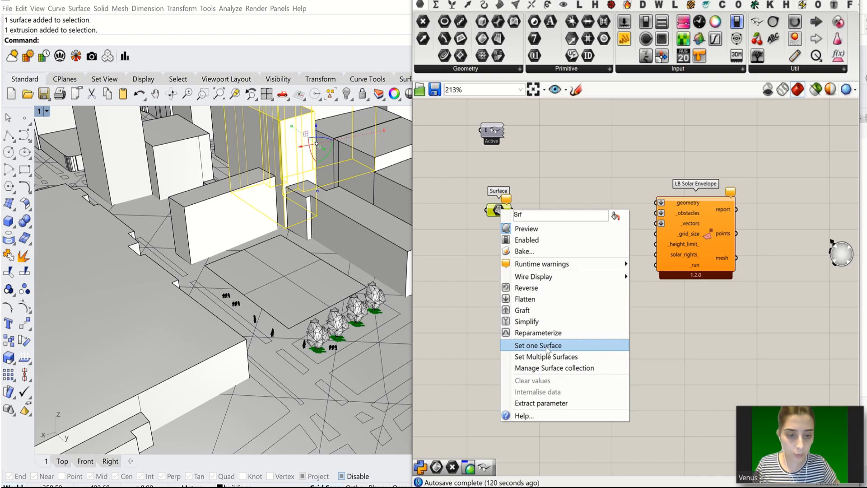
{"action": "left_click", "coordinate": [545, 349]}
{"action": "left_click", "coordinate": [278, 280]}
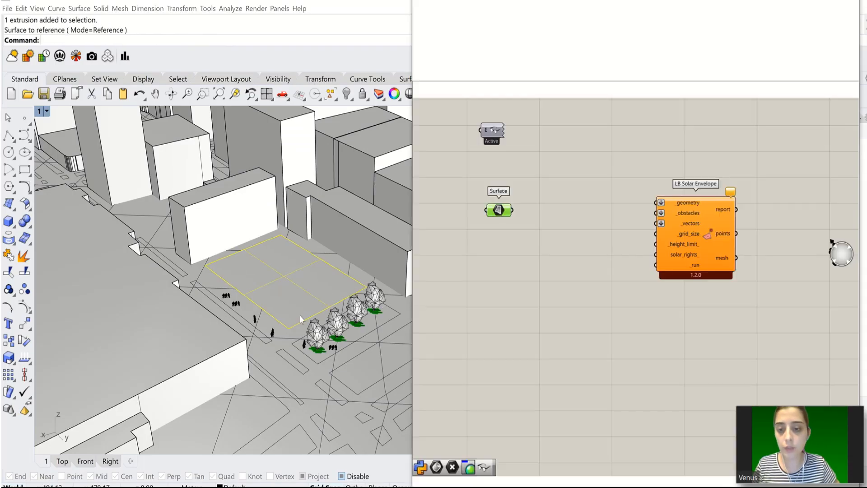
{"action": "left_click", "coordinate": [525, 292]}
- Add a Custom Preview component just below the Surface parameter
{"action": "double_click", "coordinate": [522, 251]}
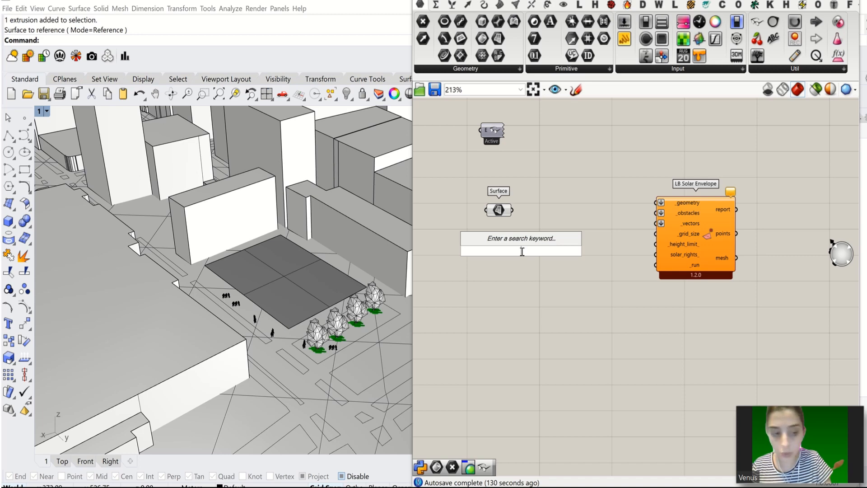
{"action": "type", "text": "cus"}
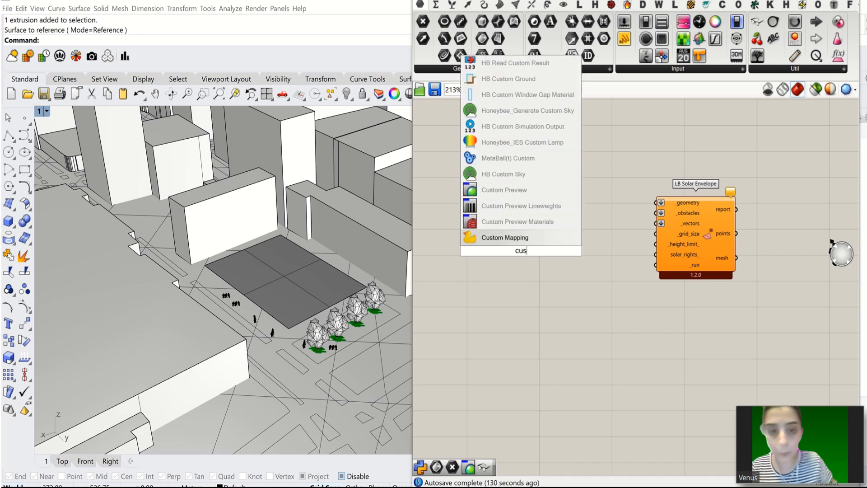
{"action": "left_click", "coordinate": [504, 190]}
- Add a Colour Swatch below the Surface parameter and move the Custom Preview component beside the Surface parameter
{"action": "double_click", "coordinate": [478, 280]}
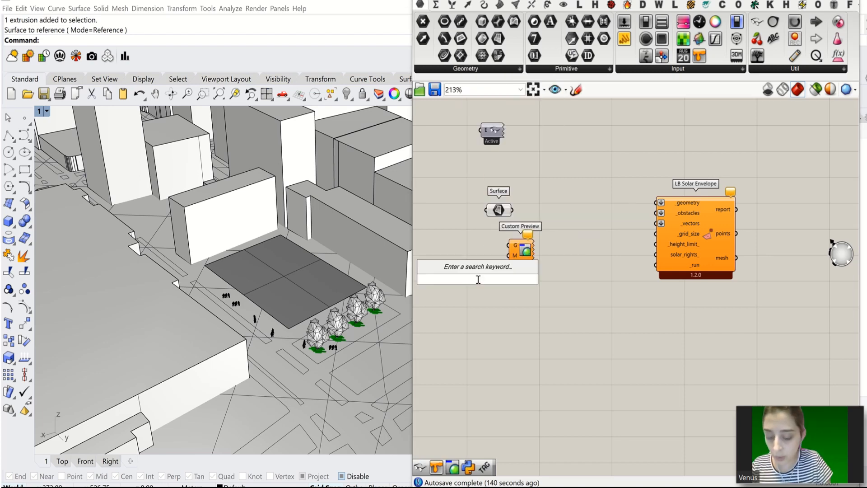
{"action": "type", "text": "sw"}
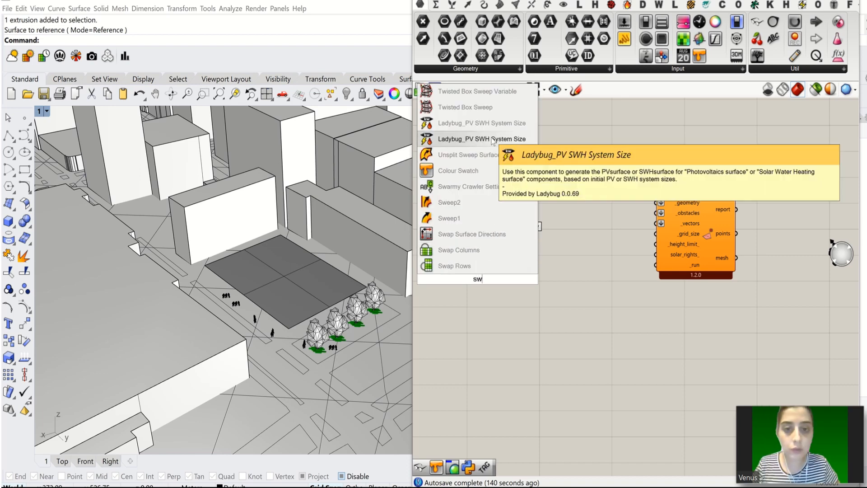
{"action": "type", "text": "a"}
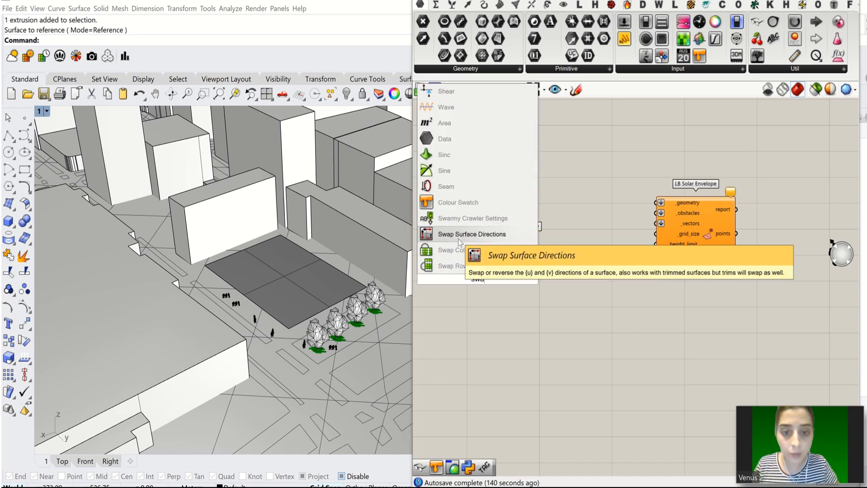
{"action": "left_click", "coordinate": [473, 202]}
{"action": "left_click_drag", "start_coordinate": [530, 251], "coordinate": [568, 214]}
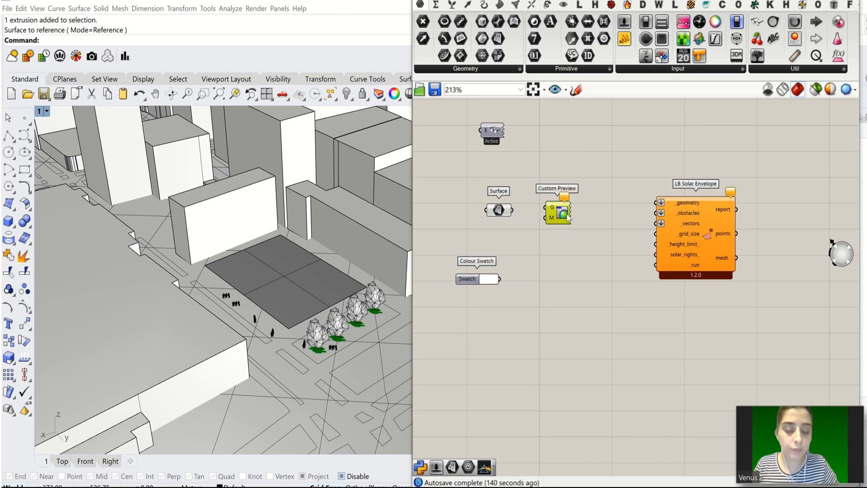
- Set the swatch colour to orange (R 255, G 162, B 98) and wire it to the Custom Preview's material input
{"action": "left_click", "coordinate": [489, 278]}
{"action": "left_click", "coordinate": [492, 280]}
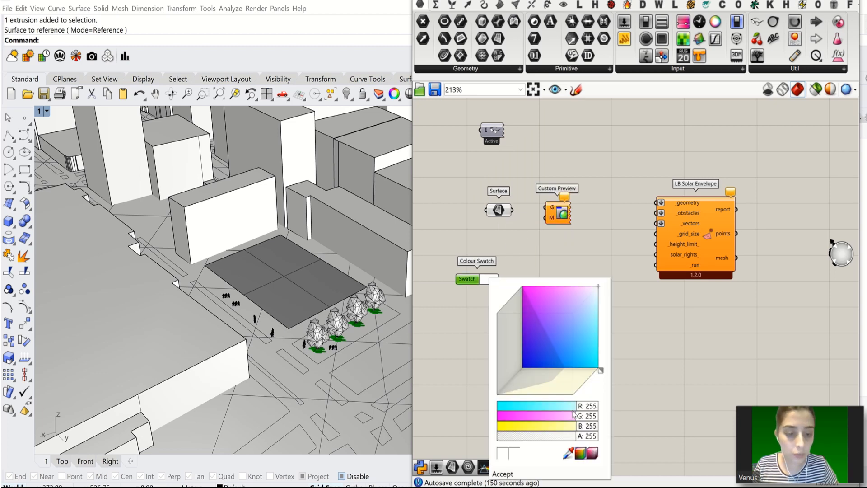
{"action": "left_click_drag", "start_coordinate": [588, 427], "coordinate": [549, 416]}
{"action": "left_click_drag", "start_coordinate": [561, 328], "coordinate": [555, 302]}
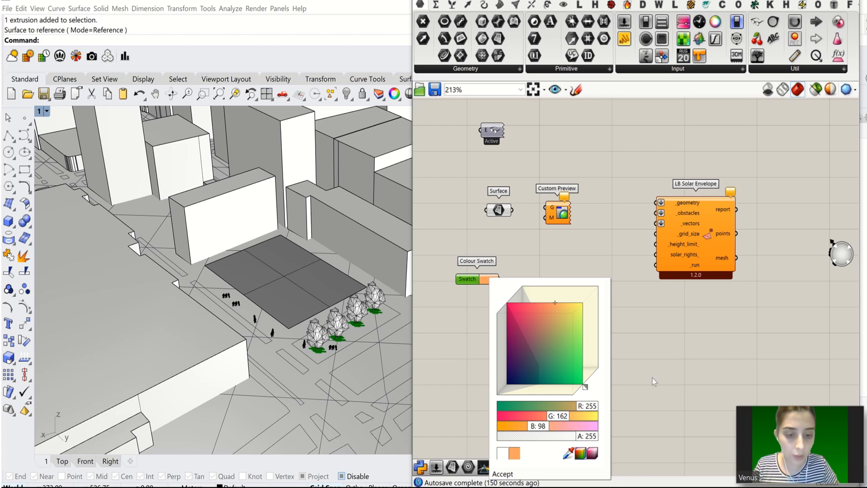
{"action": "left_click", "coordinate": [497, 474]}
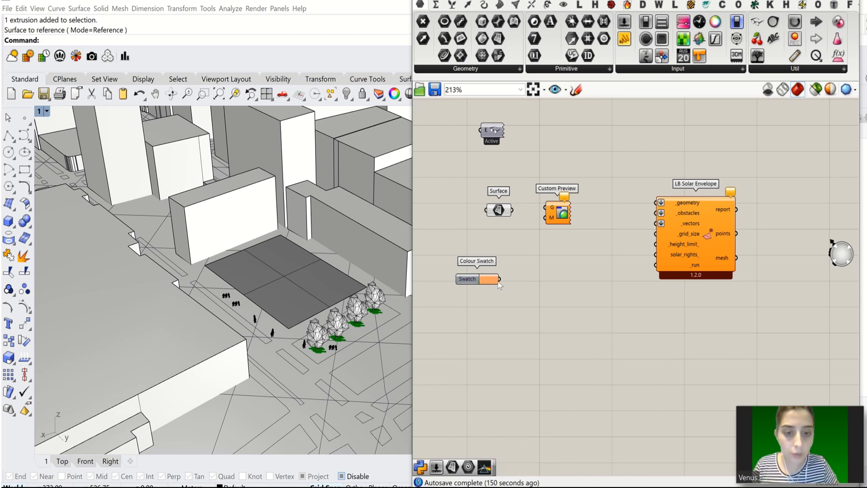
{"action": "left_click_drag", "start_coordinate": [499, 279], "coordinate": [545, 207]}
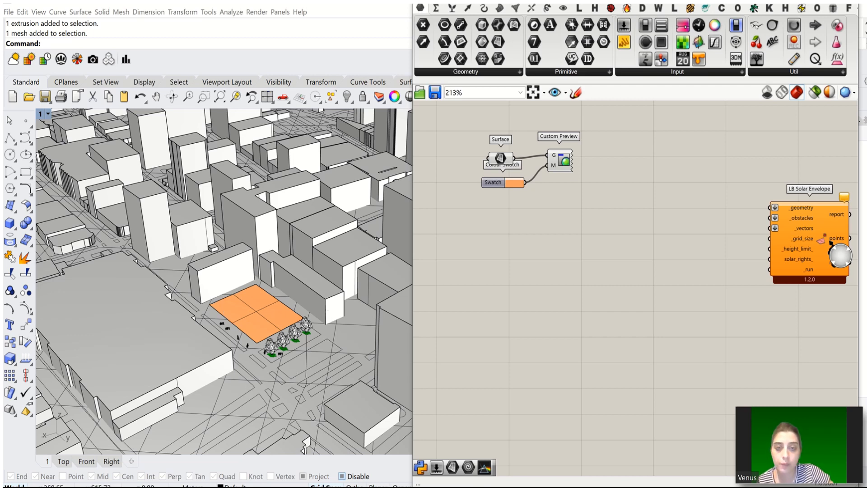
- Explode the building directly behind the orange site surface in Rhino and select its roof surface
{"action": "left_click", "coordinate": [398, 23]}
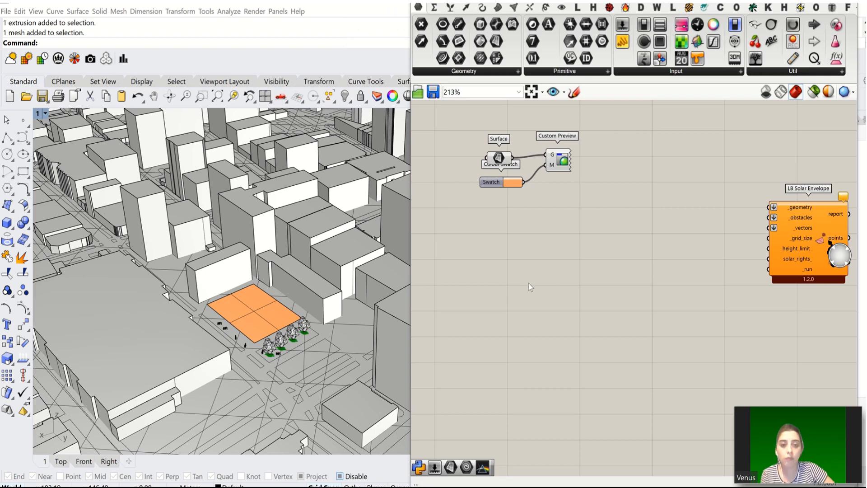
{"action": "left_click", "coordinate": [212, 264]}
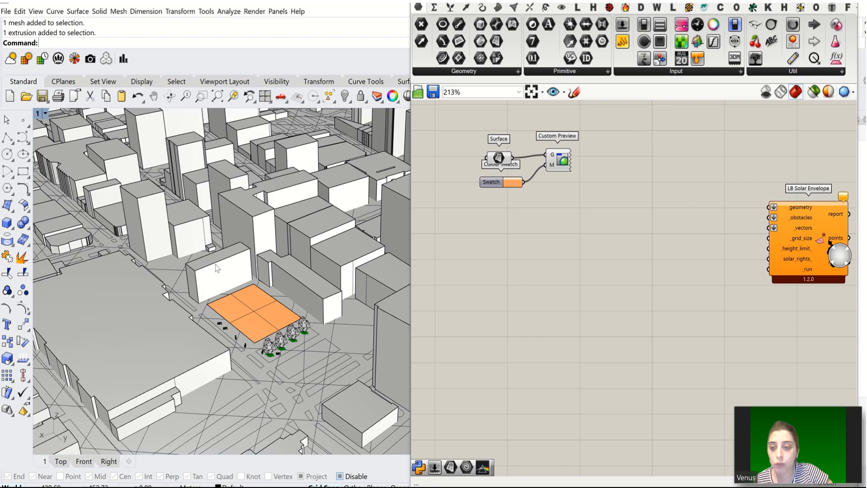
{"action": "left_click", "coordinate": [23, 259]}
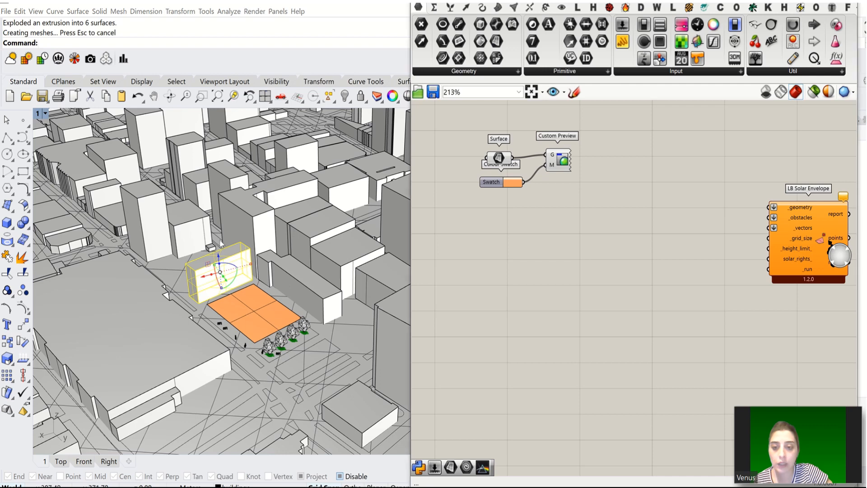
{"action": "scroll", "coordinate": [242, 339], "scroll_direction": "up", "scroll_amount": 5}
{"action": "left_click", "coordinate": [242, 339]}
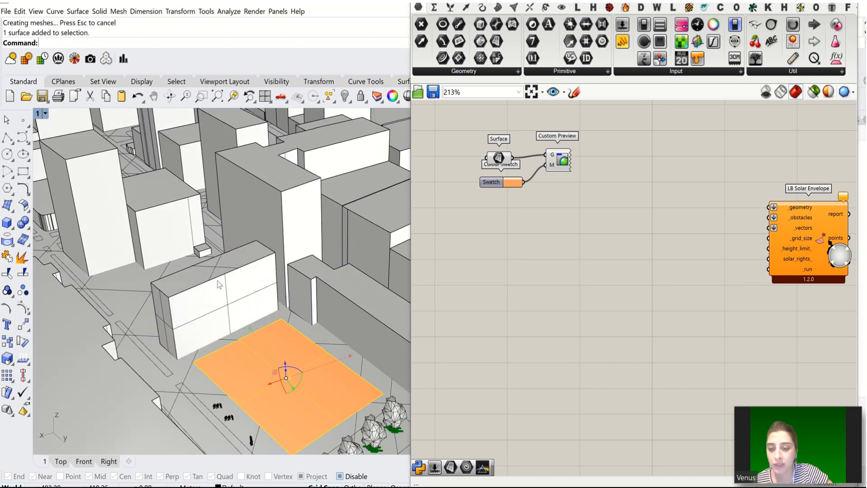
{"action": "left_click", "coordinate": [217, 279]}
- Add a Brep parameter to the Grasshopper canvas below the Colour Swatch
{"action": "right_click", "coordinate": [478, 274]}
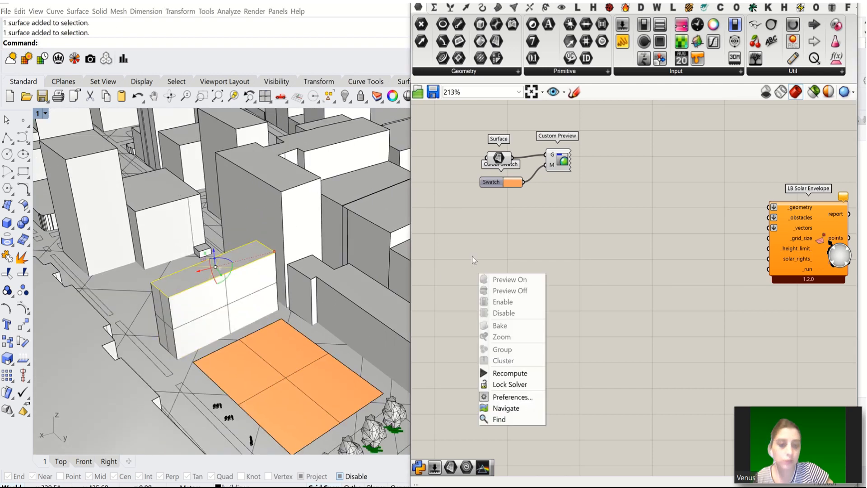
{"action": "double_click", "coordinate": [472, 254]}
{"action": "type", "text": "brep"}
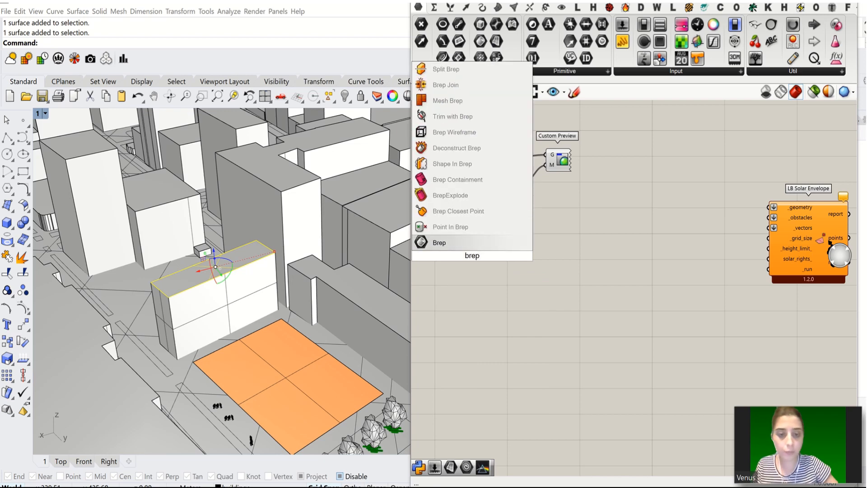
{"action": "left_click", "coordinate": [472, 246]}
- Rename the new Brep parameter to "up surfaces"
{"action": "scroll", "coordinate": [473, 258], "scroll_direction": "up", "scroll_amount": 1}
{"action": "right_click", "coordinate": [472, 259]}
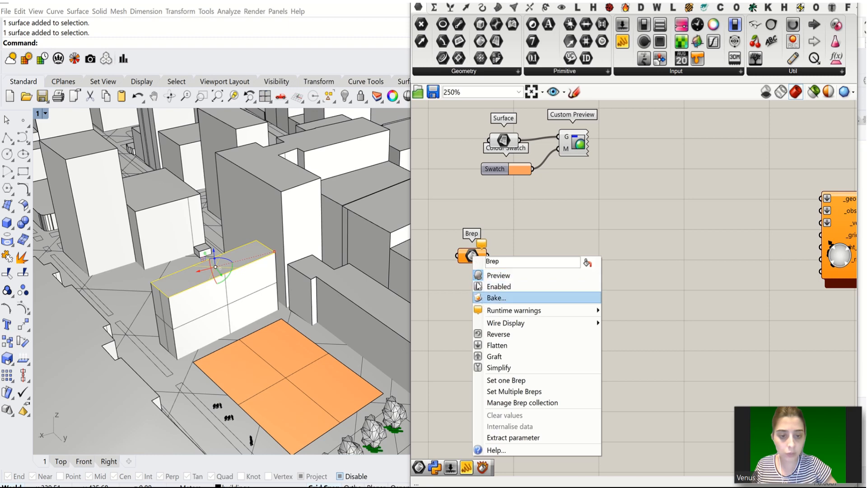
{"action": "key", "text": "BackSpace"}
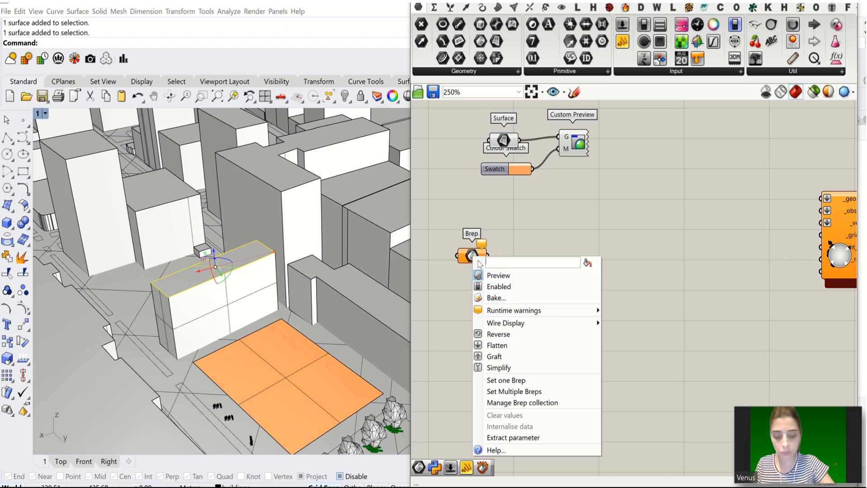
{"action": "type", "text": "up"}
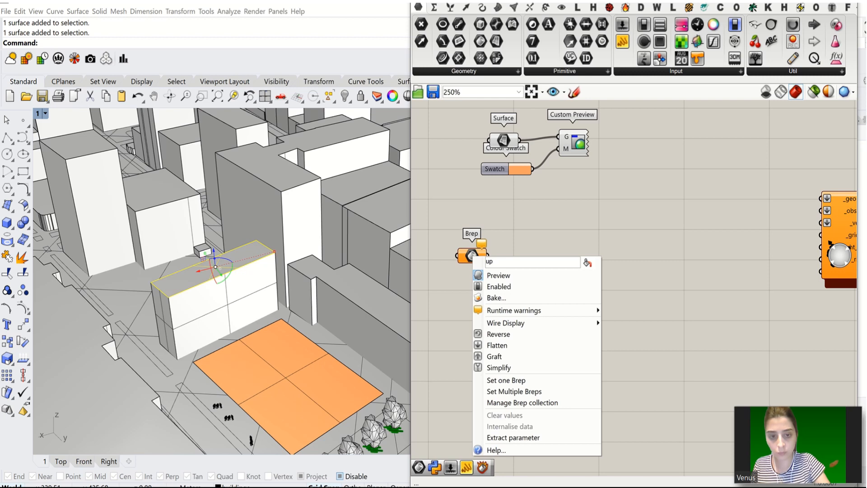
{"action": "type", "text": " sur"}
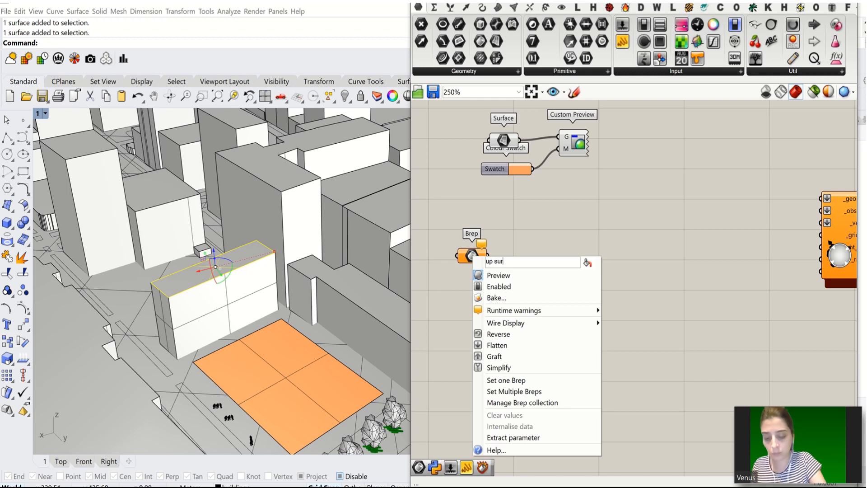
{"action": "type", "text": "faces"}
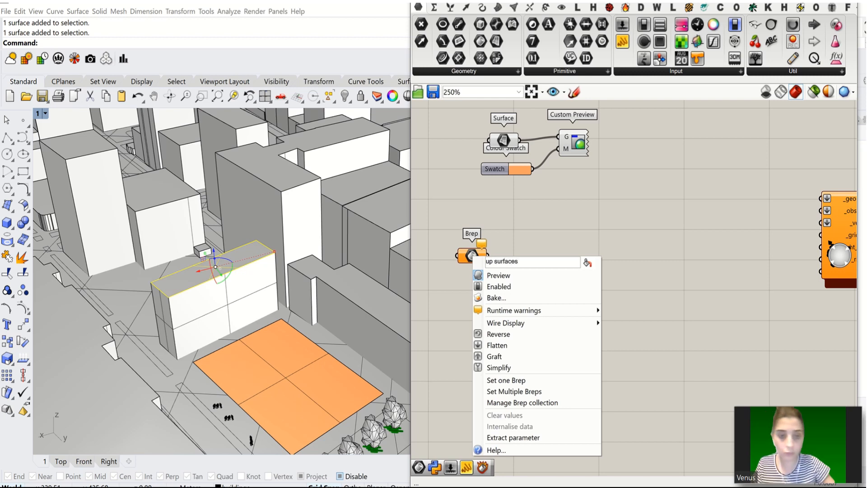
{"action": "left_click", "coordinate": [516, 235]}
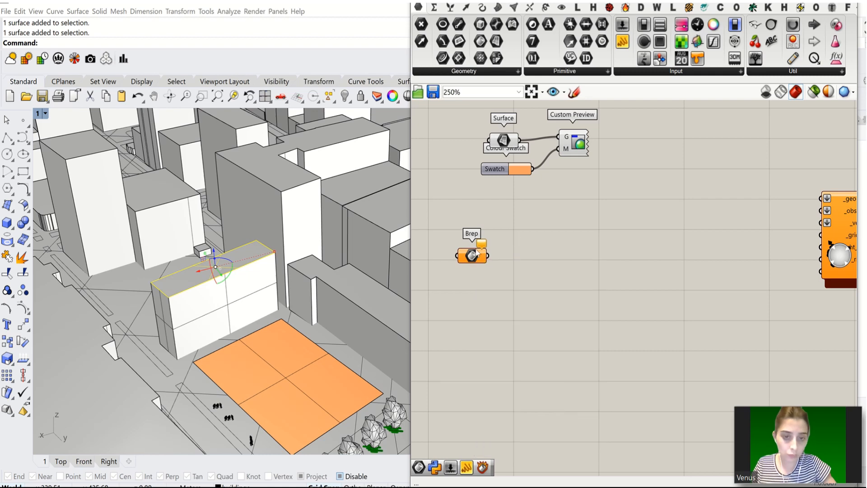
- Reference the exploded building's roof surface as the single Brep of the "up surfaces" parameter
{"action": "left_click", "coordinate": [476, 255]}
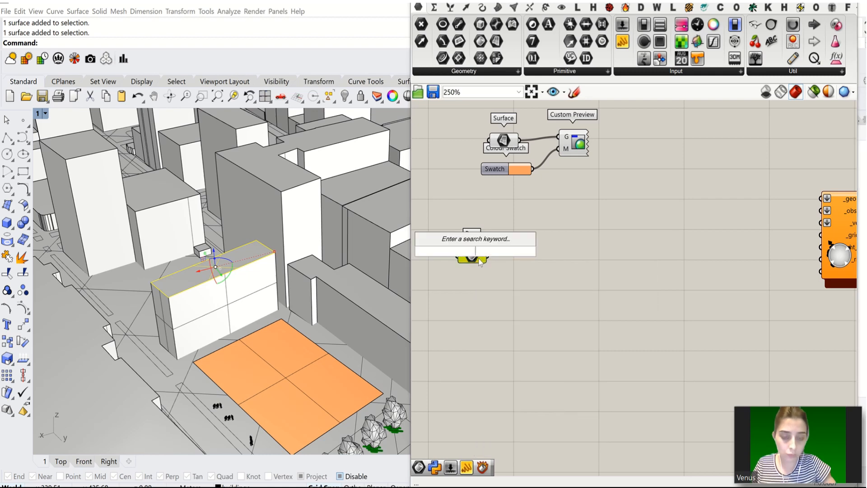
{"action": "right_click", "coordinate": [480, 259]}
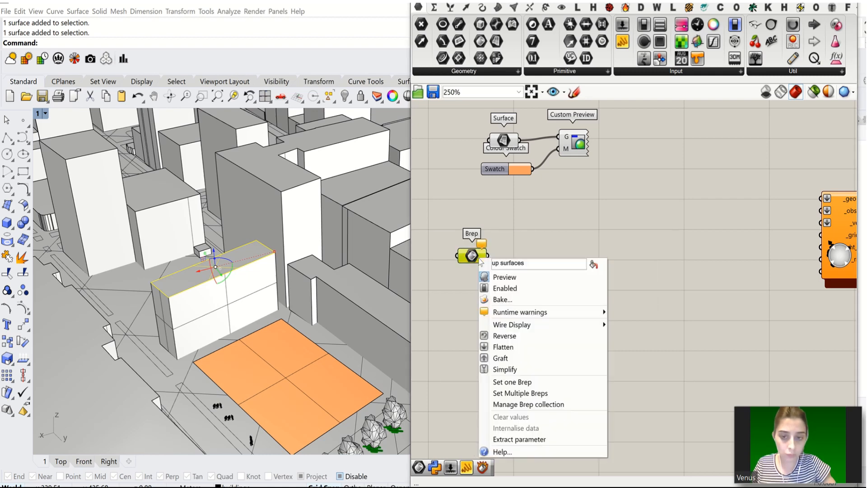
{"action": "left_click", "coordinate": [512, 381]}
{"action": "left_click", "coordinate": [238, 255]}
{"action": "left_click", "coordinate": [500, 286]}
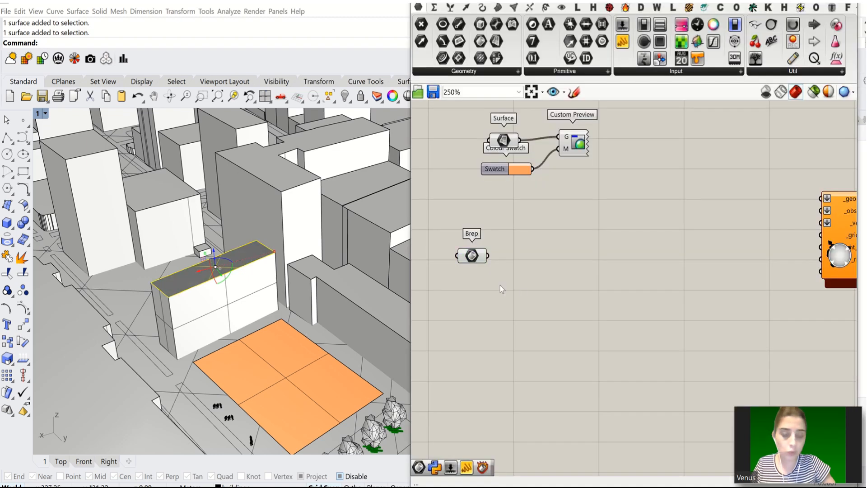
- Make the "up surfaces" Brep parameter always draw its name instead of its icon
{"action": "right_click", "coordinate": [474, 260]}
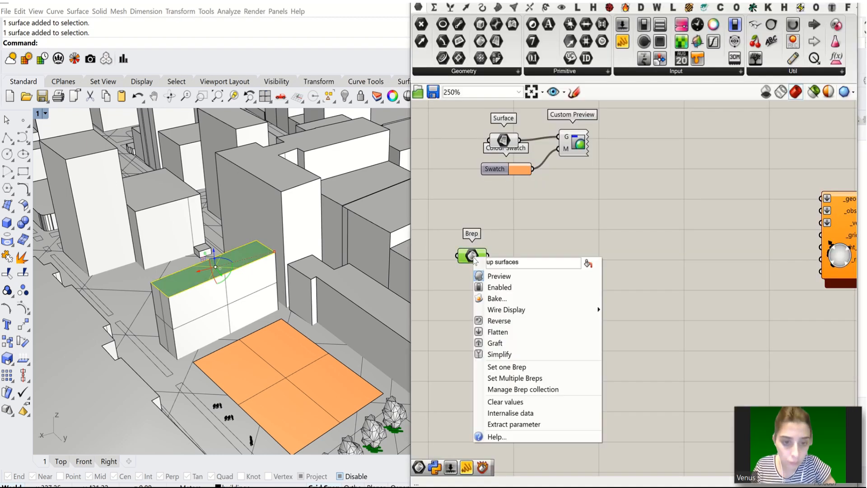
{"action": "left_click", "coordinate": [588, 263]}
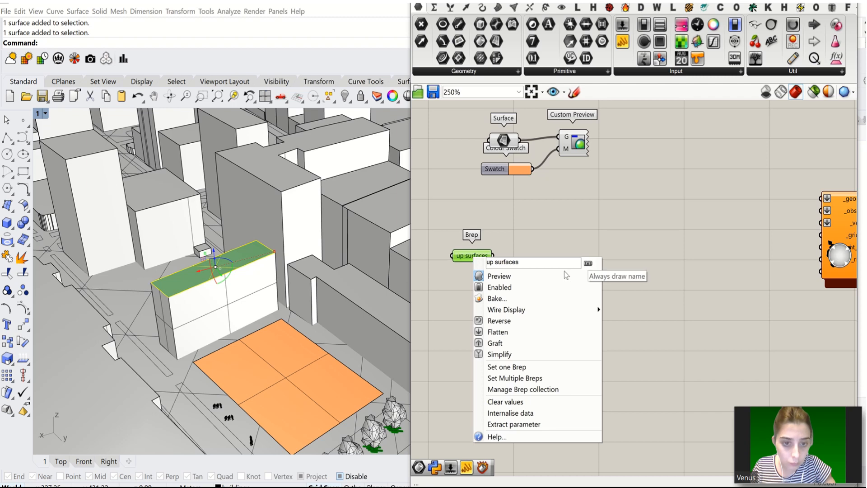
{"action": "left_click", "coordinate": [579, 230]}
- Add a second Brep parameter below the "up surfaces" parameter
{"action": "double_click", "coordinate": [463, 302]}
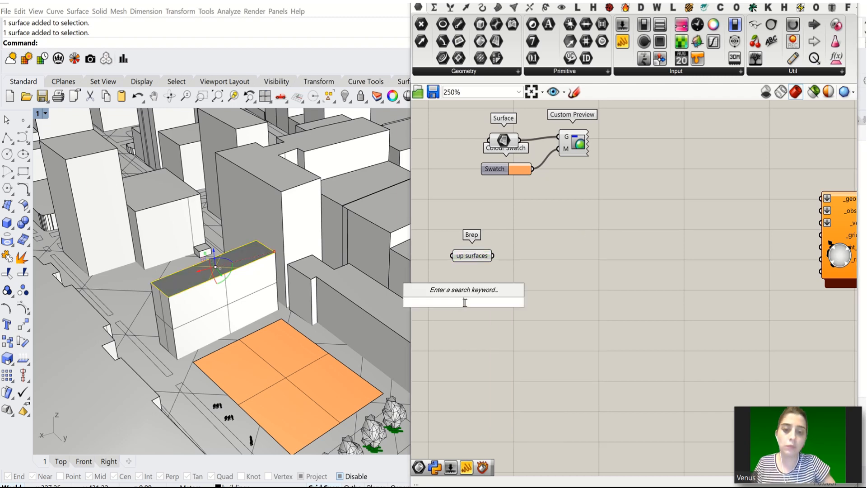
{"action": "type", "text": "bre"}
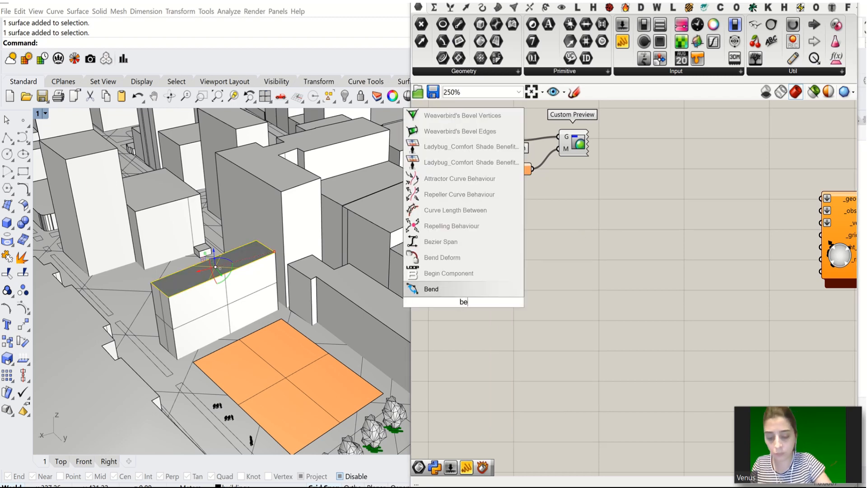
{"action": "key", "text": "Up"}
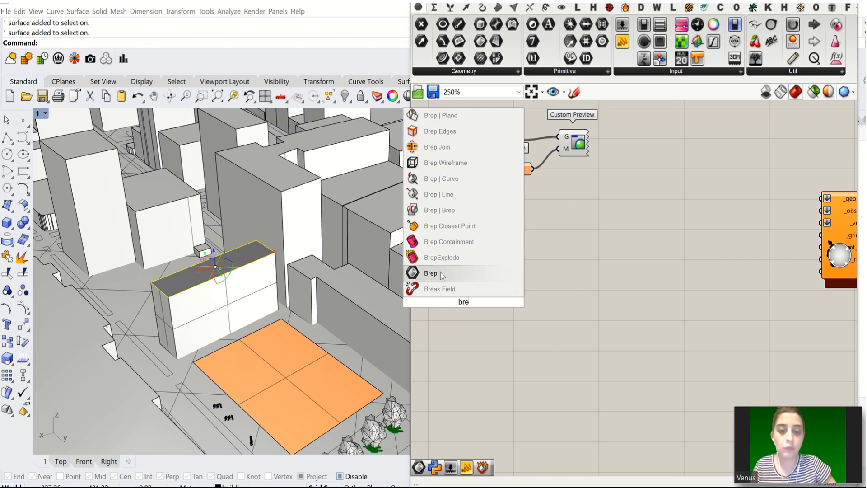
{"action": "key", "text": "Return"}
- Rename the second Brep parameter to "Down Surfaces" and have it display its name
{"action": "right_click", "coordinate": [465, 306]}
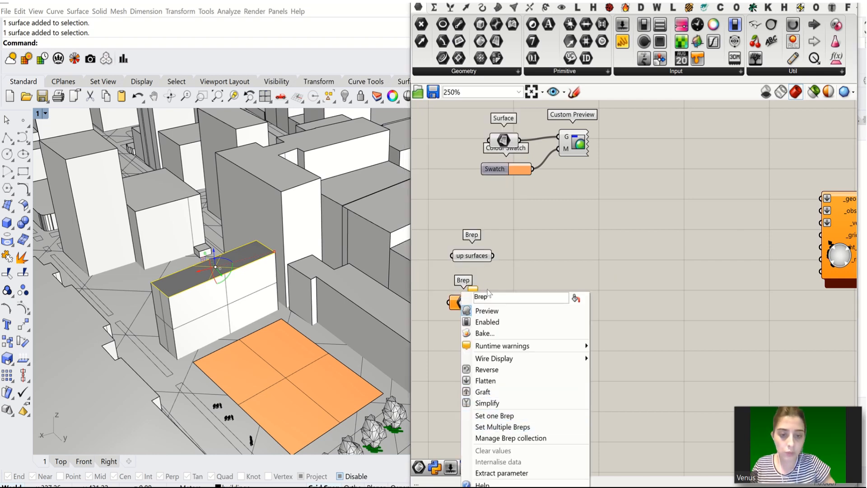
{"action": "left_click_drag", "start_coordinate": [489, 296], "coordinate": [461, 296]}
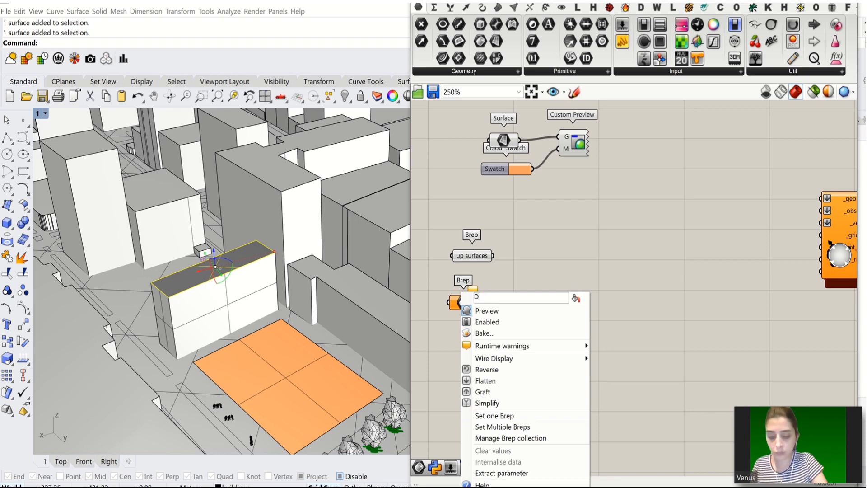
{"action": "type", "text": "Down"}
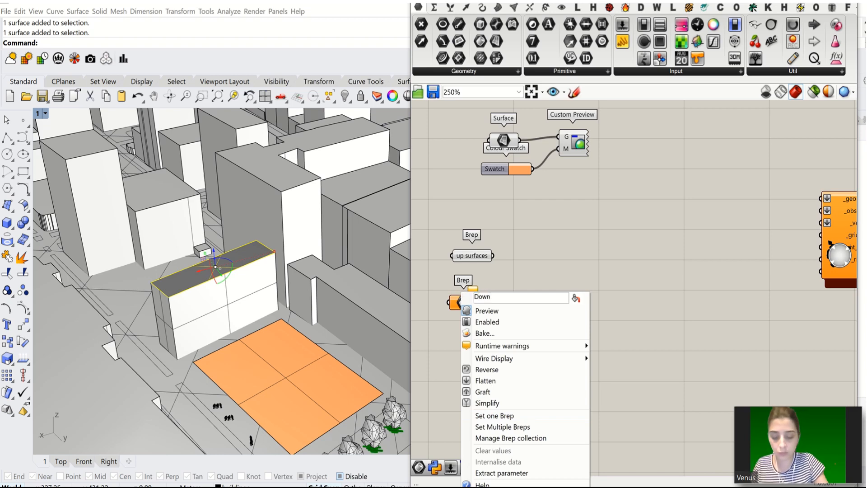
{"action": "type", "text": " Surfaces"}
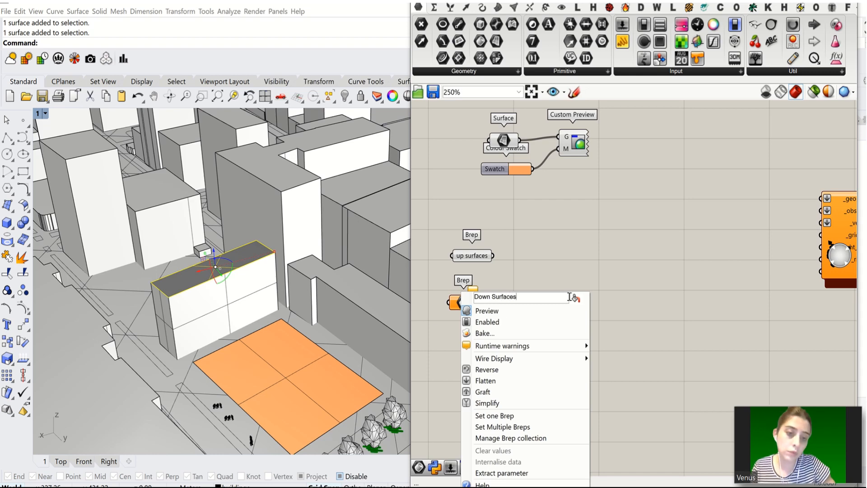
{"action": "key", "text": "Return"}
- Try to uncover the exploded building's underside by hiding its front facade surface, and undo the hiding
{"action": "scroll", "coordinate": [470, 308], "scroll_direction": "up", "scroll_amount": 3}
{"action": "right_click", "coordinate": [469, 308]}
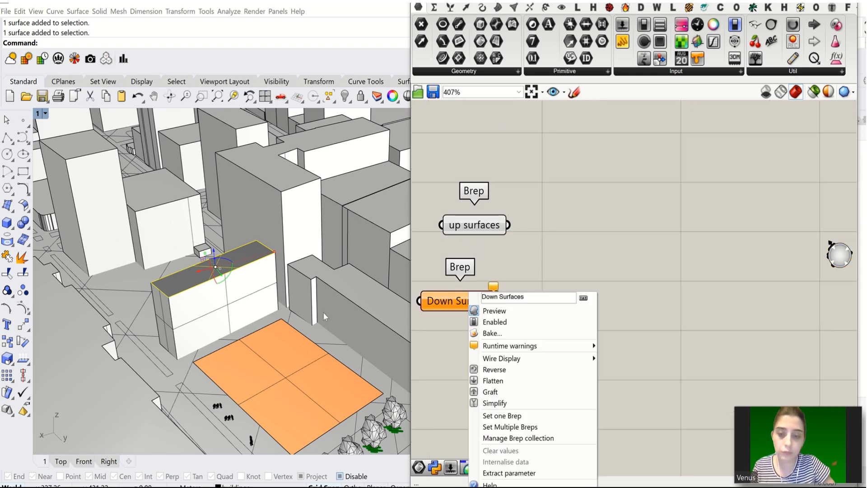
{"action": "left_click", "coordinate": [520, 416]}
{"action": "left_click", "coordinate": [243, 323]}
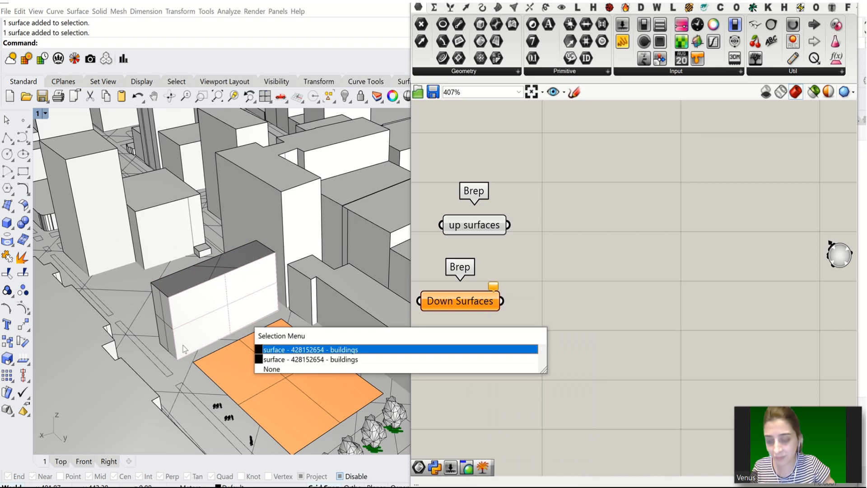
{"action": "key", "text": "Return"}
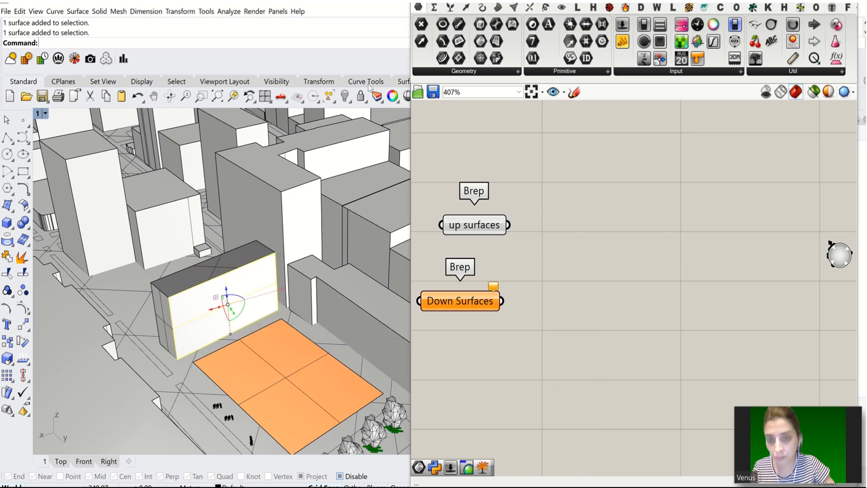
{"action": "key", "text": "ctrl+h"}
{"action": "left_click", "coordinate": [225, 328]}
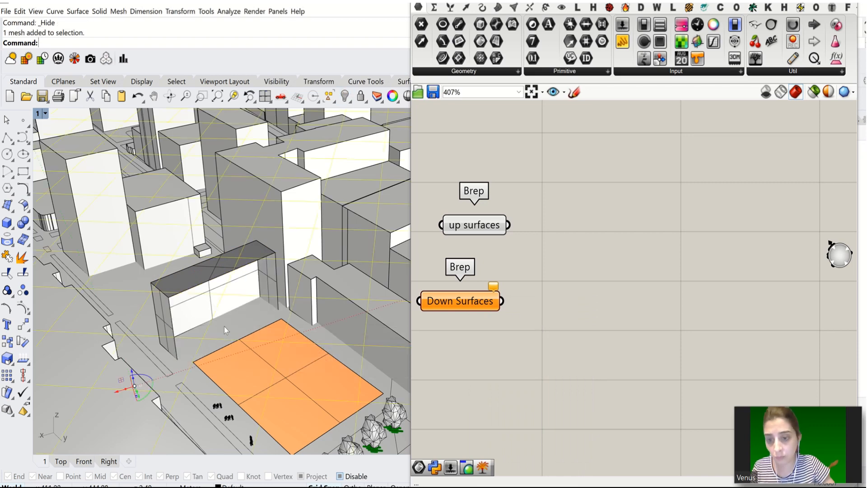
{"action": "key", "text": "ctrl+z"}
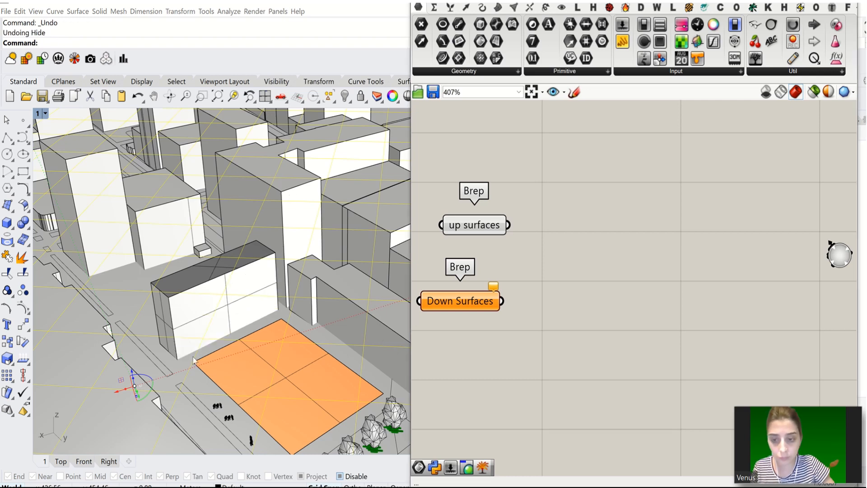
- Reference the exploded building's bottom surface as the single Brep of the "Down Surfaces" parameter
{"action": "left_click", "coordinate": [170, 351]}
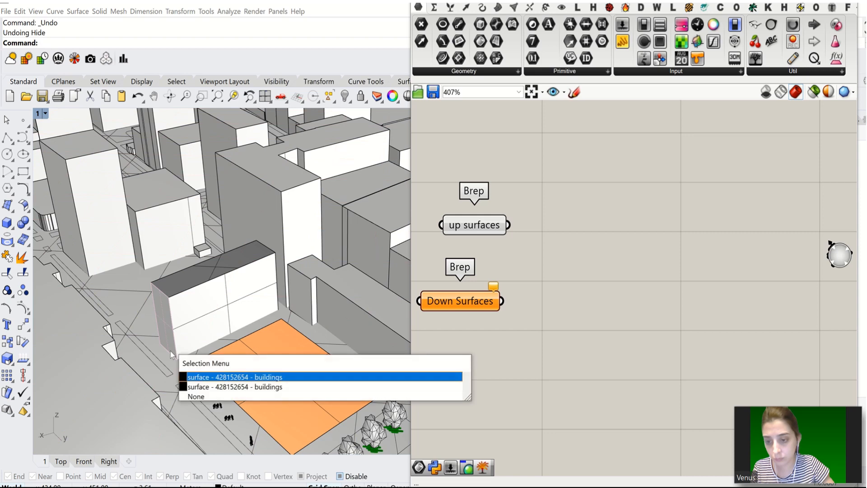
{"action": "left_click", "coordinate": [205, 387]}
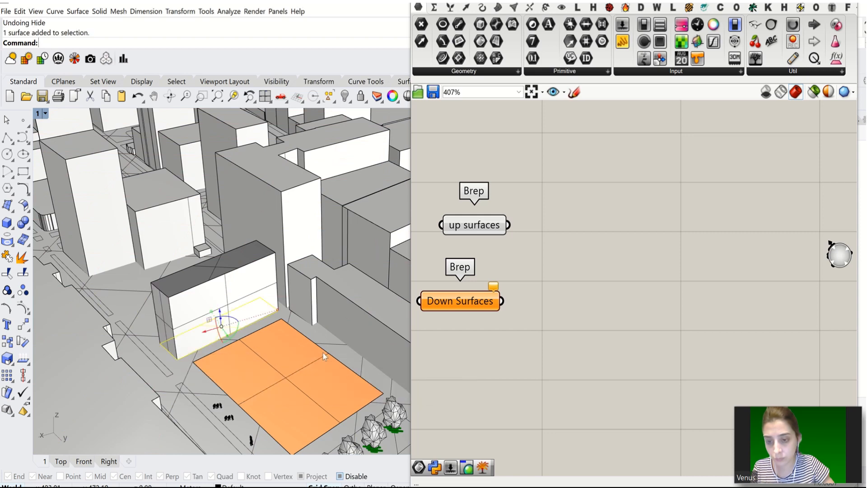
{"action": "right_click", "coordinate": [471, 302]}
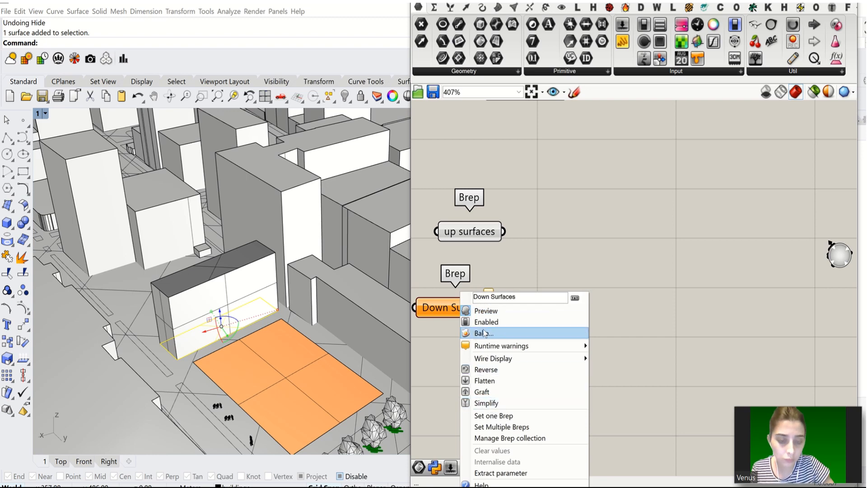
{"action": "left_click", "coordinate": [500, 412]}
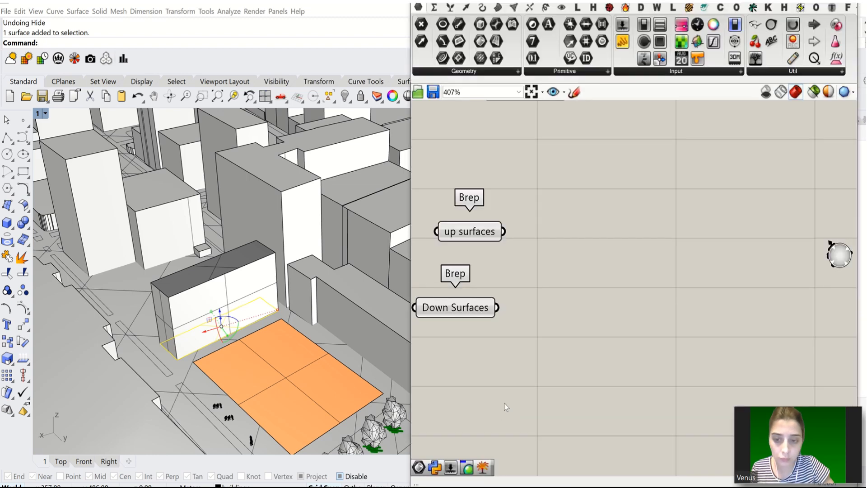
{"action": "left_click", "coordinate": [473, 309]}
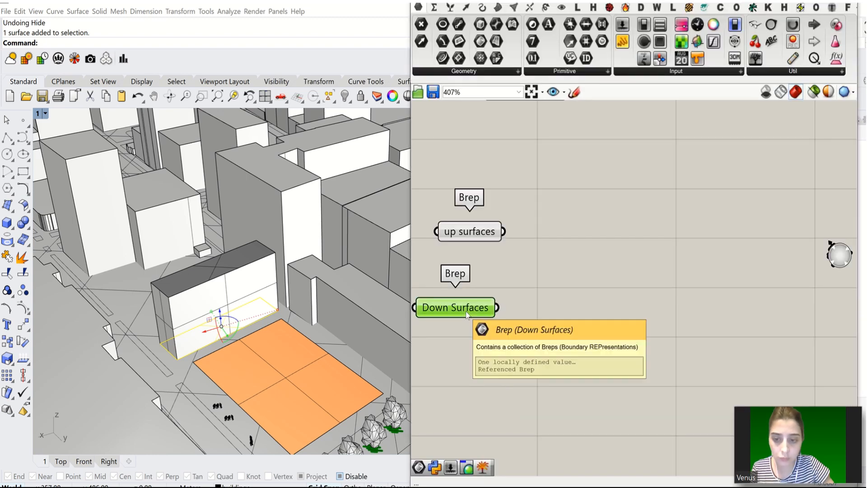
{"action": "left_click", "coordinate": [478, 234]}
{"action": "left_click", "coordinate": [553, 265]}
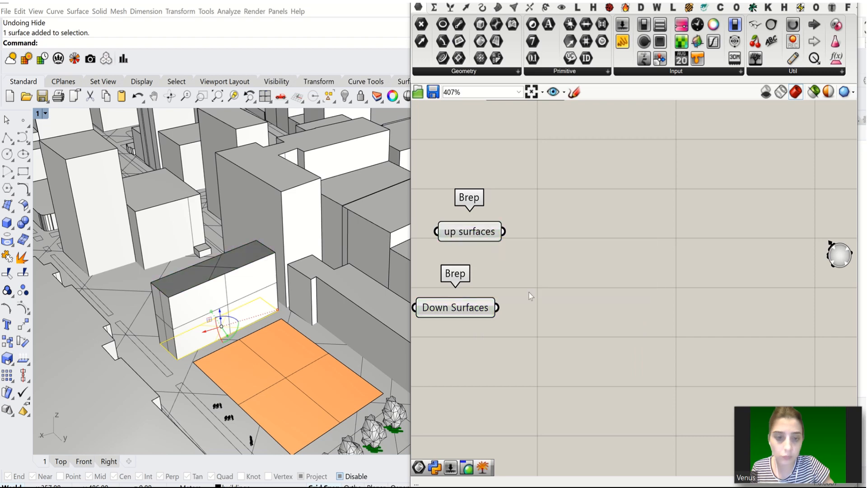
- Line up "Down Surfaces" beneath "up surfaces" and move both Brep parameters together toward the LB Solar Envelope component
{"action": "left_click_drag", "start_coordinate": [474, 307], "coordinate": [511, 299]}
{"action": "scroll", "coordinate": [509, 233], "scroll_direction": "down", "scroll_amount": 3}
{"action": "left_click_drag", "start_coordinate": [559, 217], "coordinate": [471, 289]}
{"action": "left_click_drag", "start_coordinate": [501, 246], "coordinate": [665, 238]}
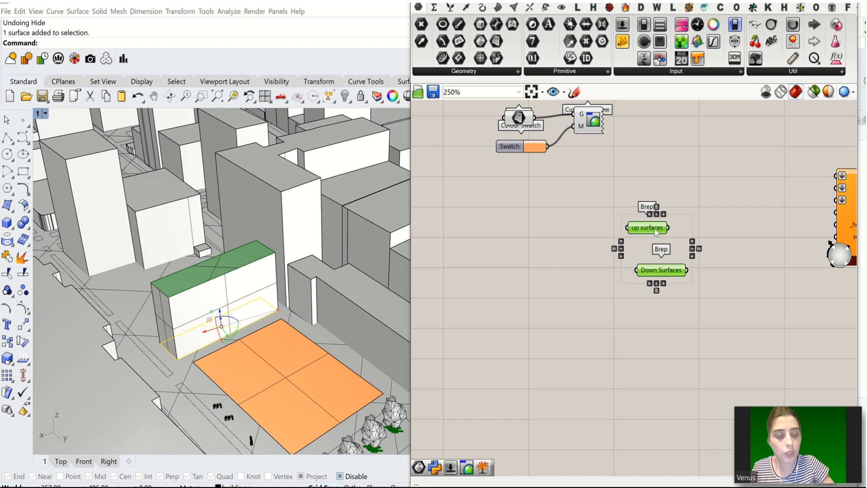
{"action": "left_click", "coordinate": [520, 288]}
{"action": "scroll", "coordinate": [523, 284], "scroll_direction": "down", "scroll_amount": 2}
{"action": "scroll", "coordinate": [600, 267], "scroll_direction": "up", "scroll_amount": 2}
{"action": "left_click", "coordinate": [605, 281]}
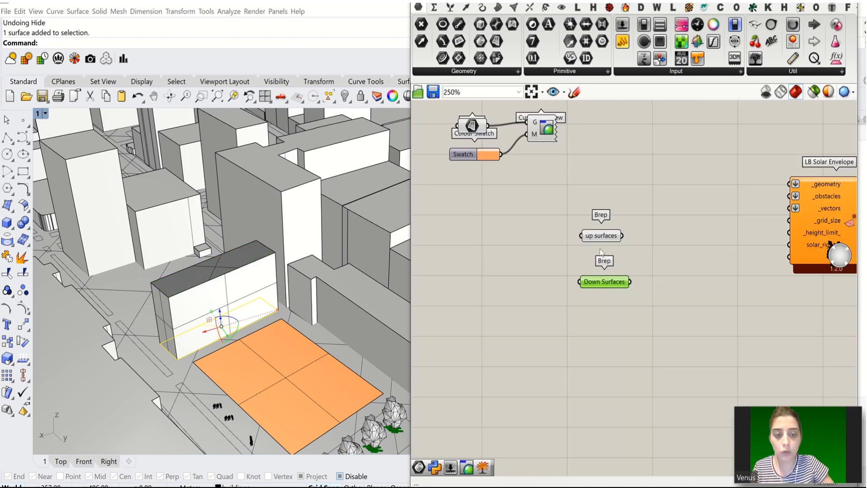
- Examine the other buildings around the orange site by selecting several of them in the Rhino model
{"action": "left_click", "coordinate": [338, 282]}
{"action": "scroll", "coordinate": [338, 283], "scroll_direction": "down", "scroll_amount": 5}
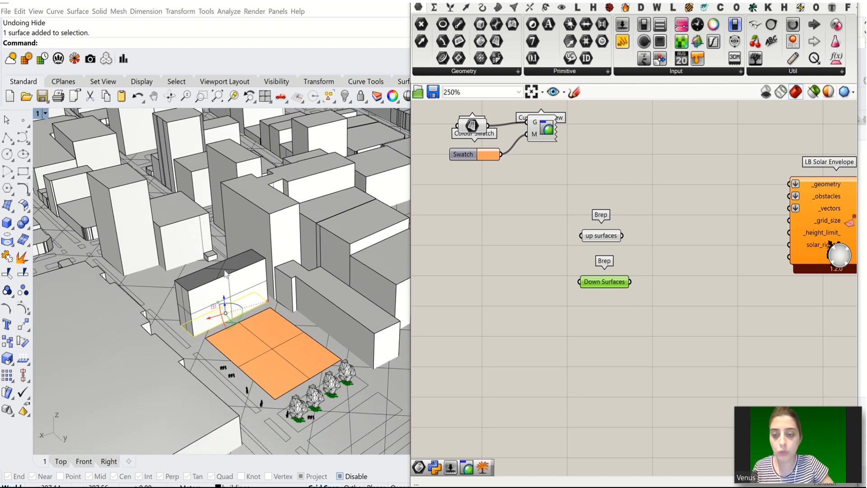
{"action": "left_click", "coordinate": [192, 338]}
{"action": "left_click", "coordinate": [400, 353]}
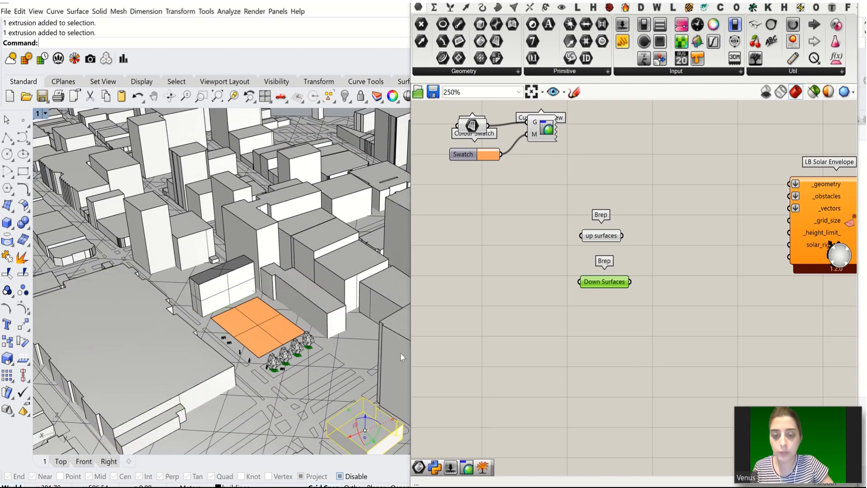
{"action": "left_click", "coordinate": [326, 312]}
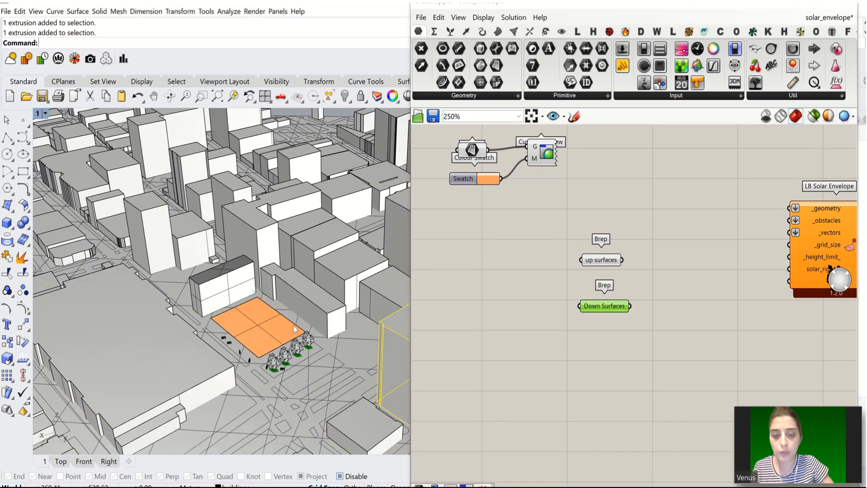
{"action": "left_click", "coordinate": [208, 366]}
{"action": "left_click", "coordinate": [535, 362]}
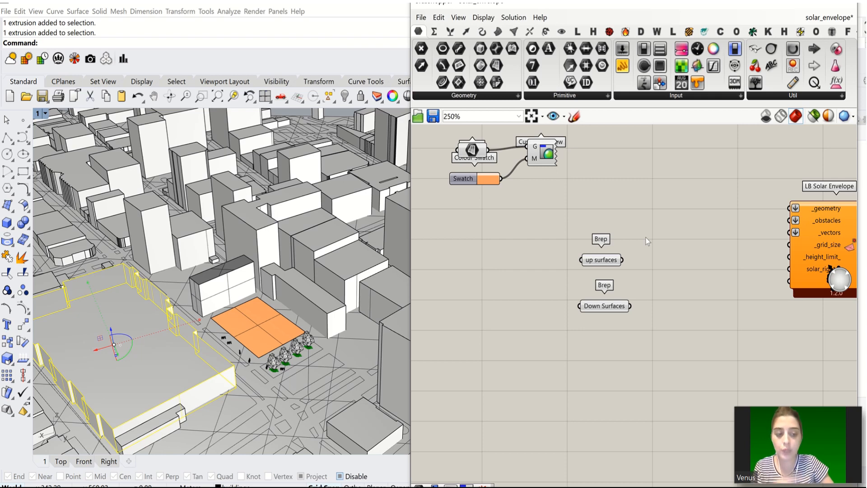
- Move the "up surfaces" and "Down Surfaces" parameters together out of the way, beyond the site surface preview components
{"action": "left_click_drag", "start_coordinate": [627, 233], "coordinate": [573, 341]}
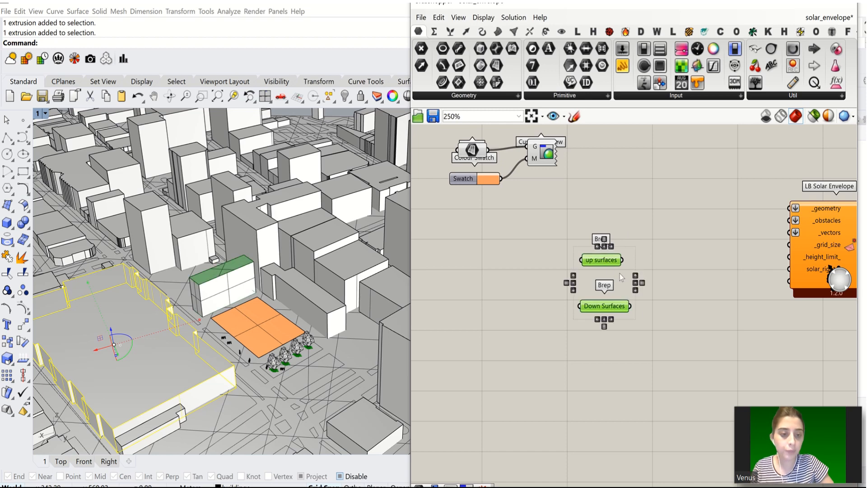
{"action": "scroll", "coordinate": [654, 282], "scroll_direction": "down", "scroll_amount": 4}
{"action": "scroll", "coordinate": [653, 283], "scroll_direction": "down", "scroll_amount": 7}
{"action": "left_click_drag", "start_coordinate": [651, 280], "coordinate": [553, 263]}
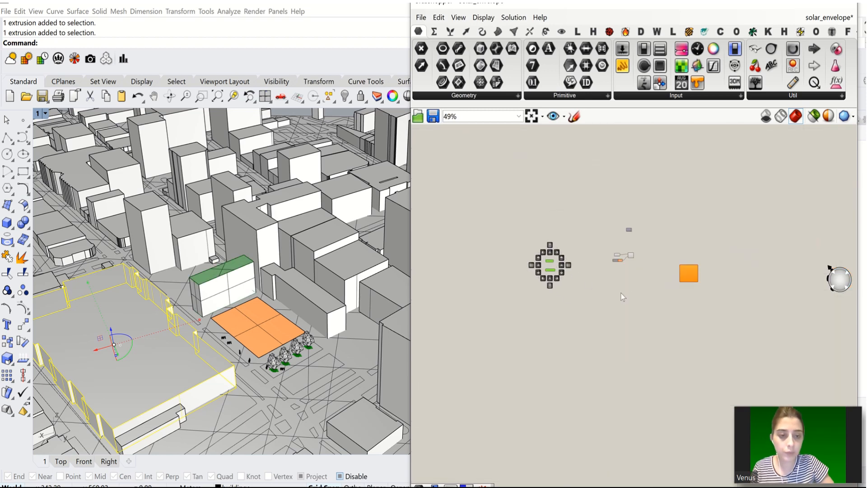
{"action": "scroll", "coordinate": [628, 291], "scroll_direction": "up", "scroll_amount": 4}
{"action": "scroll", "coordinate": [628, 291], "scroll_direction": "up", "scroll_amount": 1}
{"action": "left_click", "coordinate": [493, 193]}
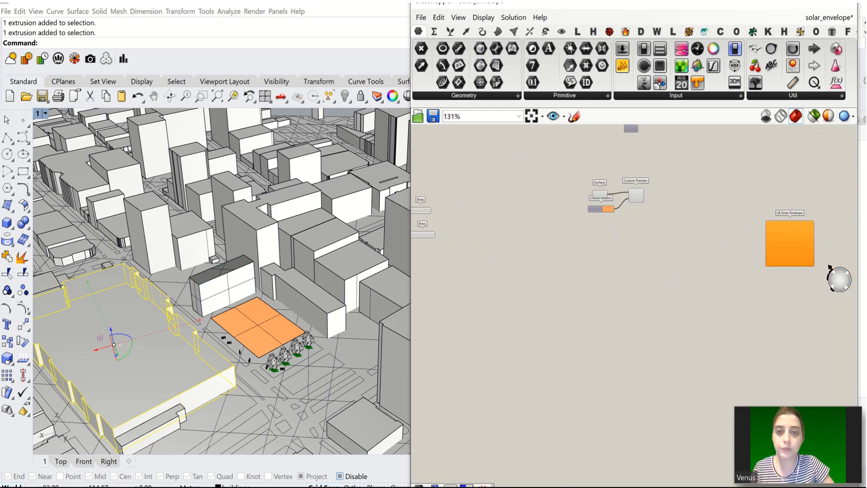
{"action": "left_click", "coordinate": [399, 13]}
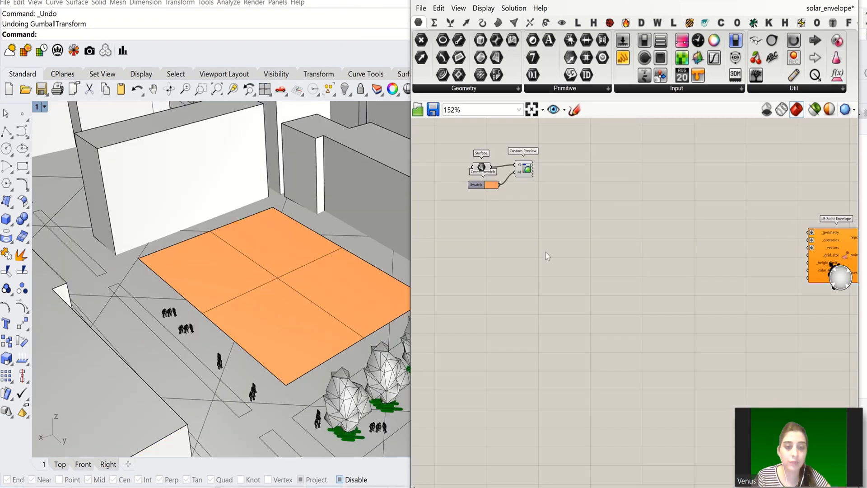
- Add a new Brep parameter to the canvas below the site surface's Custom Preview and Swatch components
{"action": "double_click", "coordinate": [545, 252]}
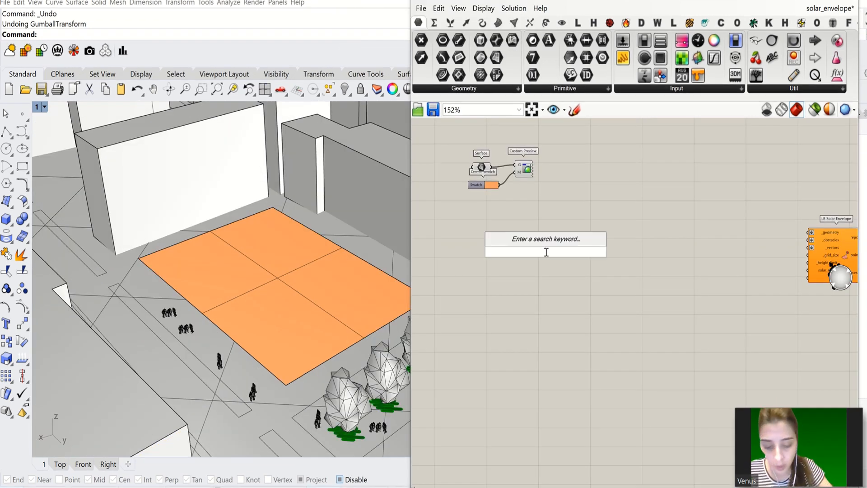
{"action": "type", "text": "be"}
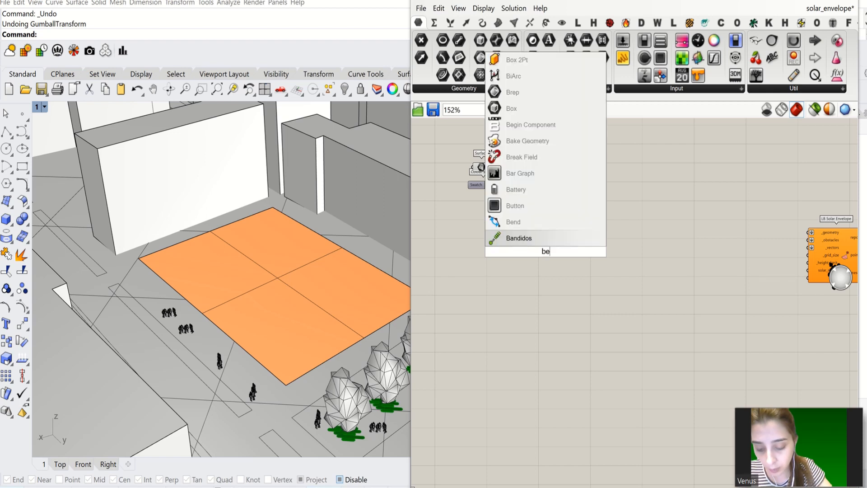
{"action": "key", "text": "BackSpace"}
{"action": "type", "text": "re"}
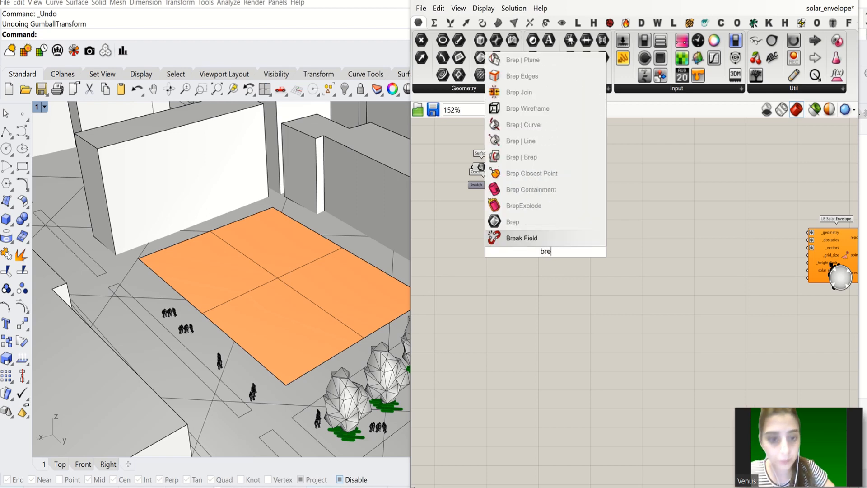
{"action": "left_click", "coordinate": [549, 222]}
- Reference the five buildings surrounding the orange site as multiple Breps in the new Brep parameter
{"action": "scroll", "coordinate": [512, 297], "scroll_direction": "down", "scroll_amount": 3}
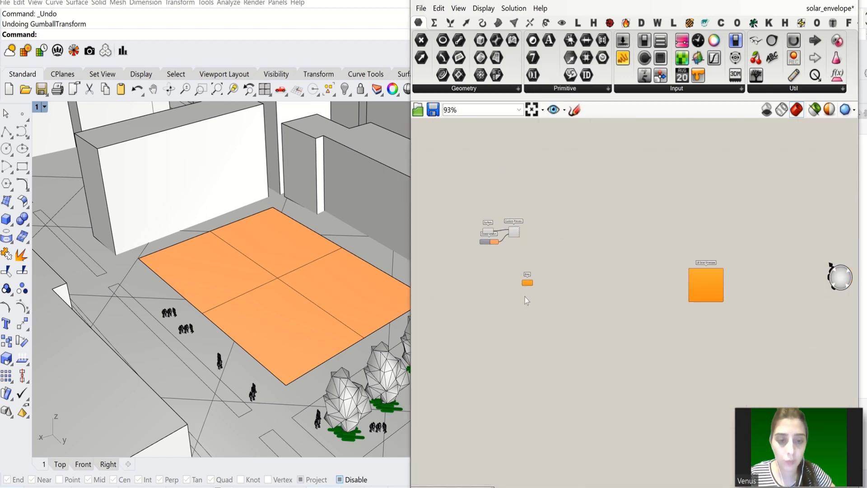
{"action": "scroll", "coordinate": [278, 245], "scroll_direction": "down", "scroll_amount": 5}
{"action": "scroll", "coordinate": [295, 265], "scroll_direction": "up", "scroll_amount": 2}
{"action": "scroll", "coordinate": [271, 241], "scroll_direction": "down", "scroll_amount": 5}
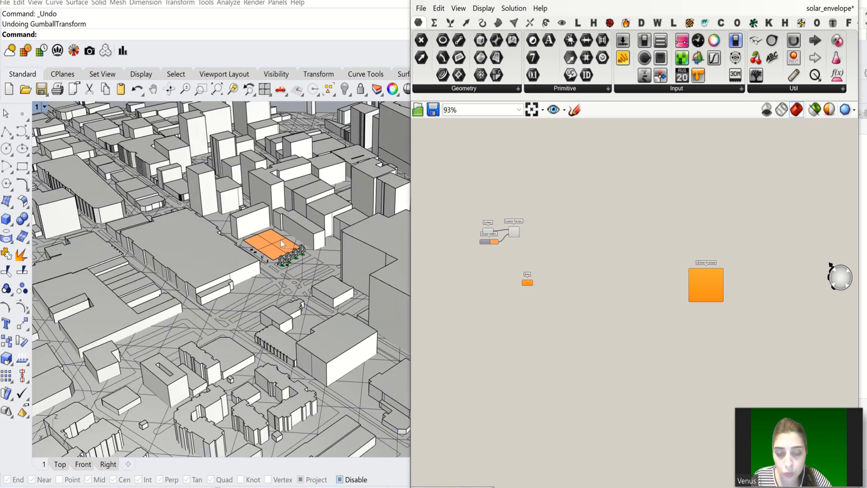
{"action": "scroll", "coordinate": [281, 243], "scroll_direction": "up", "scroll_amount": 6}
{"action": "scroll", "coordinate": [283, 230], "scroll_direction": "down", "scroll_amount": 4}
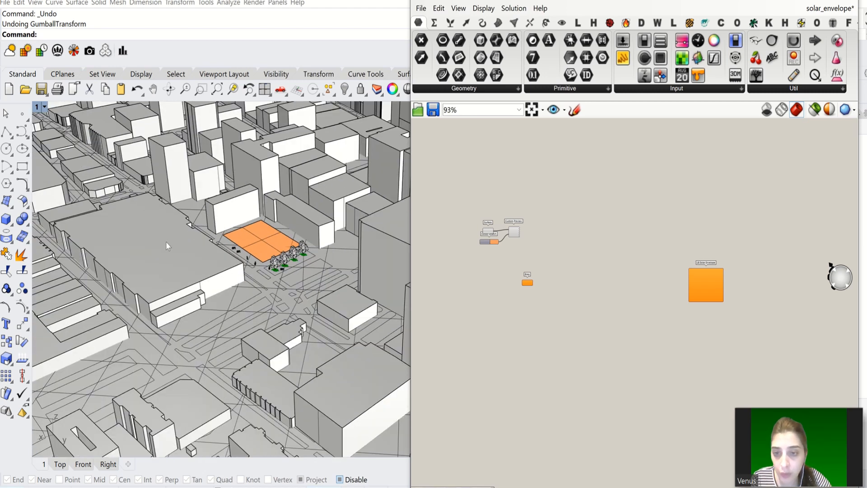
{"action": "scroll", "coordinate": [501, 303], "scroll_direction": "up", "scroll_amount": 1}
{"action": "right_click", "coordinate": [537, 279]}
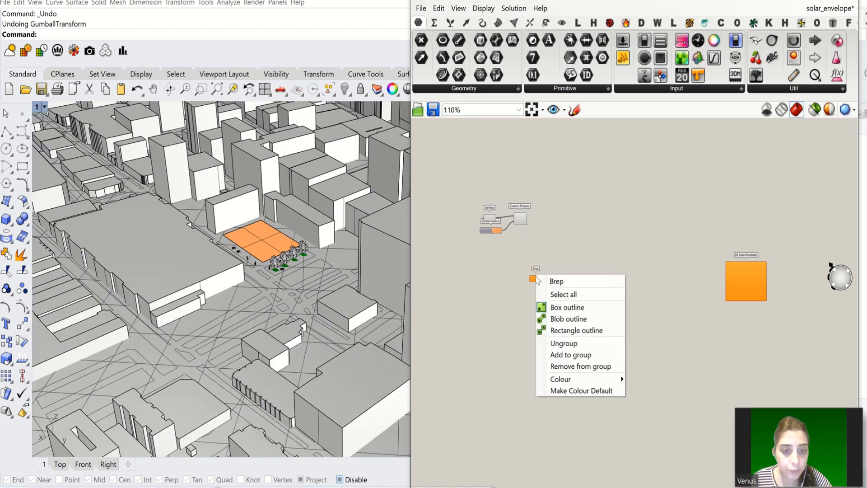
{"action": "left_click", "coordinate": [519, 301]}
{"action": "scroll", "coordinate": [533, 281], "scroll_direction": "up", "scroll_amount": 5}
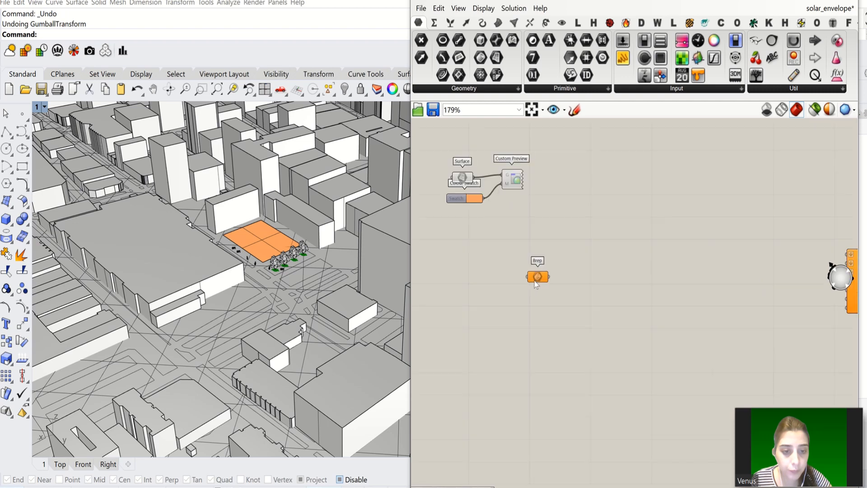
{"action": "right_click", "coordinate": [536, 283]}
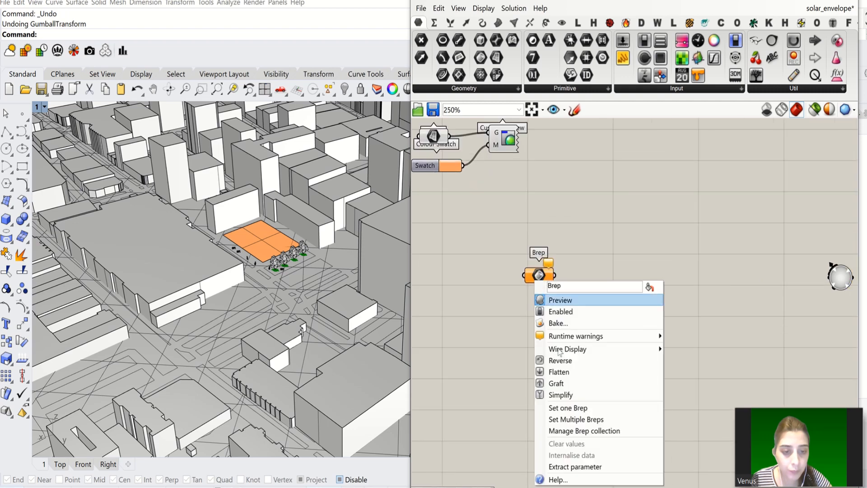
{"action": "left_click", "coordinate": [572, 420]}
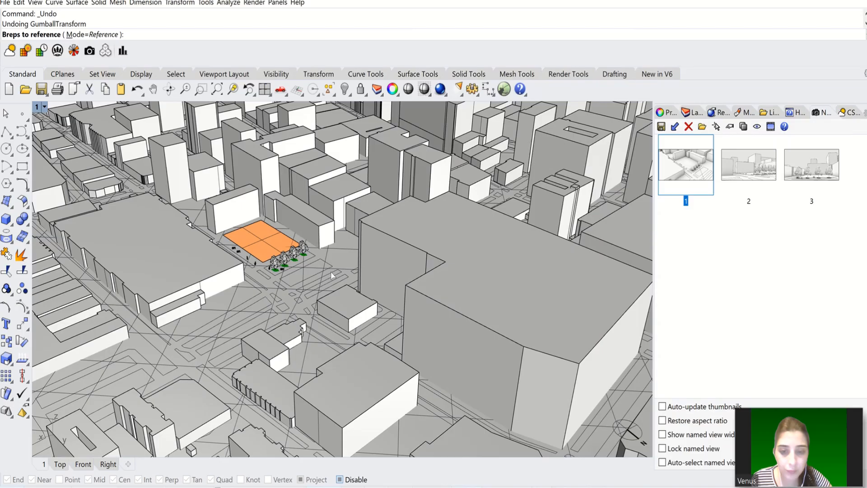
{"action": "left_click", "coordinate": [378, 254]}
{"action": "left_click", "coordinate": [321, 231]}
{"action": "left_click", "coordinate": [210, 236]}
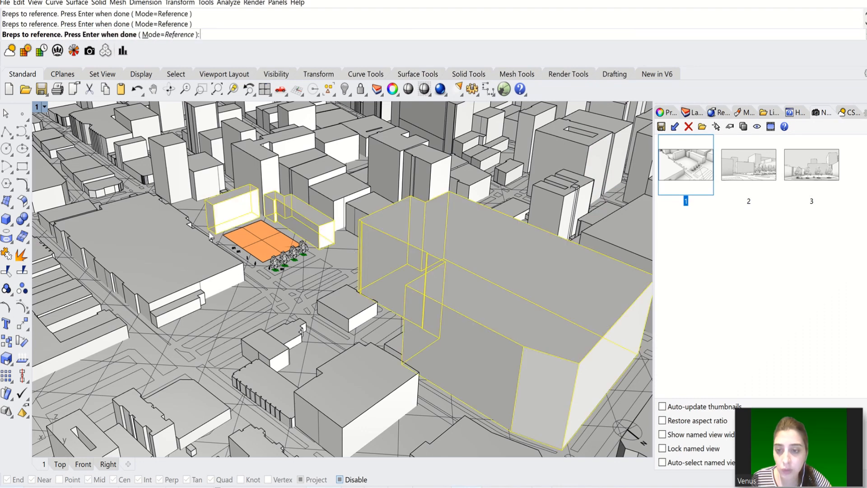
{"action": "left_click", "coordinate": [197, 251]}
{"action": "left_click", "coordinate": [334, 308]}
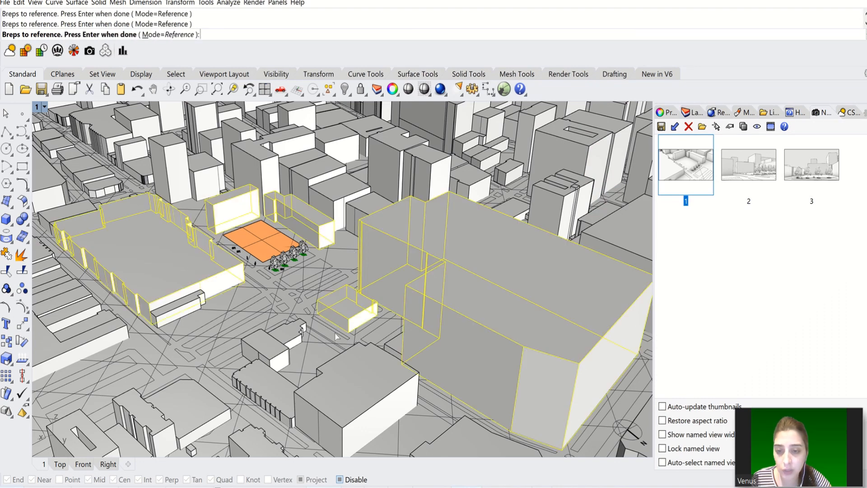
{"action": "key", "text": "Return"}
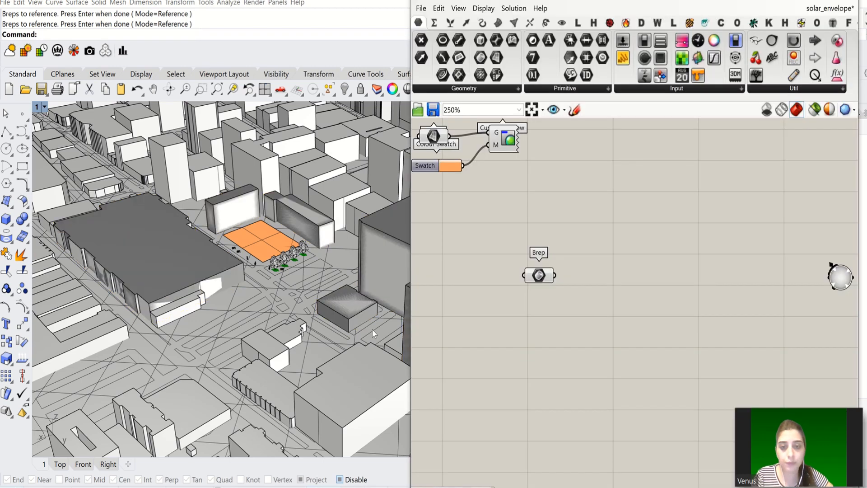
{"action": "scroll", "coordinate": [565, 296], "scroll_direction": "down", "scroll_amount": 4}
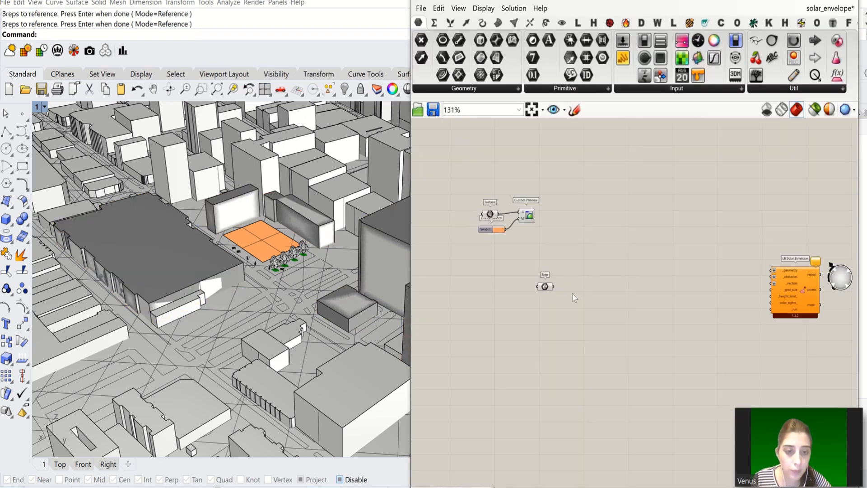
- Add a Custom Preview component beside the Brep parameter that holds the surrounding buildings
{"action": "scroll", "coordinate": [629, 302], "scroll_direction": "up", "scroll_amount": 3}
{"action": "left_click_drag", "start_coordinate": [499, 276], "coordinate": [619, 295]}
{"action": "scroll", "coordinate": [618, 294], "scroll_direction": "down", "scroll_amount": 4}
{"action": "left_click_drag", "start_coordinate": [560, 294], "coordinate": [528, 292]}
{"action": "scroll", "coordinate": [531, 294], "scroll_direction": "up", "scroll_amount": 3}
{"action": "scroll", "coordinate": [554, 285], "scroll_direction": "up", "scroll_amount": 3}
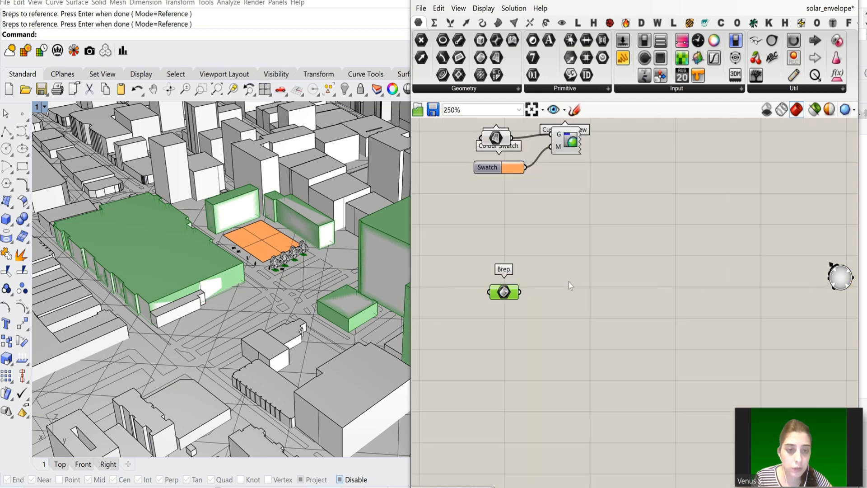
{"action": "double_click", "coordinate": [579, 284]}
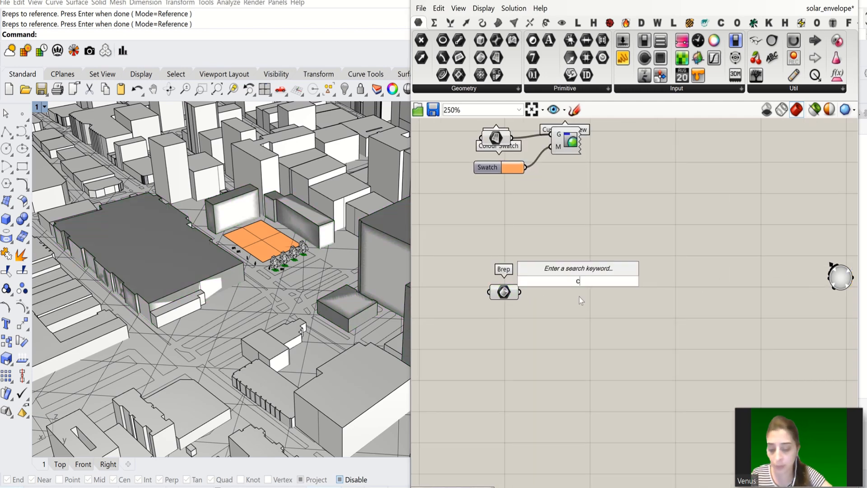
{"action": "type", "text": "cus"}
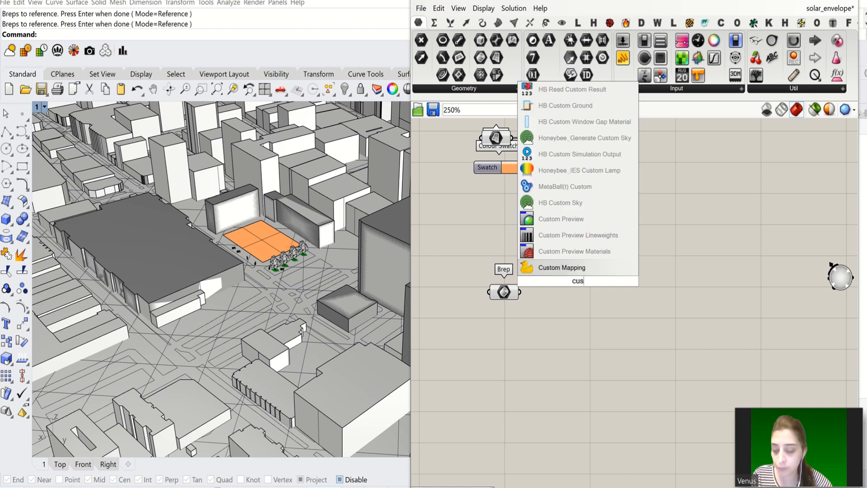
{"action": "left_click", "coordinate": [568, 219]}
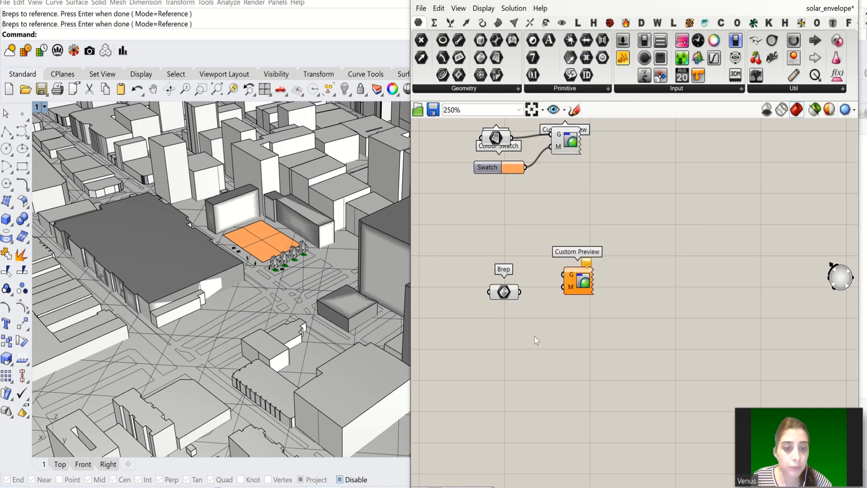
- Add a Colour Swatch below the buildings' Brep parameter, set it to magenta, and space the Custom Preview apart from the Brep
{"action": "double_click", "coordinate": [534, 338]}
{"action": "type", "text": "sw"}
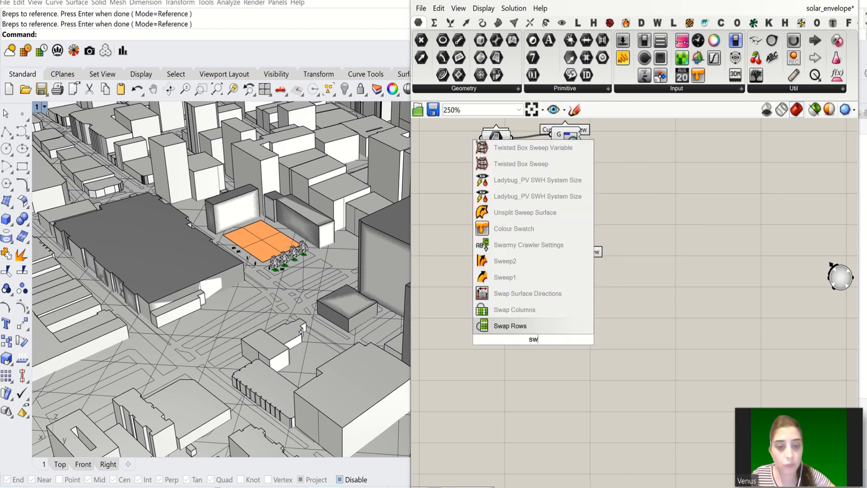
{"action": "left_click", "coordinate": [532, 228]}
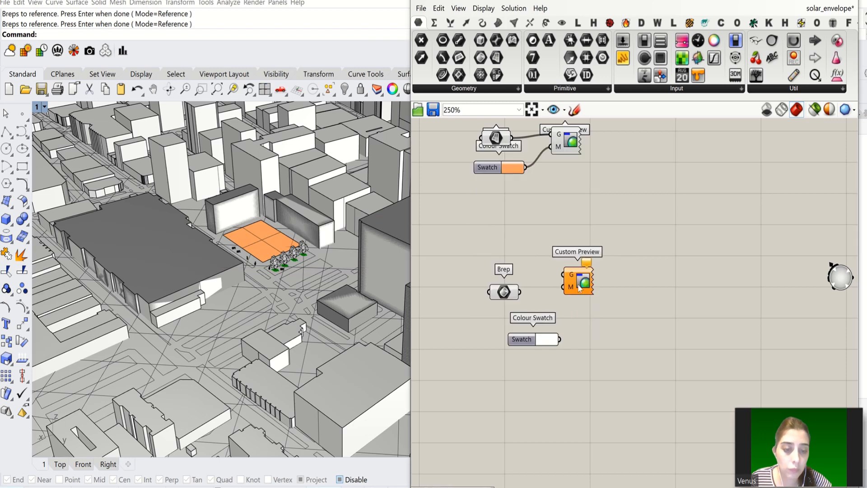
{"action": "left_click_drag", "start_coordinate": [579, 289], "coordinate": [598, 298]}
{"action": "left_click", "coordinate": [550, 342]}
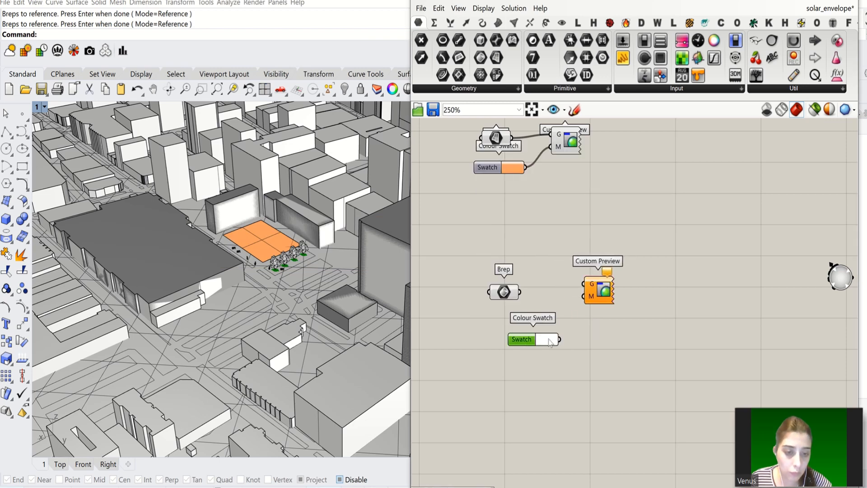
{"action": "left_click", "coordinate": [550, 342]}
{"action": "left_click_drag", "start_coordinate": [597, 364], "coordinate": [582, 316]}
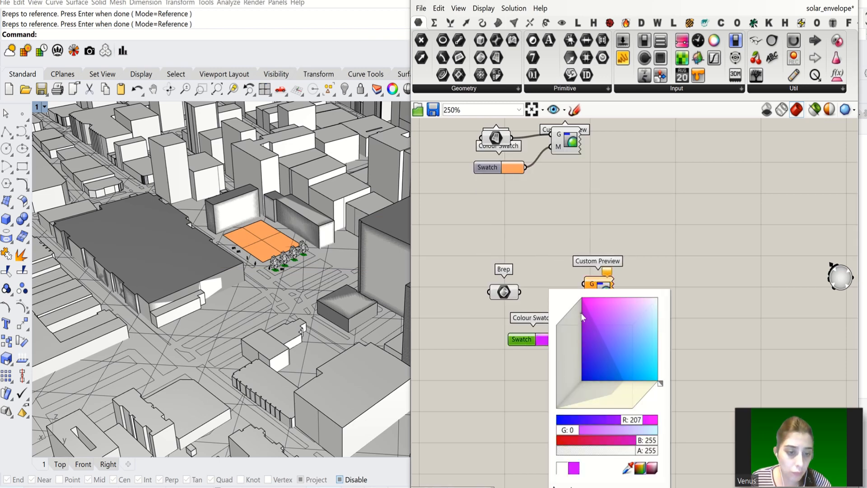
{"action": "left_click", "coordinate": [647, 324]}
- Connect the buildings' Brep to the Custom Preview's geometry input and the magenta swatch to its material input
{"action": "left_click_drag", "start_coordinate": [504, 293], "coordinate": [583, 296]}
{"action": "left_click", "coordinate": [589, 353]}
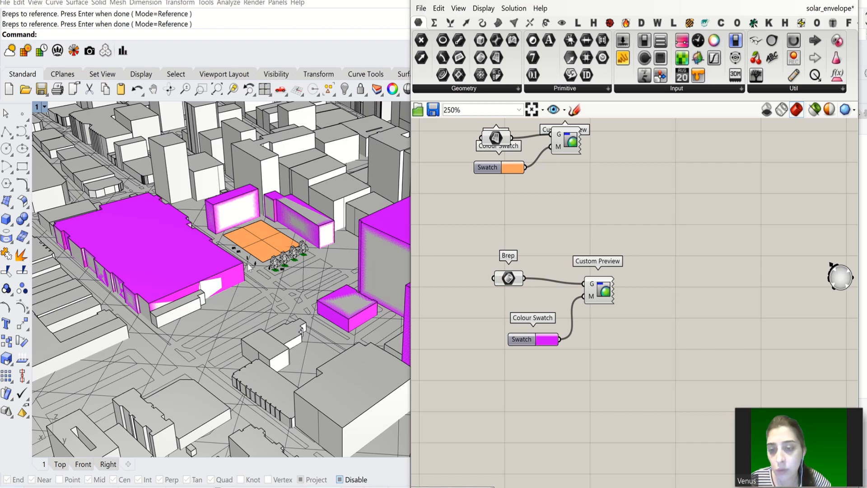
{"action": "right_click_drag", "start_coordinate": [252, 264], "coordinate": [251, 259]}
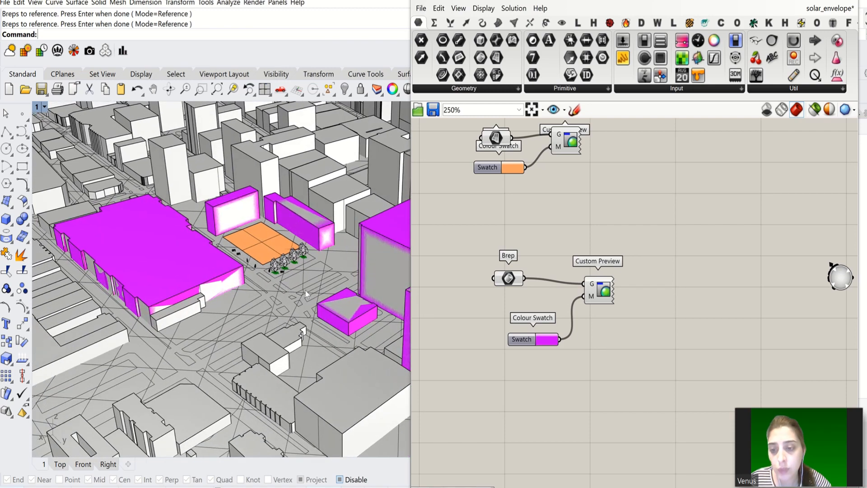
- Move the buildings' Brep, Custom Preview and swatch left of the site surface group and place them closer together
{"action": "scroll", "coordinate": [521, 294], "scroll_direction": "down", "scroll_amount": 1}
{"action": "scroll", "coordinate": [538, 290], "scroll_direction": "down", "scroll_amount": 3}
{"action": "scroll", "coordinate": [654, 293], "scroll_direction": "up", "scroll_amount": 1}
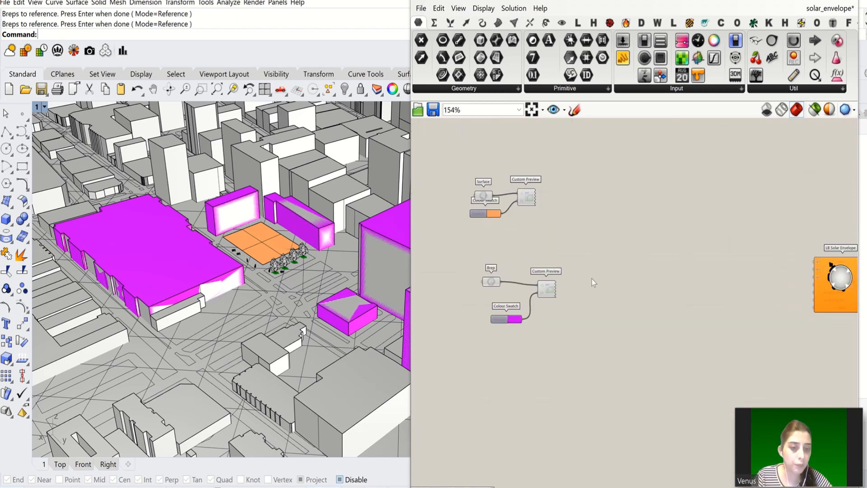
{"action": "left_click_drag", "start_coordinate": [476, 270], "coordinate": [585, 351]}
{"action": "left_click_drag", "start_coordinate": [490, 283], "coordinate": [453, 280]}
{"action": "scroll", "coordinate": [576, 267], "scroll_direction": "down", "scroll_amount": 4}
{"action": "scroll", "coordinate": [476, 288], "scroll_direction": "up", "scroll_amount": 3}
{"action": "left_click", "coordinate": [497, 324]}
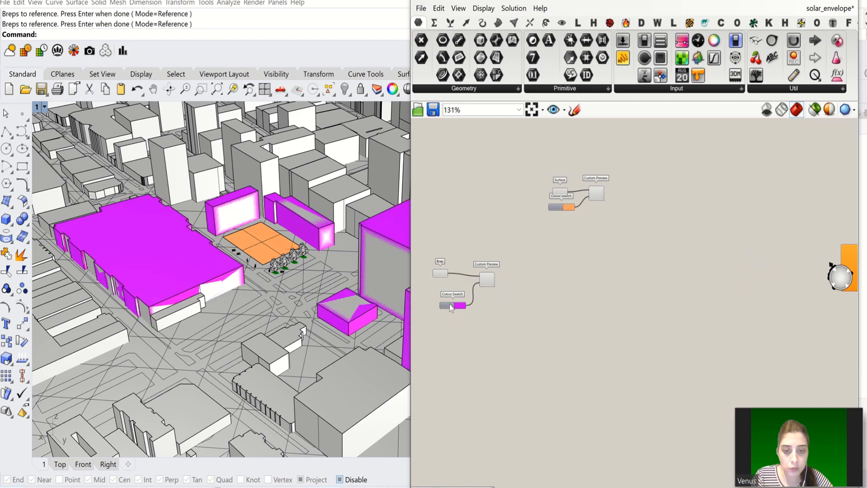
{"action": "left_click_drag", "start_coordinate": [482, 283], "coordinate": [473, 290]}
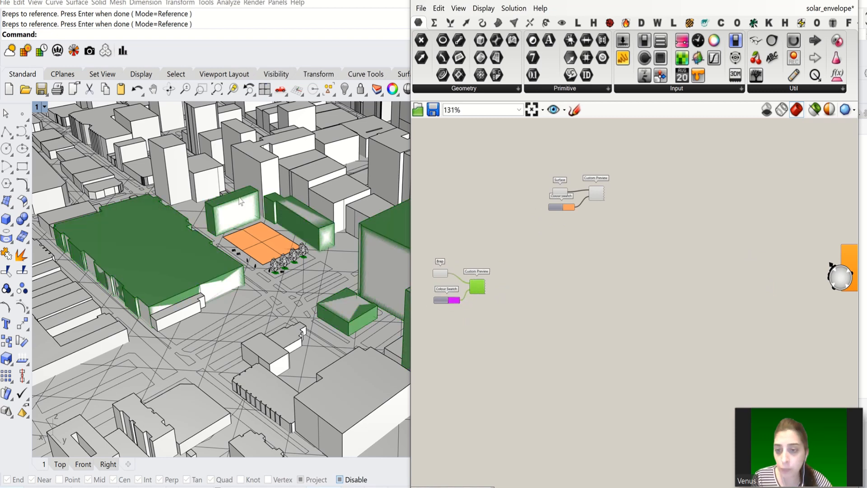
- Add a Deconstruct Brep component to the right of the buildings' Custom Preview, leaving a gap between them
{"action": "double_click", "coordinate": [520, 295]}
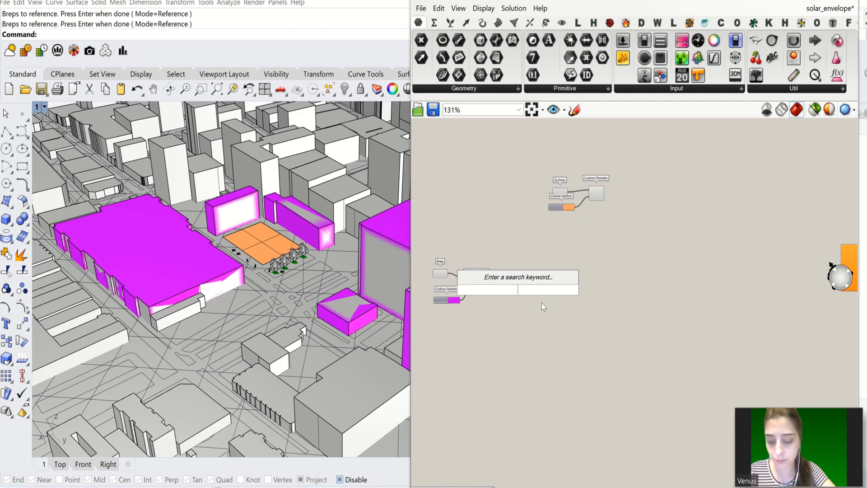
{"action": "type", "text": "de"}
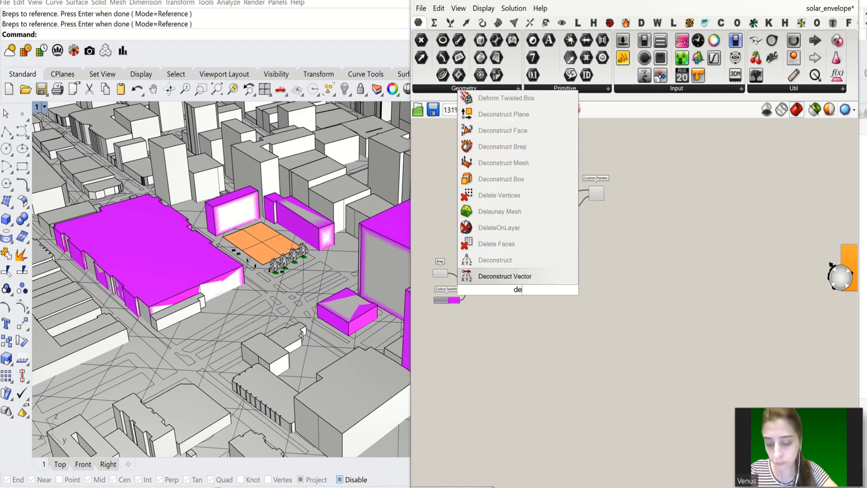
{"action": "left_click", "coordinate": [519, 146]}
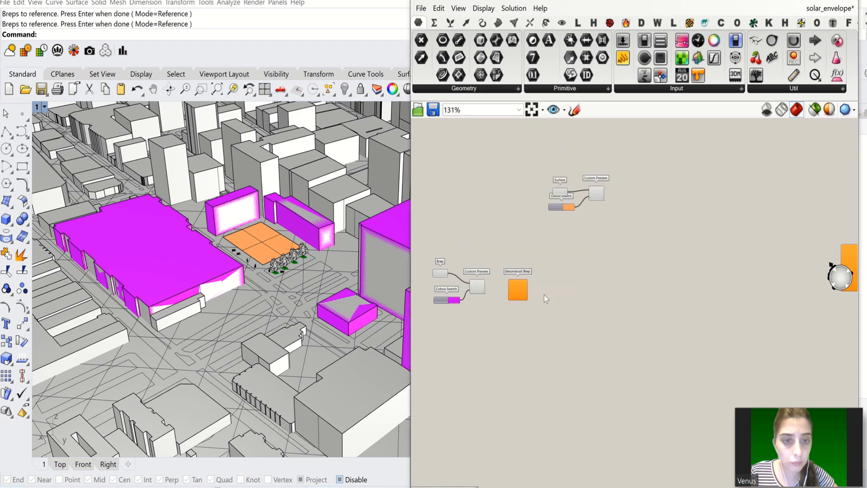
{"action": "scroll", "coordinate": [515, 288], "scroll_direction": "up", "scroll_amount": 5}
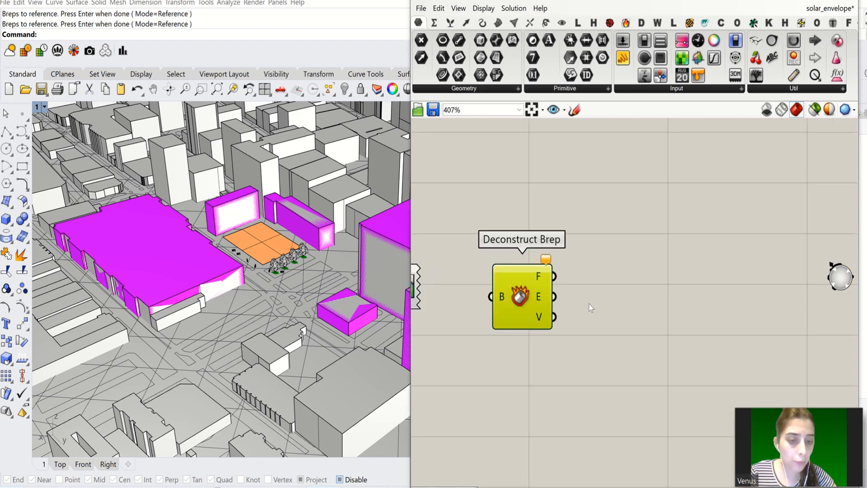
{"action": "left_click_drag", "start_coordinate": [519, 302], "coordinate": [601, 300]}
- Add an Evaluate Surface component and place it to the right of Deconstruct Brep
{"action": "scroll", "coordinate": [598, 299], "scroll_direction": "down", "scroll_amount": 3}
{"action": "double_click", "coordinate": [556, 358]}
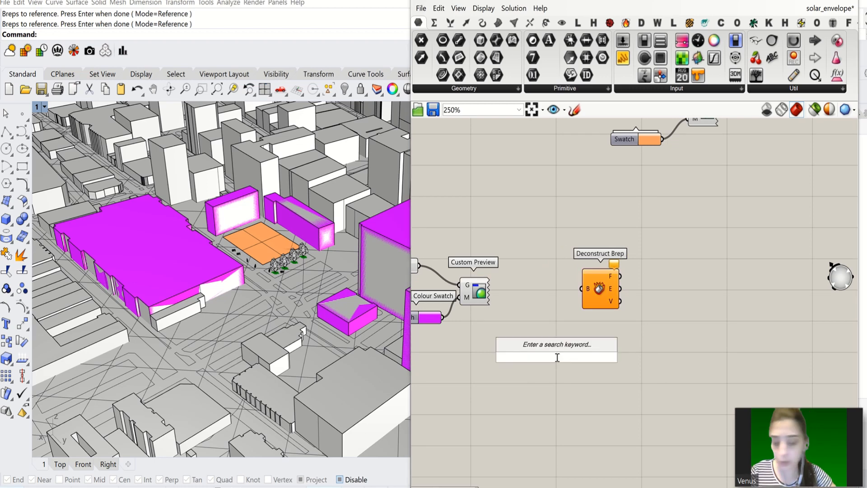
{"action": "type", "text": "evalu"}
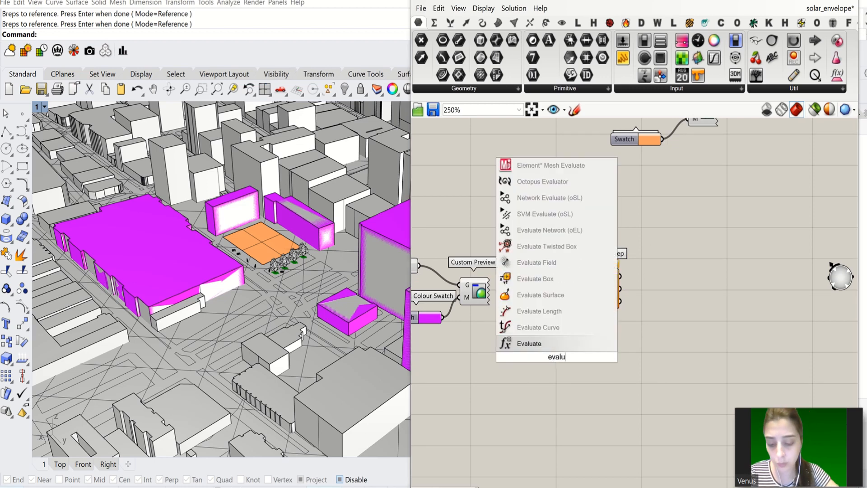
{"action": "type", "text": "te"}
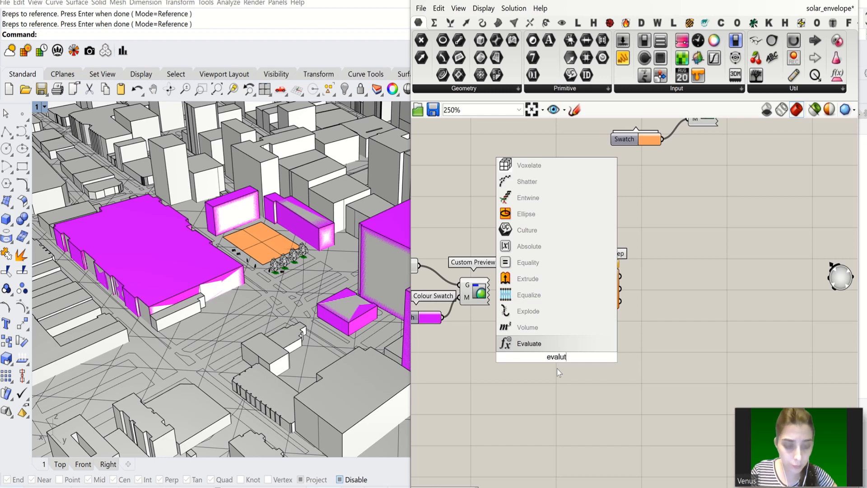
{"action": "key", "text": "BackSpace"}
{"action": "key", "text": "BackSpace"}
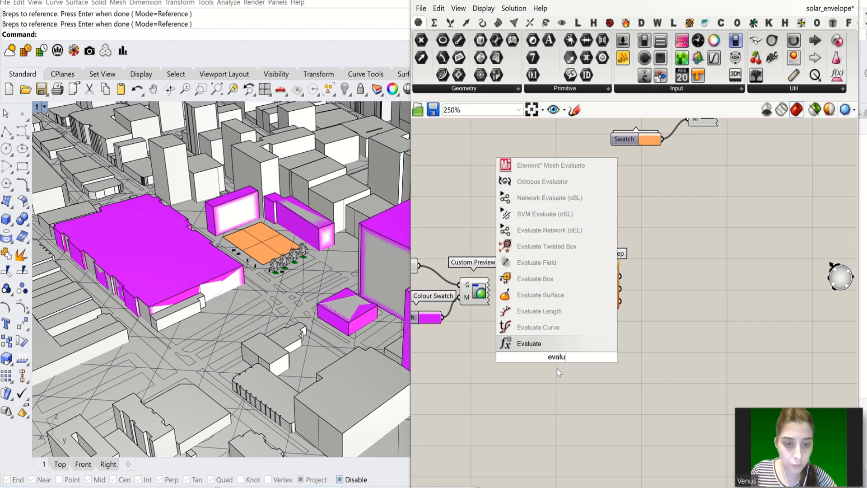
{"action": "left_click", "coordinate": [573, 295]}
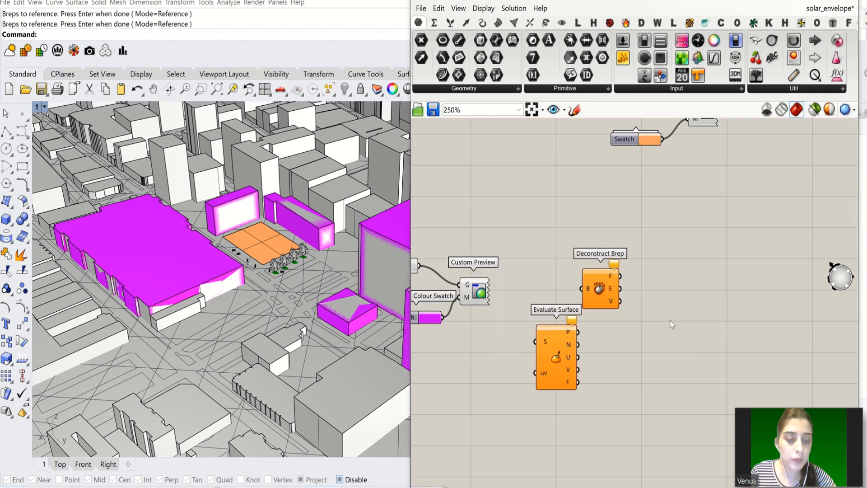
{"action": "left_click_drag", "start_coordinate": [555, 343], "coordinate": [734, 295]}
- Connect the buildings' Brep parameter to Deconstruct Brep's B input and line up Evaluate Surface beside it
{"action": "left_click", "coordinate": [601, 298]}
{"action": "left_click_drag", "start_coordinate": [597, 302], "coordinate": [607, 329]}
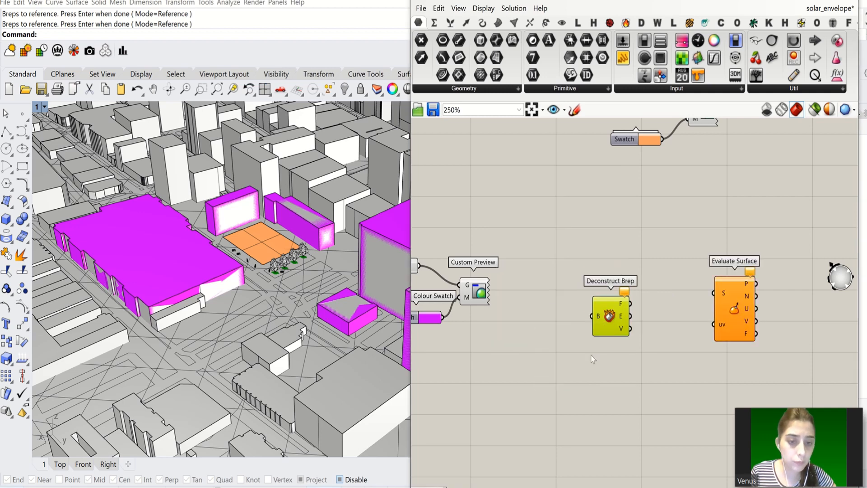
{"action": "scroll", "coordinate": [595, 359], "scroll_direction": "down", "scroll_amount": 2}
{"action": "scroll", "coordinate": [485, 316], "scroll_direction": "up", "scroll_amount": 2}
{"action": "left_click_drag", "start_coordinate": [487, 292], "coordinate": [632, 356]}
{"action": "scroll", "coordinate": [532, 268], "scroll_direction": "down", "scroll_amount": 2}
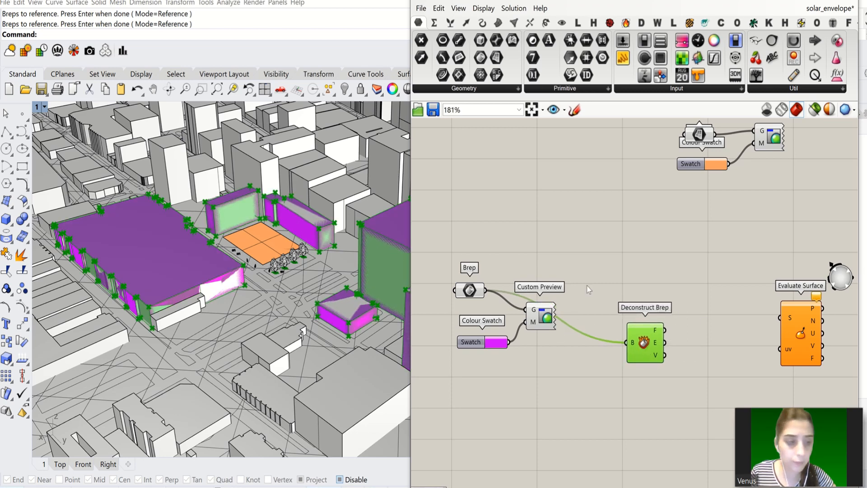
{"action": "scroll", "coordinate": [628, 295], "scroll_direction": "up", "scroll_amount": 2}
{"action": "left_click_drag", "start_coordinate": [767, 329], "coordinate": [728, 341]}
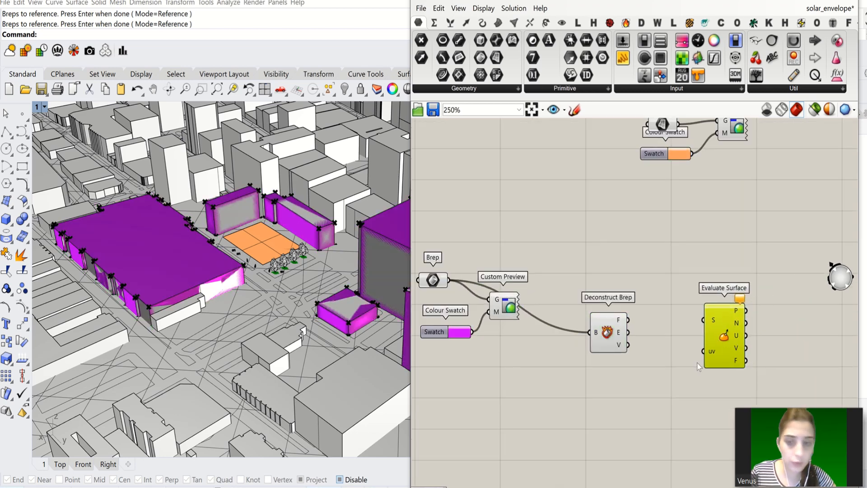
- Feed the Deconstruct Brep faces into Evaluate Surface's S input and its N output into input A of an Angle component
{"action": "right_click_drag", "start_coordinate": [697, 363], "coordinate": [670, 355]}
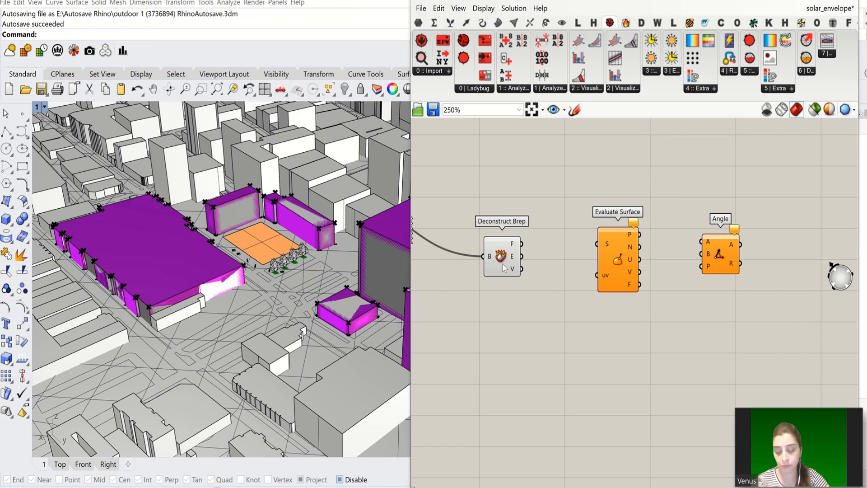
{"action": "left_click_drag", "start_coordinate": [521, 244], "coordinate": [593, 266]}
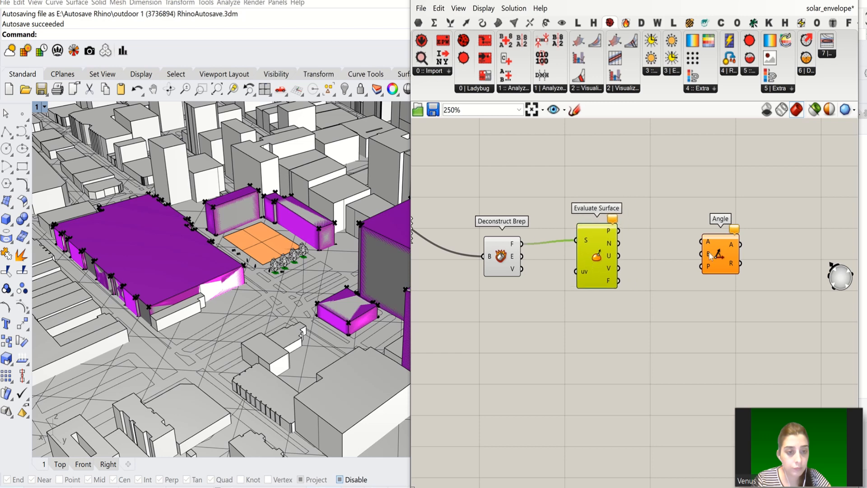
{"action": "left_click_drag", "start_coordinate": [718, 258], "coordinate": [688, 263]}
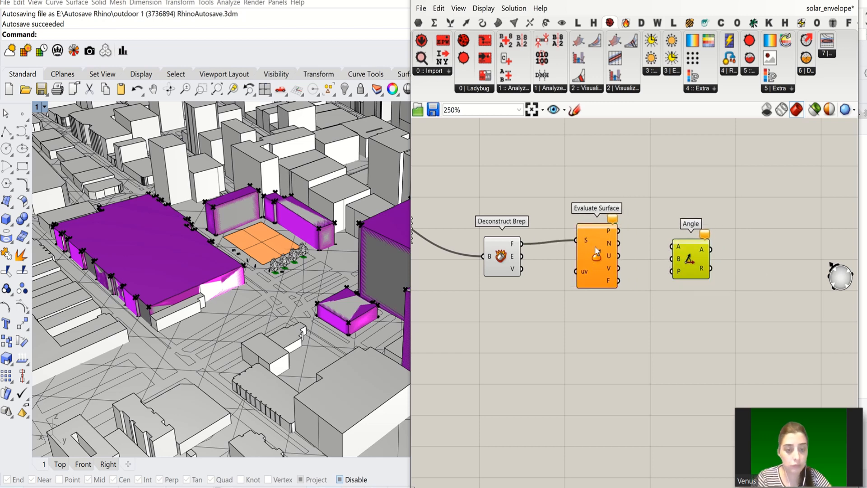
{"action": "left_click_drag", "start_coordinate": [611, 268], "coordinate": [613, 283]}
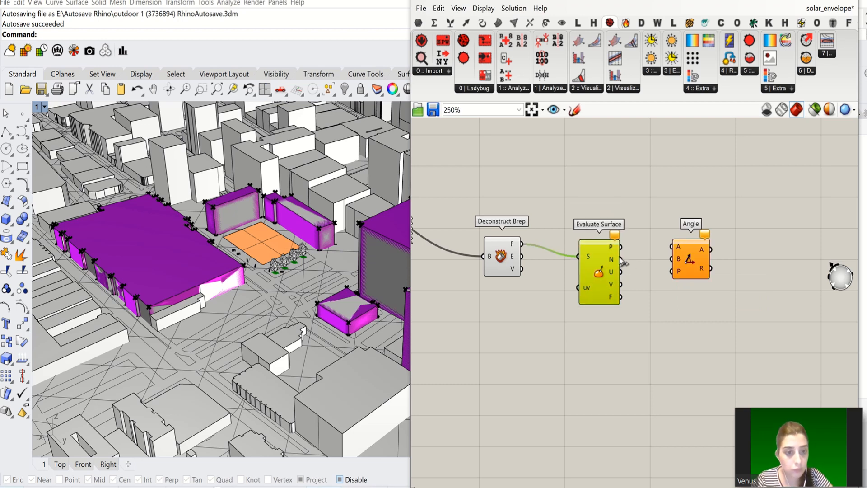
{"action": "left_click_drag", "start_coordinate": [621, 260], "coordinate": [712, 305]}
{"action": "left_click_drag", "start_coordinate": [596, 289], "coordinate": [616, 296]}
- Add a panel containing 0,0 and connect it to the uv input of Evaluate Surface
{"action": "double_click", "coordinate": [555, 308]}
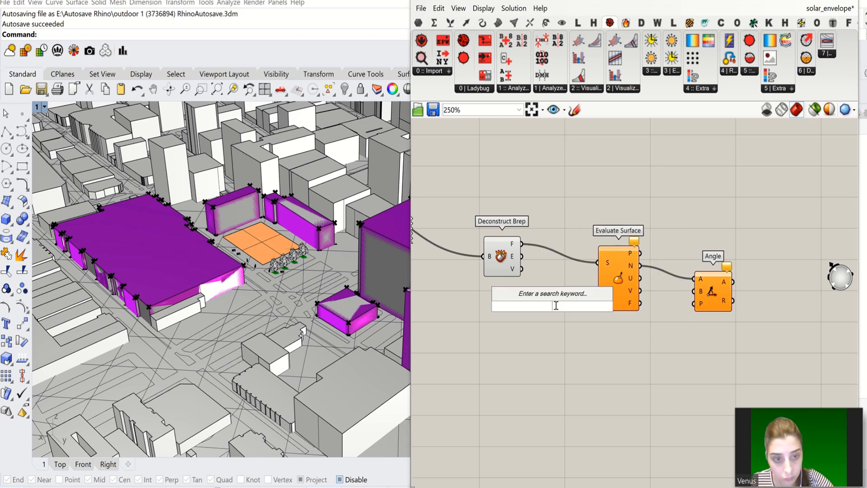
{"action": "type", "text": "\""}
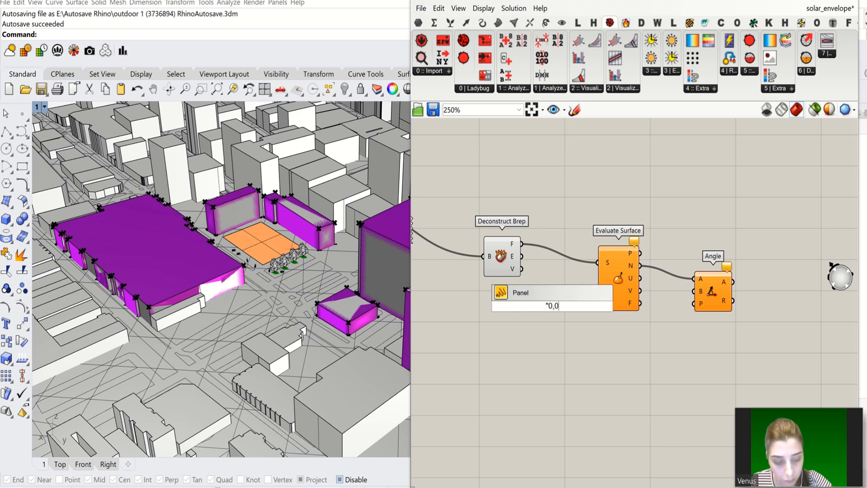
{"action": "type", "text": "0,0"}
{"action": "key", "text": "Return"}
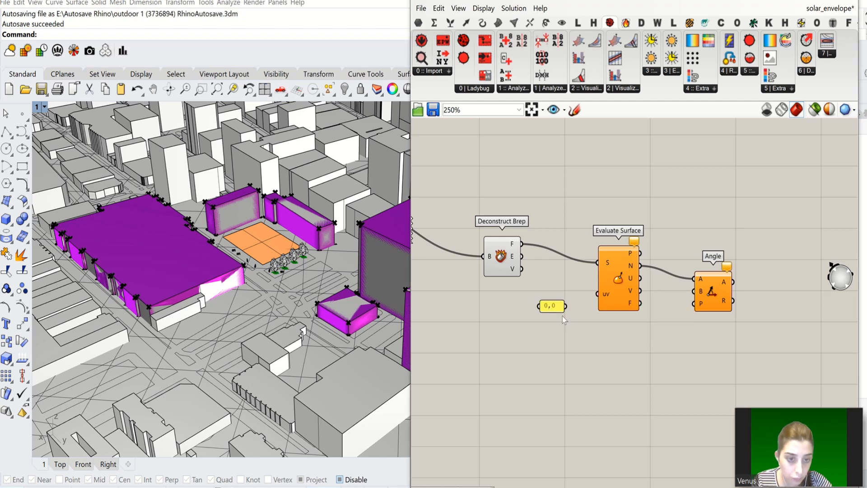
{"action": "left_click_drag", "start_coordinate": [567, 308], "coordinate": [597, 294]}
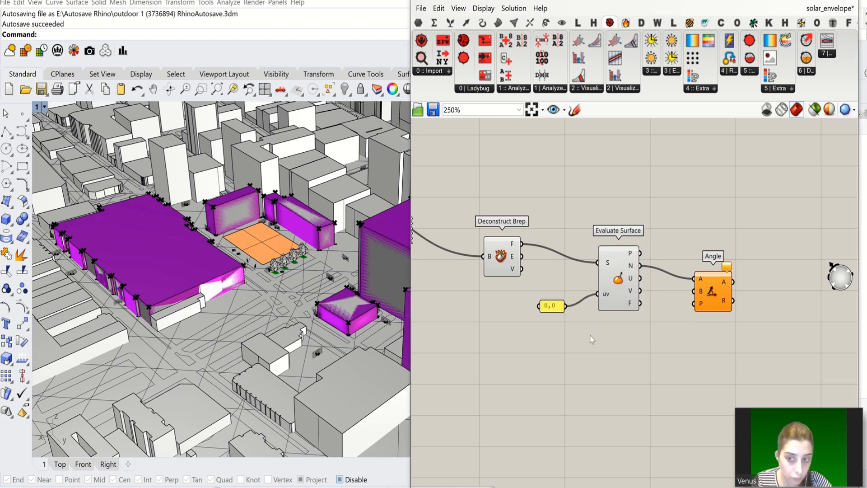
{"action": "left_click", "coordinate": [620, 288]}
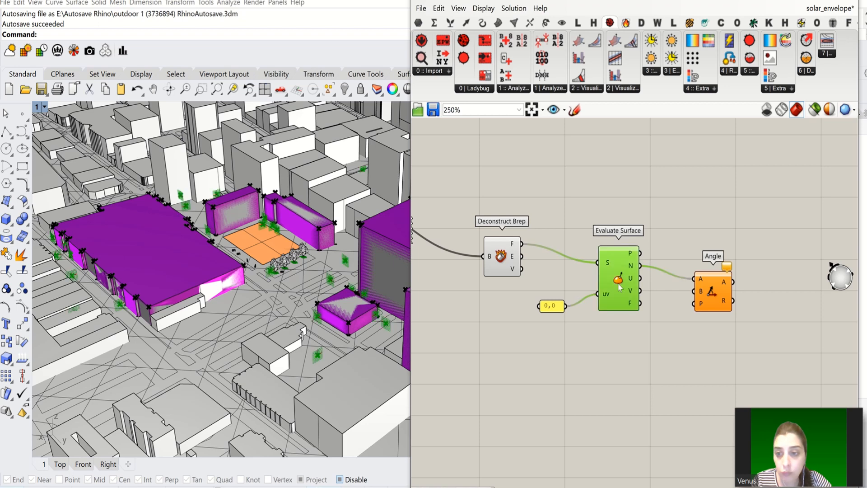
{"action": "left_click", "coordinate": [632, 334]}
- Add a Unit Z vector component and connect its V output to the B input of Angle
{"action": "scroll", "coordinate": [711, 296], "scroll_direction": "up", "scroll_amount": 2}
{"action": "left_click", "coordinate": [736, 305]}
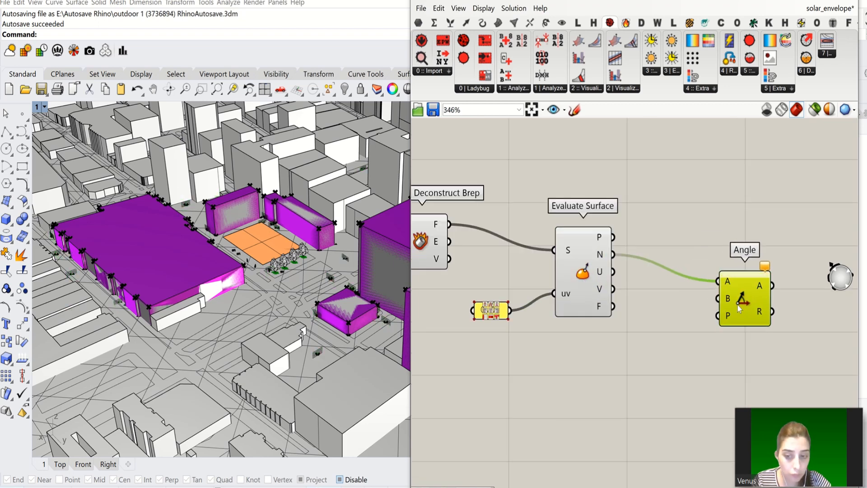
{"action": "double_click", "coordinate": [667, 335]}
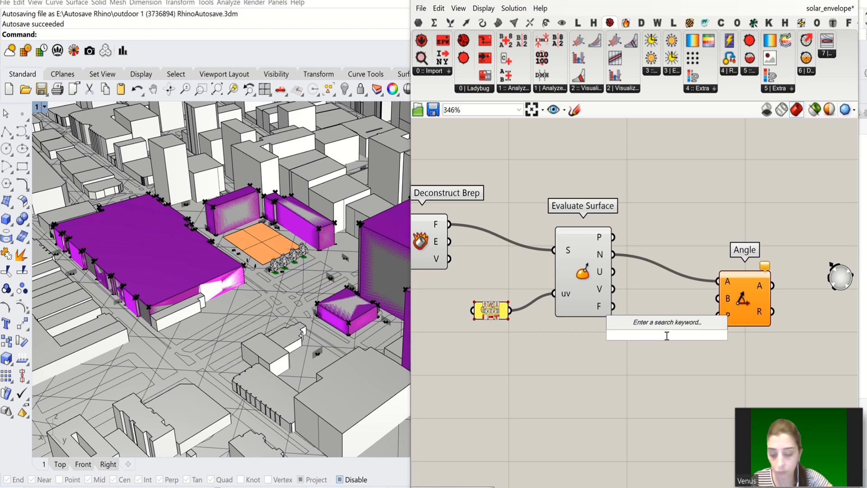
{"action": "type", "text": "z"}
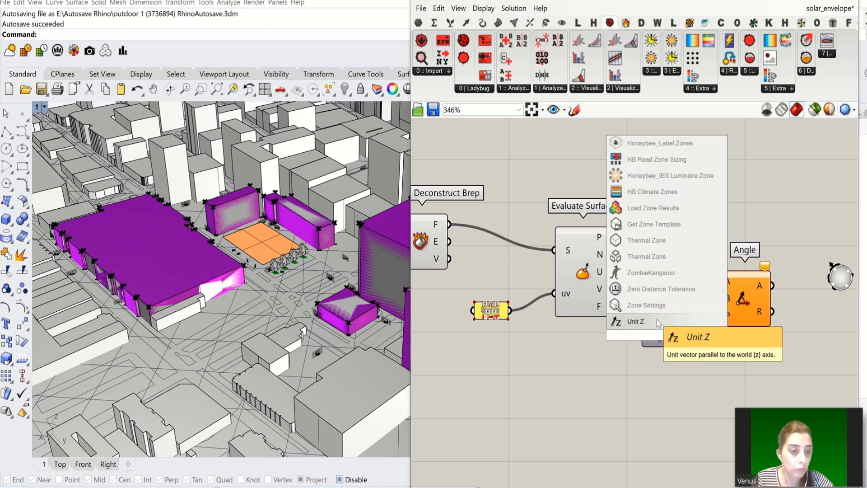
{"action": "left_click", "coordinate": [667, 322]}
{"action": "left_click_drag", "start_coordinate": [694, 335], "coordinate": [759, 302]}
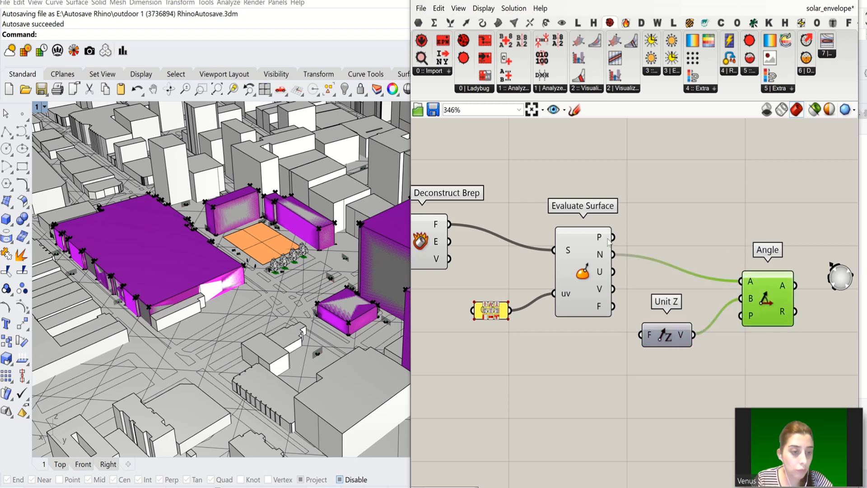
- Select the Evaluate Surface, 0,0 panel, Unit Z and Angle components together and move them up on the canvas
{"action": "scroll", "coordinate": [599, 307], "scroll_direction": "down", "scroll_amount": 4}
{"action": "scroll", "coordinate": [690, 276], "scroll_direction": "up", "scroll_amount": 2}
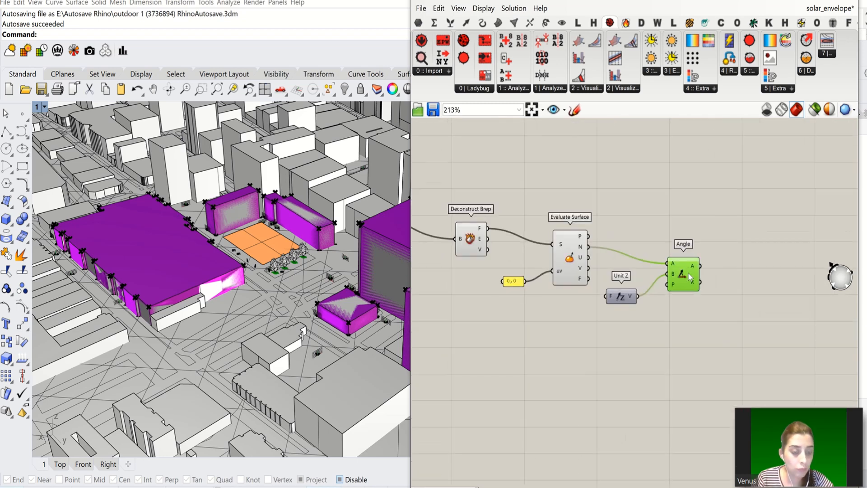
{"action": "scroll", "coordinate": [712, 285], "scroll_direction": "down", "scroll_amount": 4}
{"action": "scroll", "coordinate": [704, 279], "scroll_direction": "up", "scroll_amount": 2}
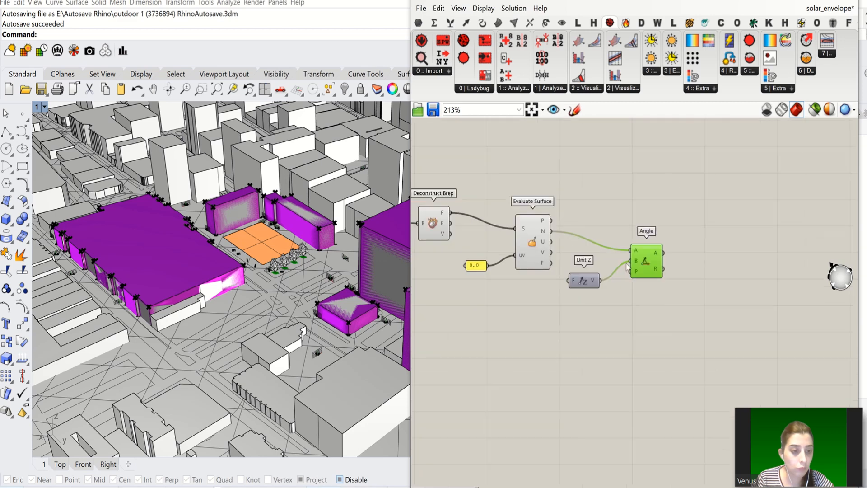
{"action": "scroll", "coordinate": [677, 262], "scroll_direction": "up", "scroll_amount": 2}
{"action": "scroll", "coordinate": [655, 244], "scroll_direction": "down", "scroll_amount": 2}
{"action": "scroll", "coordinate": [649, 229], "scroll_direction": "up", "scroll_amount": 2}
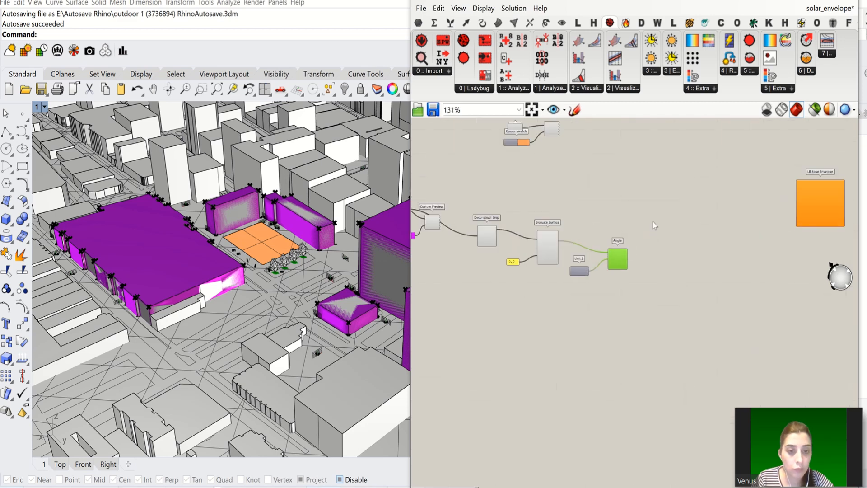
{"action": "left_click_drag", "start_coordinate": [650, 209], "coordinate": [486, 305]}
{"action": "left_click_drag", "start_coordinate": [537, 248], "coordinate": [545, 207]}
- Add a Dispatch component to the right of the Angle component
{"action": "double_click", "coordinate": [685, 257]}
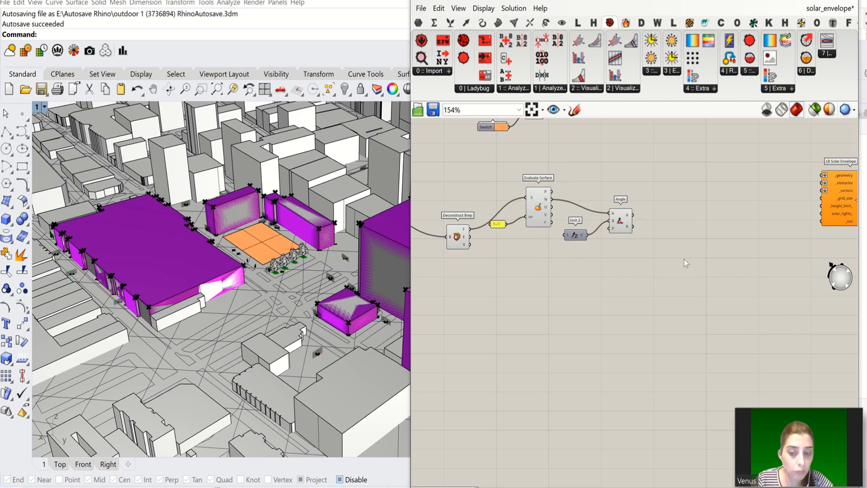
{"action": "type", "text": "dispa"}
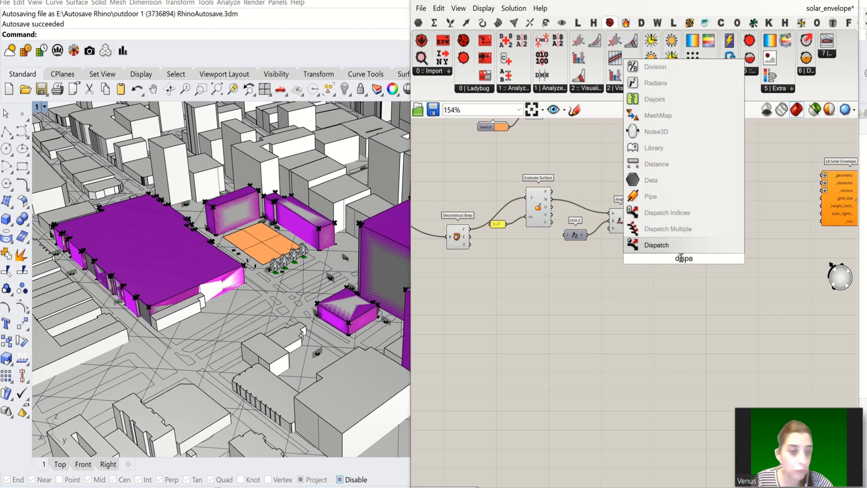
{"action": "key", "text": "Return"}
{"action": "scroll", "coordinate": [685, 259], "scroll_direction": "up", "scroll_amount": 2}
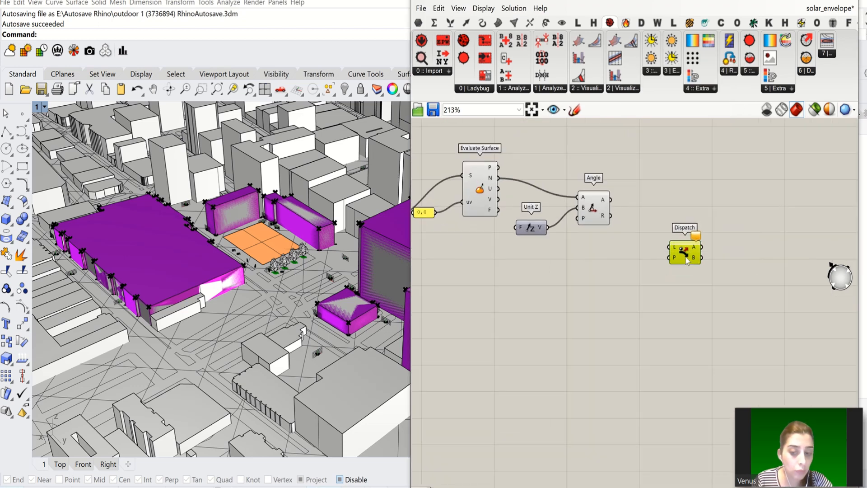
- Connect the Deconstruct Brep faces to Dispatch's L input and shift Deconstruct Brep slightly down
{"action": "scroll", "coordinate": [696, 291], "scroll_direction": "down", "scroll_amount": 4}
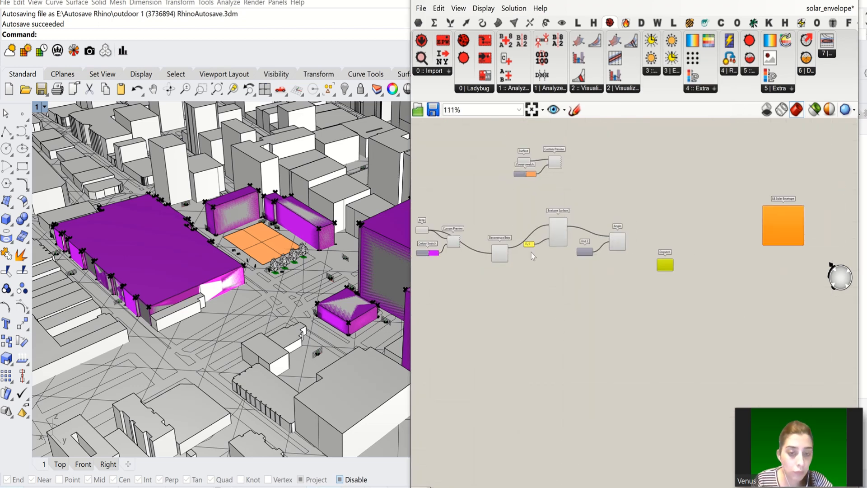
{"action": "scroll", "coordinate": [495, 254], "scroll_direction": "up", "scroll_amount": 3}
{"action": "left_click_drag", "start_coordinate": [500, 245], "coordinate": [775, 263]}
{"action": "left_click_drag", "start_coordinate": [486, 265], "coordinate": [470, 298]}
{"action": "left_click", "coordinate": [773, 269]}
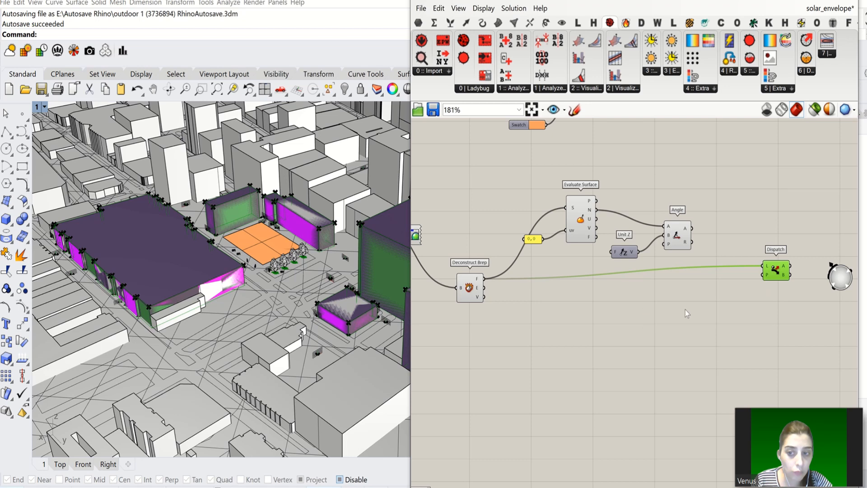
{"action": "scroll", "coordinate": [813, 273], "scroll_direction": "up", "scroll_amount": 3}
{"action": "scroll", "coordinate": [706, 229], "scroll_direction": "down", "scroll_amount": 2}
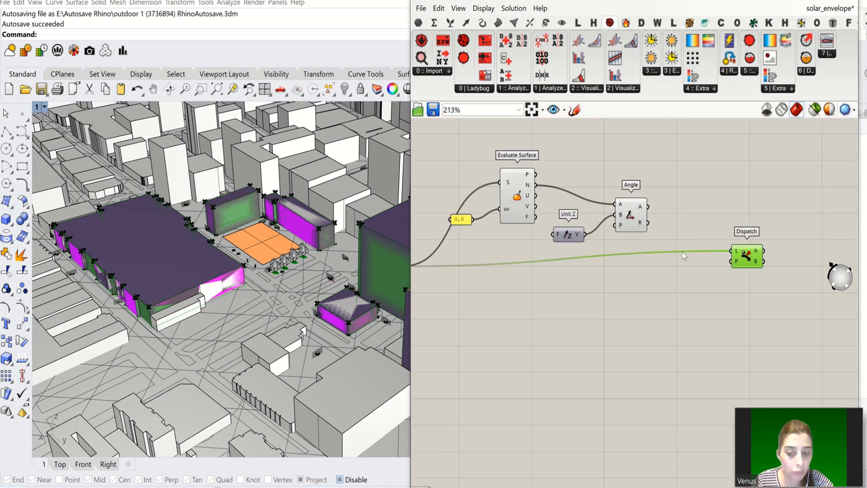
- Move Dispatch further right and shift the Evaluate Surface, panel, Unit Z and Angle group up and left to make room
{"action": "left_click", "coordinate": [639, 215]}
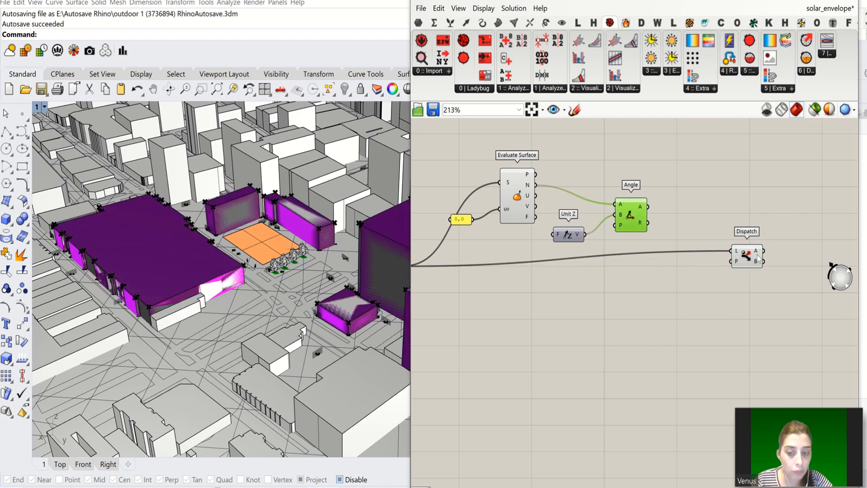
{"action": "left_click_drag", "start_coordinate": [756, 257], "coordinate": [772, 262]}
{"action": "scroll", "coordinate": [601, 207], "scroll_direction": "down", "scroll_amount": 2}
{"action": "left_click_drag", "start_coordinate": [560, 229], "coordinate": [474, 232]}
{"action": "left_click_drag", "start_coordinate": [539, 206], "coordinate": [514, 198]}
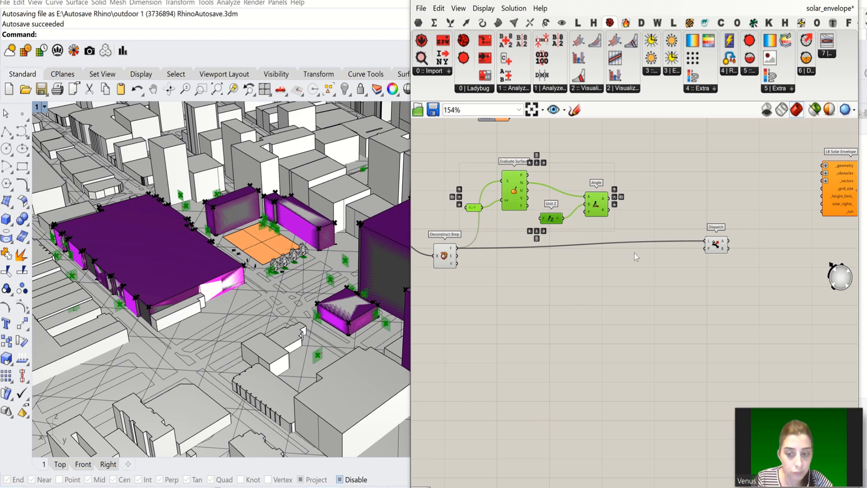
{"action": "scroll", "coordinate": [636, 251], "scroll_direction": "up", "scroll_amount": 1}
{"action": "scroll", "coordinate": [638, 244], "scroll_direction": "up", "scroll_amount": 1}
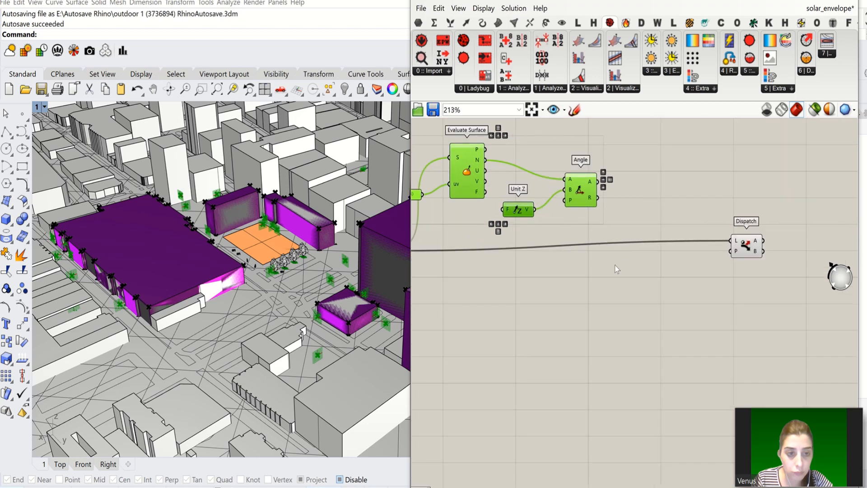
- Add a Larger Than component before Dispatch and feed Angle's A output into its A input
{"action": "double_click", "coordinate": [615, 266]}
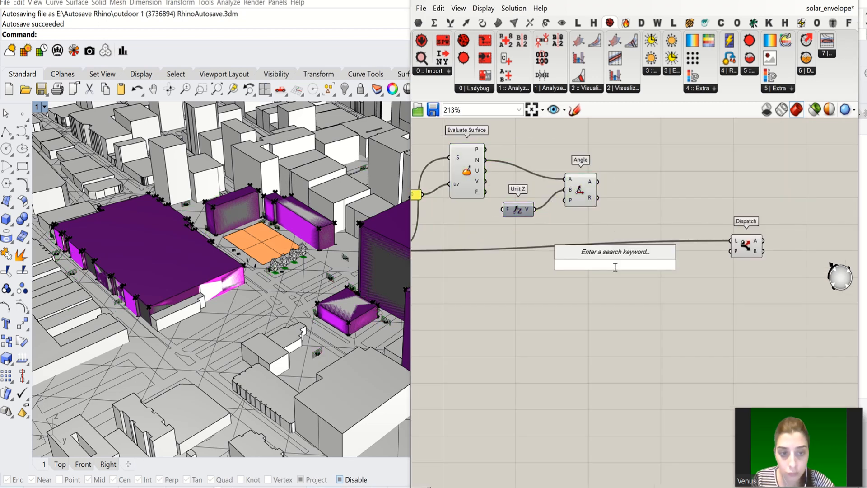
{"action": "type", "text": "larger"}
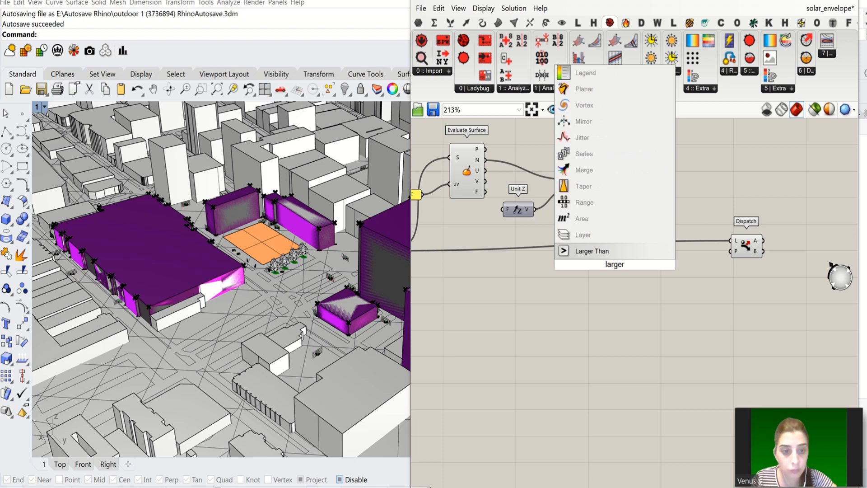
{"action": "left_click", "coordinate": [615, 251]}
{"action": "left_click_drag", "start_coordinate": [612, 265], "coordinate": [654, 272]}
{"action": "left_click_drag", "start_coordinate": [598, 182], "coordinate": [650, 264]}
{"action": "left_click", "coordinate": [661, 300]}
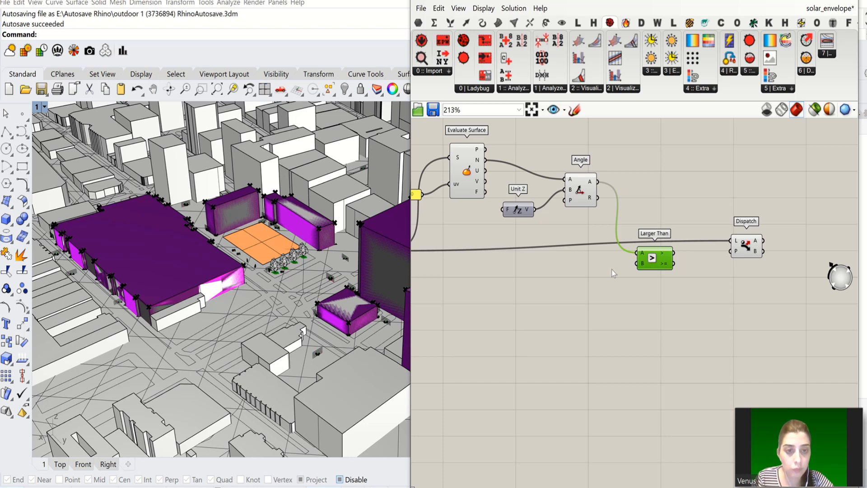
{"action": "mouse_move", "coordinate": [433, 1]}
{"action": "left_click", "coordinate": [360, 14]}
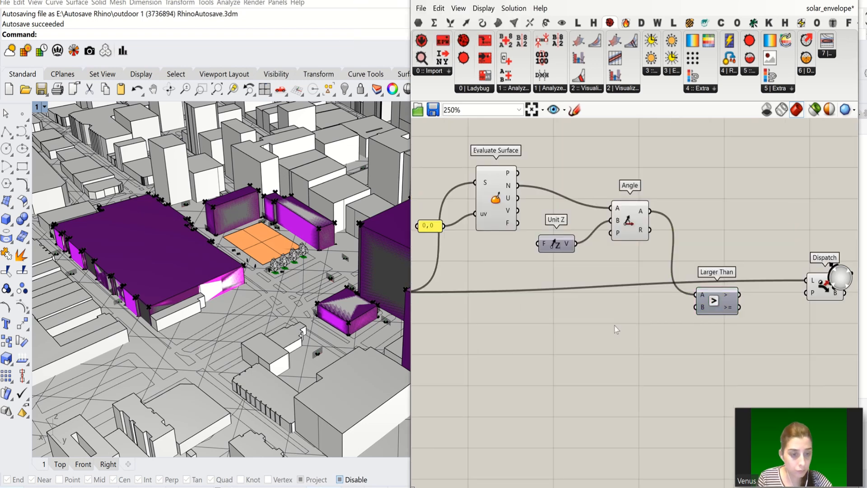
{"action": "double_click", "coordinate": [618, 334]}
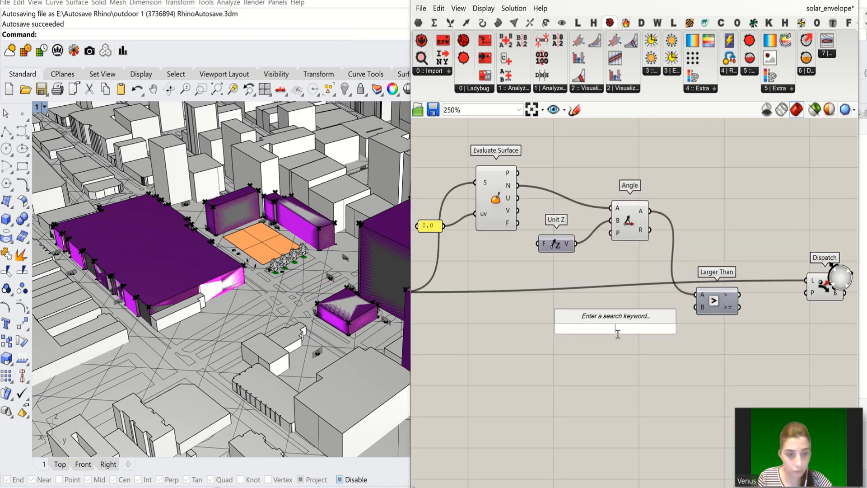
{"action": "type", "text": "sub"}
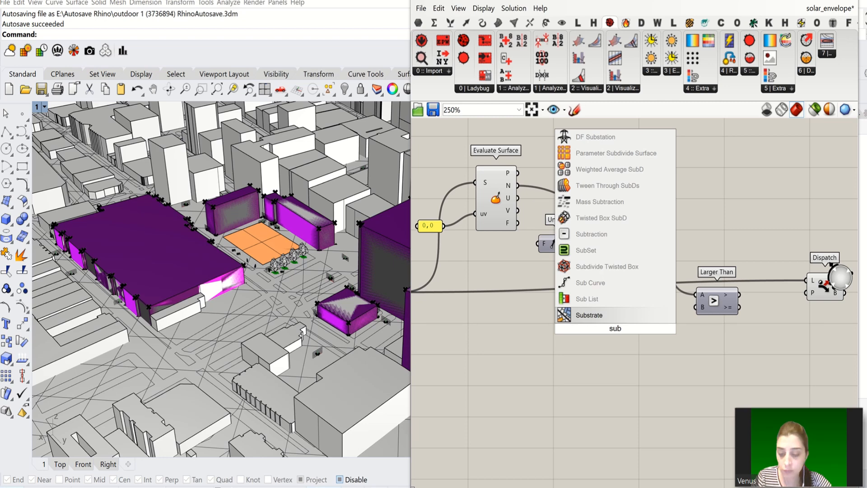
{"action": "type", "text": "s"}
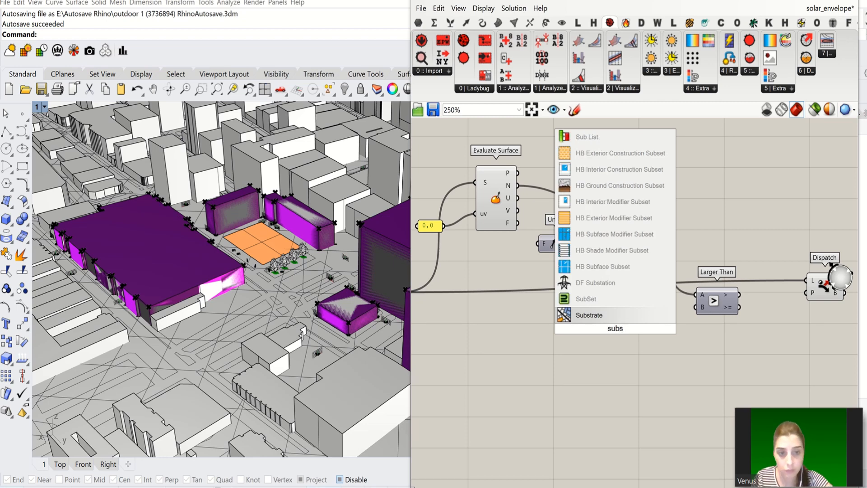
{"action": "type", "text": "tra"}
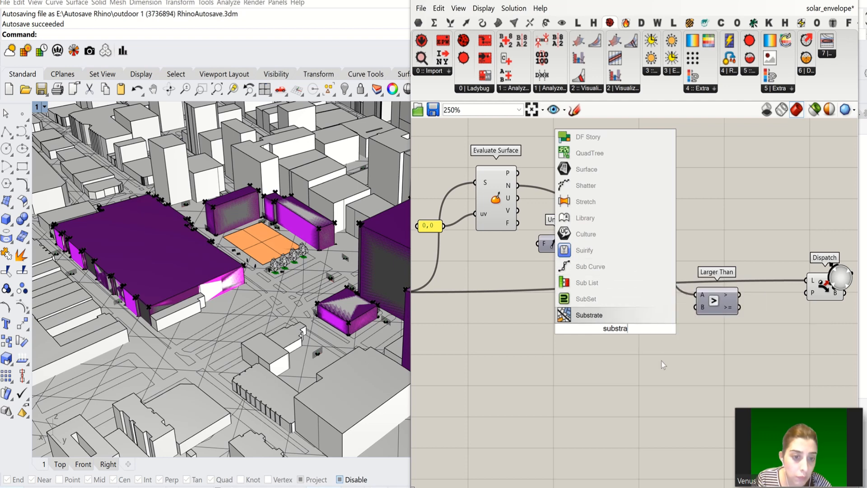
{"action": "key", "text": "BackSpace"}
{"action": "key", "text": "BackSpace"}
{"action": "key", "text": "BackSpace"}
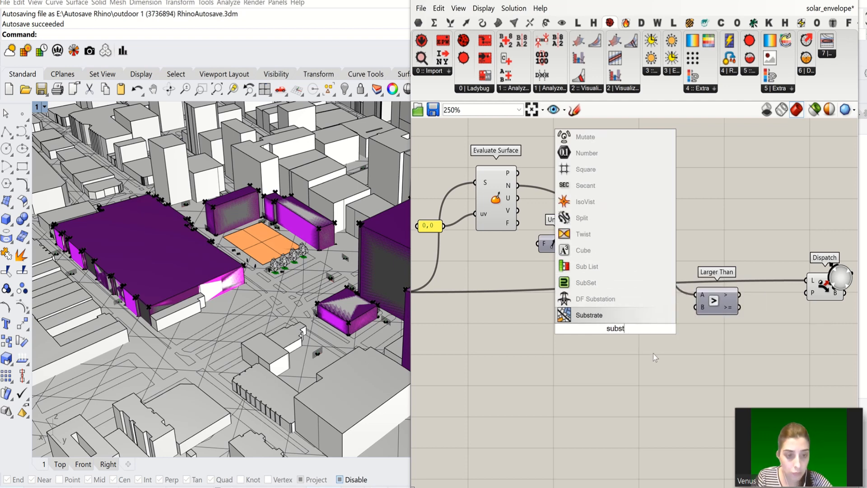
{"action": "key", "text": "BackSpace"}
{"action": "key", "text": "BackSpace"}
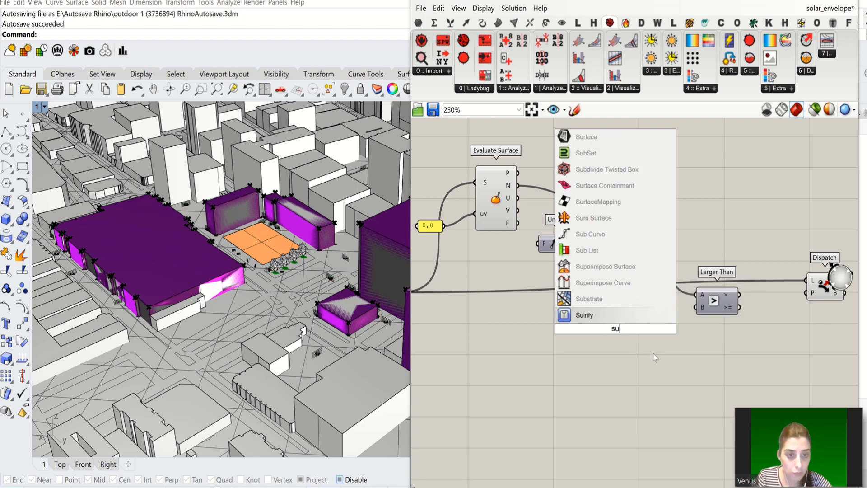
{"action": "key", "text": "BackSpace"}
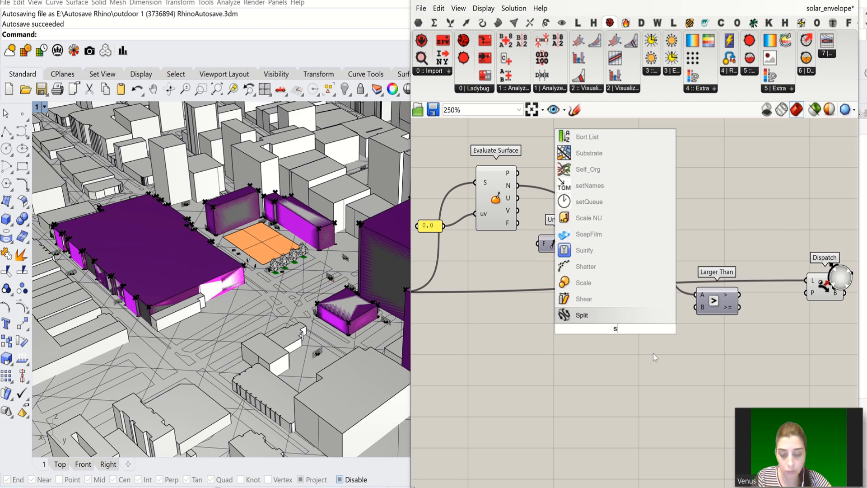
{"action": "type", "text": "ub"}
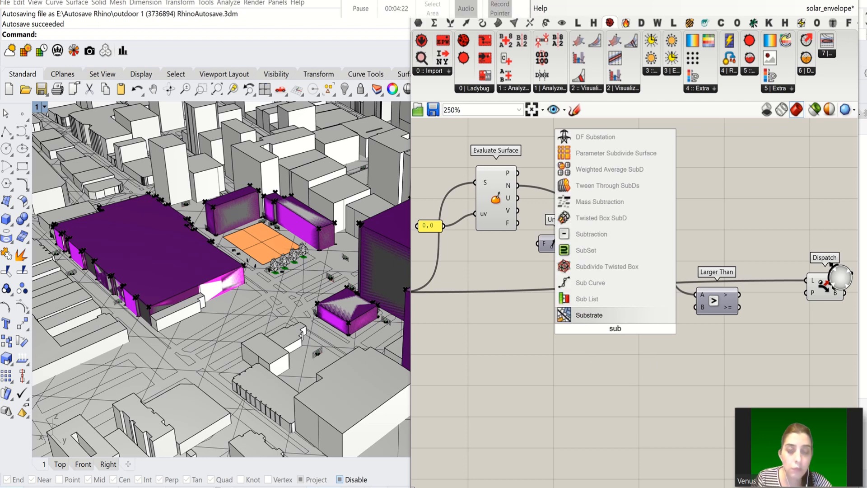
{"action": "left_click", "coordinate": [393, 7]}
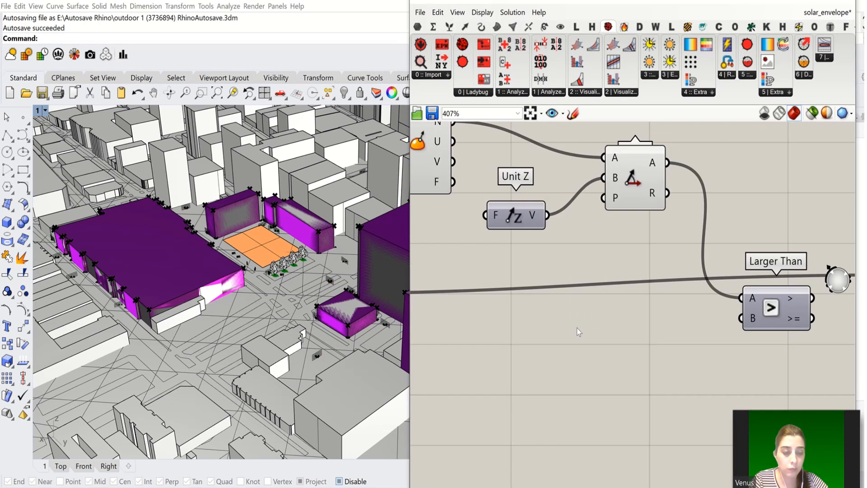
- Add a Subtraction component below Angle and connect its R output to the B input of Larger Than
{"action": "double_click", "coordinate": [577, 329]}
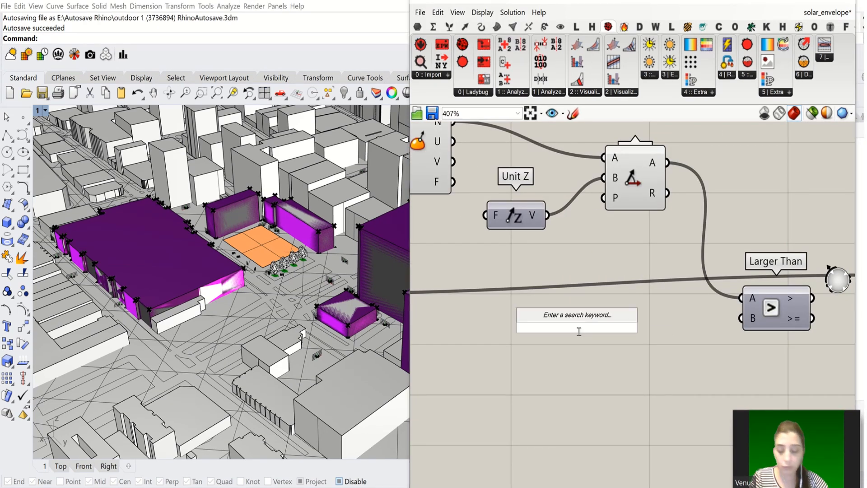
{"action": "type", "text": "sub"}
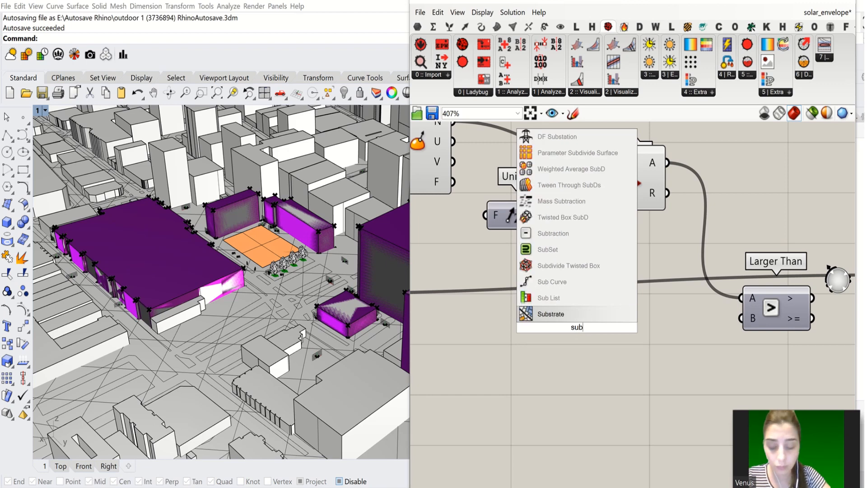
{"action": "type", "text": "t"}
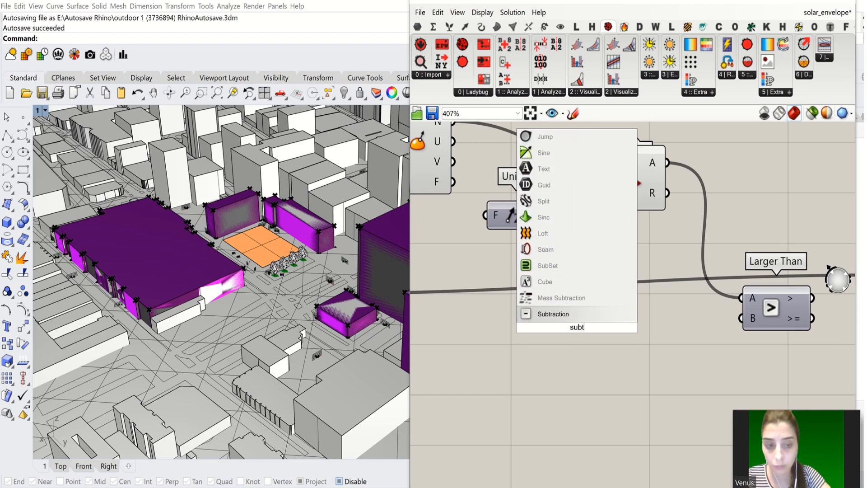
{"action": "left_click", "coordinate": [577, 316]}
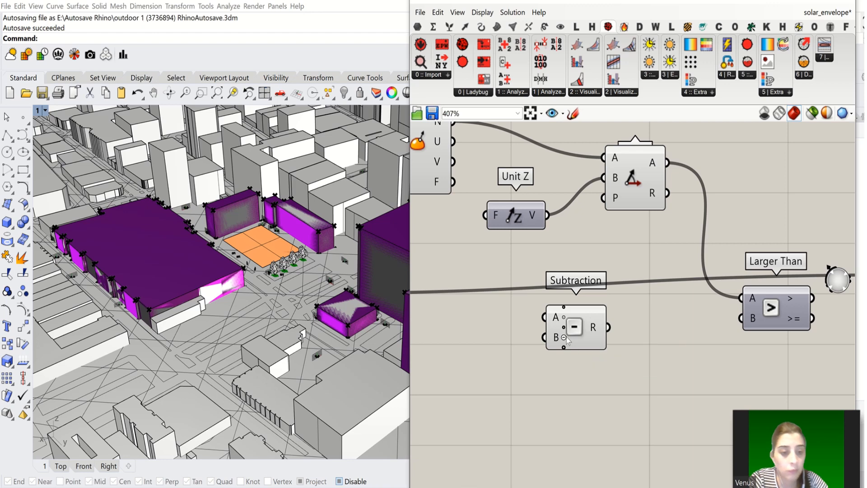
{"action": "left_click_drag", "start_coordinate": [579, 335], "coordinate": [637, 330]}
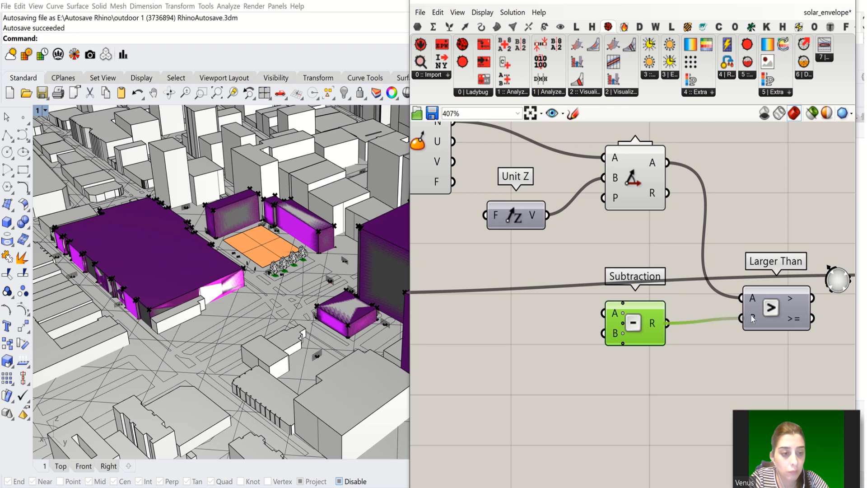
{"action": "double_click", "coordinate": [544, 316]}
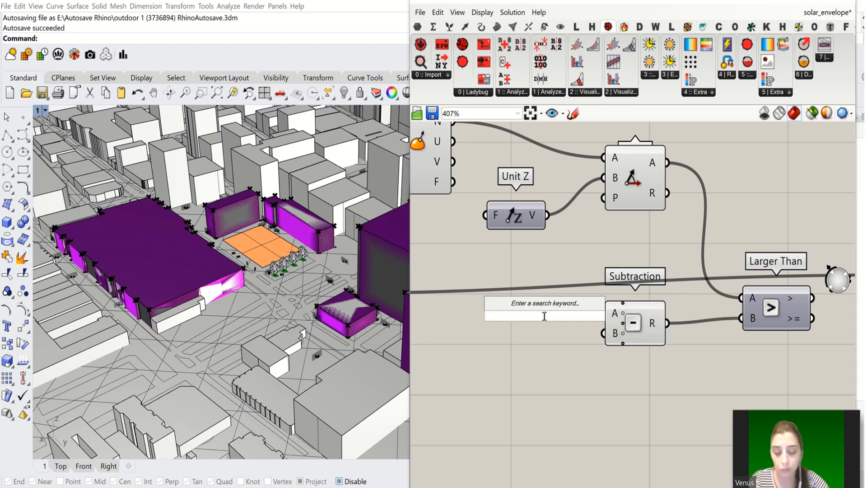
{"action": "type", "text": "pi"}
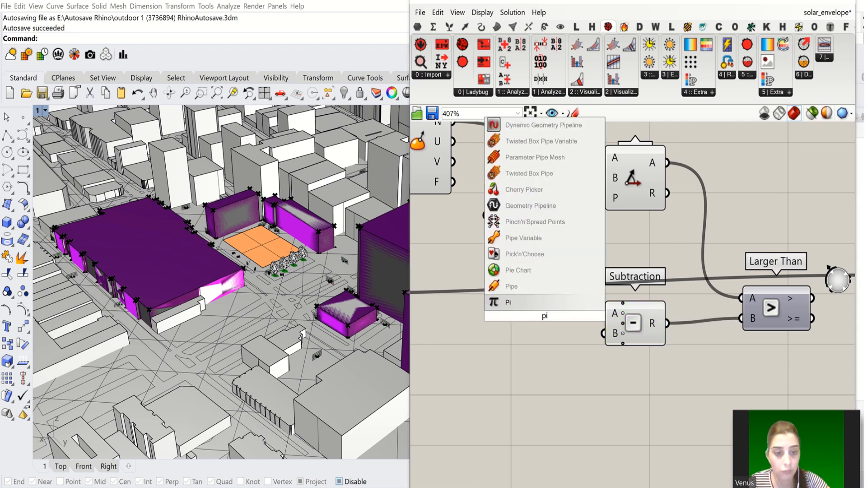
{"action": "key", "text": "Return"}
{"action": "left_click_drag", "start_coordinate": [576, 315], "coordinate": [605, 313]}
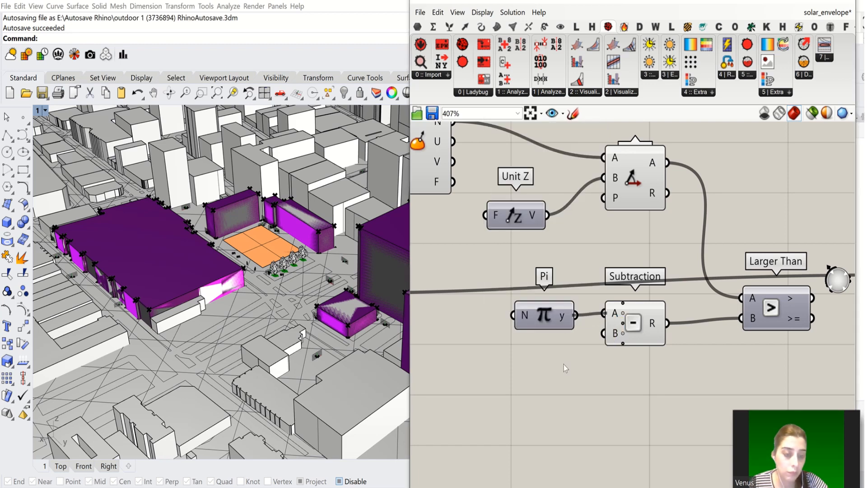
{"action": "double_click", "coordinate": [564, 366]}
{"action": "type", "text": "1"}
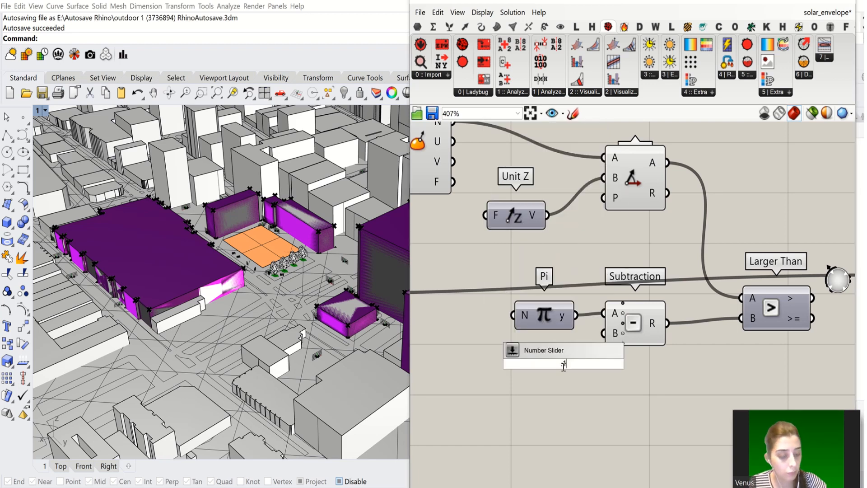
{"action": "left_click", "coordinate": [560, 350]}
{"action": "left_click_drag", "start_coordinate": [507, 364], "coordinate": [429, 359]}
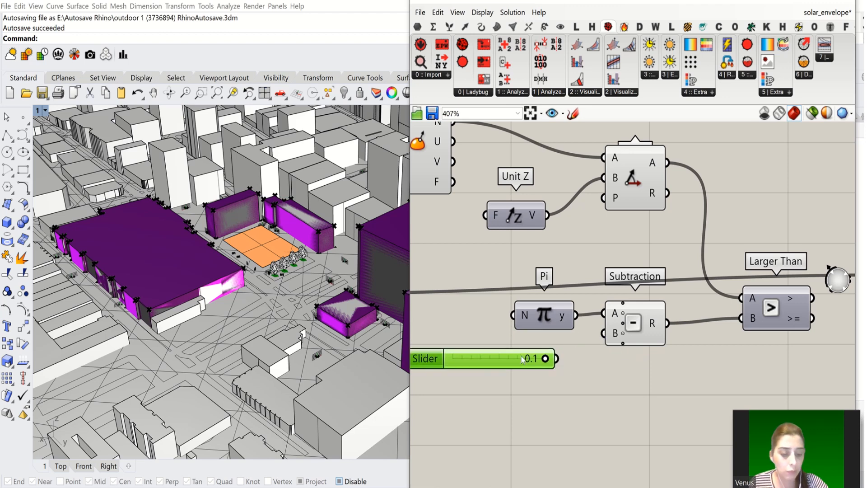
{"action": "left_click_drag", "start_coordinate": [520, 375], "coordinate": [480, 317]}
{"action": "key", "text": "Delete"}
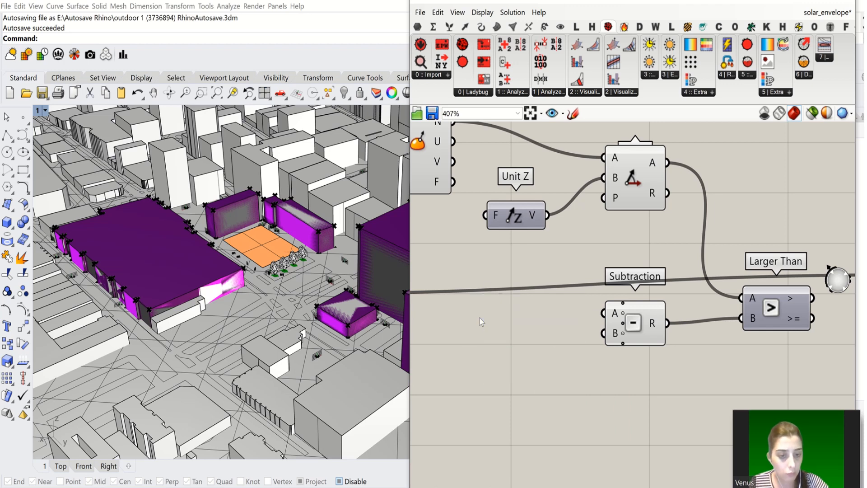
- Add a Pi component before Subtraction and connect its y output to Subtraction's A input
{"action": "double_click", "coordinate": [505, 310]}
{"action": "type", "text": "pi"}
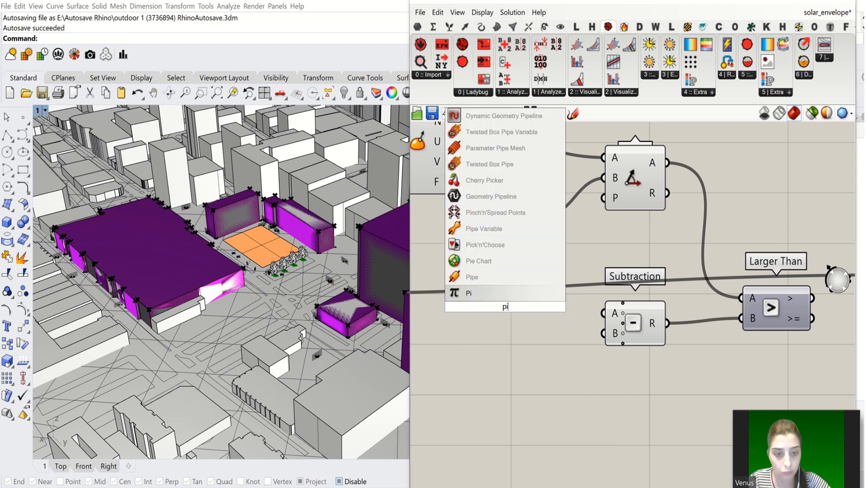
{"action": "left_click", "coordinate": [515, 295]}
{"action": "left_click_drag", "start_coordinate": [536, 306], "coordinate": [604, 312]}
- Add a panel containing .1 below Pi and connect it to Subtraction's B input
{"action": "double_click", "coordinate": [552, 364]}
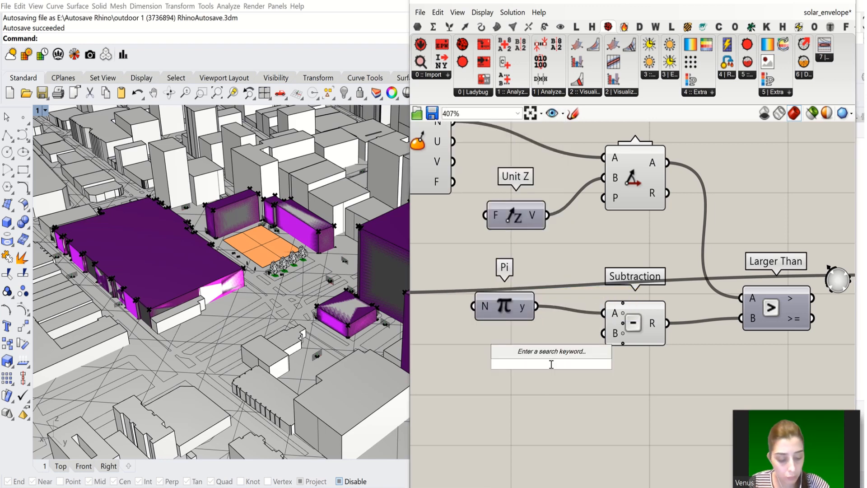
{"action": "type", "text": "\""}
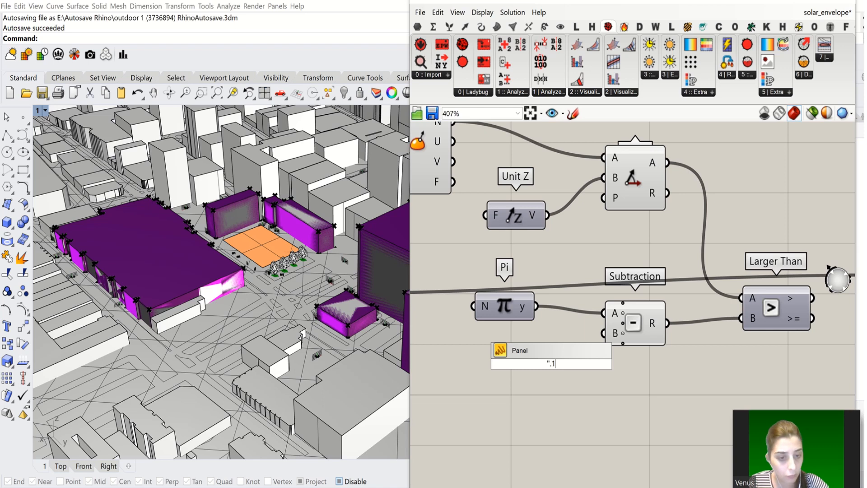
{"action": "key", "text": "Return"}
{"action": "left_click_drag", "start_coordinate": [570, 363], "coordinate": [595, 326]}
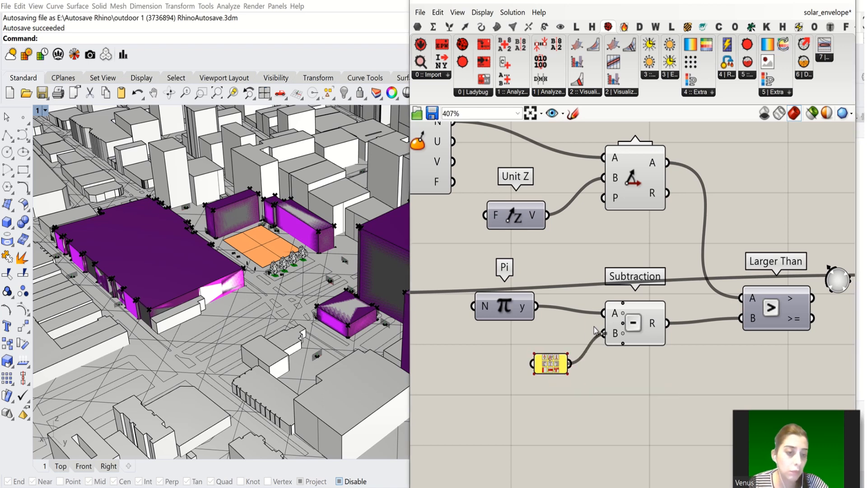
- Shift Dispatch slightly up and add a second Dispatch component below it
{"action": "scroll", "coordinate": [595, 327], "scroll_direction": "down", "scroll_amount": 3}
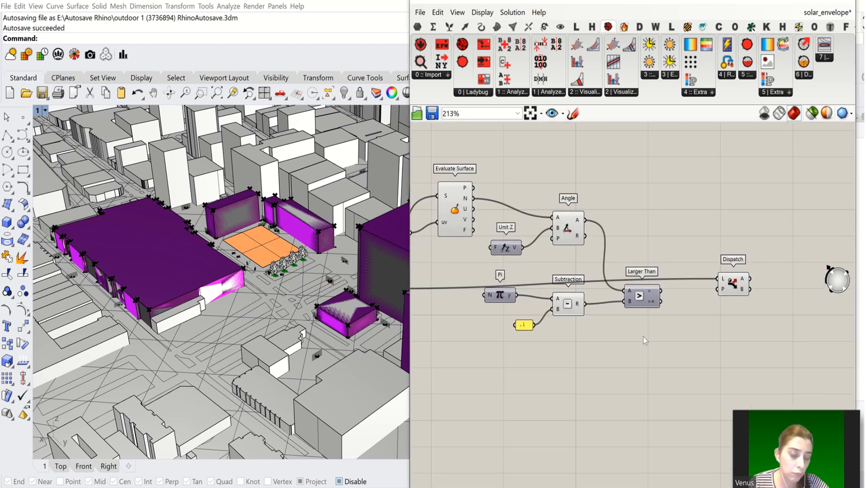
{"action": "left_click", "coordinate": [738, 286]}
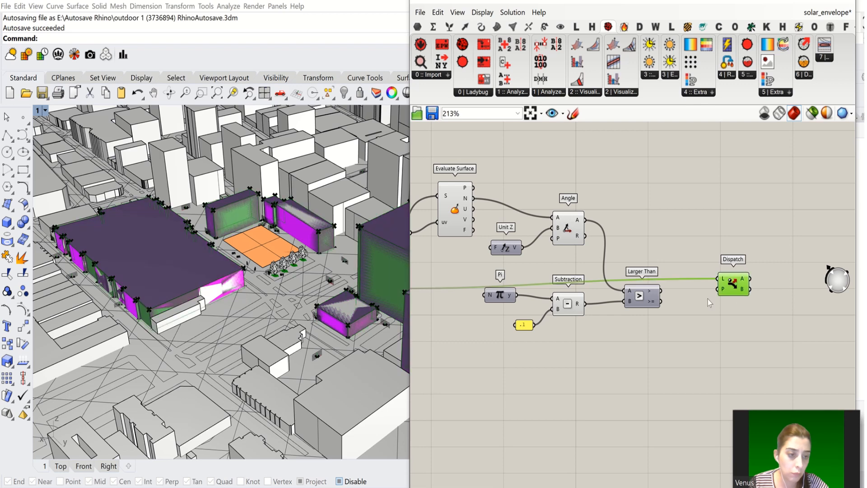
{"action": "left_click", "coordinate": [684, 313]}
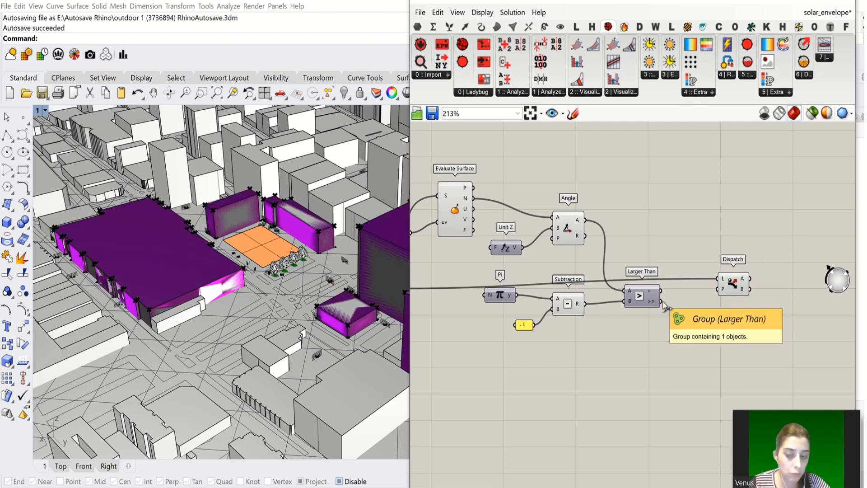
{"action": "left_click_drag", "start_coordinate": [738, 289], "coordinate": [739, 276]}
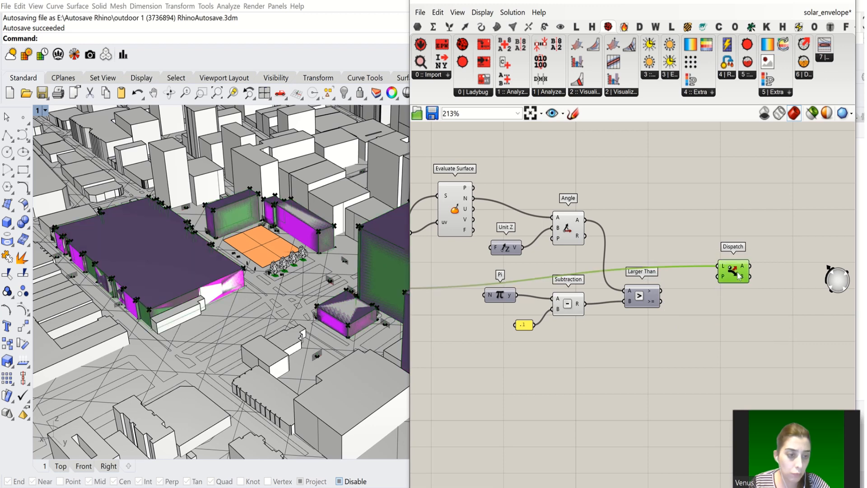
{"action": "double_click", "coordinate": [715, 339]}
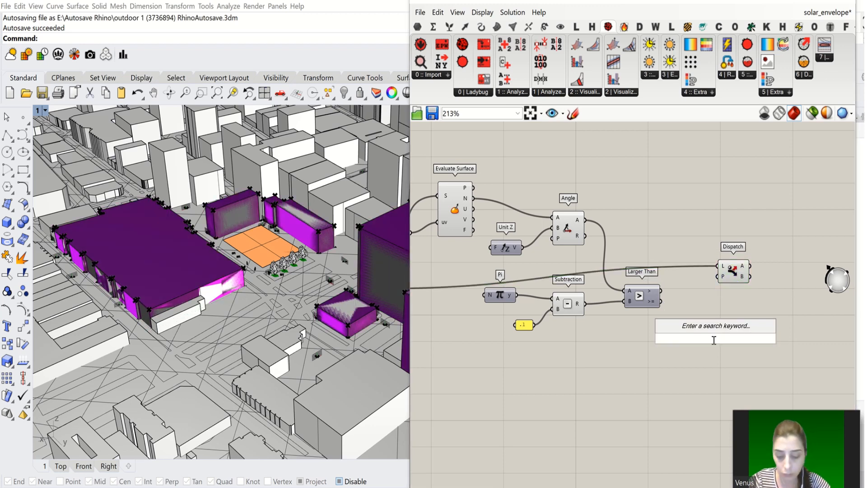
{"action": "type", "text": "dista"}
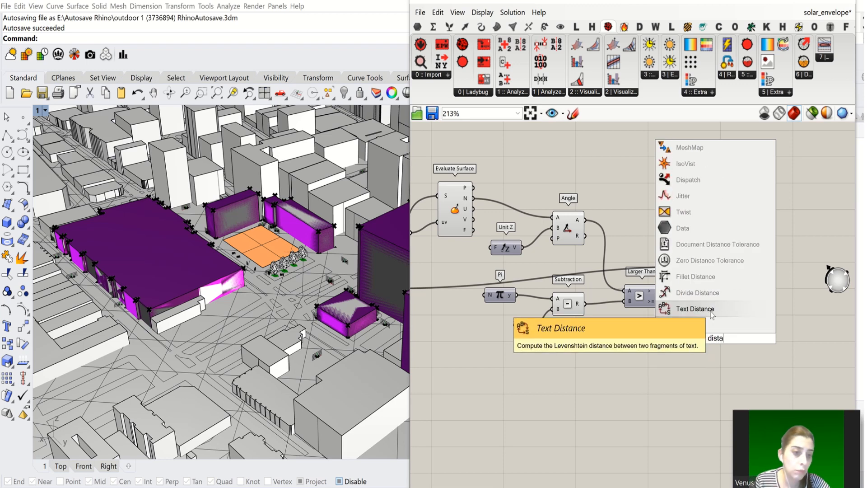
{"action": "left_click", "coordinate": [724, 180]}
{"action": "left_click_drag", "start_coordinate": [721, 339], "coordinate": [748, 353]}
- Add a Smaller Than component below Larger Than and feed Angle's A output into its A input
{"action": "double_click", "coordinate": [642, 370]}
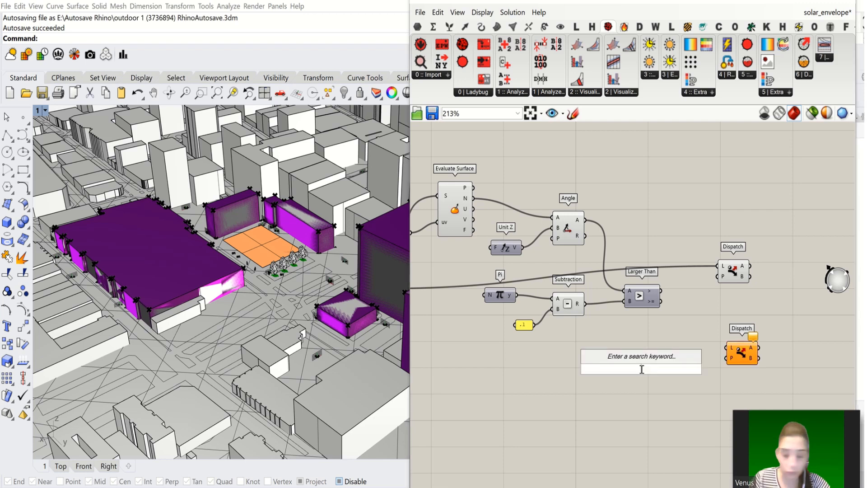
{"action": "type", "text": "smaller"}
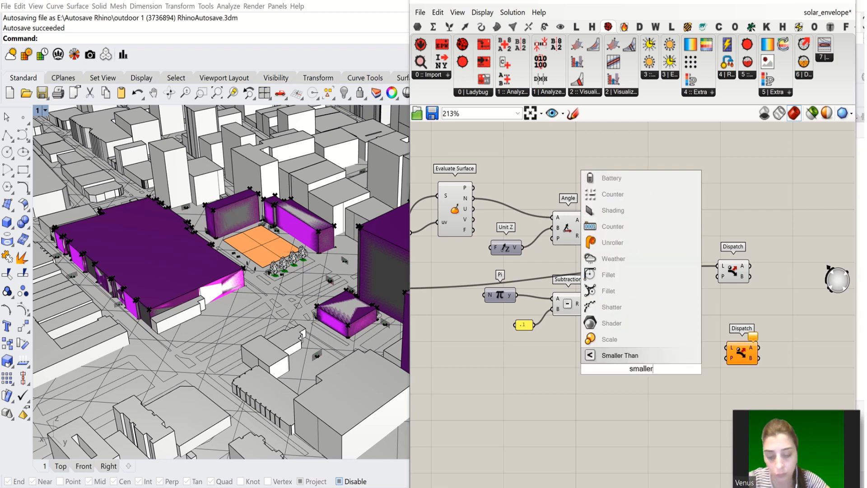
{"action": "key", "text": "Return"}
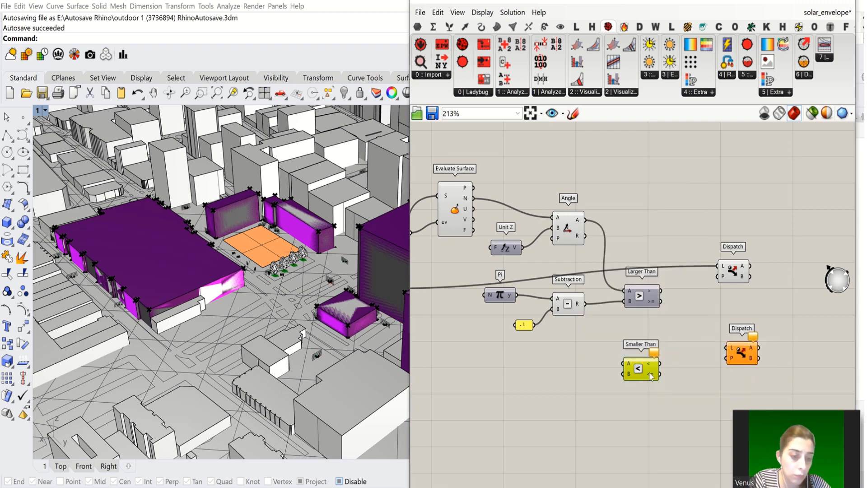
{"action": "left_click_drag", "start_coordinate": [647, 374], "coordinate": [646, 373]}
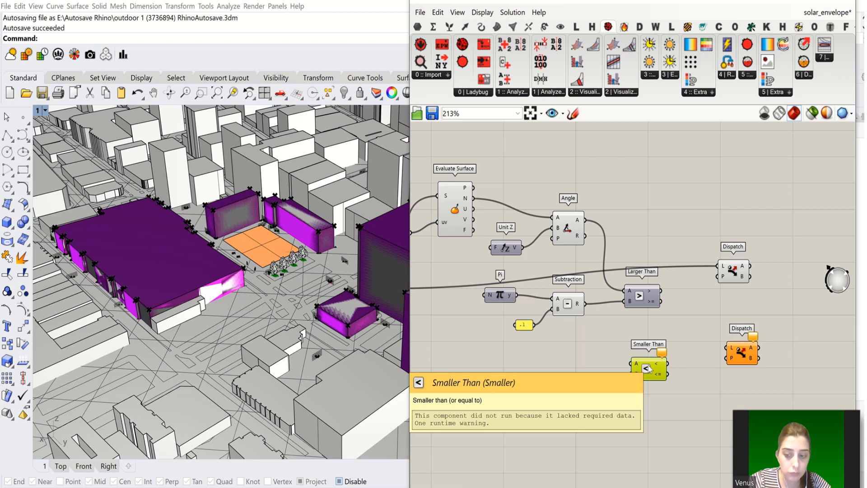
{"action": "left_click_drag", "start_coordinate": [586, 220], "coordinate": [632, 364]}
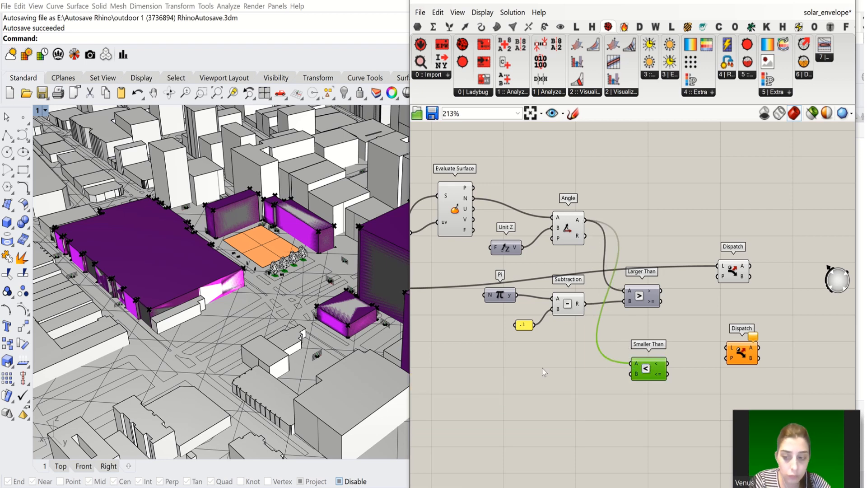
- Add another panel containing .1 and connect it to the B input of Smaller Than
{"action": "double_click", "coordinate": [545, 371]}
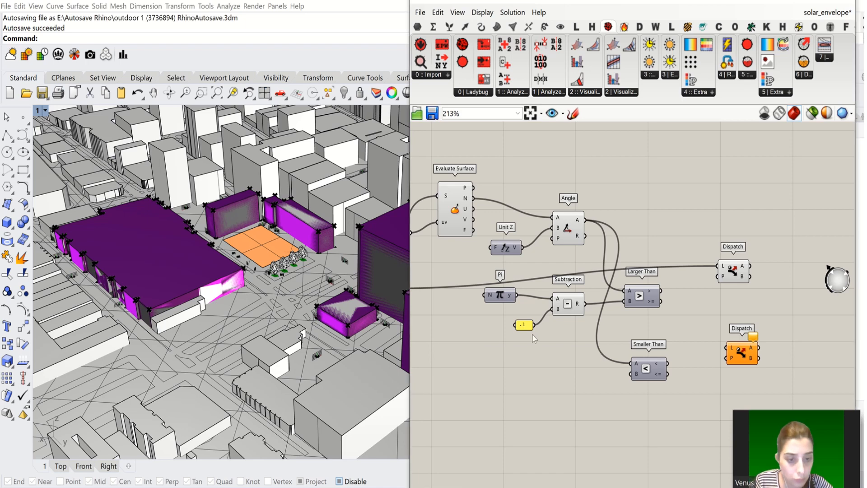
{"action": "double_click", "coordinate": [592, 382]}
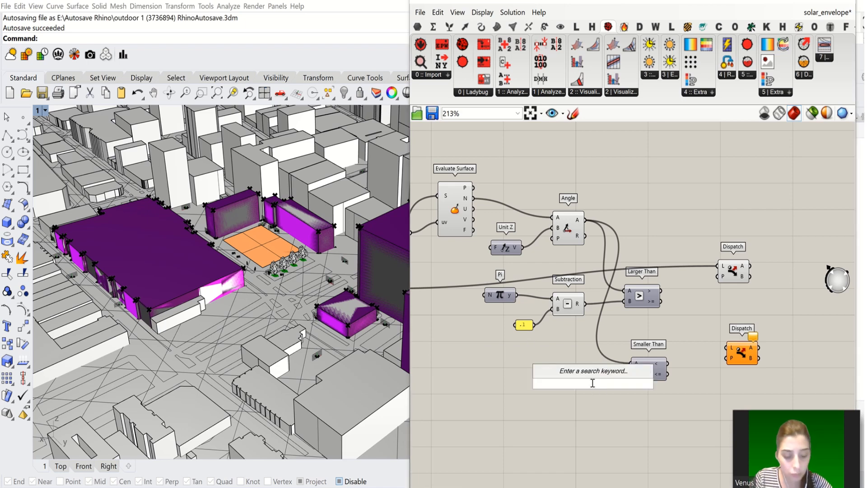
{"action": "type", "text": "\".1"}
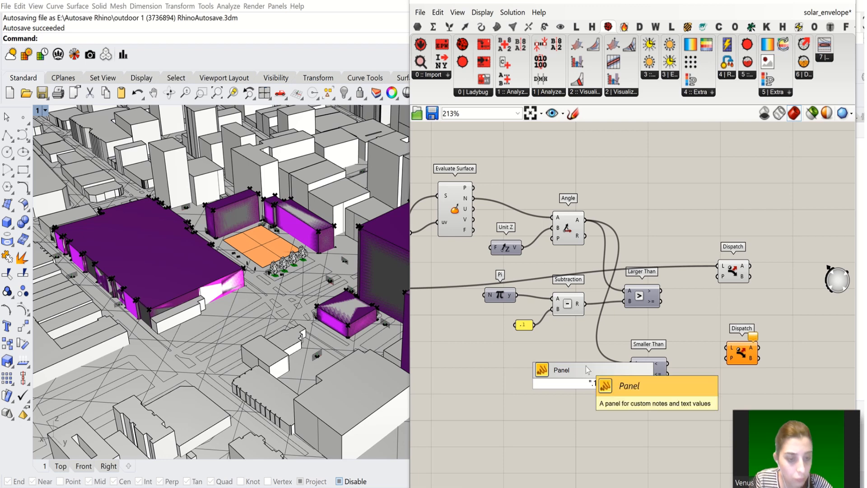
{"action": "key", "text": "Return"}
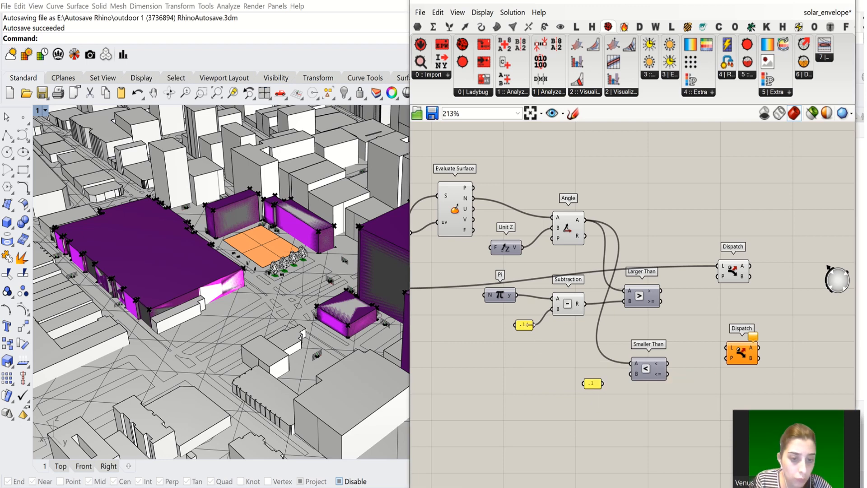
{"action": "left_click_drag", "start_coordinate": [602, 383], "coordinate": [645, 374]}
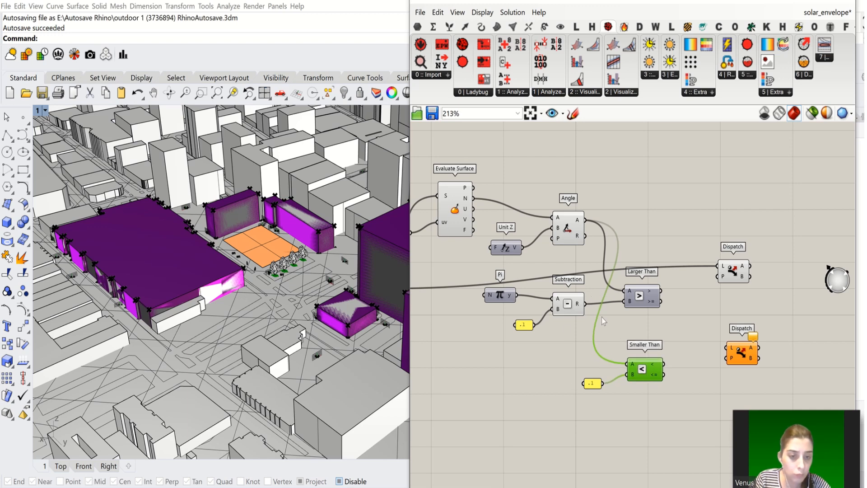
{"action": "left_click", "coordinate": [570, 361]}
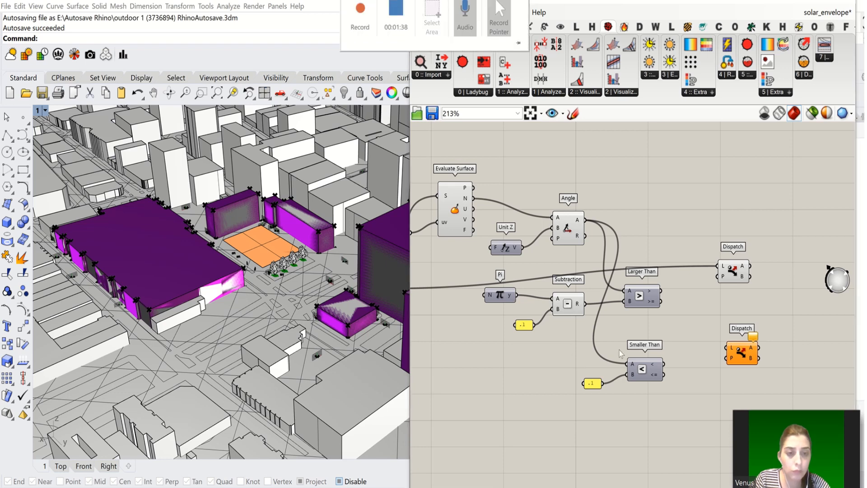
- Connect Smaller Than's <= output to the lower Dispatch's P input and the Deconstruct Brep faces to its L input
{"action": "right_click_drag", "start_coordinate": [663, 316], "coordinate": [660, 305]}
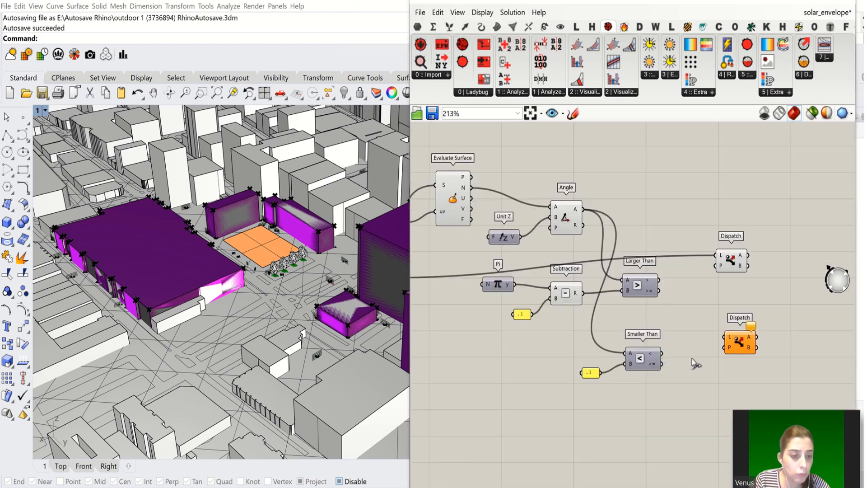
{"action": "left_click_drag", "start_coordinate": [661, 363], "coordinate": [724, 347]}
{"action": "scroll", "coordinate": [724, 367], "scroll_direction": "down", "scroll_amount": 3}
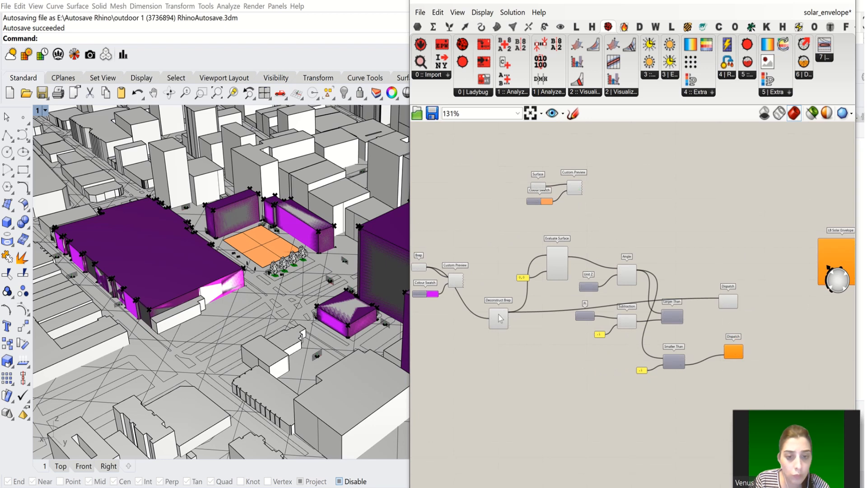
{"action": "scroll", "coordinate": [500, 318], "scroll_direction": "up", "scroll_amount": 4}
{"action": "scroll", "coordinate": [457, 266], "scroll_direction": "down", "scroll_amount": 5}
{"action": "left_click_drag", "start_coordinate": [519, 312], "coordinate": [736, 333]}
- Connect Larger Than's >= output to the upper Dispatch's P input and select each Dispatch in turn to check its geometry
{"action": "scroll", "coordinate": [457, 266], "scroll_direction": "up", "scroll_amount": 3}
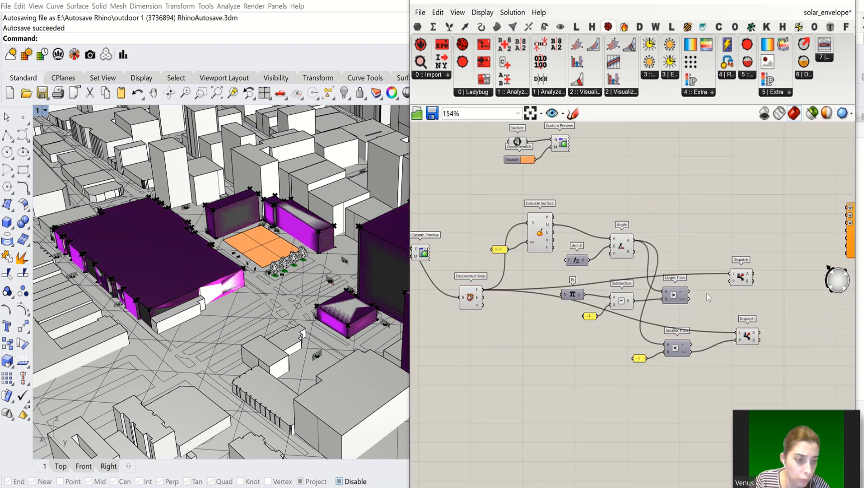
{"action": "scroll", "coordinate": [708, 291], "scroll_direction": "up", "scroll_amount": 3}
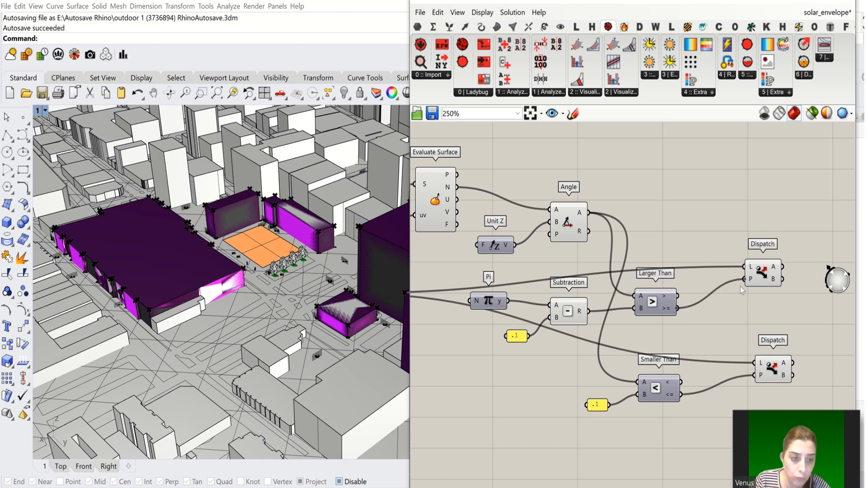
{"action": "left_click", "coordinate": [763, 273]}
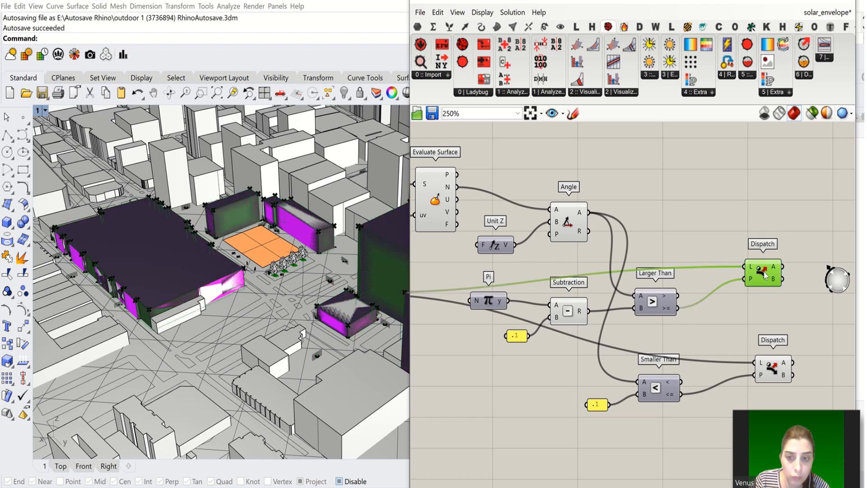
{"action": "left_click", "coordinate": [774, 369]}
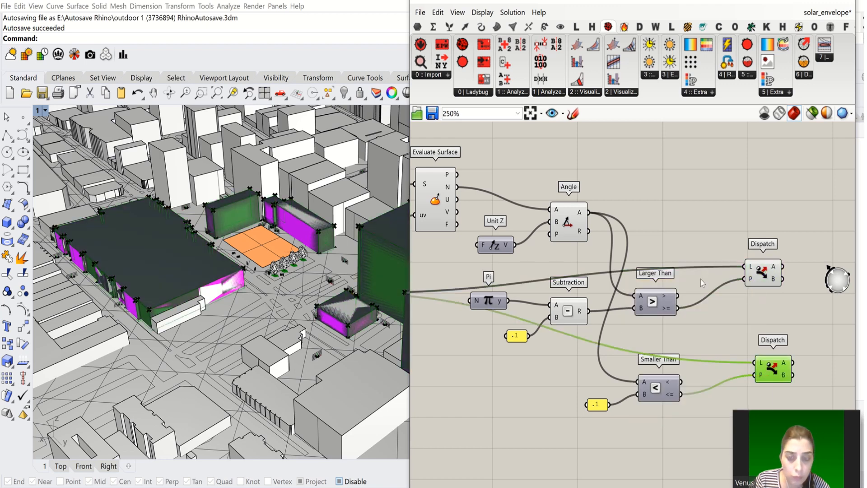
- Flatten the A output of both Dispatch components
{"action": "scroll", "coordinate": [655, 251], "scroll_direction": "down", "scroll_amount": 3}
{"action": "scroll", "coordinate": [681, 286], "scroll_direction": "up", "scroll_amount": 2}
{"action": "scroll", "coordinate": [761, 255], "scroll_direction": "up", "scroll_amount": 4}
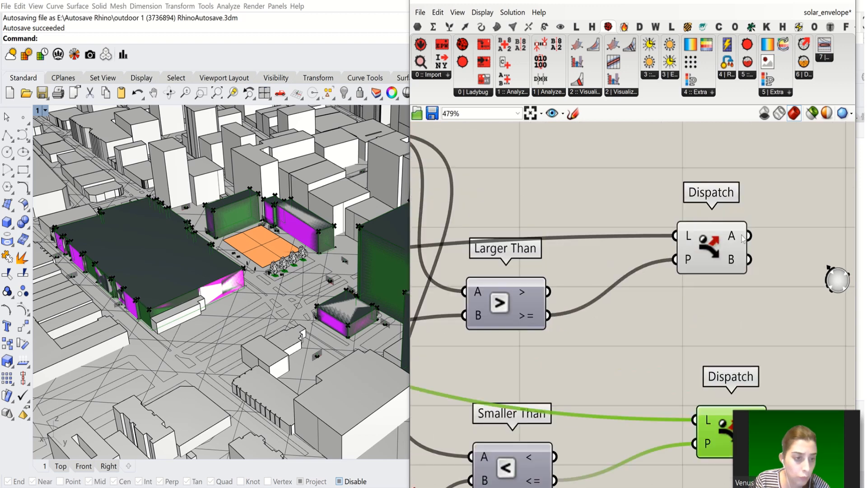
{"action": "right_click", "coordinate": [742, 238]}
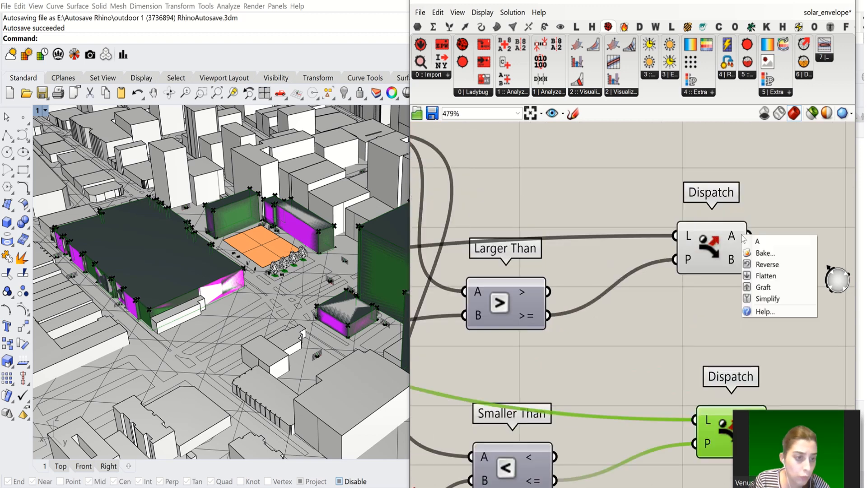
{"action": "left_click", "coordinate": [751, 280]}
{"action": "scroll", "coordinate": [751, 280], "scroll_direction": "down", "scroll_amount": 3}
{"action": "scroll", "coordinate": [717, 331], "scroll_direction": "up", "scroll_amount": 3}
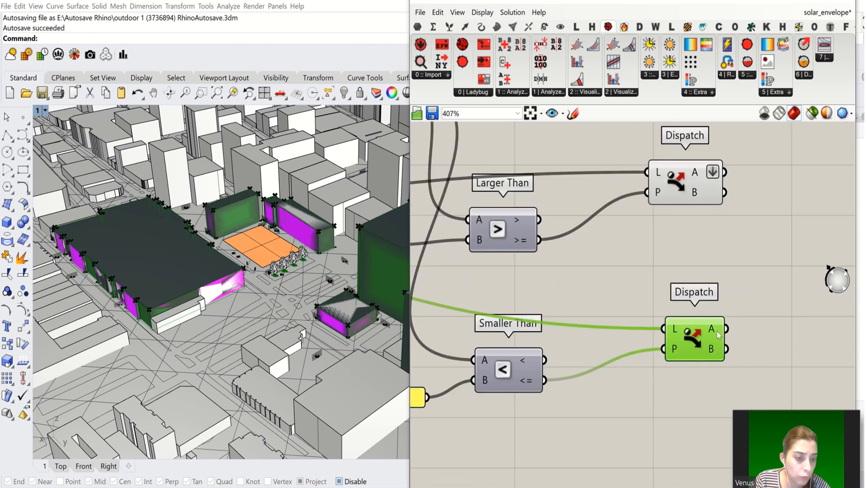
{"action": "scroll", "coordinate": [717, 332], "scroll_direction": "up", "scroll_amount": 1}
{"action": "right_click", "coordinate": [718, 323]}
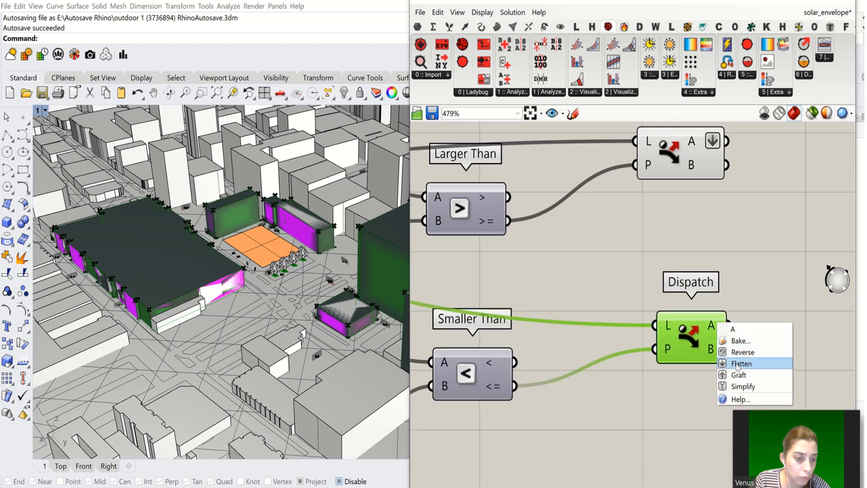
{"action": "left_click", "coordinate": [739, 364]}
- Add a Brep component beside the upper Dispatch and feed that Dispatch's A output into it
{"action": "scroll", "coordinate": [691, 349], "scroll_direction": "down", "scroll_amount": 4}
{"action": "scroll", "coordinate": [680, 271], "scroll_direction": "up", "scroll_amount": 3}
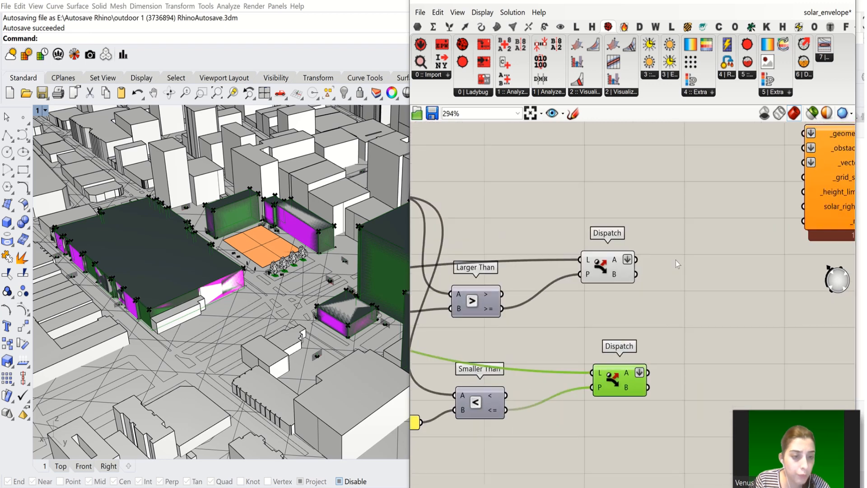
{"action": "left_click", "coordinate": [678, 264]}
{"action": "double_click", "coordinate": [677, 261]}
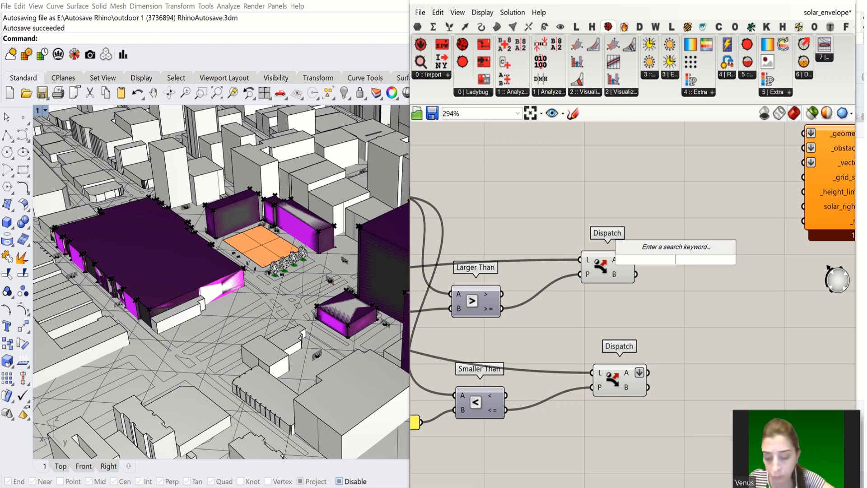
{"action": "type", "text": "brep"}
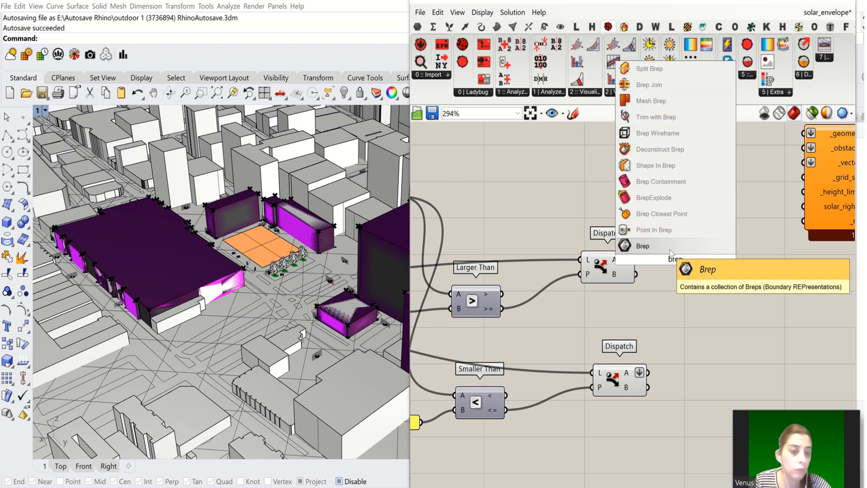
{"action": "left_click", "coordinate": [670, 249]}
{"action": "left_click_drag", "start_coordinate": [636, 259], "coordinate": [658, 260]}
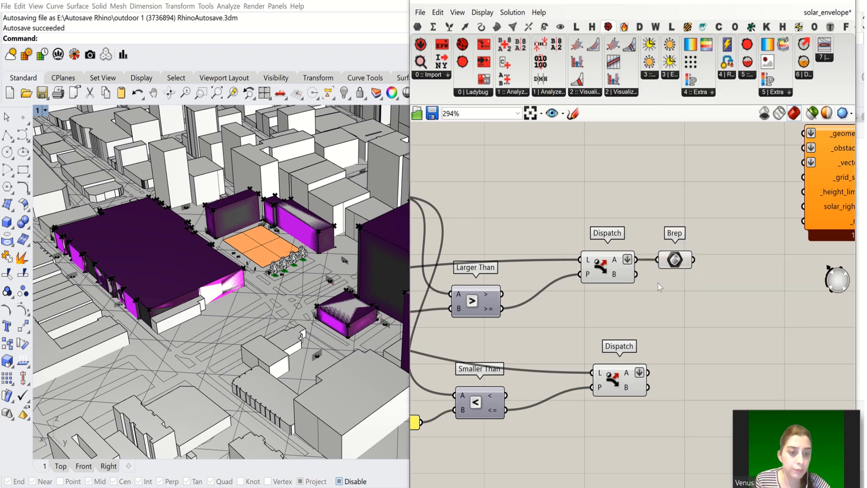
{"action": "left_click", "coordinate": [676, 260]}
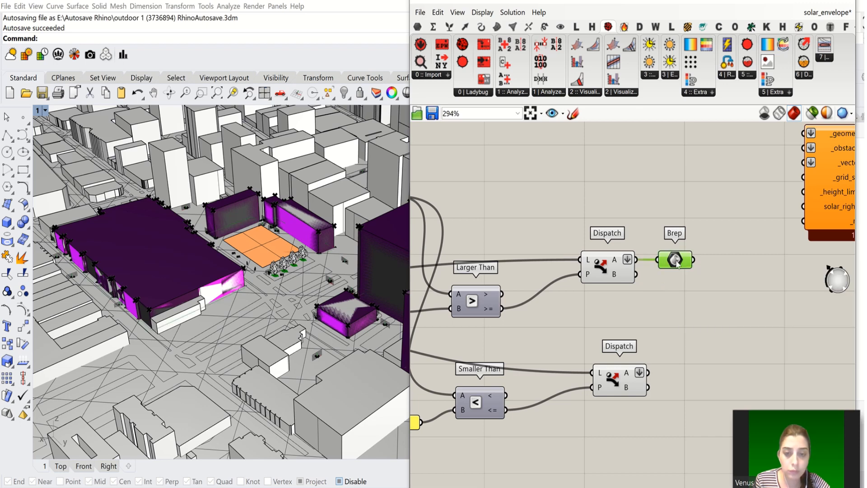
- Turn off the preview of the face-sorting components up to the Dispatches, and check the contents of the upper Brep
{"action": "scroll", "coordinate": [697, 271], "scroll_direction": "down", "scroll_amount": 5}
{"action": "left_click_drag", "start_coordinate": [697, 227], "coordinate": [518, 322]}
{"action": "key", "text": "space"}
{"action": "left_click", "coordinate": [694, 264]}
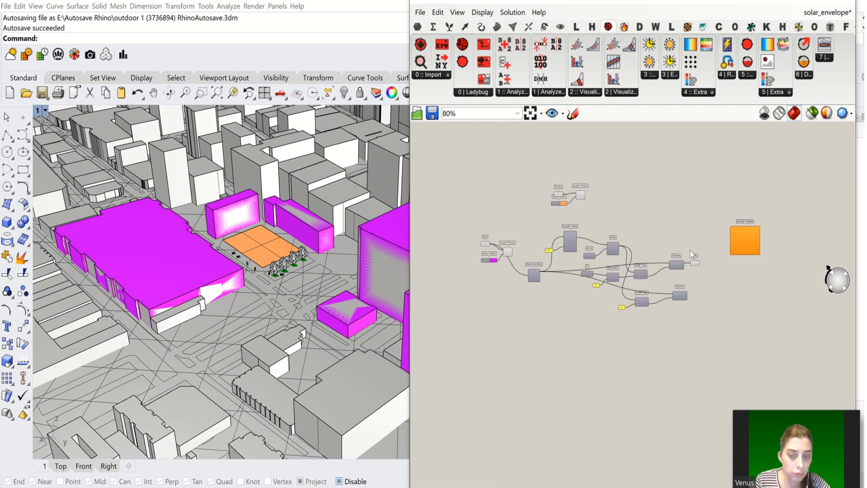
{"action": "scroll", "coordinate": [698, 268], "scroll_direction": "up", "scroll_amount": 7}
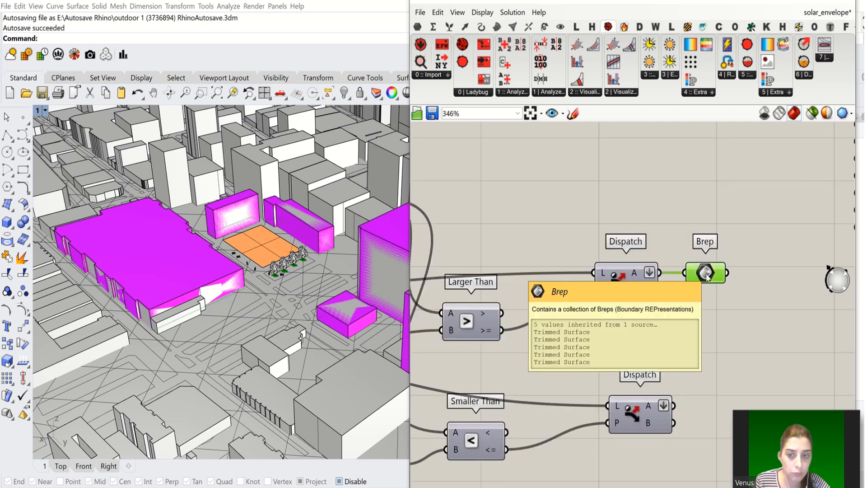
- Add a second Brep component beside the lower Dispatch and connect that Dispatch's A output to it
{"action": "scroll", "coordinate": [718, 316], "scroll_direction": "down", "scroll_amount": 3}
{"action": "scroll", "coordinate": [705, 357], "scroll_direction": "up", "scroll_amount": 4}
{"action": "left_click", "coordinate": [688, 351]}
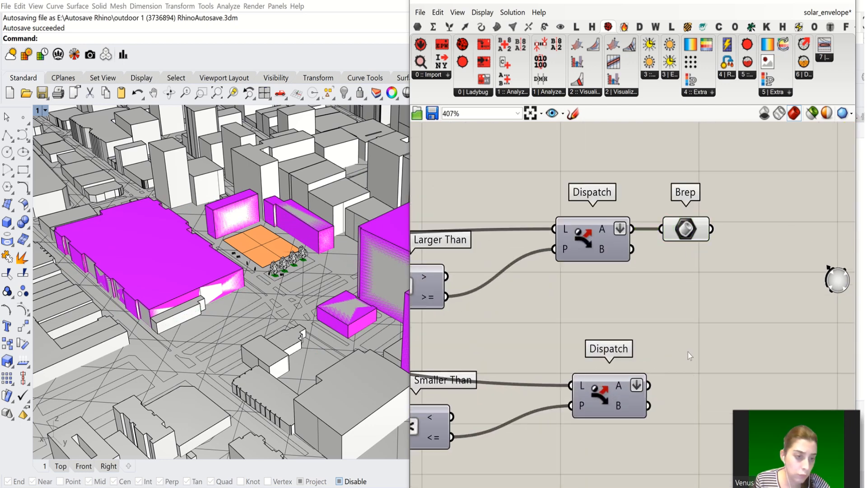
{"action": "double_click", "coordinate": [691, 354]}
{"action": "type", "text": "b"}
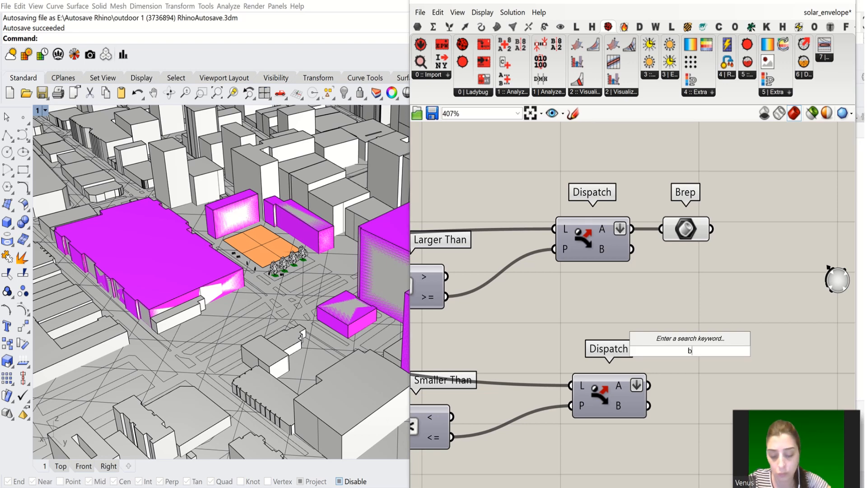
{"action": "type", "text": "rep"}
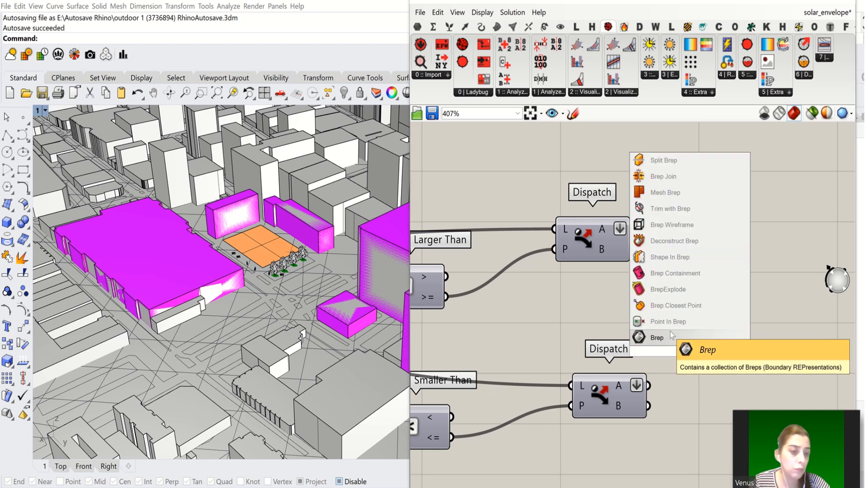
{"action": "key", "text": "Return"}
{"action": "left_click_drag", "start_coordinate": [686, 361], "coordinate": [649, 386]}
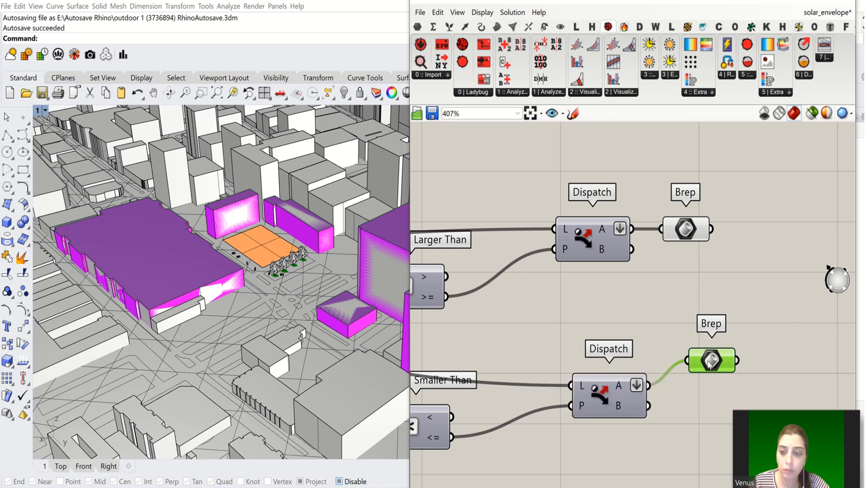
- Turn off the preview of the surrounding buildings' Brep, its magenta Custom Preview and Deconstruct Brep
{"action": "scroll", "coordinate": [714, 299], "scroll_direction": "down", "scroll_amount": 5}
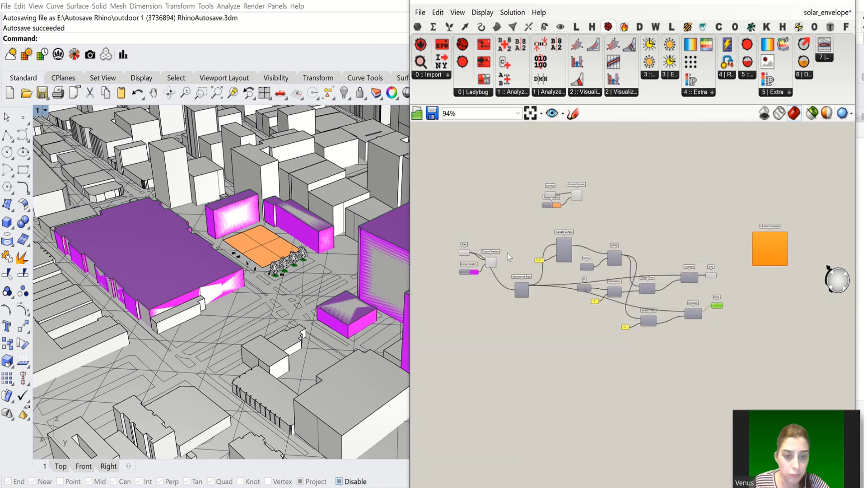
{"action": "left_click_drag", "start_coordinate": [452, 239], "coordinate": [534, 302]}
{"action": "middle_click", "coordinate": [481, 249]}
{"action": "left_click", "coordinate": [516, 211]}
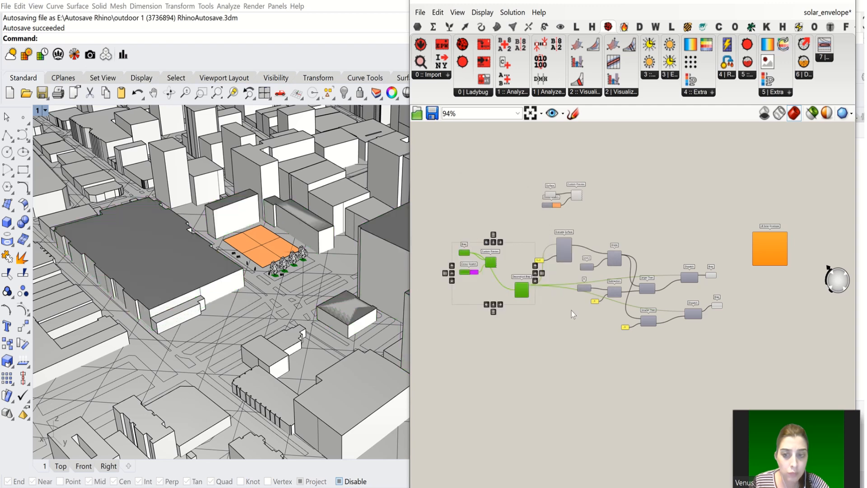
- Select the lower and then the upper Brep to check which building faces each one holds
{"action": "left_click", "coordinate": [719, 304]}
{"action": "scroll", "coordinate": [721, 300], "scroll_direction": "up", "scroll_amount": 5}
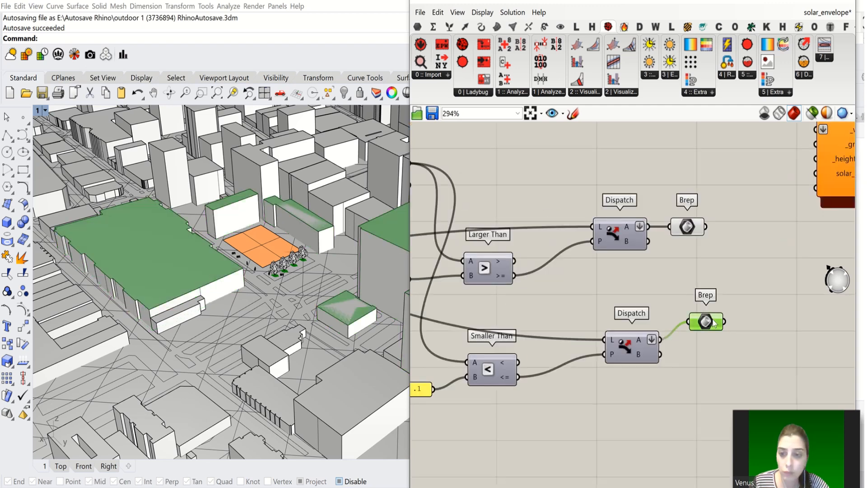
{"action": "left_click", "coordinate": [693, 230]}
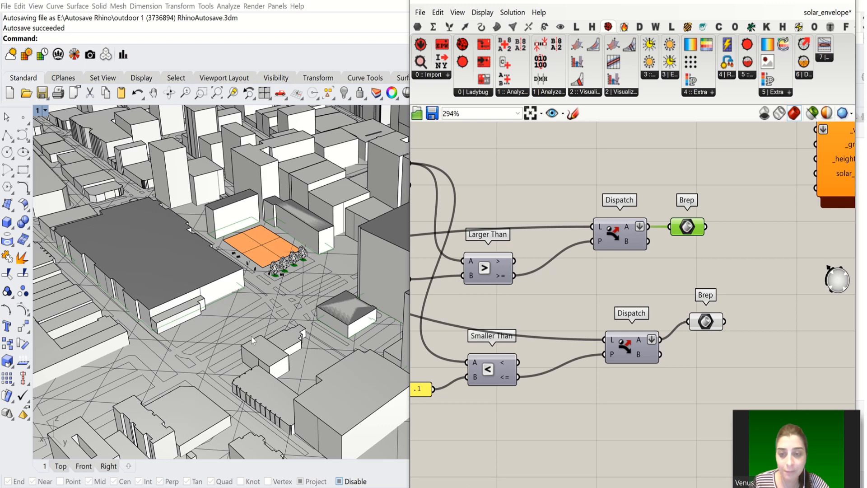
- Move the components from Deconstruct Brep onward below the buildings' Brep and Custom Preview group, and select that group
{"action": "scroll", "coordinate": [688, 267], "scroll_direction": "down", "scroll_amount": 5}
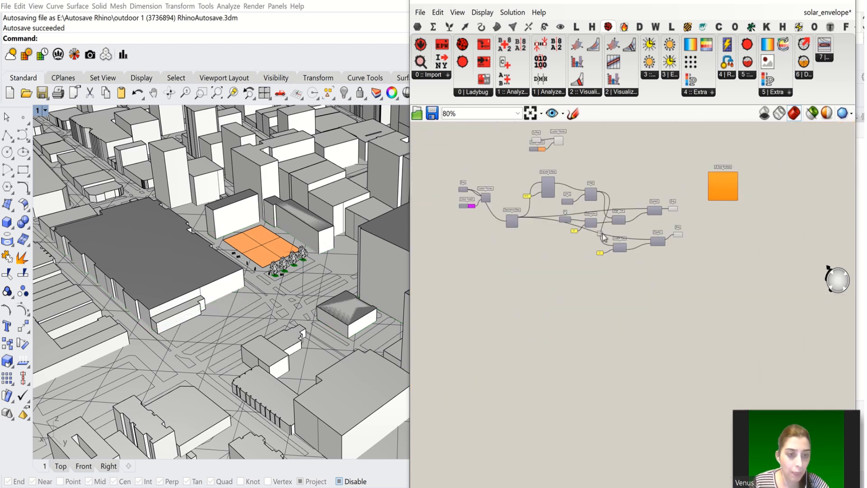
{"action": "left_click_drag", "start_coordinate": [684, 168], "coordinate": [500, 256]}
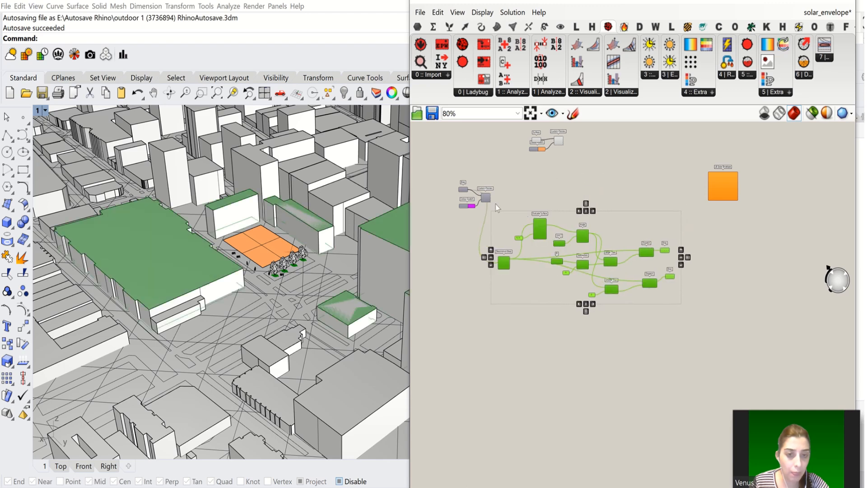
{"action": "left_click_drag", "start_coordinate": [499, 171], "coordinate": [438, 218]}
{"action": "scroll", "coordinate": [511, 221], "scroll_direction": "down", "scroll_amount": 3}
{"action": "scroll", "coordinate": [511, 220], "scroll_direction": "up", "scroll_amount": 4}
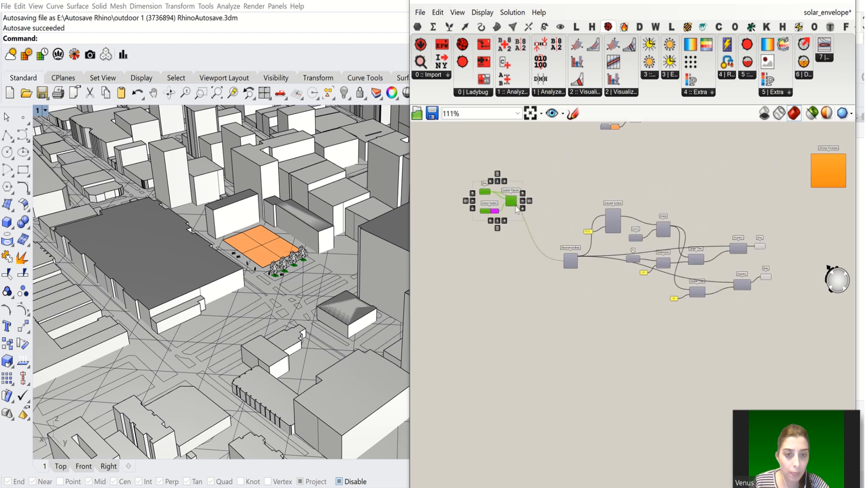
{"action": "left_click", "coordinate": [530, 281]}
{"action": "scroll", "coordinate": [530, 282], "scroll_direction": "down", "scroll_amount": 3}
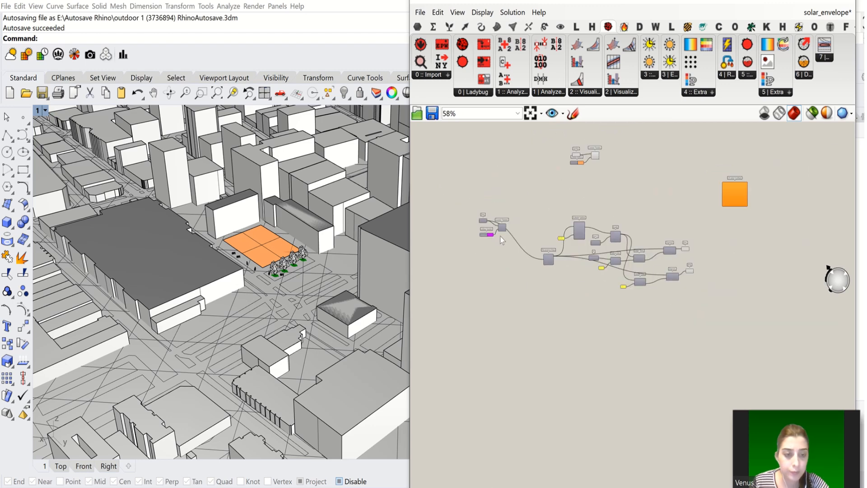
{"action": "left_click_drag", "start_coordinate": [506, 201], "coordinate": [473, 240]}
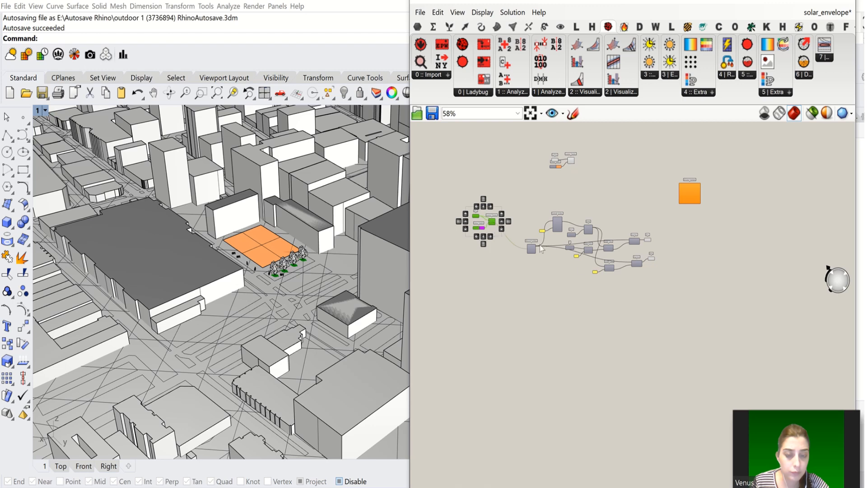
{"action": "scroll", "coordinate": [600, 265], "scroll_direction": "up", "scroll_amount": 5}
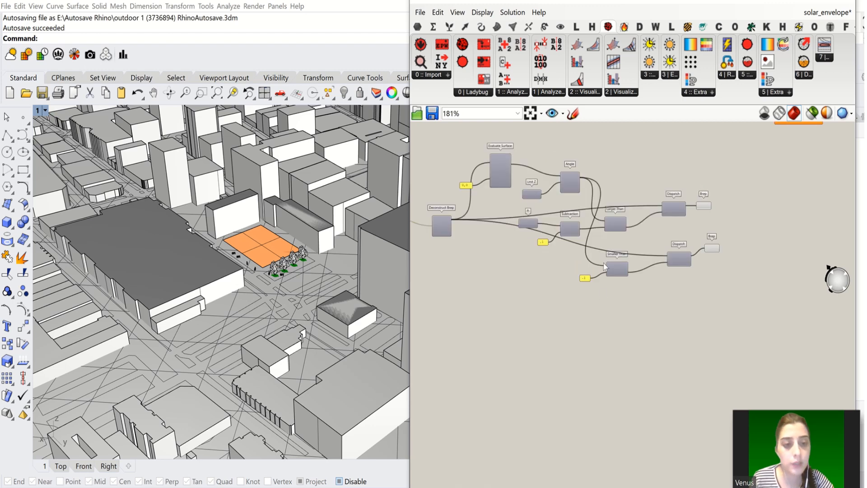
{"action": "scroll", "coordinate": [649, 268], "scroll_direction": "down", "scroll_amount": 3}
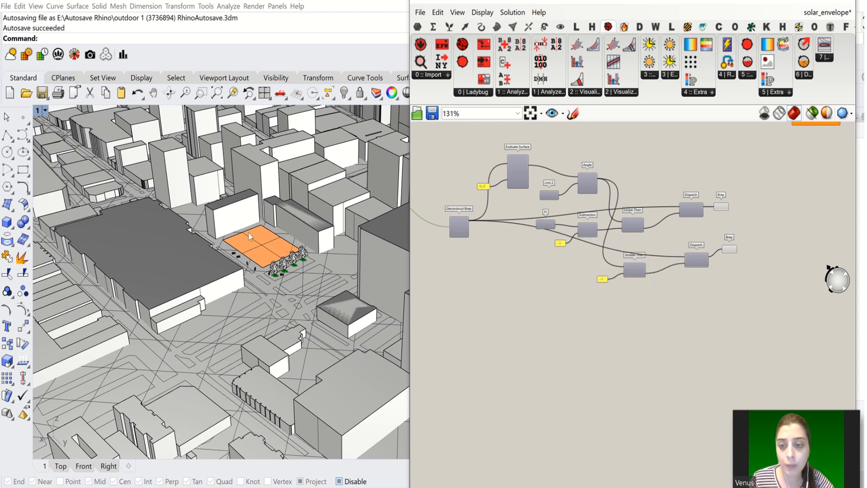
{"action": "scroll", "coordinate": [622, 239], "scroll_direction": "up", "scroll_amount": 5}
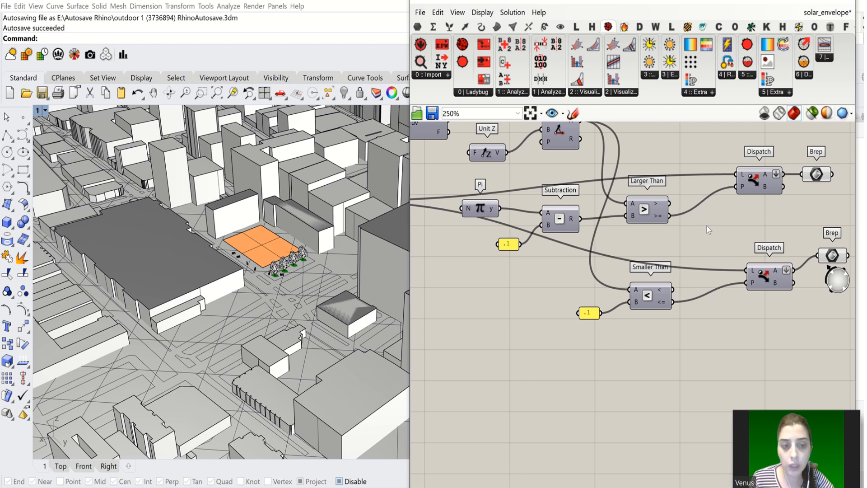
{"action": "scroll", "coordinate": [708, 230], "scroll_direction": "down", "scroll_amount": 1}
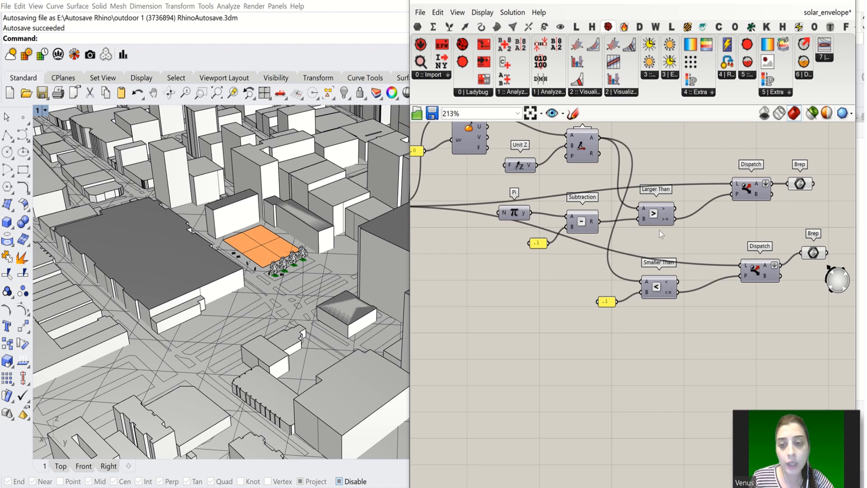
{"action": "scroll", "coordinate": [710, 251], "scroll_direction": "down", "scroll_amount": 6}
{"action": "scroll", "coordinate": [741, 259], "scroll_direction": "up", "scroll_amount": 5}
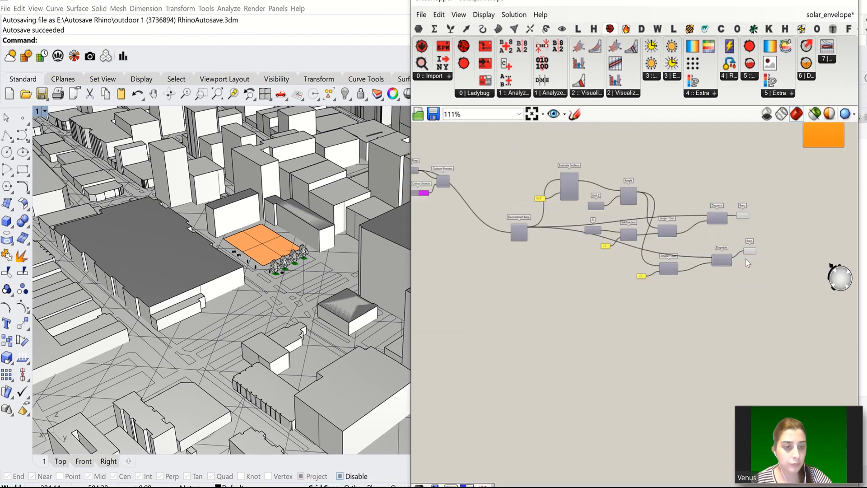
{"action": "scroll", "coordinate": [762, 272], "scroll_direction": "down", "scroll_amount": 2}
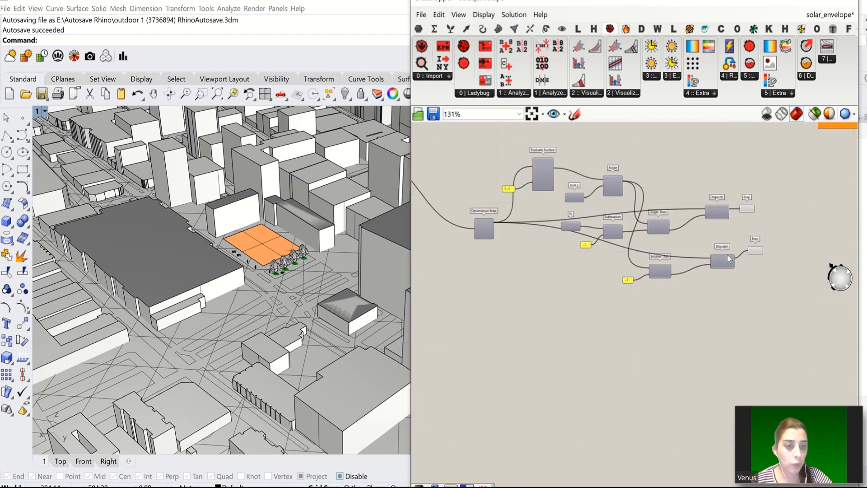
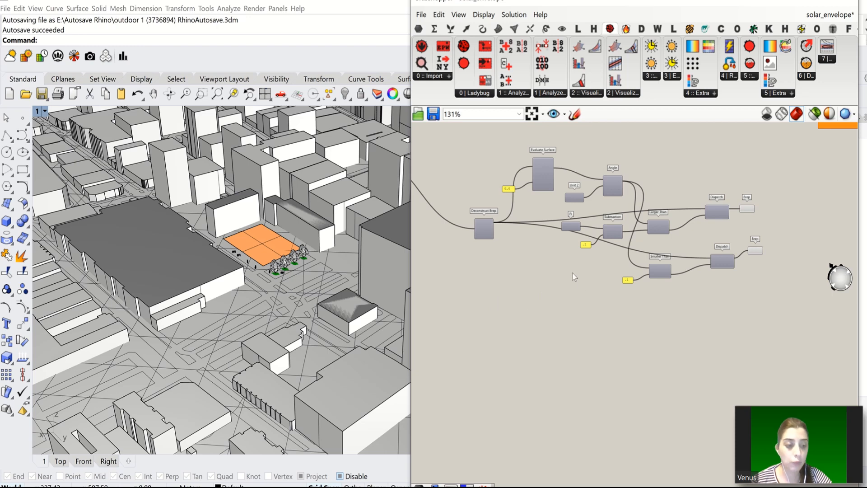
- Move the buildings' Brep group farther from the face-sorting components and place the site Surface group above it
{"action": "scroll", "coordinate": [578, 285], "scroll_direction": "down", "scroll_amount": 3}
{"action": "scroll", "coordinate": [758, 215], "scroll_direction": "down", "scroll_amount": 2}
{"action": "left_click_drag", "start_coordinate": [734, 192], "coordinate": [586, 264]}
{"action": "left_click_drag", "start_coordinate": [576, 226], "coordinate": [531, 179]}
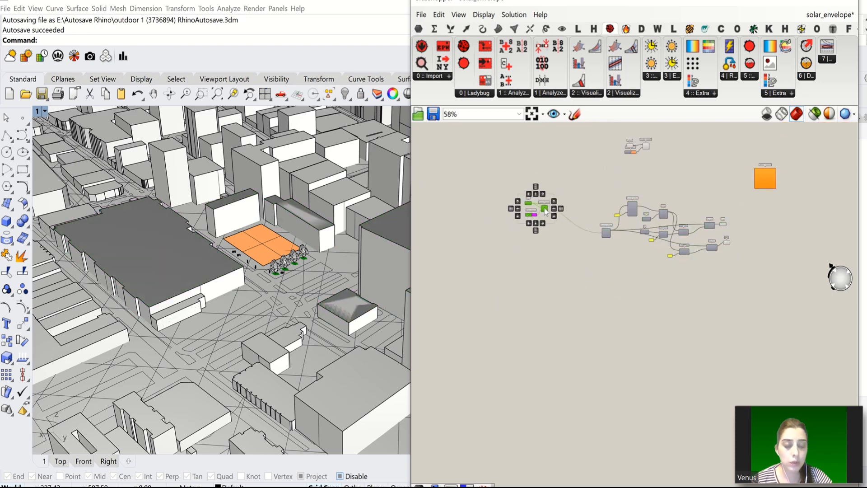
{"action": "left_click_drag", "start_coordinate": [674, 154], "coordinate": [539, 155]}
- Connect the site Surface's output to the _geometry input of the LB Solar Envelope component
{"action": "scroll", "coordinate": [646, 156], "scroll_direction": "up", "scroll_amount": 3}
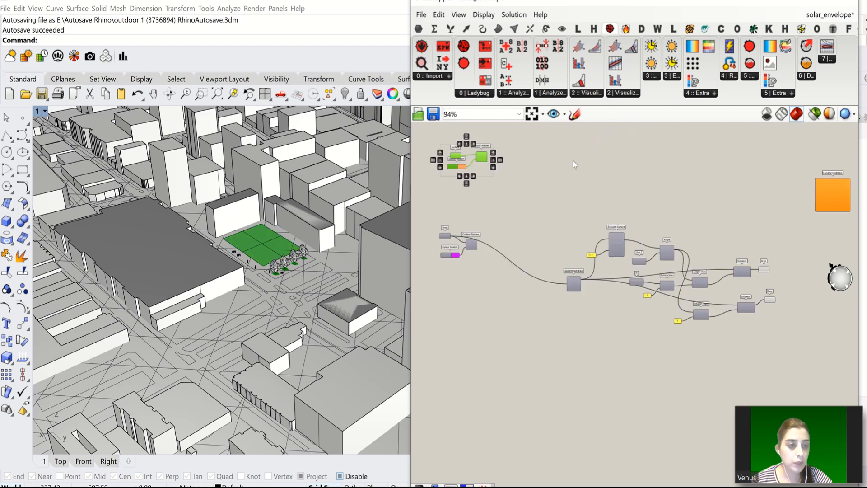
{"action": "scroll", "coordinate": [459, 155], "scroll_direction": "up", "scroll_amount": 8}
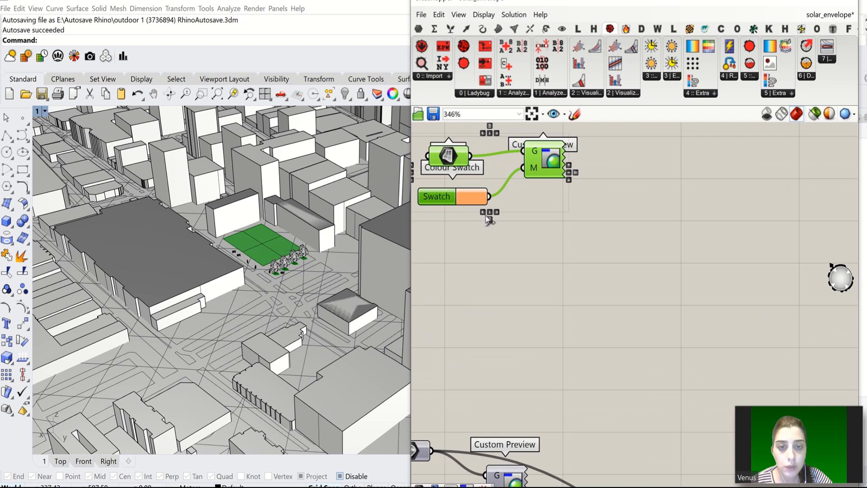
{"action": "left_click_drag", "start_coordinate": [489, 196], "coordinate": [781, 230]}
{"action": "scroll", "coordinate": [486, 246], "scroll_direction": "down", "scroll_amount": 6}
{"action": "scroll", "coordinate": [650, 252], "scroll_direction": "up", "scroll_amount": 4}
{"action": "scroll", "coordinate": [664, 251], "scroll_direction": "up", "scroll_amount": 2}
{"action": "scroll", "coordinate": [704, 250], "scroll_direction": "down", "scroll_amount": 3}
{"action": "scroll", "coordinate": [700, 252], "scroll_direction": "down", "scroll_amount": 4}
{"action": "scroll", "coordinate": [730, 291], "scroll_direction": "up", "scroll_amount": 3}
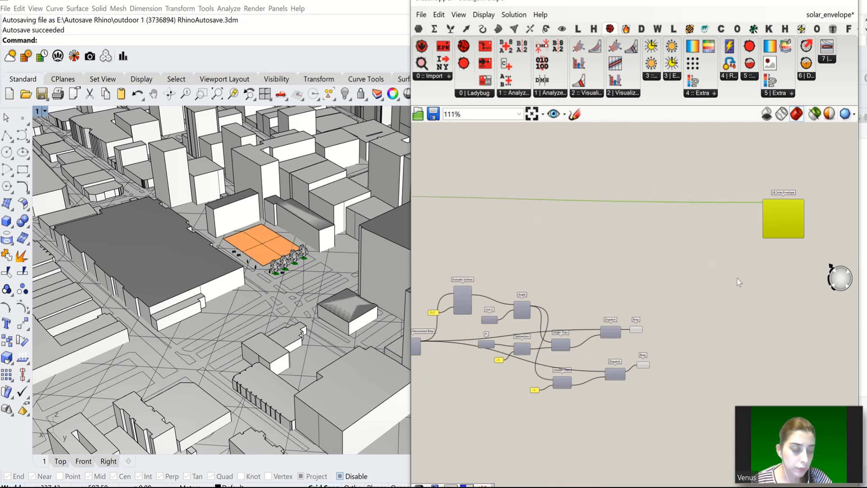
- Rename the upper Brep "Bottom Surfaces", display its name instead of its icon, and move it farther from its Dispatch component
{"action": "scroll", "coordinate": [737, 277], "scroll_direction": "up", "scroll_amount": 4}
{"action": "scroll", "coordinate": [749, 216], "scroll_direction": "down", "scroll_amount": 4}
{"action": "scroll", "coordinate": [719, 231], "scroll_direction": "up", "scroll_amount": 3}
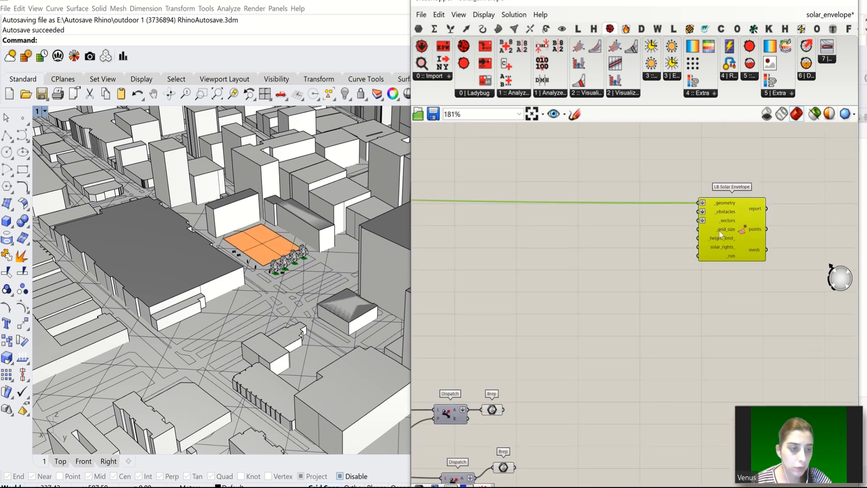
{"action": "scroll", "coordinate": [664, 276], "scroll_direction": "down", "scroll_amount": 3}
{"action": "scroll", "coordinate": [564, 353], "scroll_direction": "up", "scroll_amount": 5}
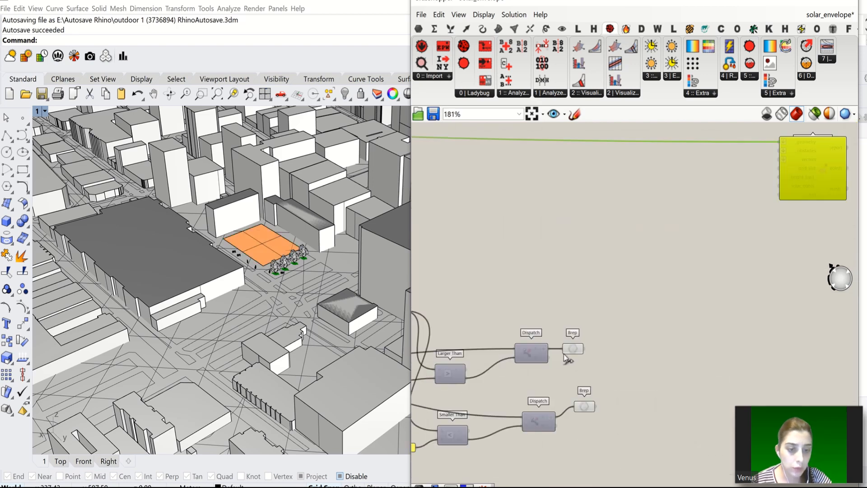
{"action": "left_click", "coordinate": [581, 347]}
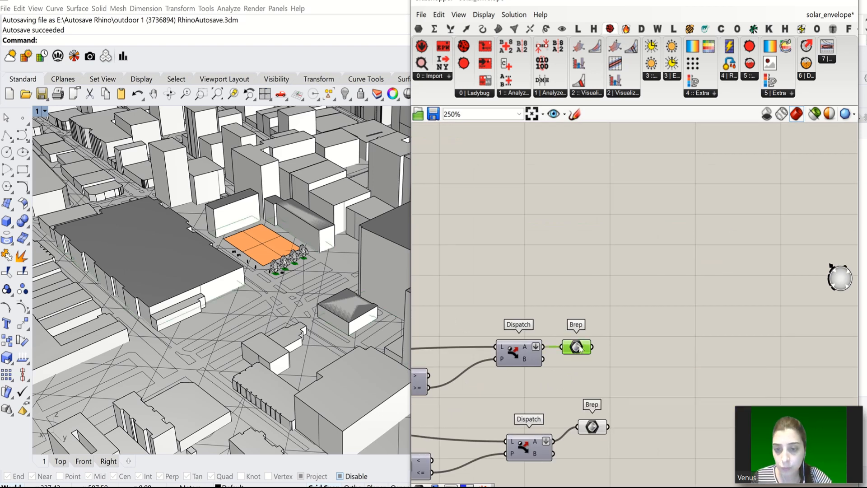
{"action": "right_click", "coordinate": [581, 347]}
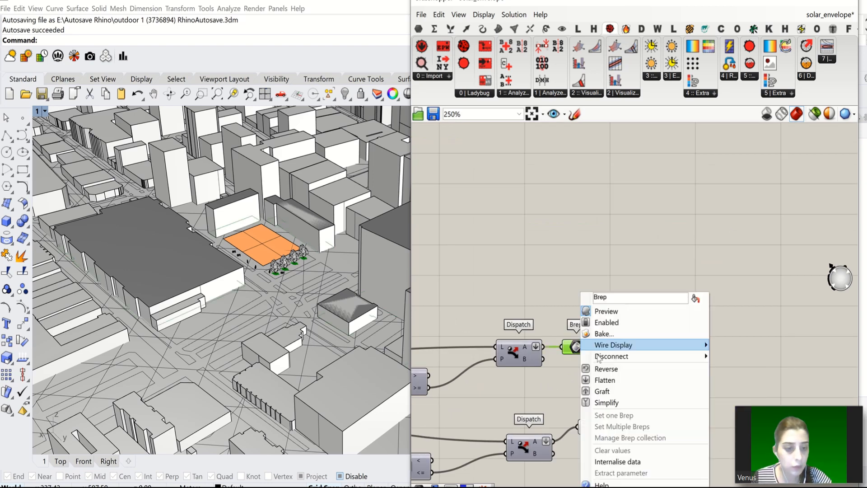
{"action": "double_click", "coordinate": [597, 297]}
{"action": "type", "text": "B"}
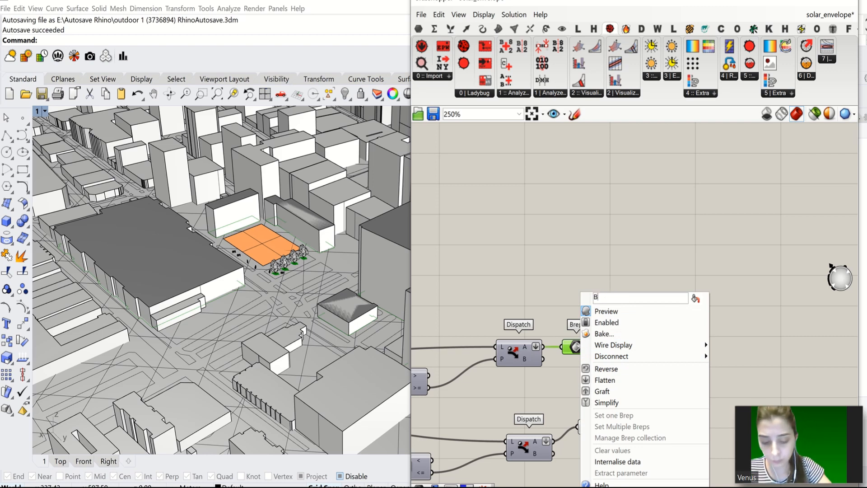
{"action": "type", "text": "ottom"}
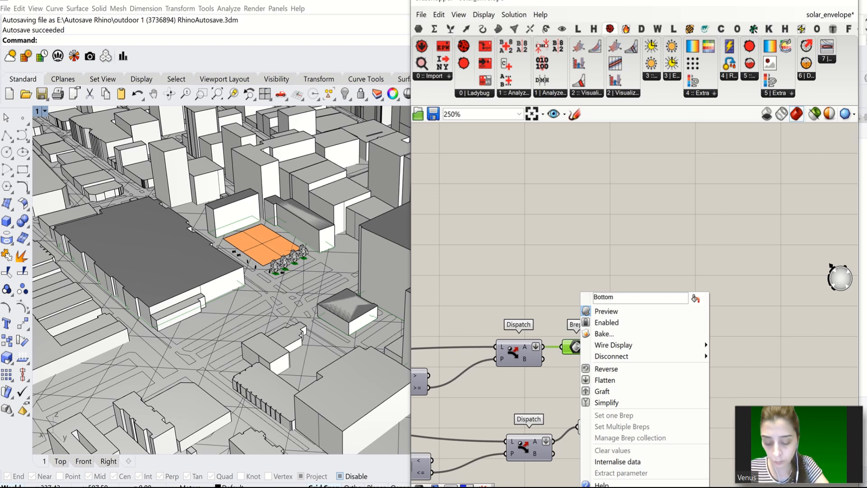
{"action": "type", "text": " Surface"}
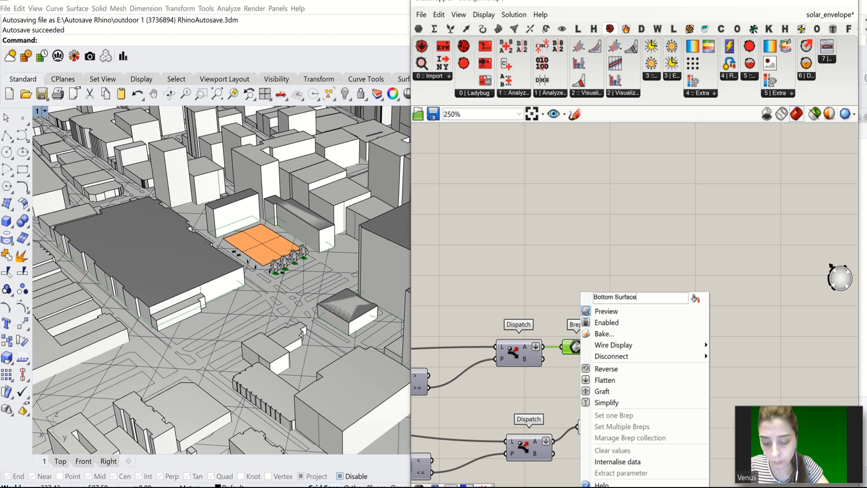
{"action": "type", "text": "s"}
{"action": "left_click", "coordinate": [694, 299]}
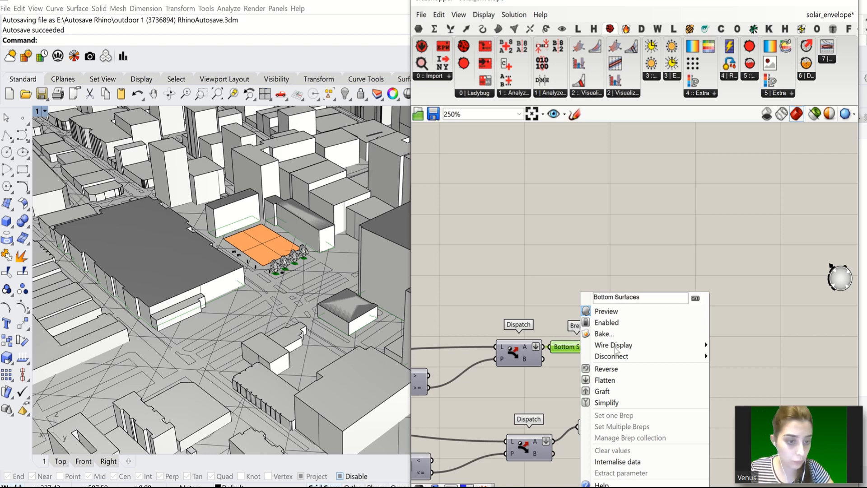
{"action": "left_click", "coordinate": [738, 296]}
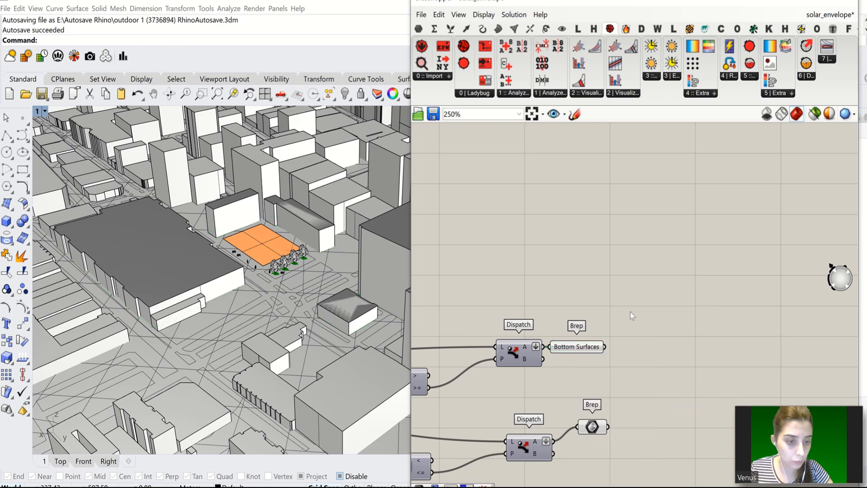
{"action": "scroll", "coordinate": [630, 312], "scroll_direction": "down", "scroll_amount": 1}
{"action": "left_click_drag", "start_coordinate": [587, 344], "coordinate": [621, 340]}
- Rename the lower Brep "Up surfaces", display its name instead of its icon, and align it beneath the Bottom Surfaces Brep
{"action": "scroll", "coordinate": [605, 407], "scroll_direction": "up", "scroll_amount": 3}
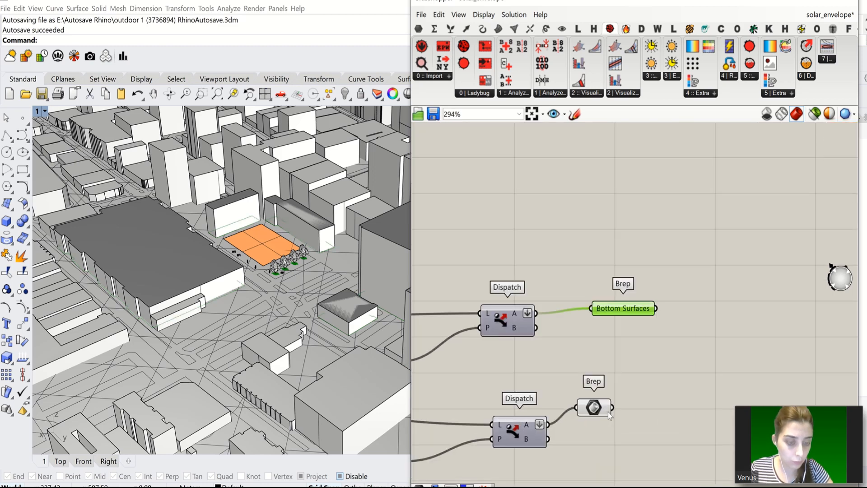
{"action": "double_click", "coordinate": [605, 404]}
{"action": "left_click", "coordinate": [589, 409]}
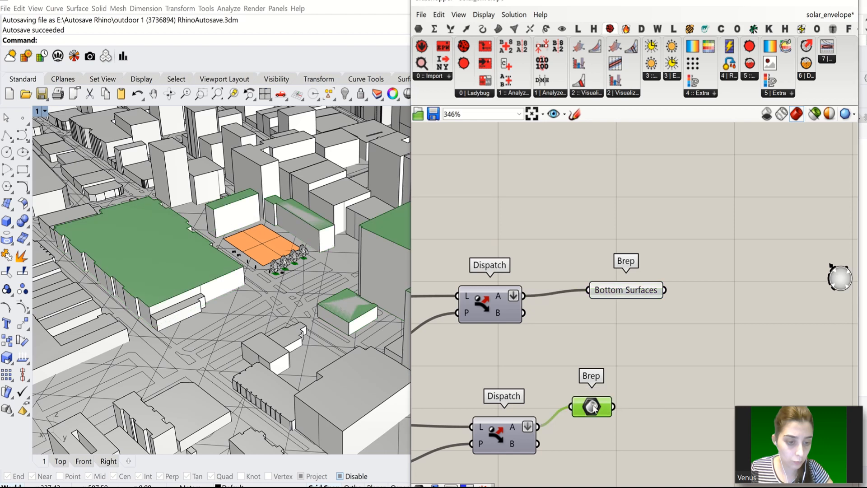
{"action": "right_click", "coordinate": [595, 291]}
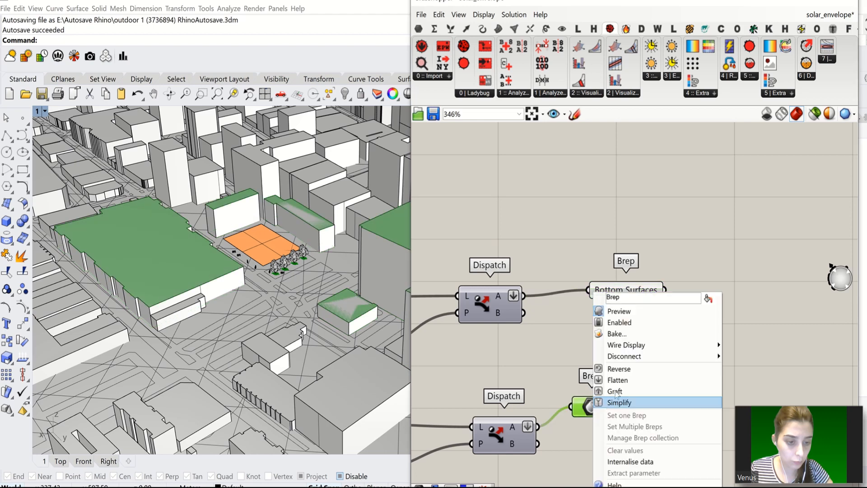
{"action": "double_click", "coordinate": [624, 299]}
{"action": "key", "text": "BackSpace"}
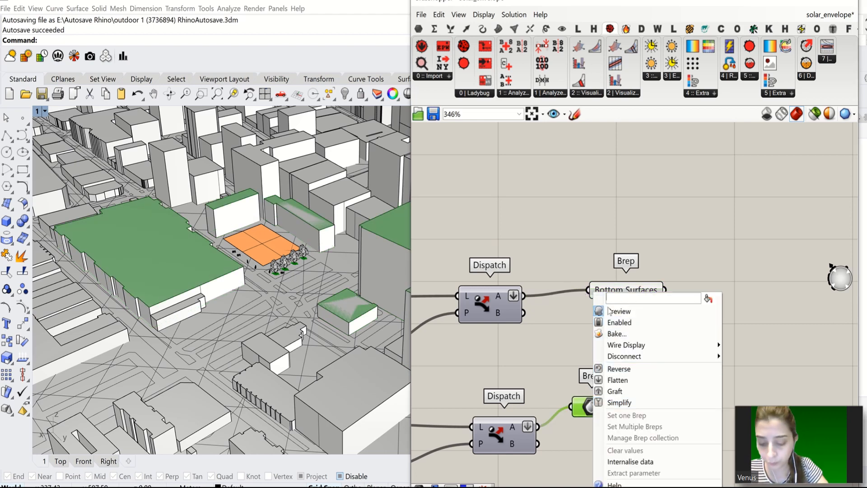
{"action": "type", "text": "Up"}
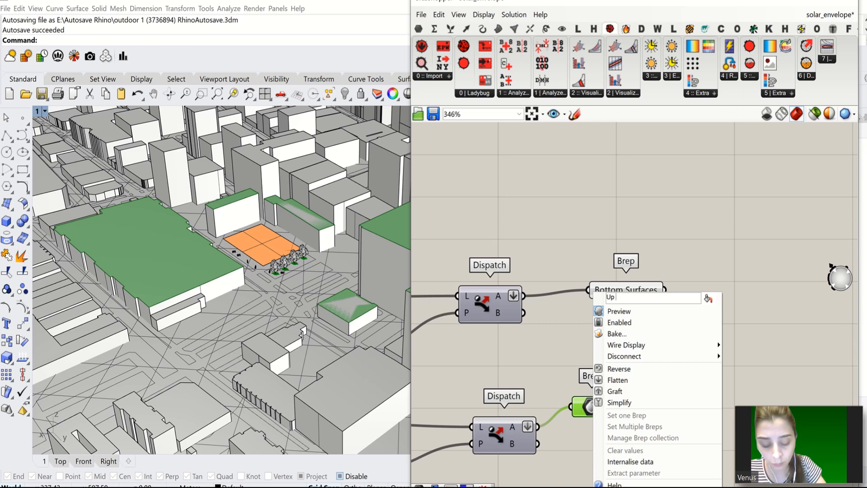
{"action": "type", "text": " sur"}
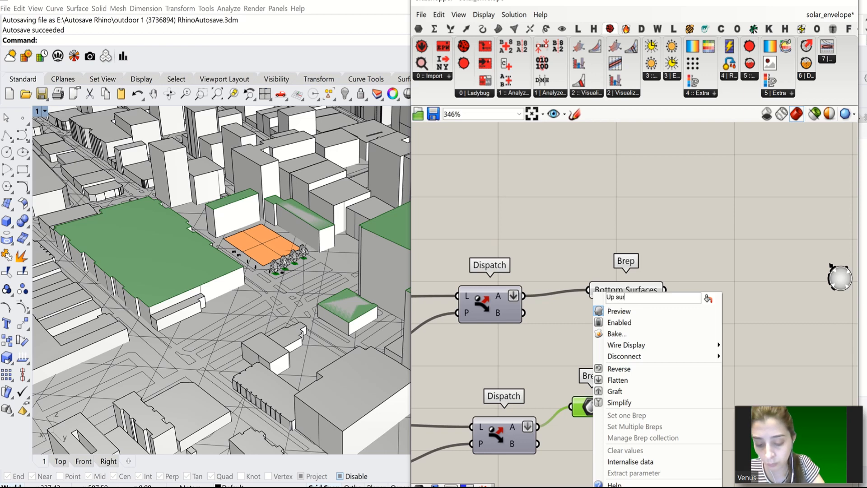
{"action": "type", "text": "faces"}
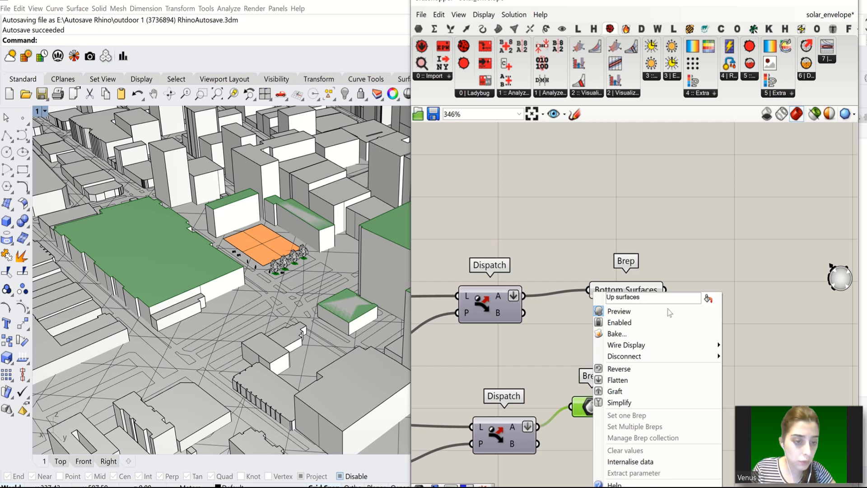
{"action": "left_click", "coordinate": [708, 298]}
{"action": "left_click", "coordinate": [729, 316]}
{"action": "left_click_drag", "start_coordinate": [593, 408], "coordinate": [635, 419]}
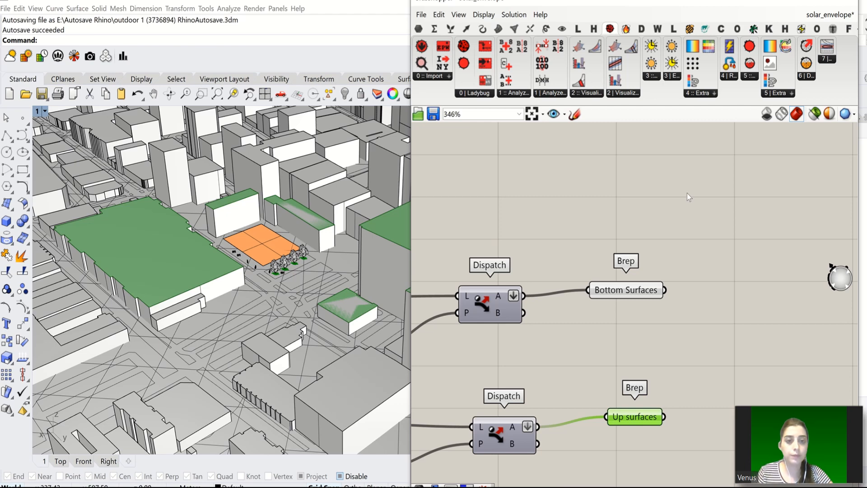
- Group all face-sorting components from Deconstruct Brep to the two named Breps, and move the buildings' Brep group lower beside them
{"action": "scroll", "coordinate": [542, 234], "scroll_direction": "down", "scroll_amount": 4}
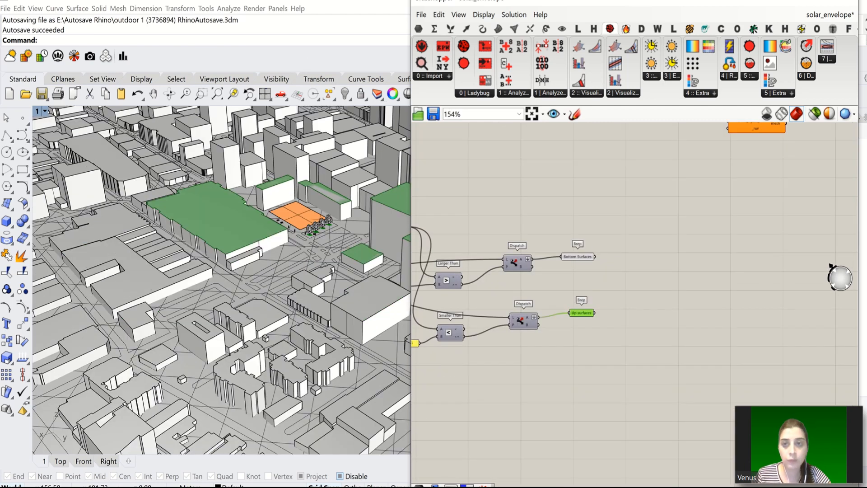
{"action": "left_click", "coordinate": [358, 13]}
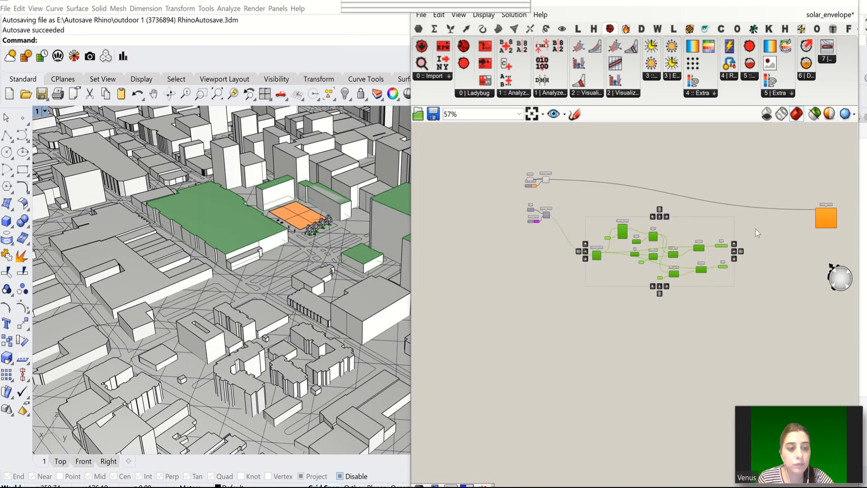
{"action": "scroll", "coordinate": [758, 232], "scroll_direction": "up", "scroll_amount": 3}
{"action": "middle_click", "coordinate": [592, 239]}
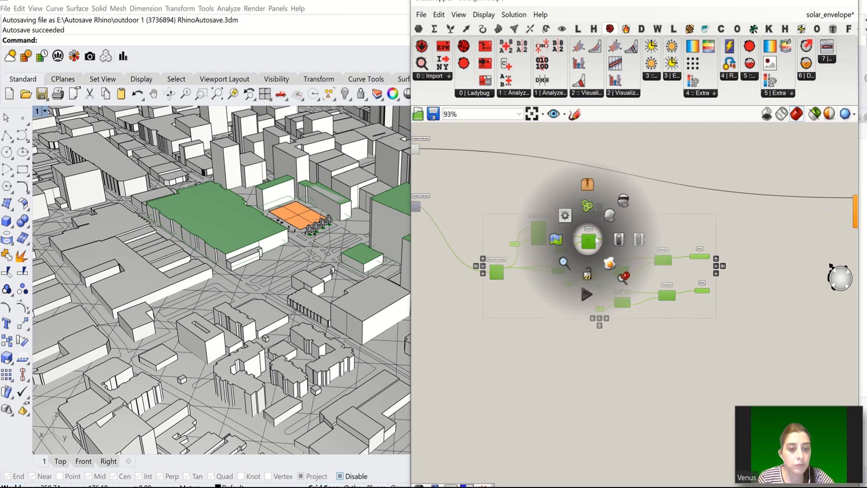
{"action": "left_click", "coordinate": [585, 207]}
{"action": "left_click", "coordinate": [750, 238]}
{"action": "scroll", "coordinate": [722, 241], "scroll_direction": "down", "scroll_amount": 3}
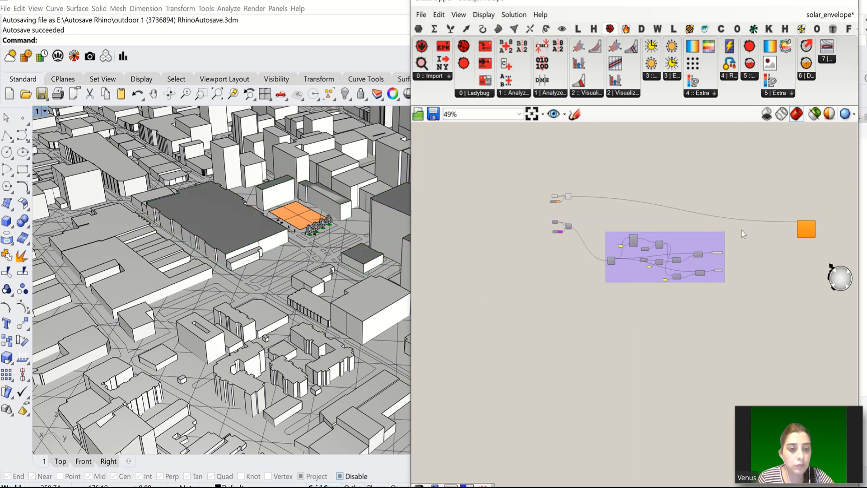
{"action": "left_click_drag", "start_coordinate": [570, 215], "coordinate": [567, 261]}
- Add an LB Import EPW component to empty canvas above the wire from the site Surface to LB Solar Envelope
{"action": "scroll", "coordinate": [822, 231], "scroll_direction": "up", "scroll_amount": 4}
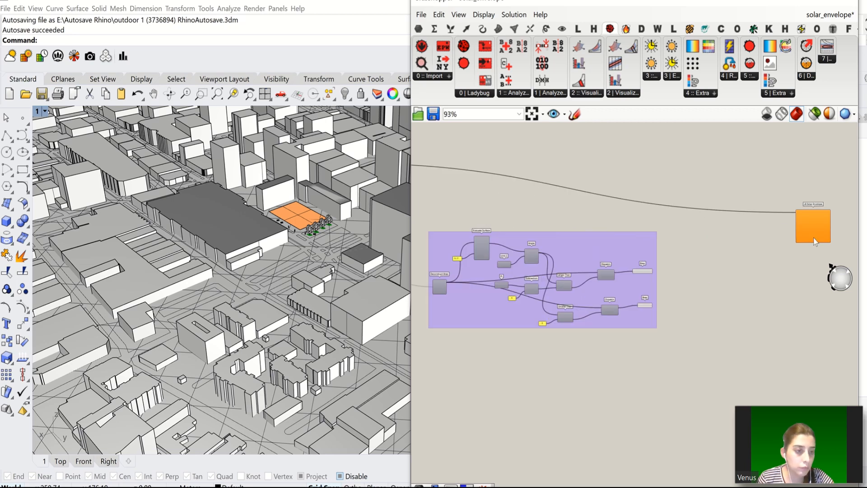
{"action": "scroll", "coordinate": [724, 248], "scroll_direction": "down", "scroll_amount": 5}
{"action": "scroll", "coordinate": [724, 247], "scroll_direction": "up", "scroll_amount": 6}
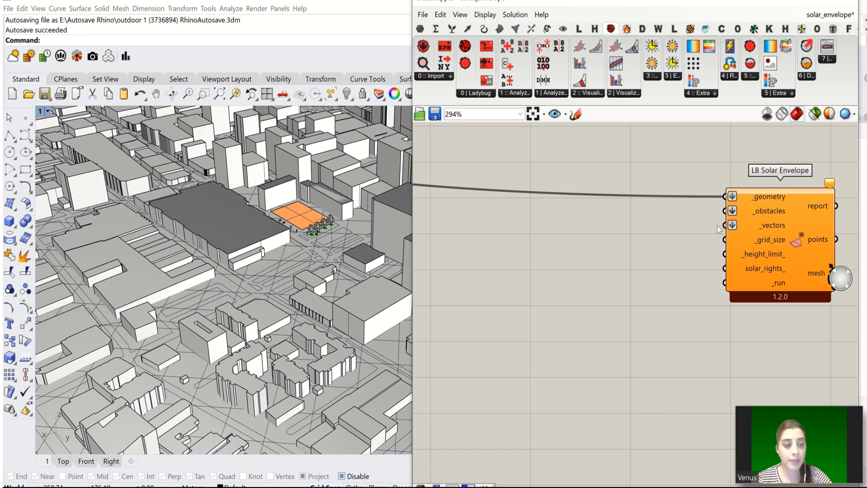
{"action": "scroll", "coordinate": [718, 230], "scroll_direction": "down", "scroll_amount": 6}
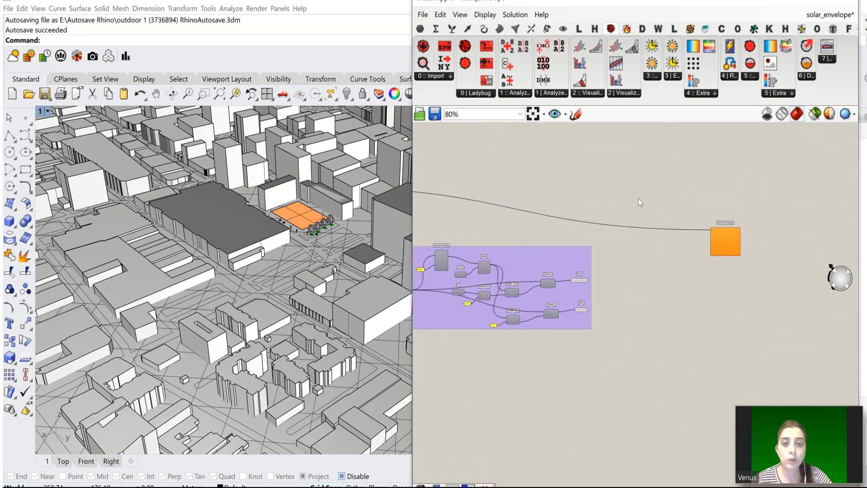
{"action": "scroll", "coordinate": [641, 203], "scroll_direction": "down", "scroll_amount": 3}
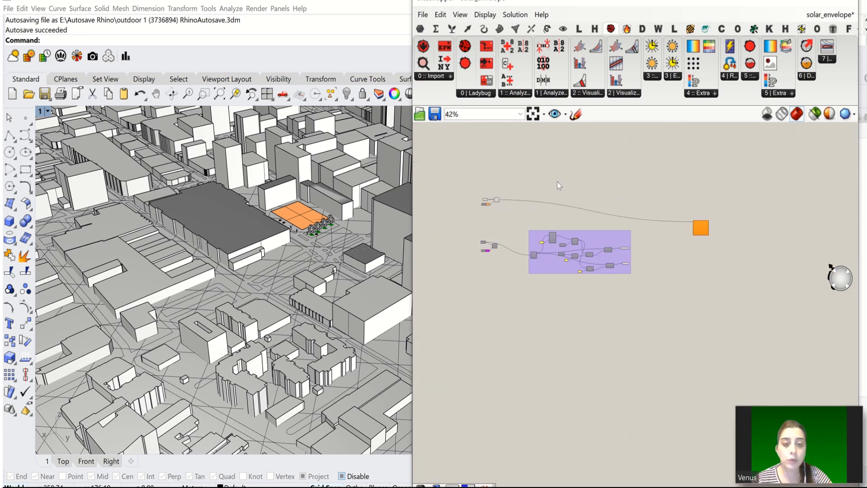
{"action": "left_click", "coordinate": [436, 77]}
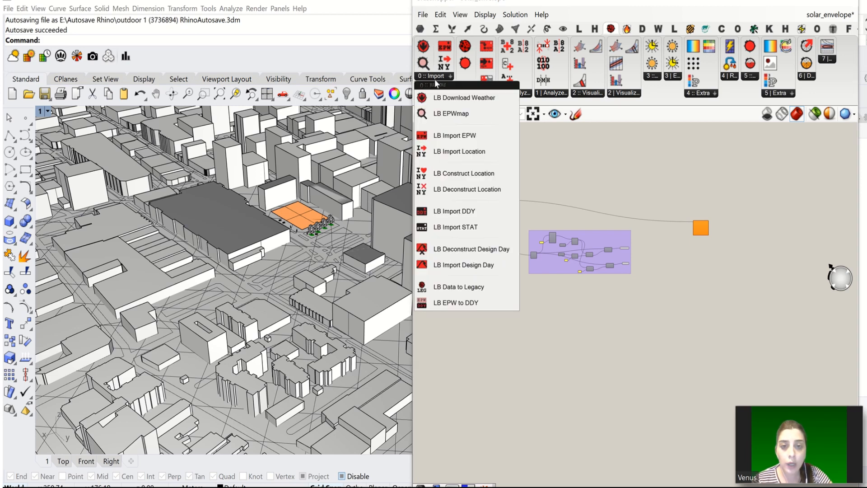
{"action": "left_click", "coordinate": [462, 137]}
{"action": "scroll", "coordinate": [628, 188], "scroll_direction": "up", "scroll_amount": 2}
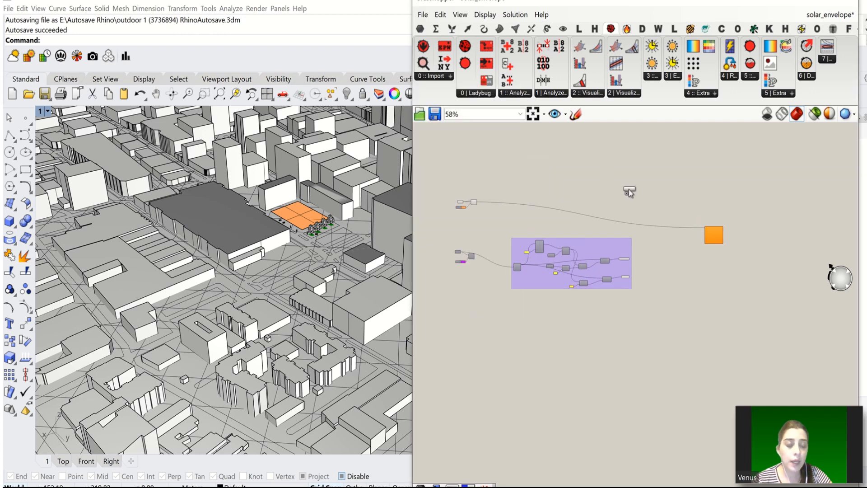
{"action": "scroll", "coordinate": [604, 163], "scroll_direction": "up", "scroll_amount": 2}
{"action": "left_click", "coordinate": [605, 163]}
- Add a File Path parameter beside the input side of the LB Import EPW component
{"action": "scroll", "coordinate": [611, 186], "scroll_direction": "up", "scroll_amount": 6}
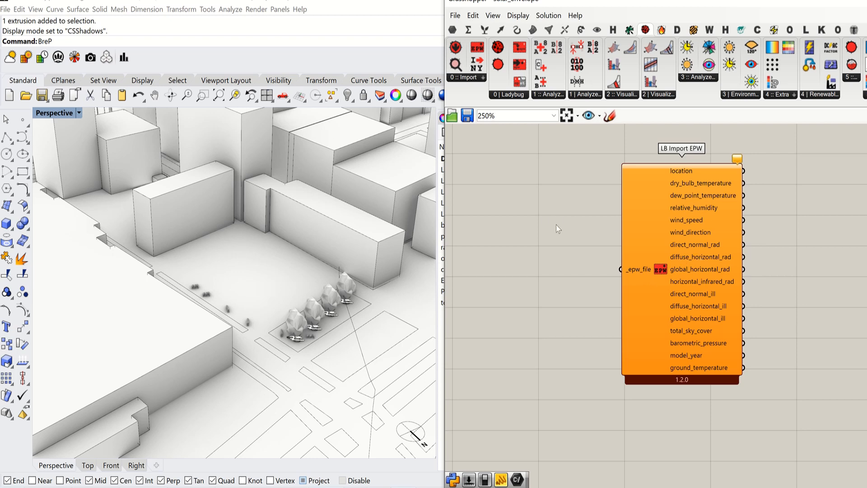
{"action": "double_click", "coordinate": [545, 218]}
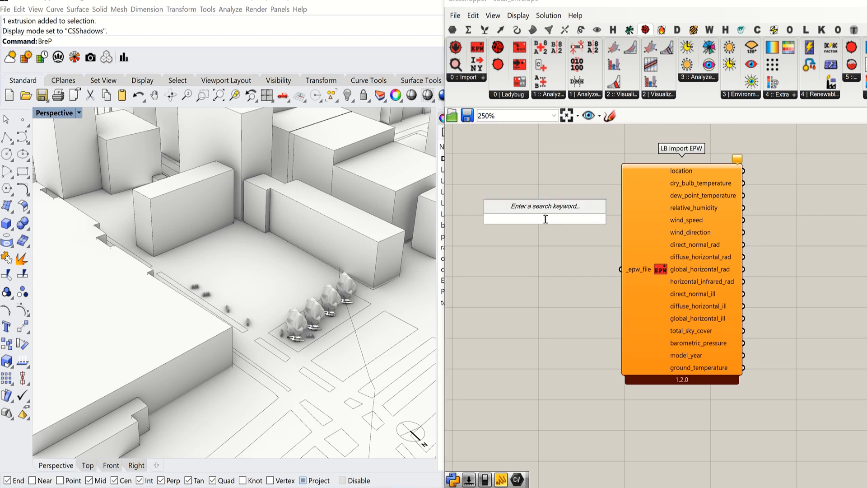
{"action": "type", "text": "f"}
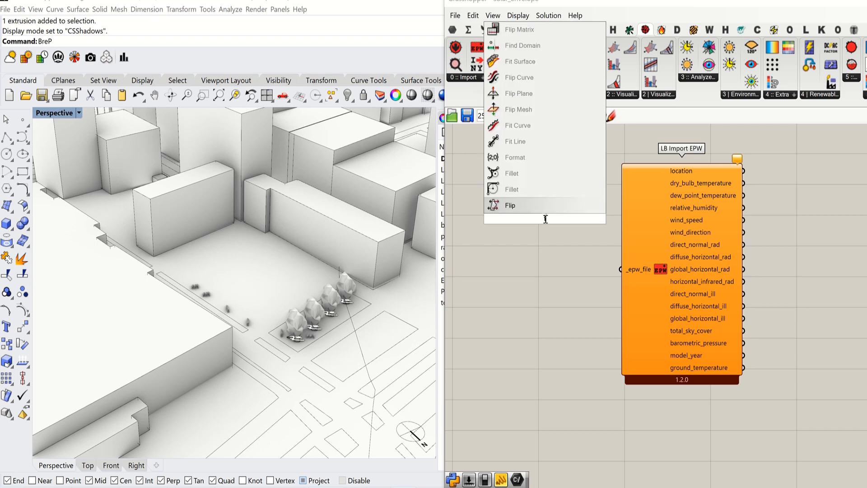
{"action": "type", "text": "ile"}
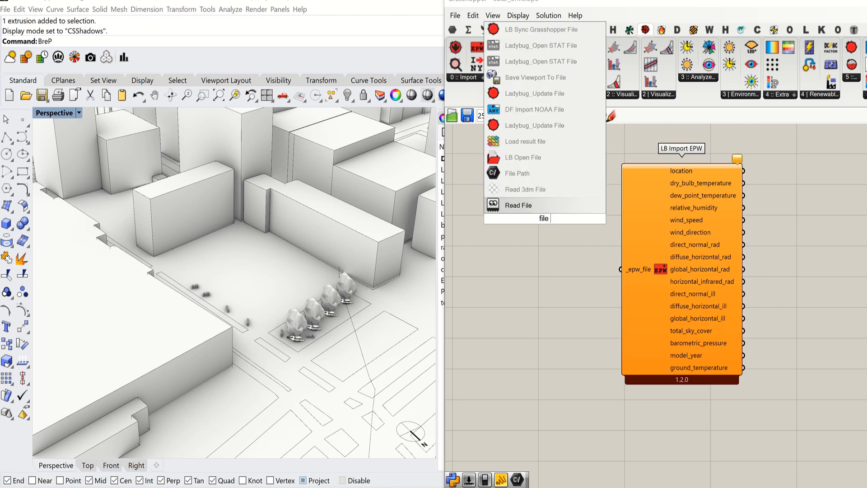
{"action": "type", "text": " pat"}
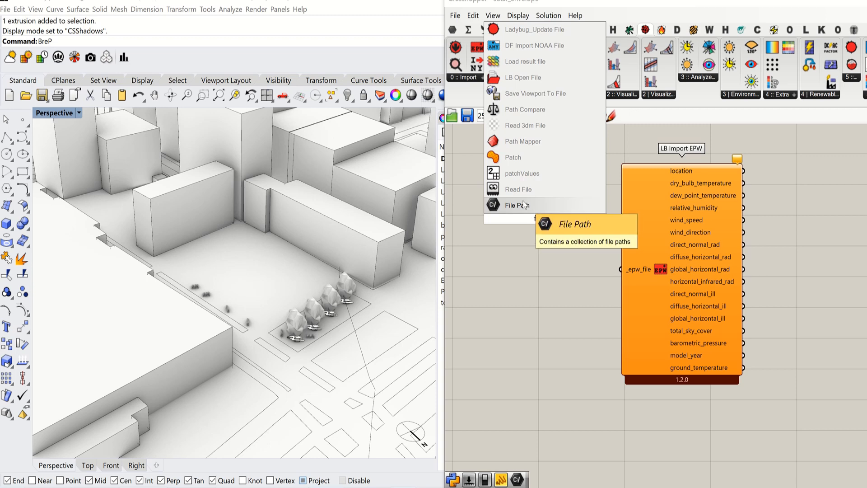
{"action": "key", "text": "Return"}
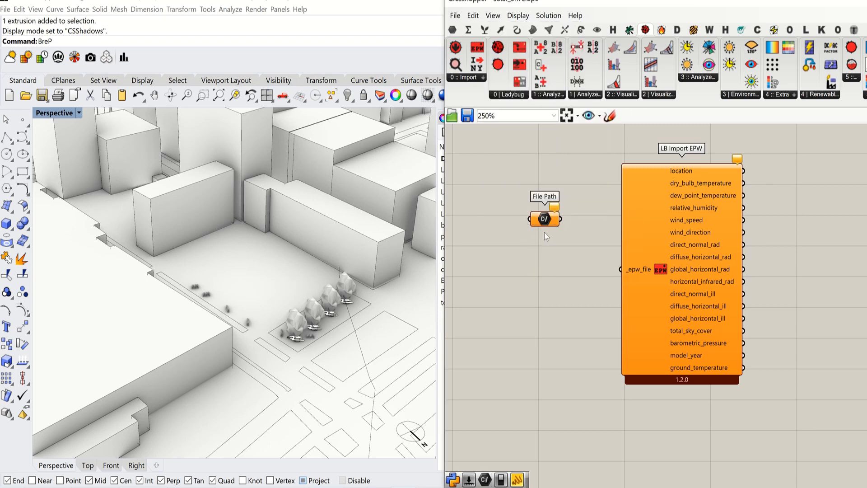
- Set the File Path to the Phoenix Sky Harbor TMY3 EPW file in the ladybug folder and connect it to the _epw_file input
{"action": "right_click", "coordinate": [555, 228]}
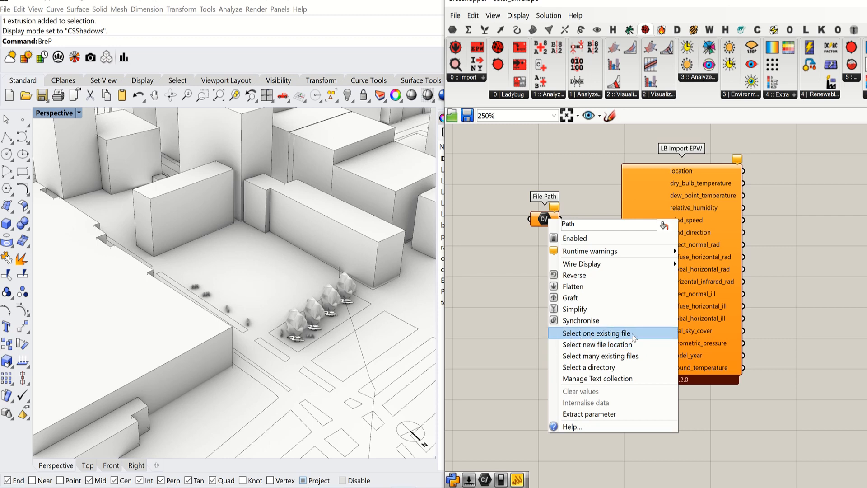
{"action": "left_click", "coordinate": [589, 337]}
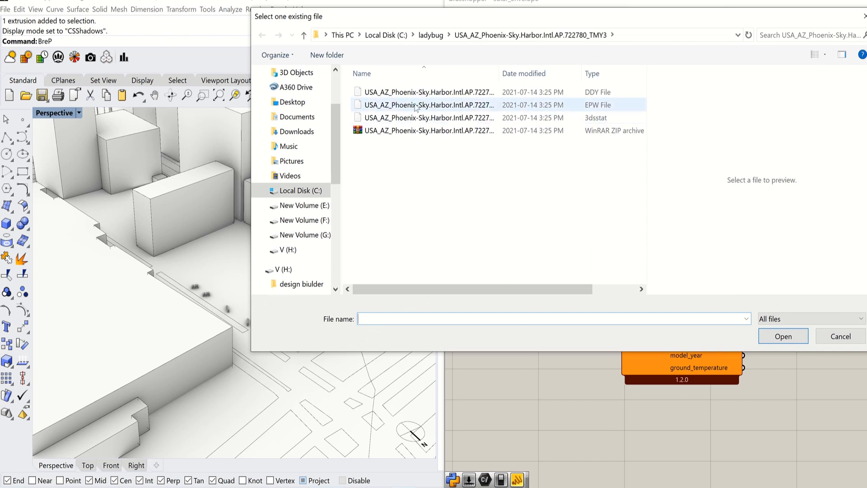
{"action": "left_click", "coordinate": [615, 108]}
{"action": "left_click", "coordinate": [779, 334]}
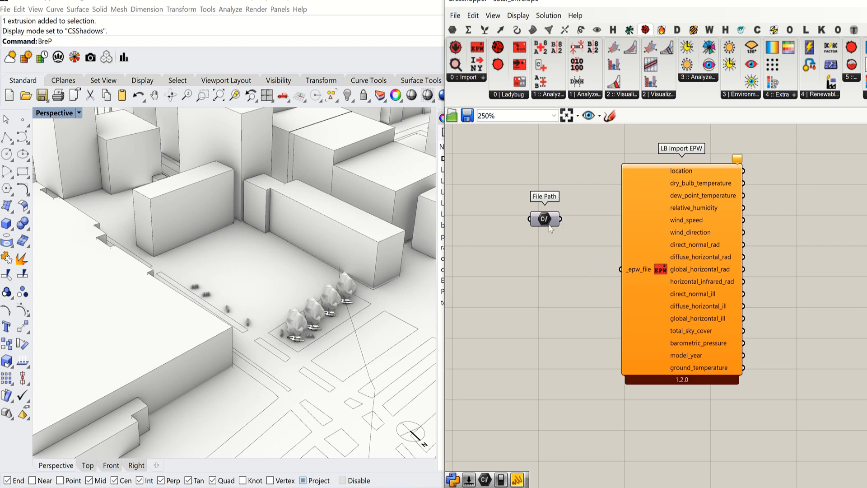
{"action": "left_click_drag", "start_coordinate": [592, 238], "coordinate": [626, 272]}
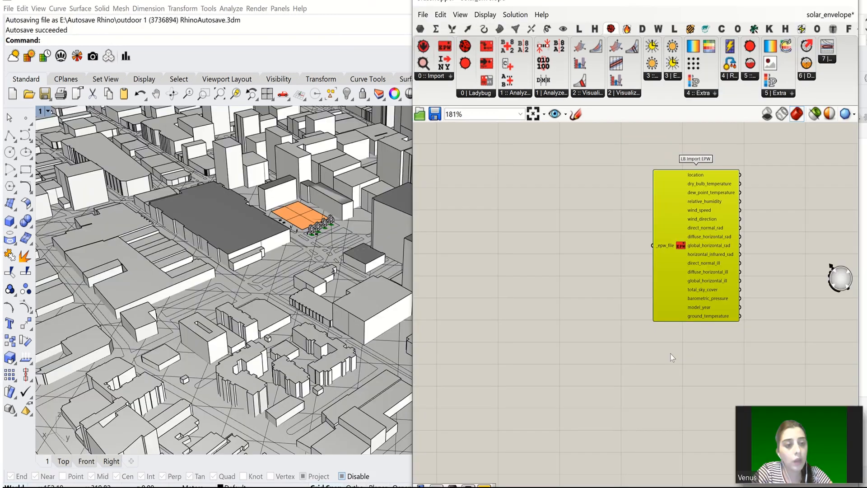
- Add a Ladybug_download EPW Weather File component in the empty canvas area beside LB Import EPW
{"action": "scroll", "coordinate": [704, 278], "scroll_direction": "up", "scroll_amount": 2}
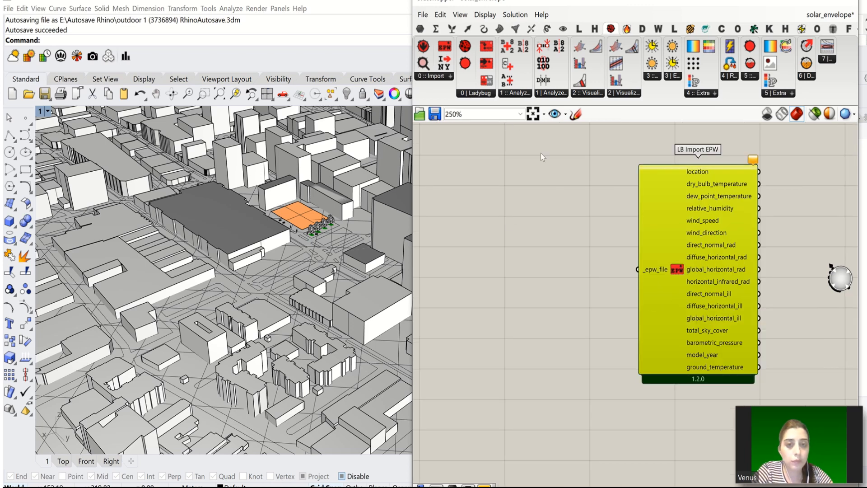
{"action": "scroll", "coordinate": [651, 280], "scroll_direction": "up", "scroll_amount": 1}
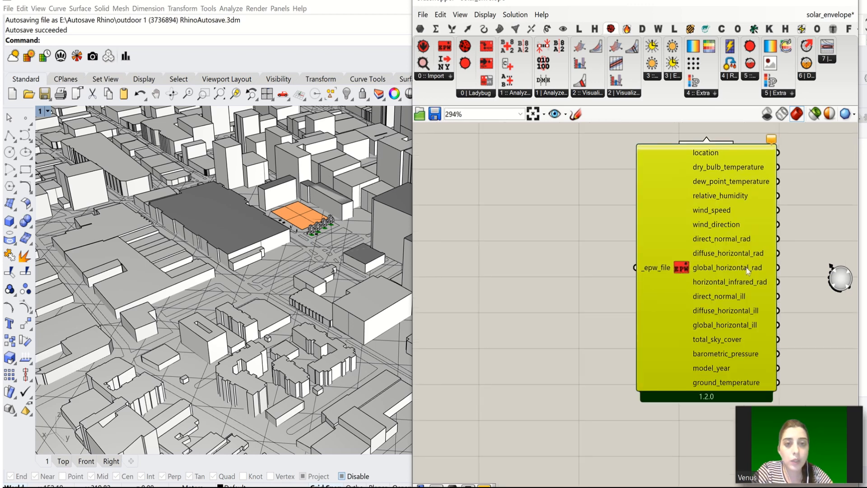
{"action": "left_click_drag", "start_coordinate": [643, 278], "coordinate": [704, 270]}
{"action": "left_click", "coordinate": [478, 93]}
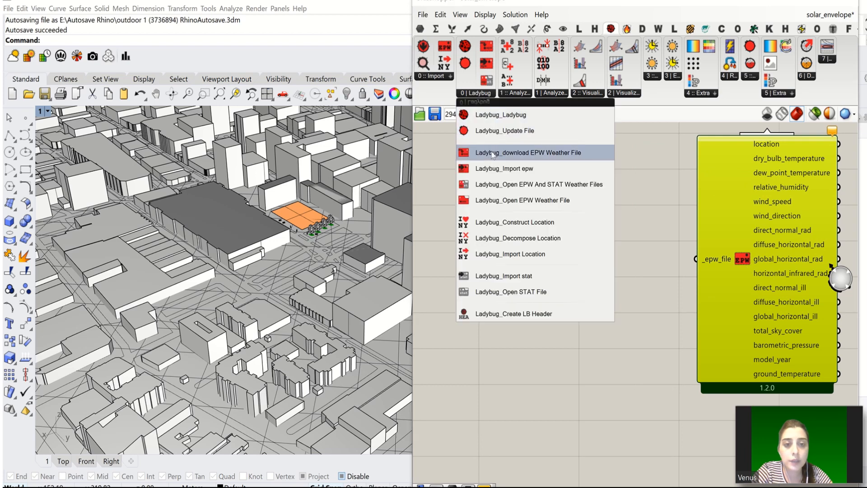
{"action": "left_click", "coordinate": [523, 154]}
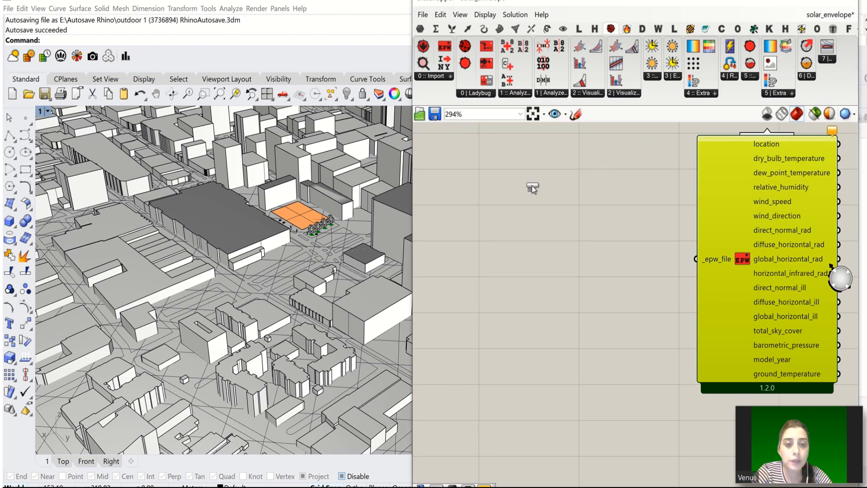
{"action": "scroll", "coordinate": [651, 187], "scroll_direction": "down", "scroll_amount": 4}
{"action": "left_click", "coordinate": [540, 153]}
{"action": "scroll", "coordinate": [541, 153], "scroll_direction": "up", "scroll_amount": 2}
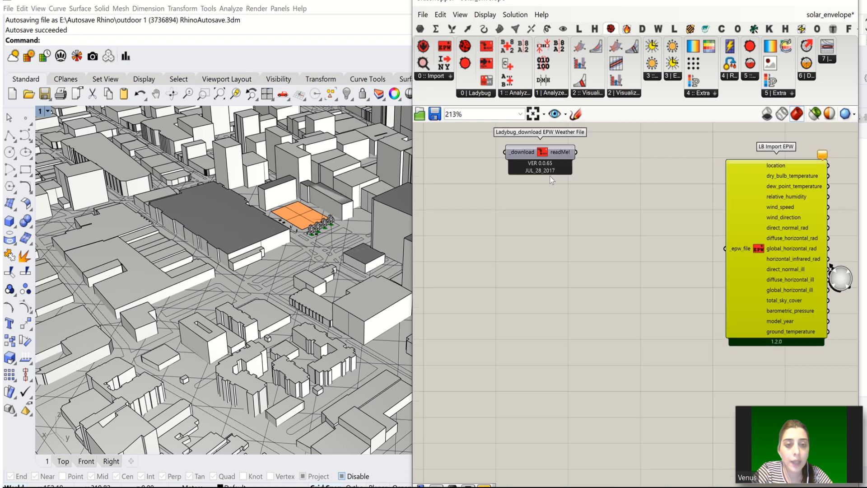
{"action": "scroll", "coordinate": [533, 161], "scroll_direction": "up", "scroll_amount": 3}
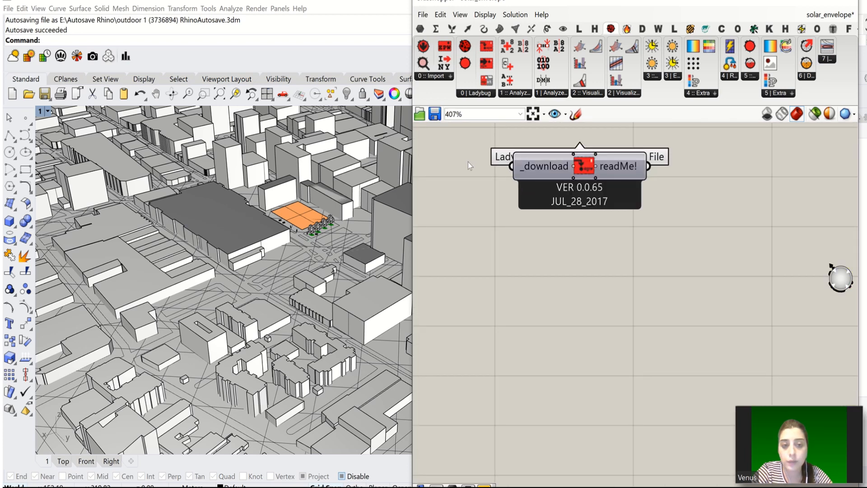
{"action": "left_click_drag", "start_coordinate": [550, 173], "coordinate": [593, 172]}
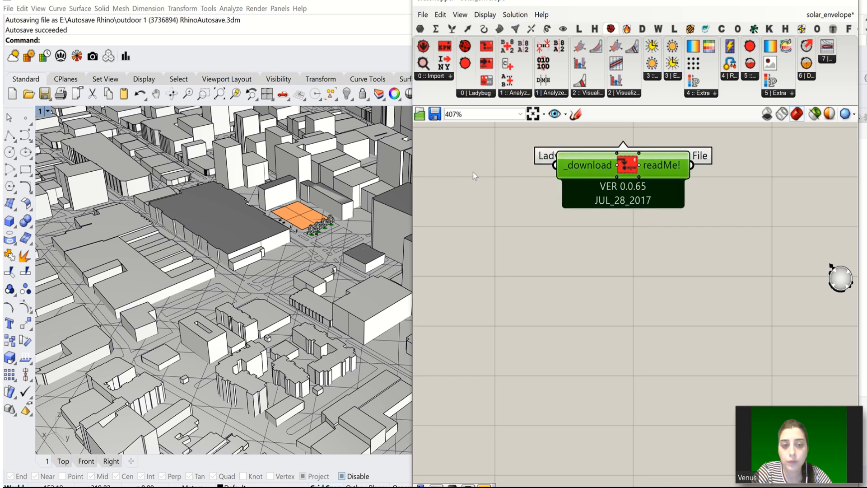
- Add a Boolean Toggle, connect it to the _download input of the weather file component, and set it to True
{"action": "double_click", "coordinate": [473, 172]}
{"action": "type", "text": "t"}
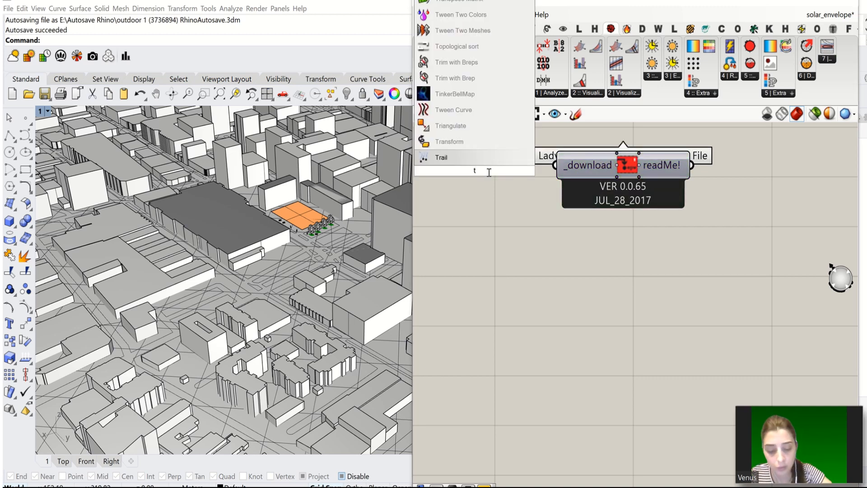
{"action": "type", "text": "o"}
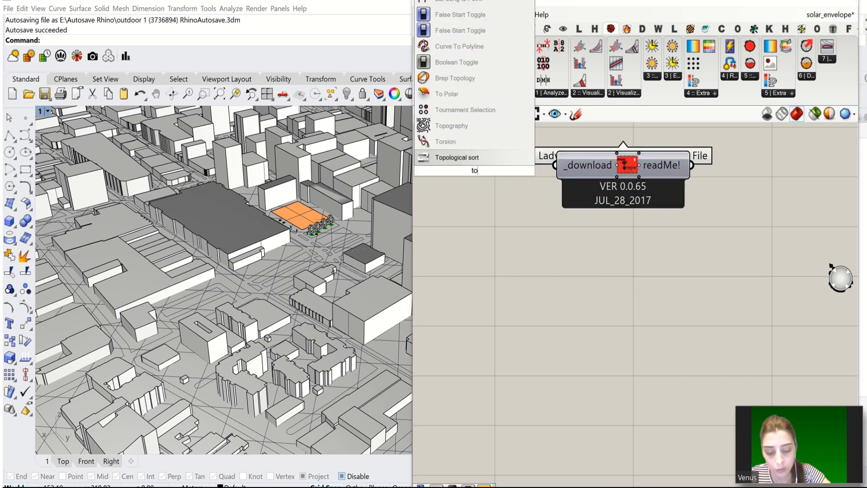
{"action": "type", "text": "ggle"}
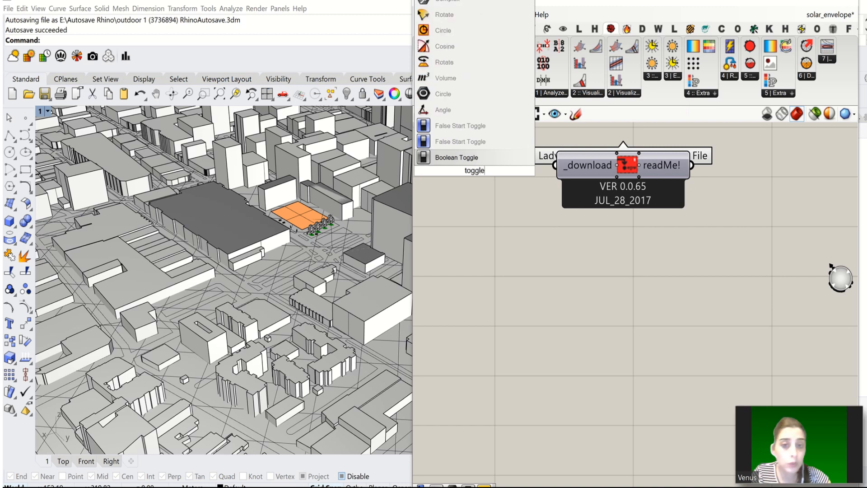
{"action": "left_click", "coordinate": [468, 157]}
{"action": "left_click_drag", "start_coordinate": [524, 169], "coordinate": [566, 175]}
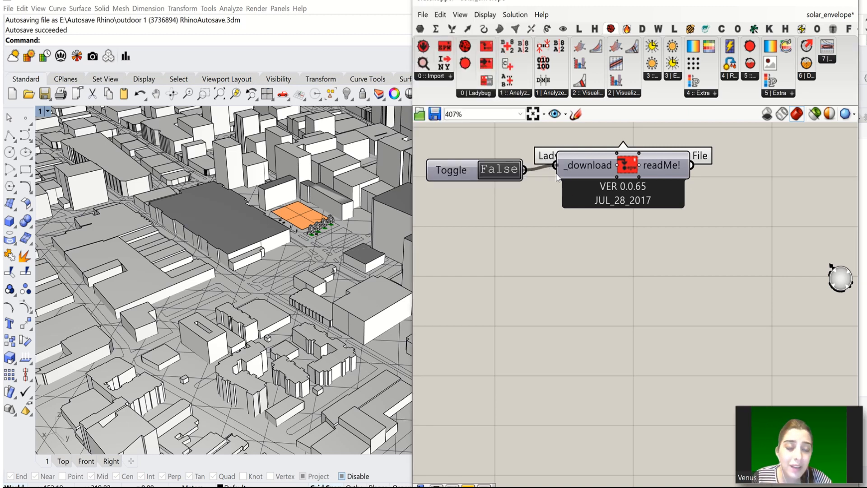
{"action": "double_click", "coordinate": [499, 169]}
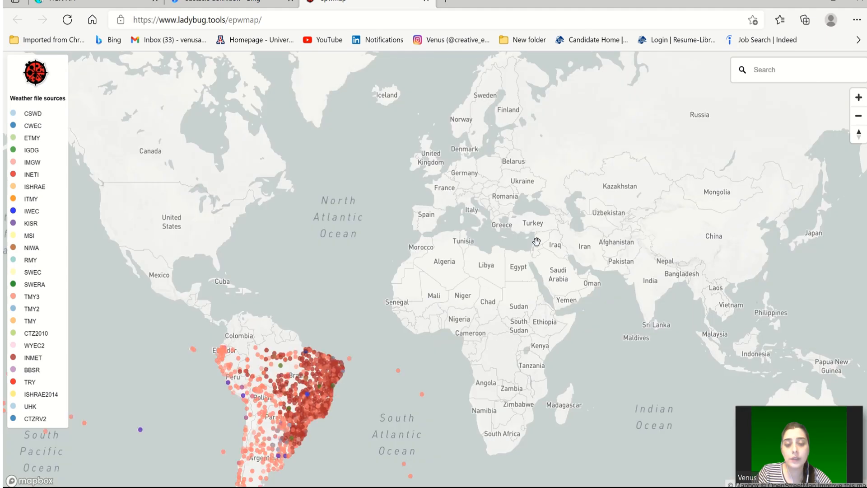
- On the EPW map, find Phoenix and copy the link of the Phoenix_Sky_Harbor_Intl_Ap TMY3 weather file
{"action": "left_click_drag", "start_coordinate": [228, 233], "coordinate": [406, 241]}
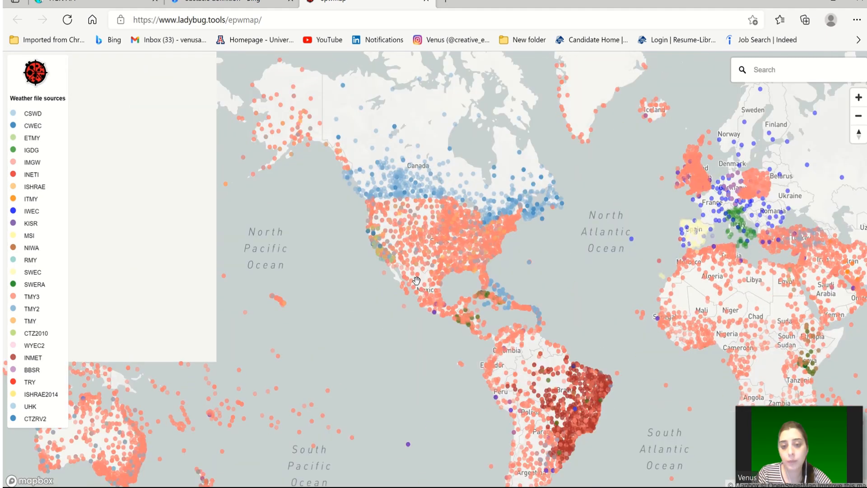
{"action": "scroll", "coordinate": [416, 281], "scroll_direction": "up", "scroll_amount": 10}
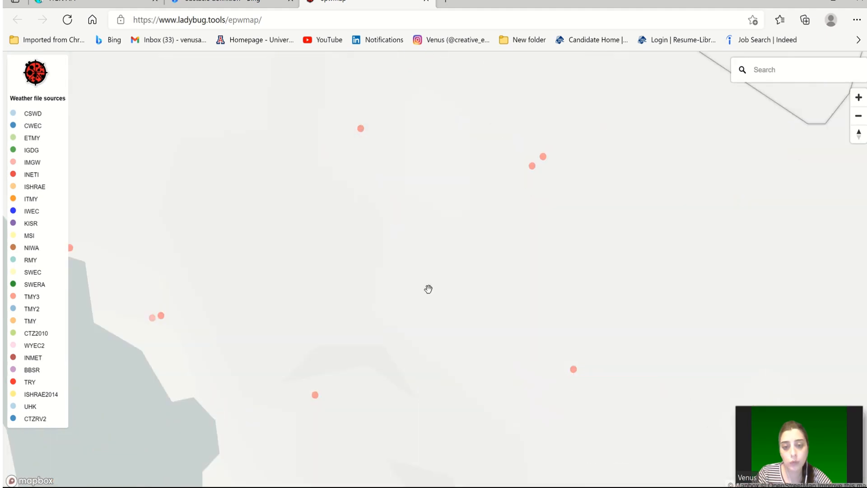
{"action": "scroll", "coordinate": [488, 308], "scroll_direction": "down", "scroll_amount": 8}
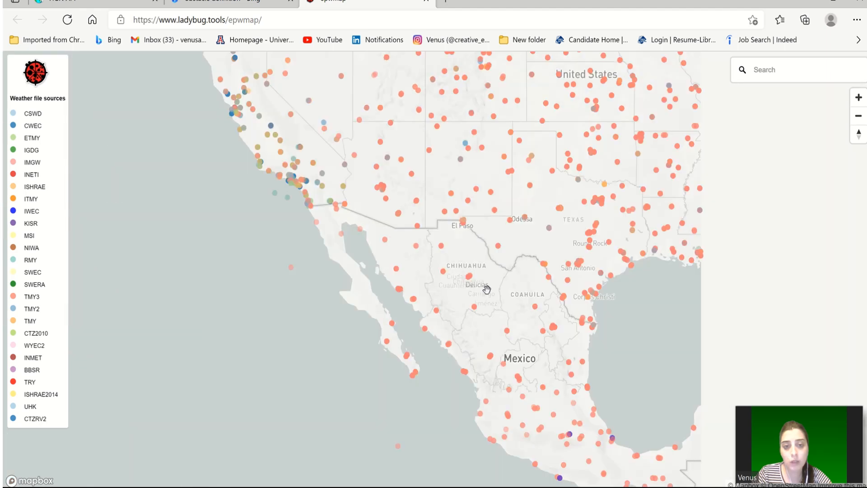
{"action": "scroll", "coordinate": [435, 249], "scroll_direction": "up", "scroll_amount": 8}
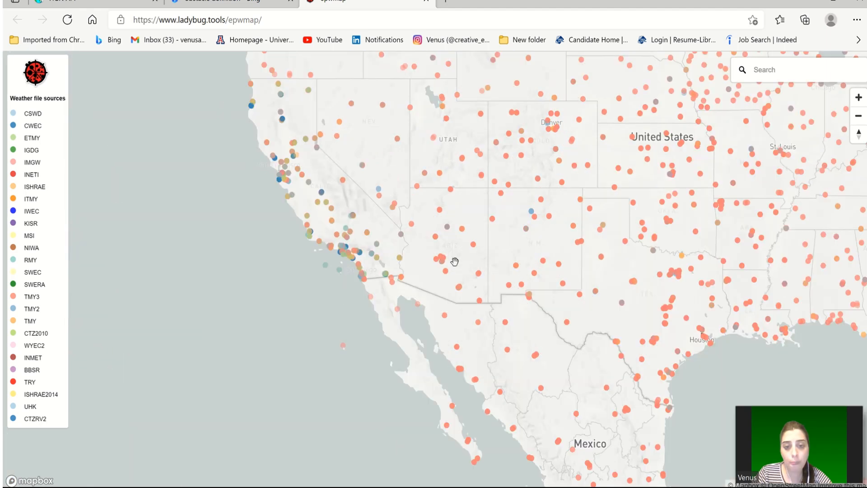
{"action": "scroll", "coordinate": [466, 295], "scroll_direction": "up", "scroll_amount": 2}
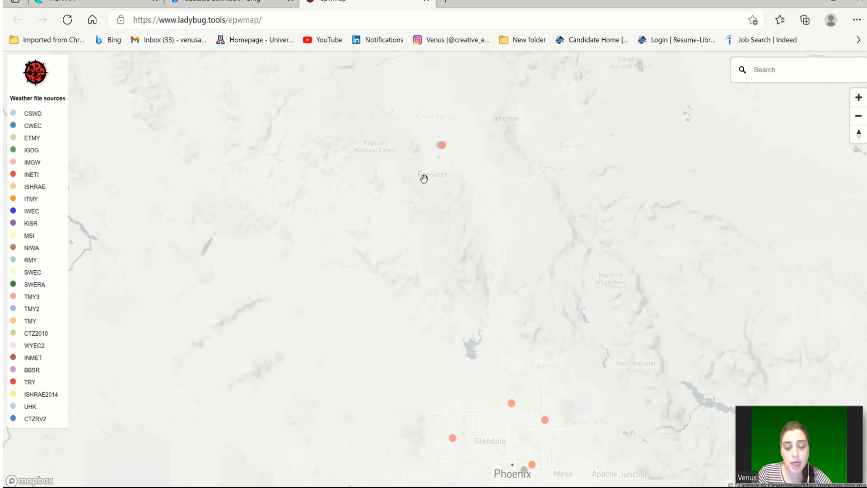
{"action": "scroll", "coordinate": [467, 284], "scroll_direction": "down", "scroll_amount": 5}
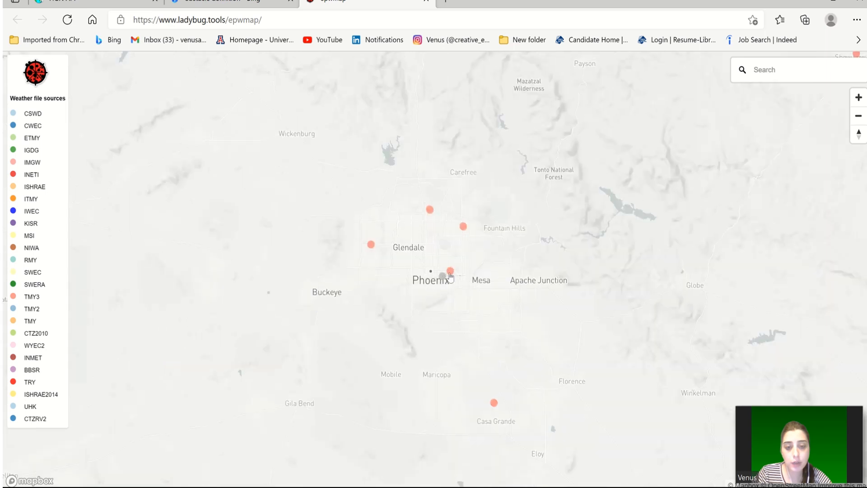
{"action": "left_click", "coordinate": [450, 271]}
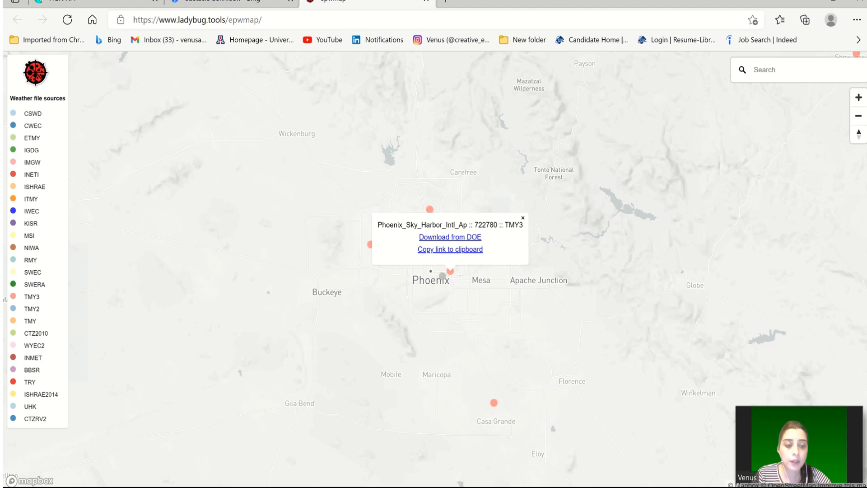
- Switch back to Grasshopper beside the Rhino model and place an LB Download Weather component below the existing EPW download component
{"action": "key", "text": "alt+Tab"}
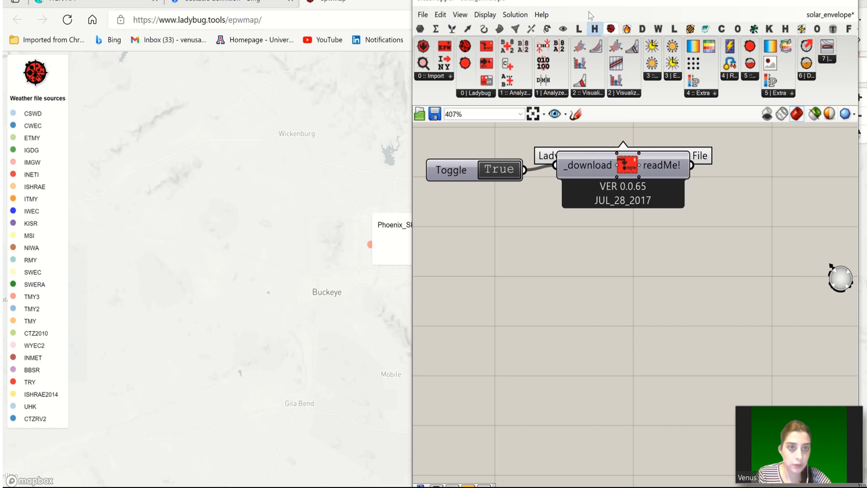
{"action": "left_click_drag", "start_coordinate": [578, 2], "coordinate": [568, 0]}
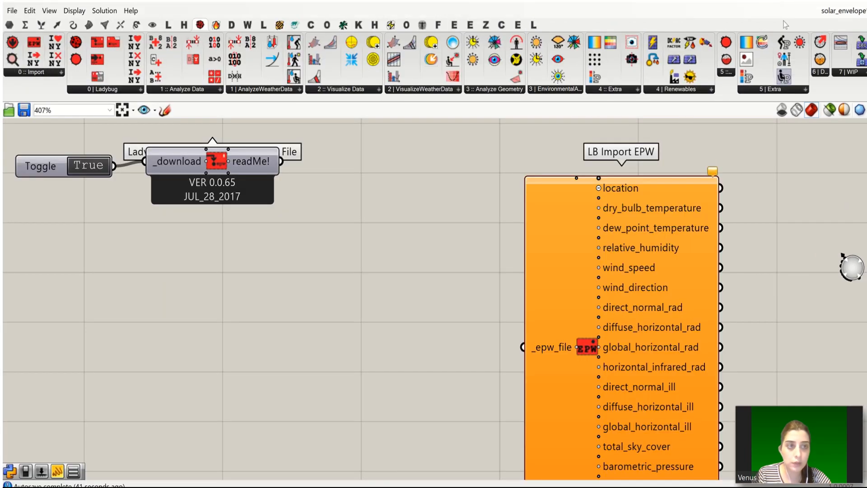
{"action": "double_click", "coordinate": [497, 1]}
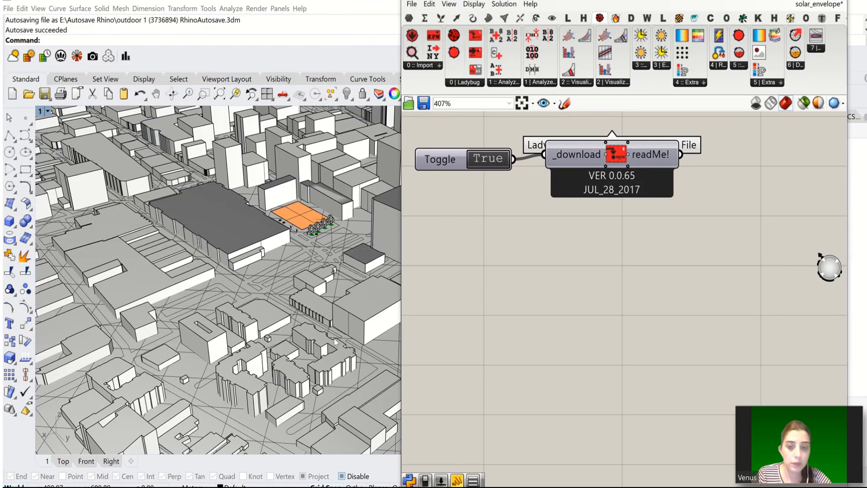
{"action": "scroll", "coordinate": [750, 272], "scroll_direction": "down", "scroll_amount": 2}
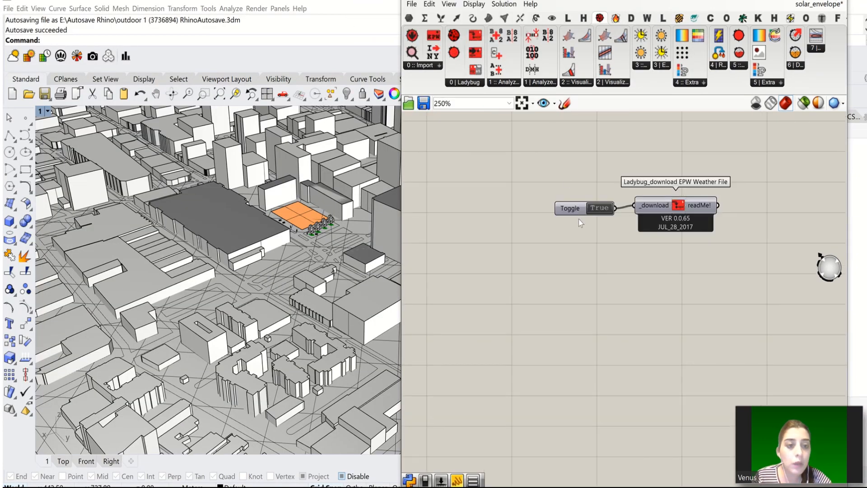
{"action": "left_click", "coordinate": [463, 83]}
{"action": "left_click", "coordinate": [433, 67]}
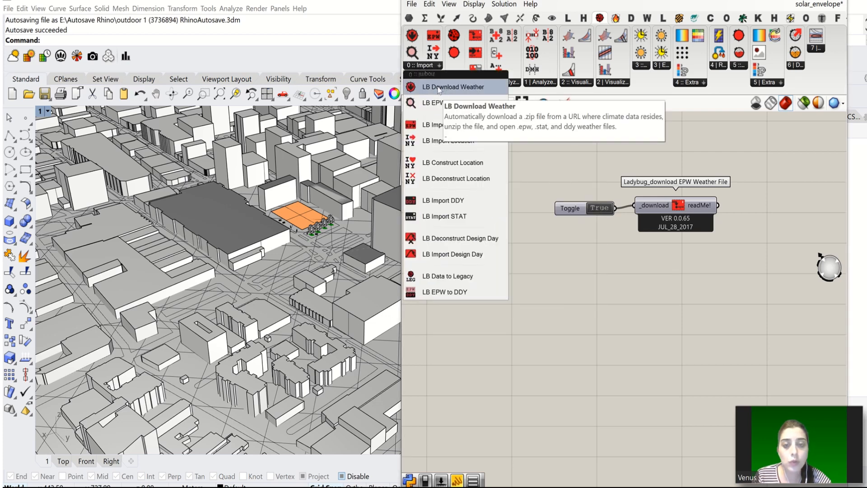
{"action": "left_click_drag", "start_coordinate": [442, 91], "coordinate": [579, 266]}
- Create a panel containing the copied Phoenix Sky Harbor TMY3 weather URL next to LB Download Weather
{"action": "double_click", "coordinate": [529, 289]}
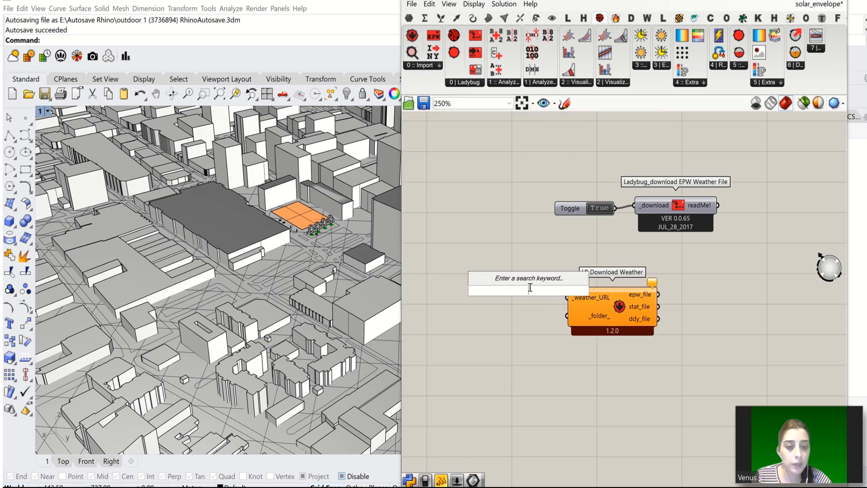
{"action": "type", "text": "panel"}
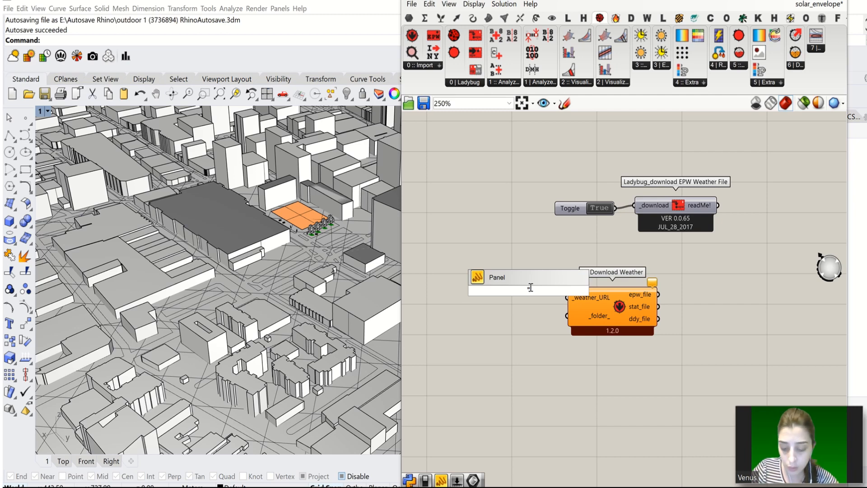
{"action": "key", "text": "ctrl+v"}
{"action": "left_click", "coordinate": [523, 275]}
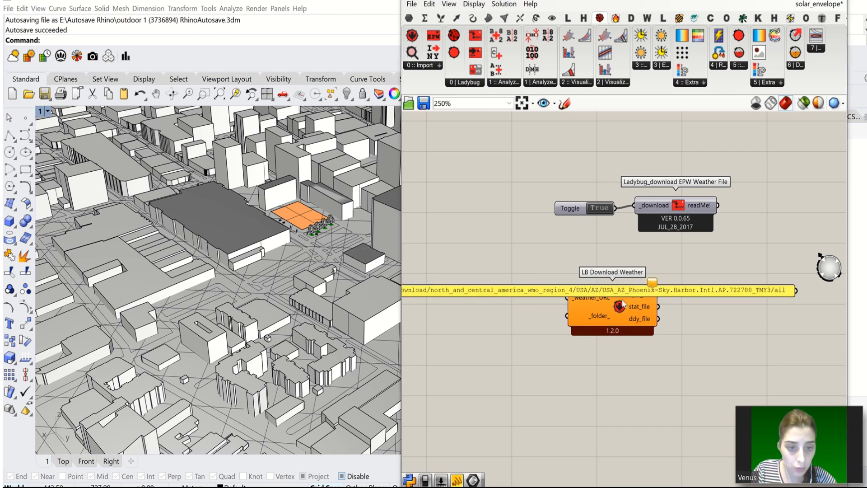
- Move the URL panel clear of LB Download Weather and connect it to the component's _weather_URL input
{"action": "scroll", "coordinate": [623, 303], "scroll_direction": "down", "scroll_amount": 5}
{"action": "left_click_drag", "start_coordinate": [645, 299], "coordinate": [547, 305]}
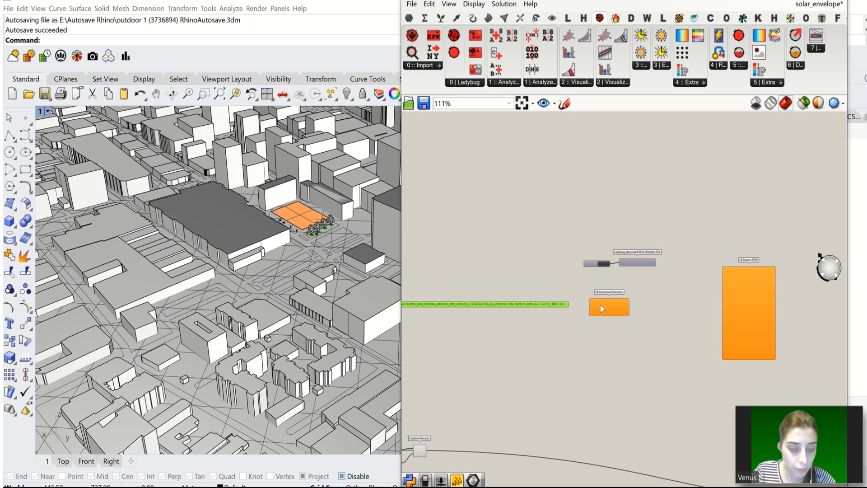
{"action": "scroll", "coordinate": [600, 305], "scroll_direction": "up", "scroll_amount": 5}
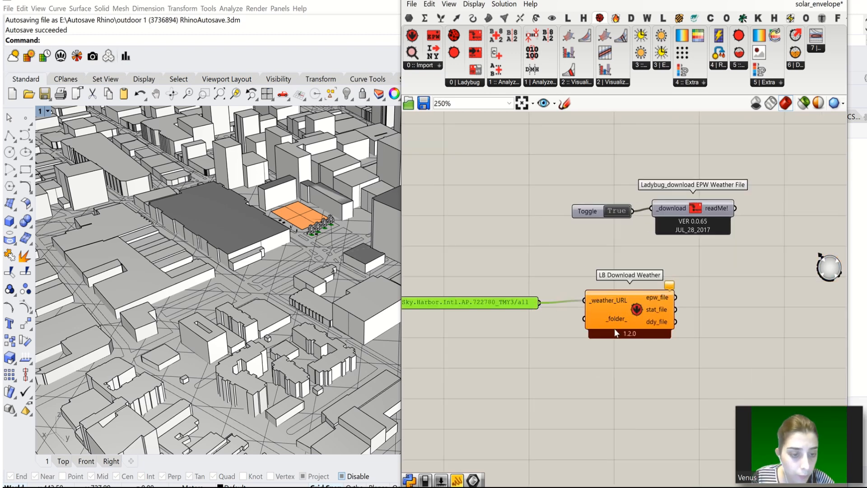
{"action": "left_click", "coordinate": [674, 286]}
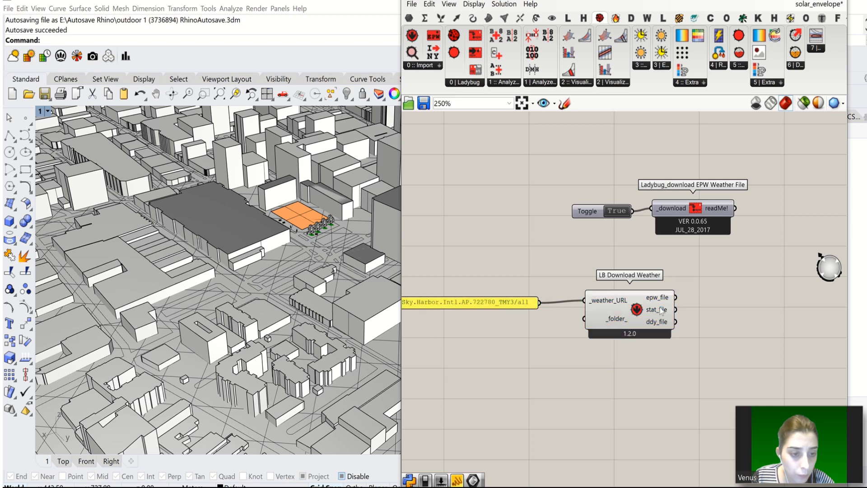
- Connect the epw_file output of LB Download Weather to the _epw_file input of LB Import EPW
{"action": "scroll", "coordinate": [625, 305], "scroll_direction": "down", "scroll_amount": 4}
{"action": "scroll", "coordinate": [696, 308], "scroll_direction": "up", "scroll_amount": 5}
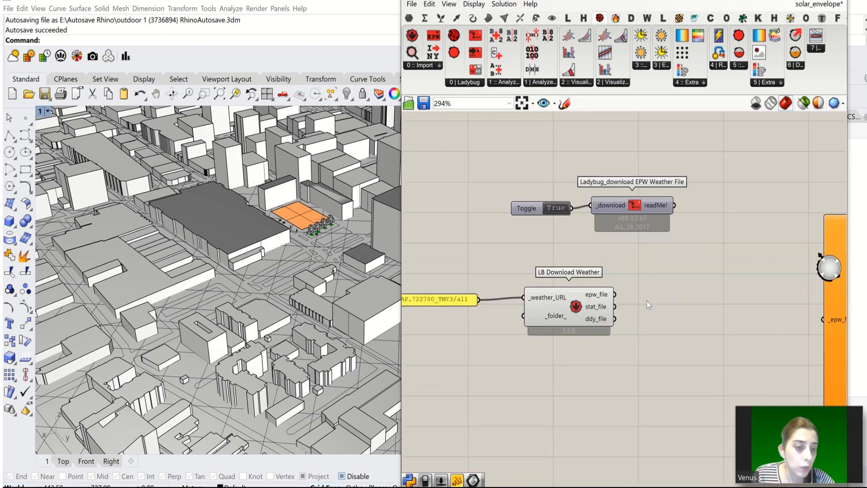
{"action": "left_click_drag", "start_coordinate": [610, 294], "coordinate": [547, 293]}
{"action": "scroll", "coordinate": [485, 267], "scroll_direction": "down", "scroll_amount": 4}
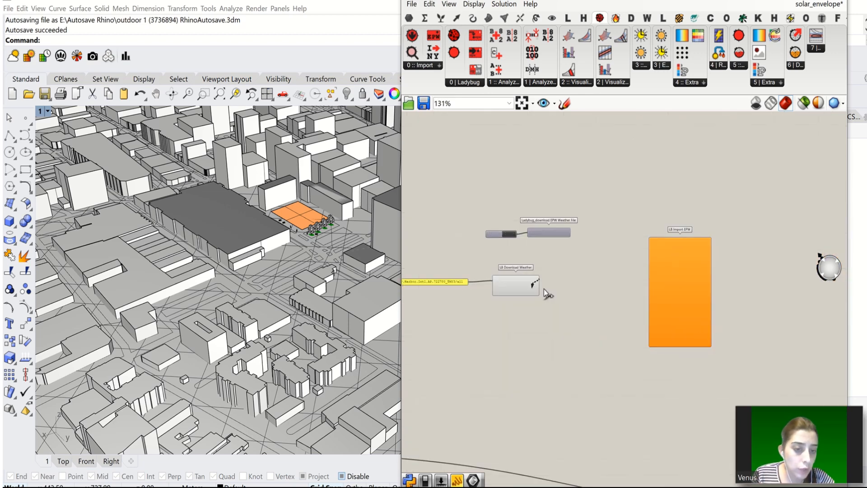
{"action": "left_click_drag", "start_coordinate": [614, 311], "coordinate": [640, 287]}
{"action": "scroll", "coordinate": [662, 299], "scroll_direction": "up", "scroll_amount": 3}
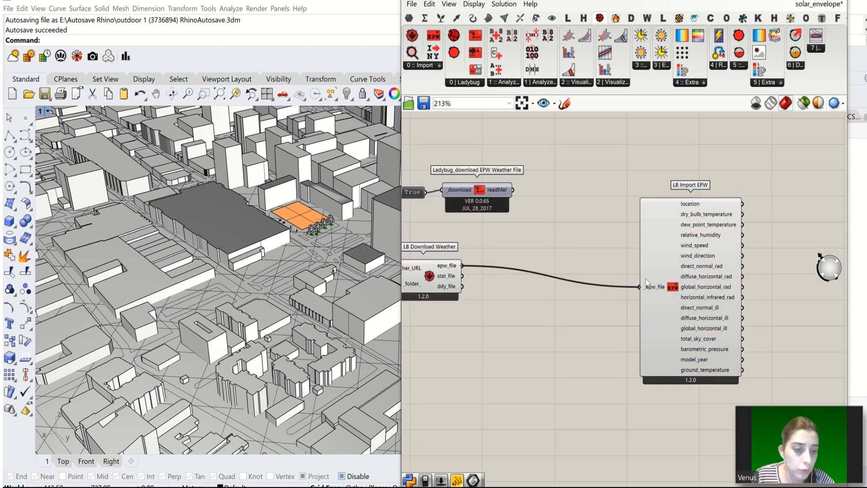
- Move the older EPW download component and its True toggle up, clear of LB Download Weather
{"action": "scroll", "coordinate": [663, 278], "scroll_direction": "down", "scroll_amount": 3}
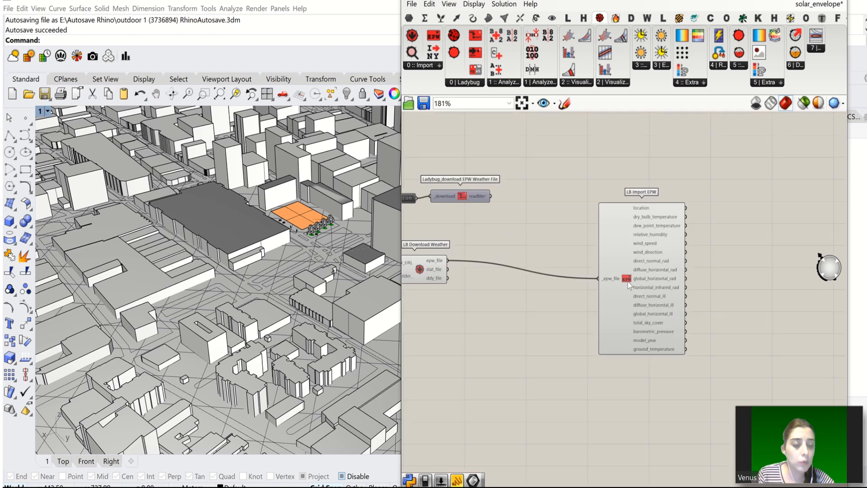
{"action": "left_click_drag", "start_coordinate": [607, 213], "coordinate": [501, 240]}
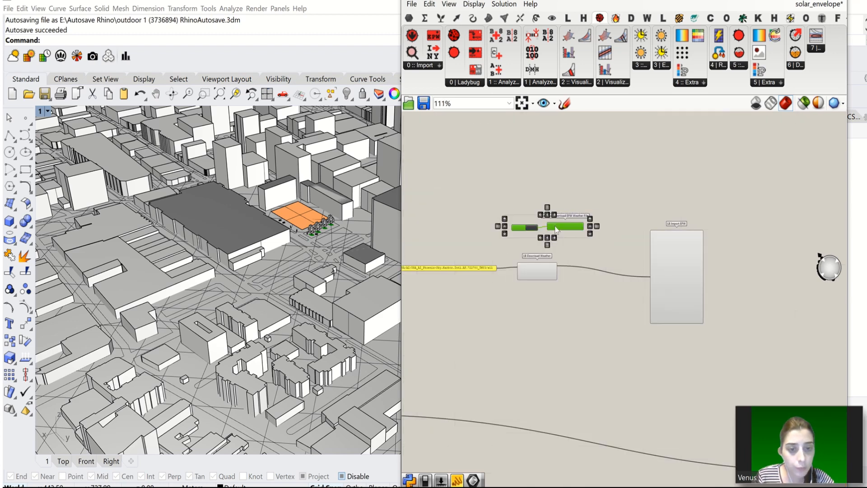
{"action": "left_click_drag", "start_coordinate": [556, 226], "coordinate": [568, 194]}
{"action": "scroll", "coordinate": [613, 217], "scroll_direction": "down", "scroll_amount": 2}
{"action": "scroll", "coordinate": [587, 217], "scroll_direction": "up", "scroll_amount": 2}
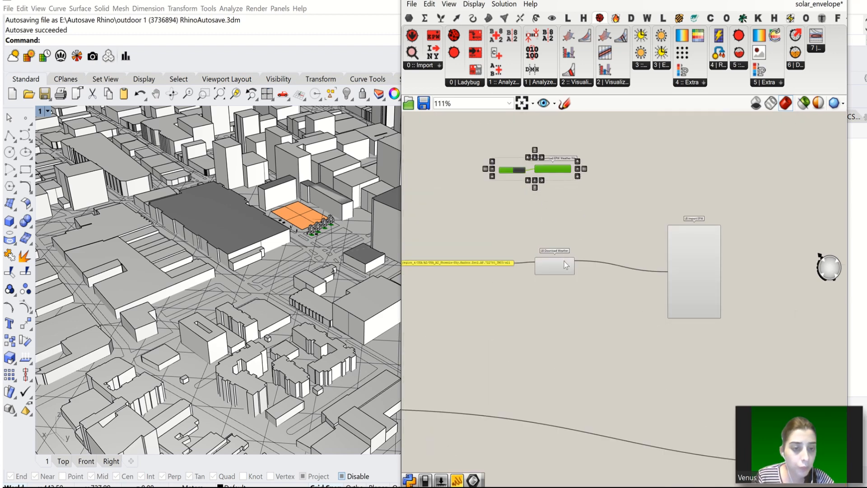
- Shift LB Download Weather and its URL panel up, keeping them side by side beneath the older download component
{"action": "left_click_drag", "start_coordinate": [565, 265], "coordinate": [580, 242]}
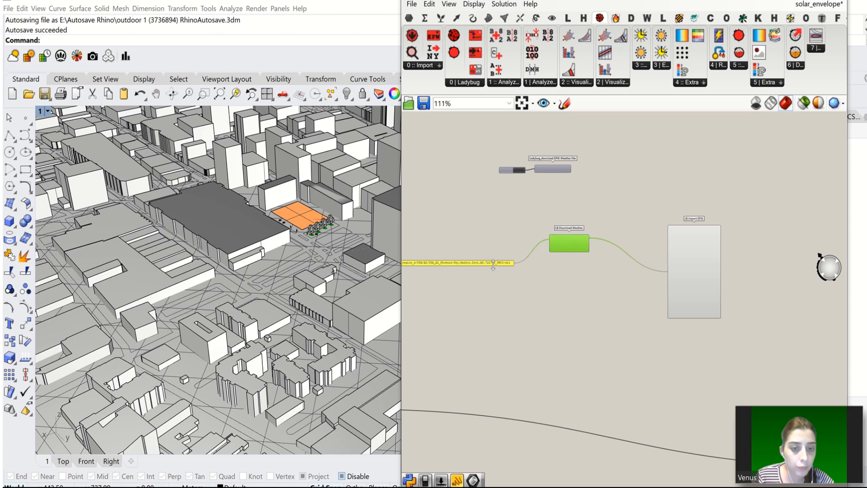
{"action": "left_click_drag", "start_coordinate": [507, 267], "coordinate": [500, 211]}
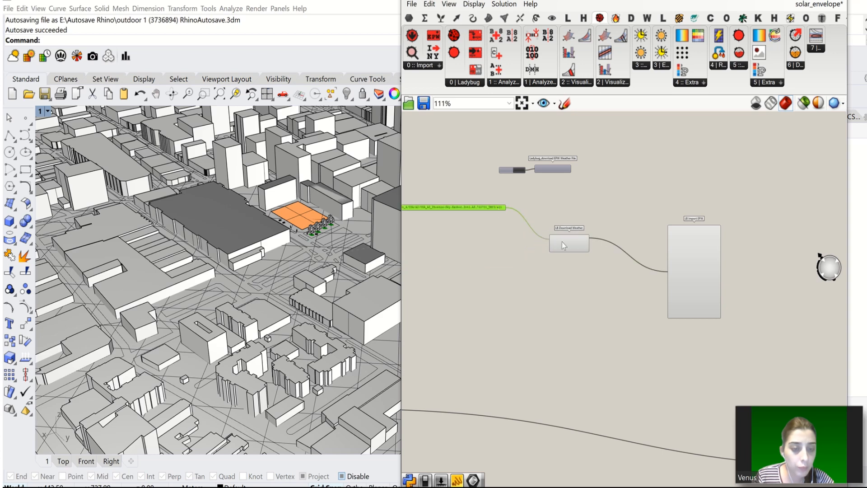
{"action": "left_click_drag", "start_coordinate": [562, 242], "coordinate": [546, 214]}
- Place an LB SunPath component on the canvas beyond the outputs of LB Import EPW
{"action": "scroll", "coordinate": [746, 250], "scroll_direction": "up", "scroll_amount": 3}
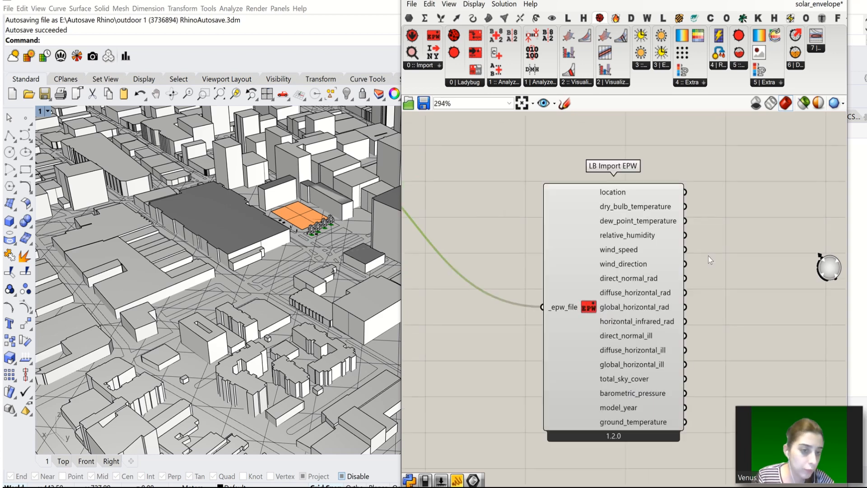
{"action": "scroll", "coordinate": [620, 227], "scroll_direction": "down", "scroll_amount": 3}
{"action": "scroll", "coordinate": [626, 265], "scroll_direction": "up", "scroll_amount": 2}
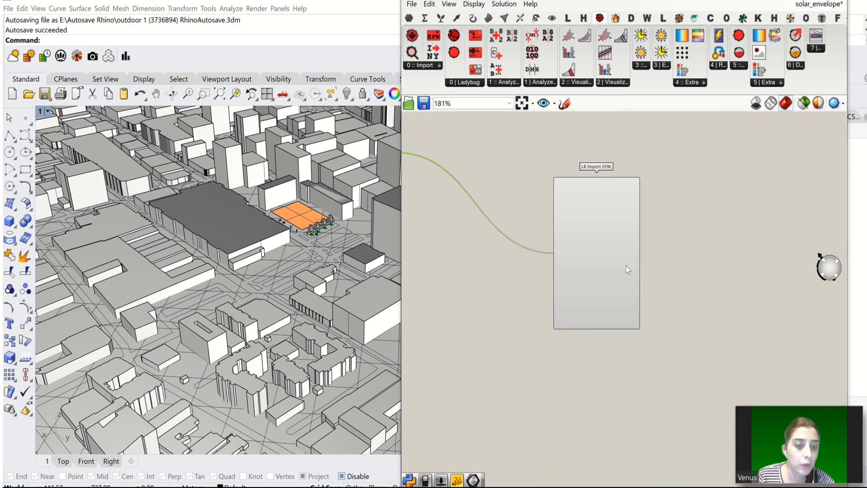
{"action": "left_click", "coordinate": [645, 66]}
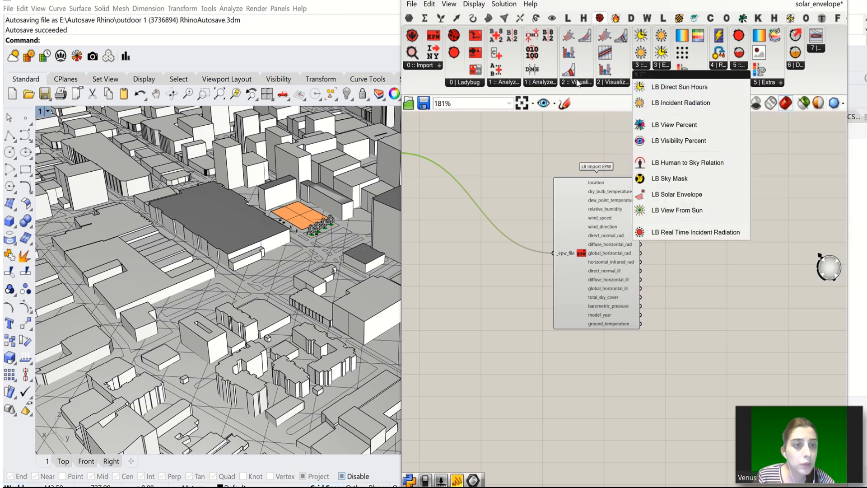
{"action": "left_click", "coordinate": [596, 83]}
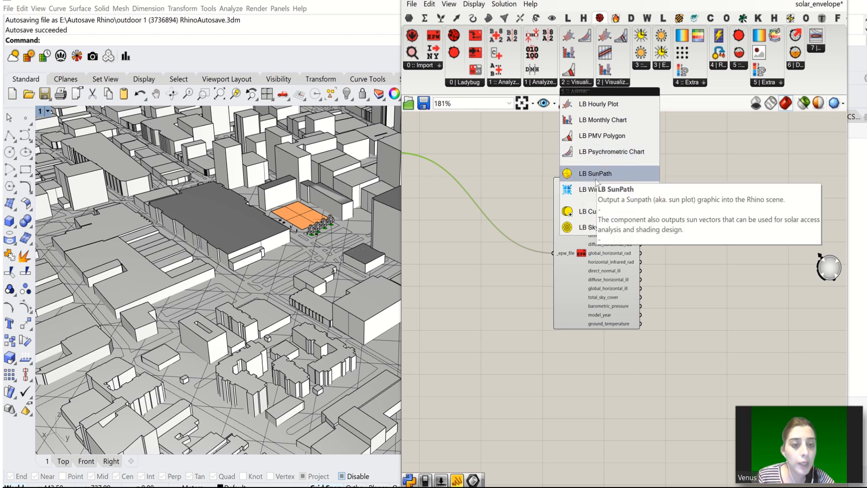
{"action": "left_click_drag", "start_coordinate": [597, 181], "coordinate": [778, 266]}
- Connect the location output of LB Import EPW to the _location input of LB SunPath
{"action": "scroll", "coordinate": [735, 261], "scroll_direction": "up", "scroll_amount": 2}
{"action": "left_click_drag", "start_coordinate": [579, 143], "coordinate": [727, 265]}
{"action": "scroll", "coordinate": [593, 162], "scroll_direction": "down", "scroll_amount": 4}
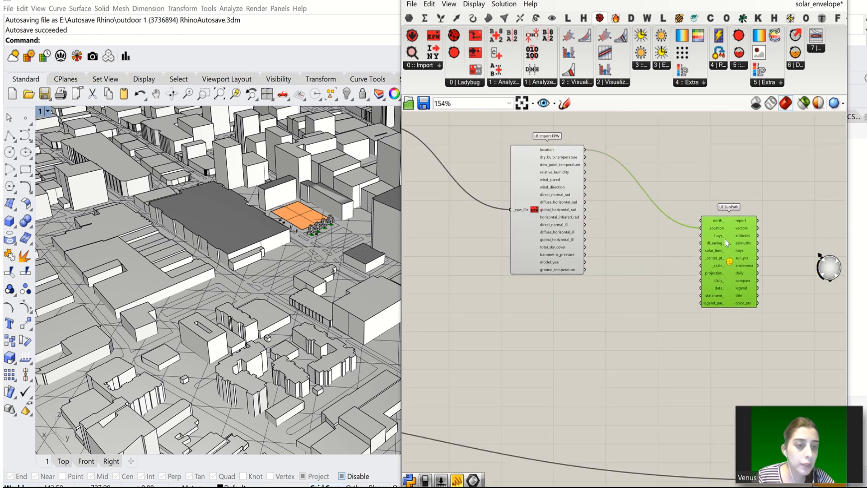
- Place an LB Calculate HOY component between LB Import EPW and LB SunPath, slightly below LB Import EPW
{"action": "mouse_move", "coordinate": [719, 243]}
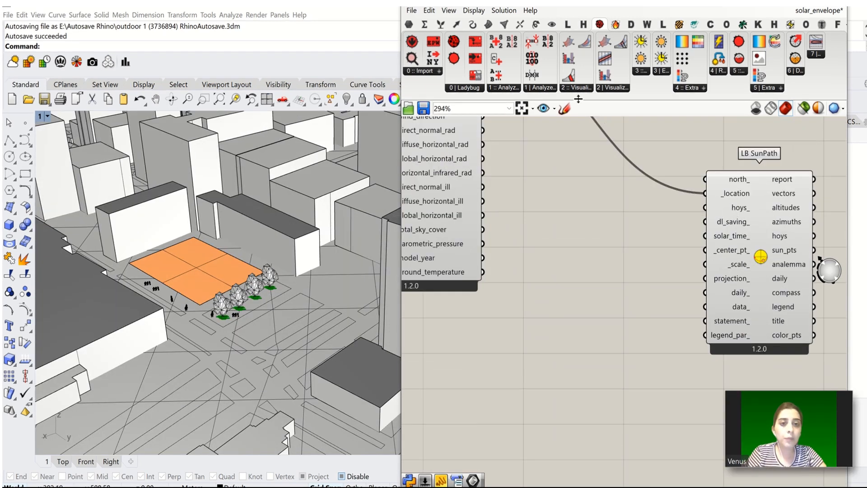
{"action": "left_click", "coordinate": [506, 92]}
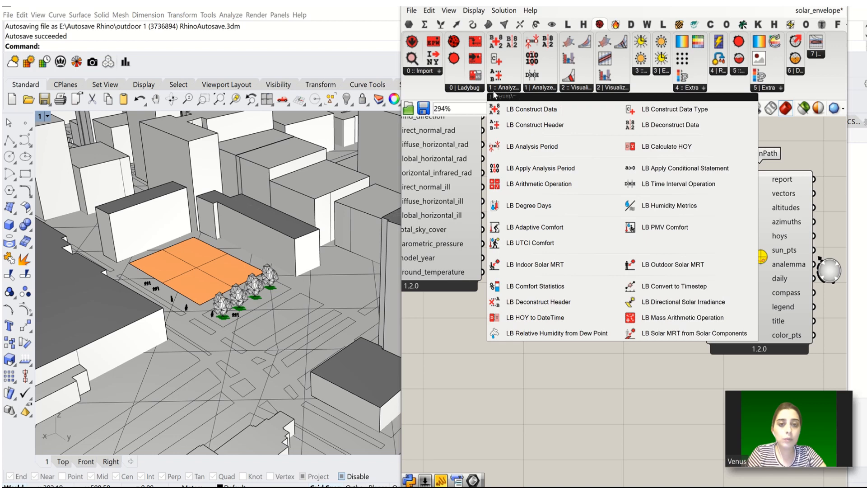
{"action": "left_click", "coordinate": [664, 147]}
{"action": "left_click", "coordinate": [543, 335]}
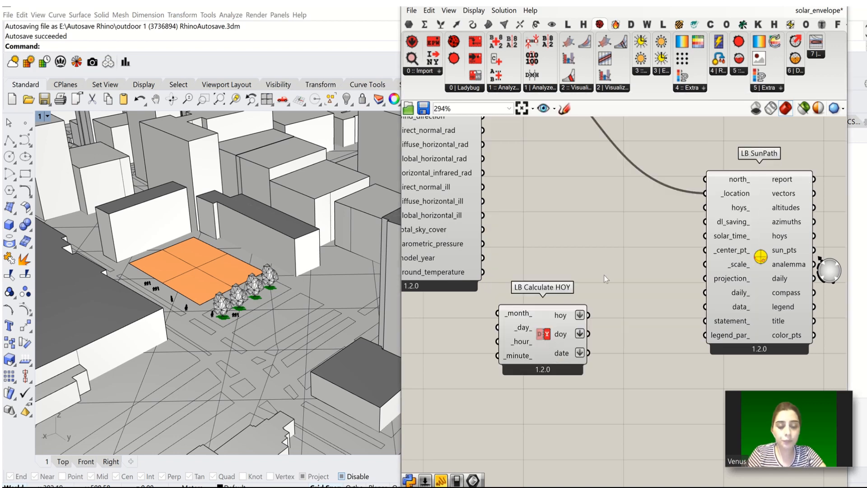
{"action": "scroll", "coordinate": [604, 278], "scroll_direction": "down", "scroll_amount": 1}
{"action": "left_click", "coordinate": [564, 331]}
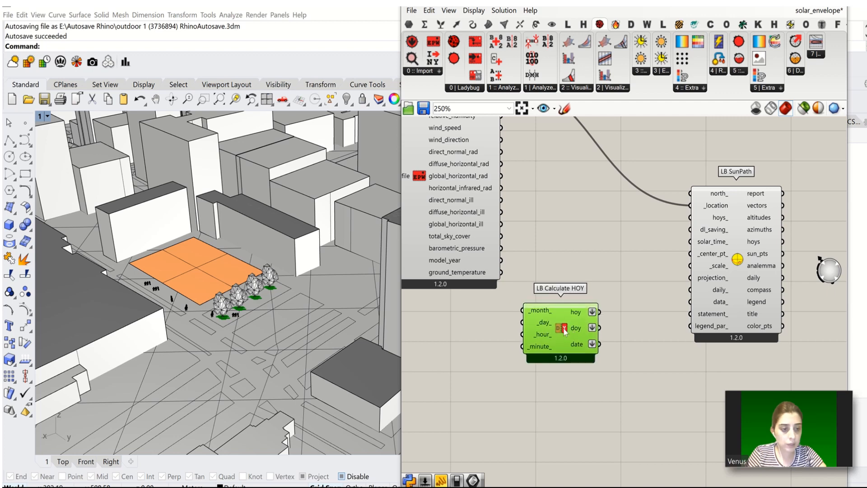
{"action": "left_click_drag", "start_coordinate": [565, 331], "coordinate": [572, 365]}
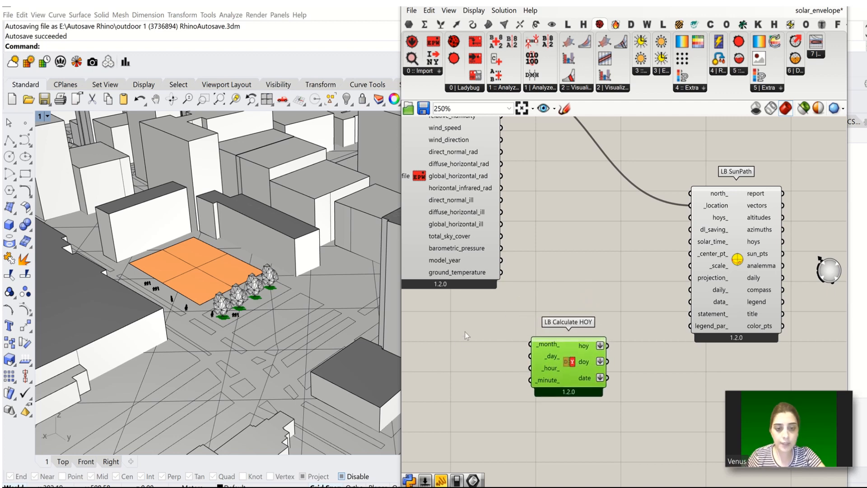
- Add a Series component and align it beside the inputs of LB Calculate HOY
{"action": "double_click", "coordinate": [480, 323]}
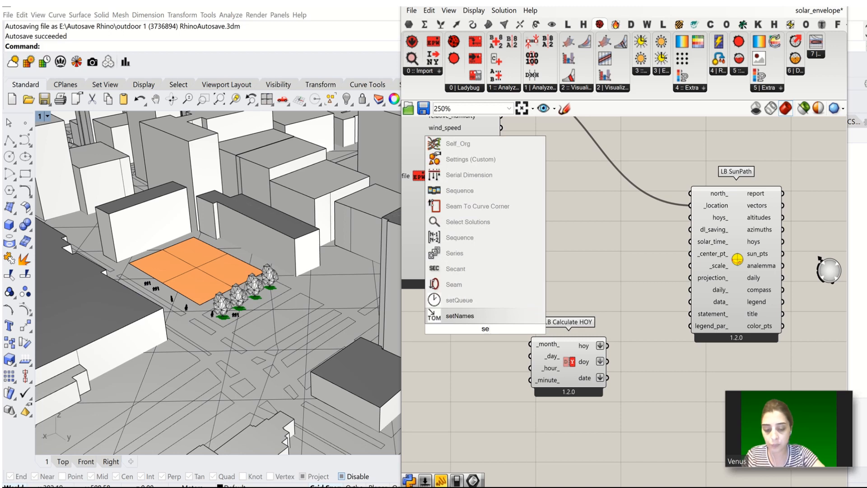
{"action": "type", "text": "r"}
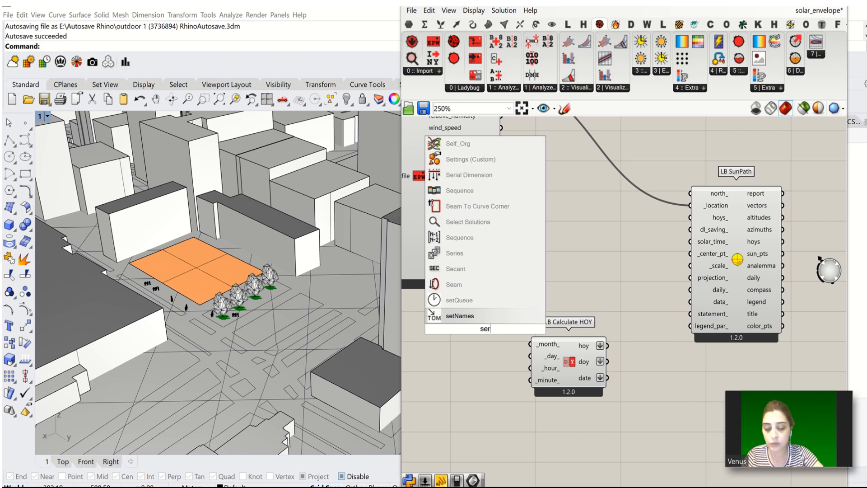
{"action": "left_click", "coordinate": [503, 315]}
{"action": "scroll", "coordinate": [626, 343], "scroll_direction": "down", "scroll_amount": 3}
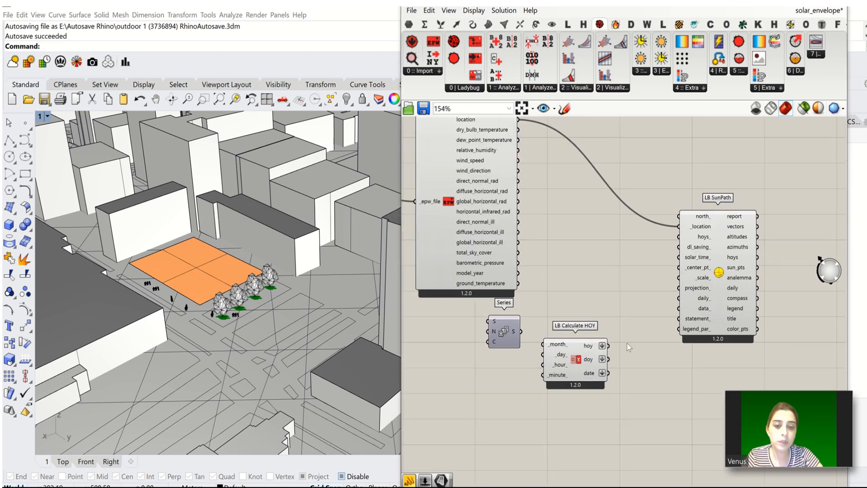
{"action": "scroll", "coordinate": [531, 335], "scroll_direction": "up", "scroll_amount": 2}
{"action": "left_click_drag", "start_coordinate": [532, 334], "coordinate": [533, 360]}
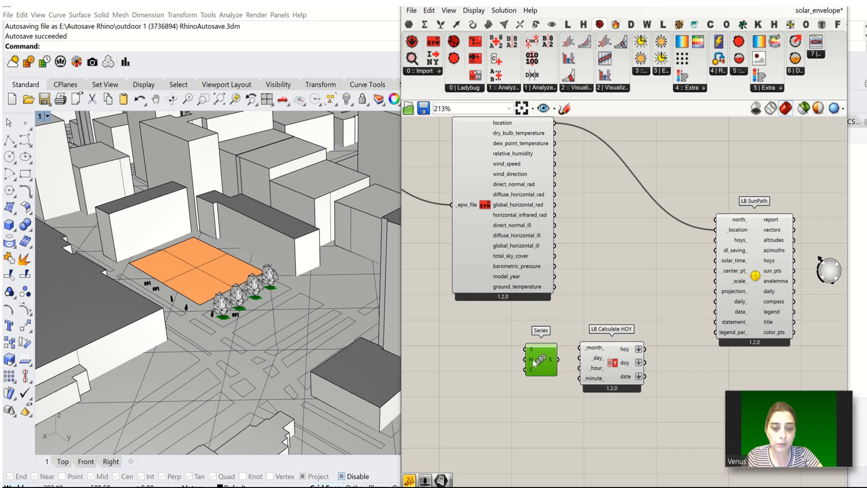
- Create two panels containing 1 and 12 beside the inputs of the Series component
{"action": "double_click", "coordinate": [505, 343]}
{"action": "type", "text": "1"}
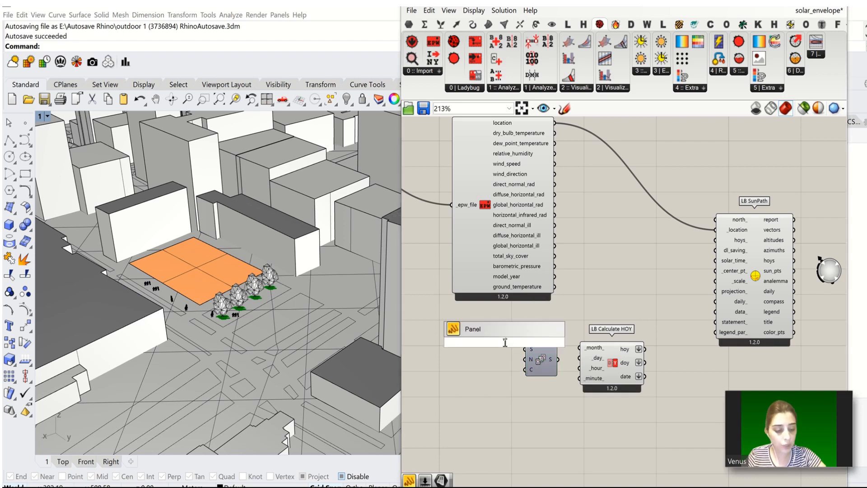
{"action": "key", "text": "Return"}
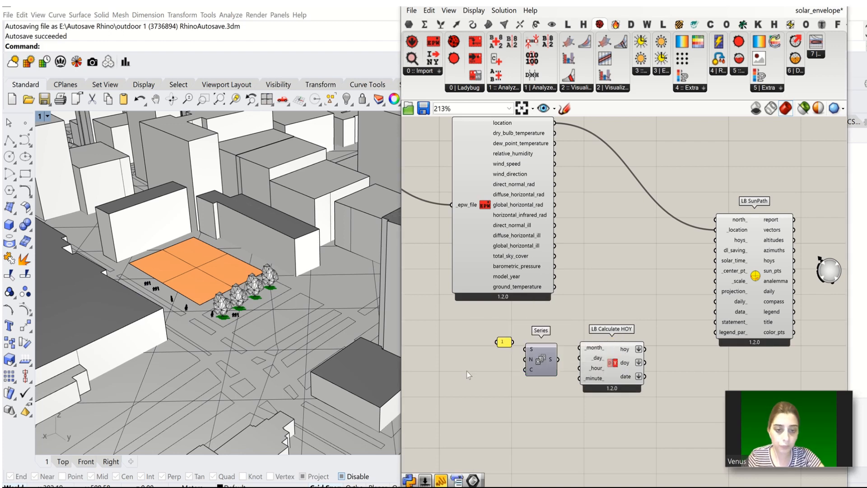
{"action": "double_click", "coordinate": [467, 371]}
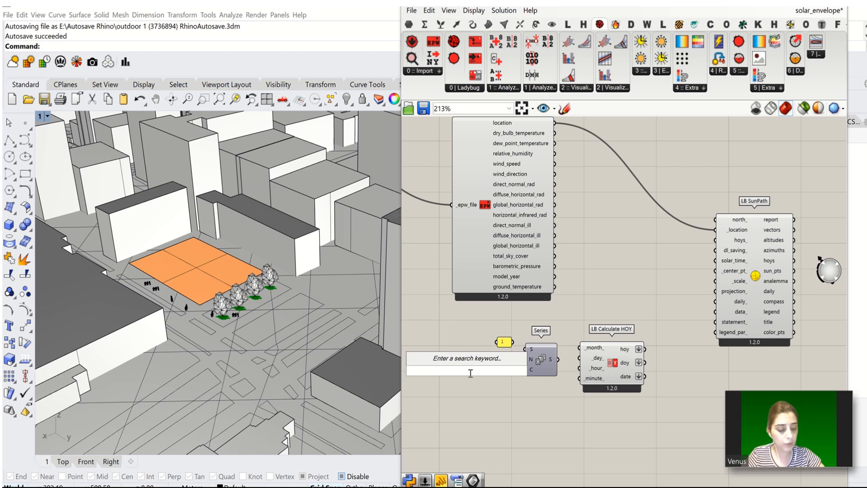
{"action": "type", "text": "\"12"}
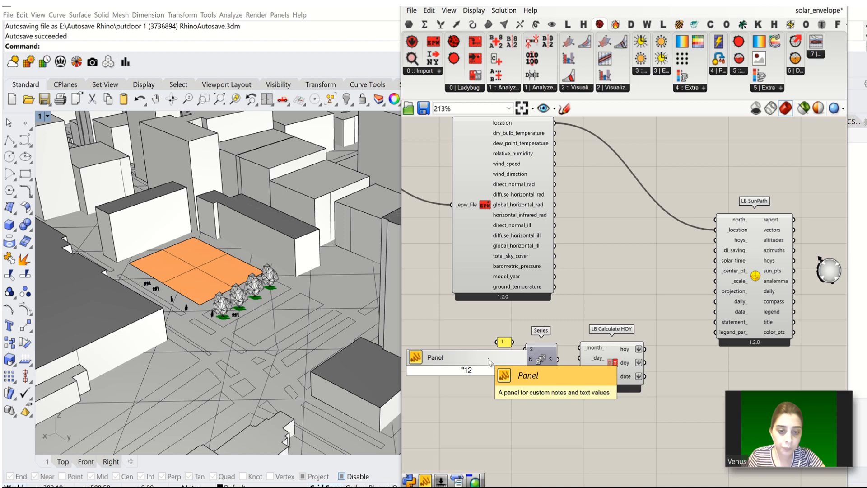
{"action": "key", "text": "Return"}
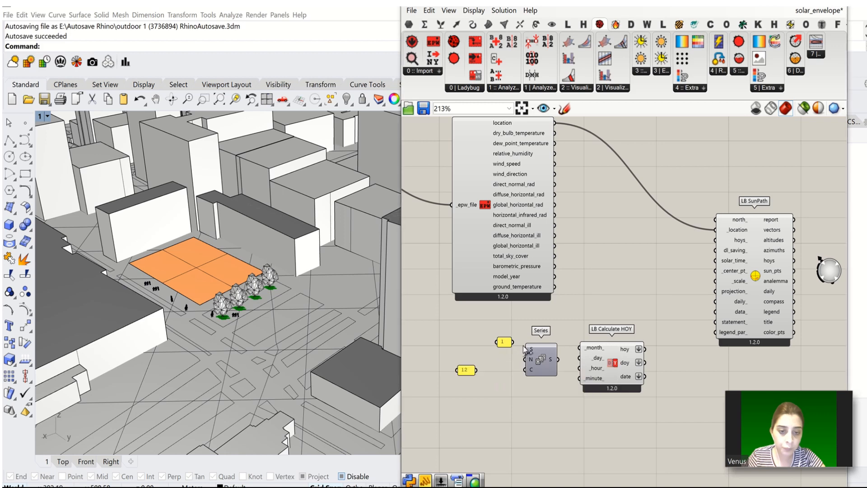
- Wire panel 1 to the Series S input and panel 12 to C, and feed the Series output into _month_ of LB Calculate HOY
{"action": "left_click_drag", "start_coordinate": [513, 342], "coordinate": [525, 349]}
{"action": "left_click_drag", "start_coordinate": [476, 370], "coordinate": [525, 369]}
{"action": "left_click_drag", "start_coordinate": [504, 342], "coordinate": [483, 331]}
{"action": "left_click_drag", "start_coordinate": [533, 362], "coordinate": [528, 346]}
{"action": "left_click_drag", "start_coordinate": [466, 368], "coordinate": [467, 356]}
{"action": "double_click", "coordinate": [536, 407]}
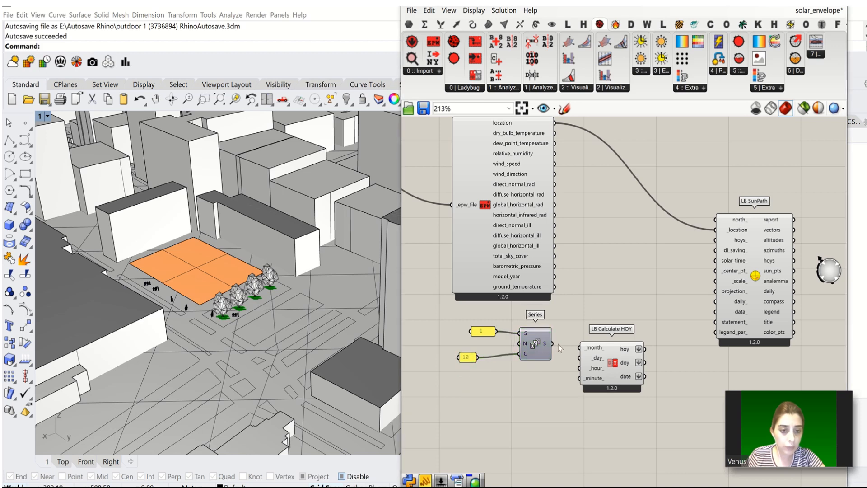
{"action": "left_click_drag", "start_coordinate": [553, 343], "coordinate": [579, 348]}
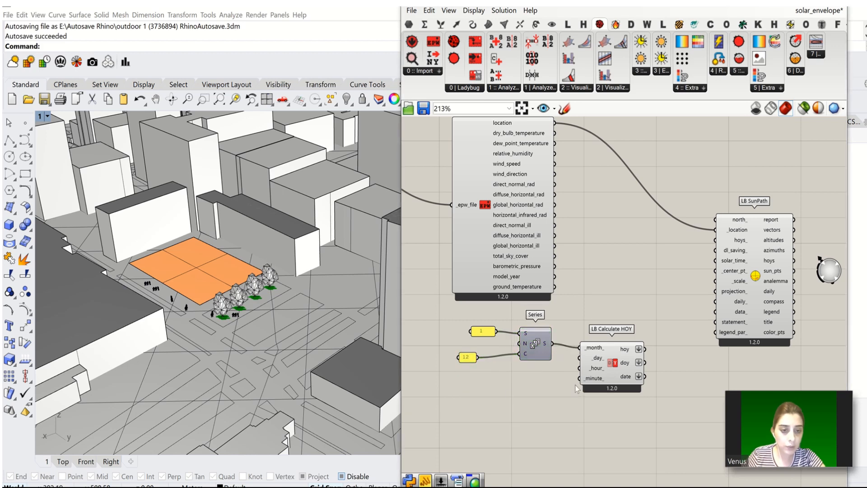
- Add a second Series component directly below the first one
{"action": "double_click", "coordinate": [540, 393]}
{"action": "type", "text": "se"}
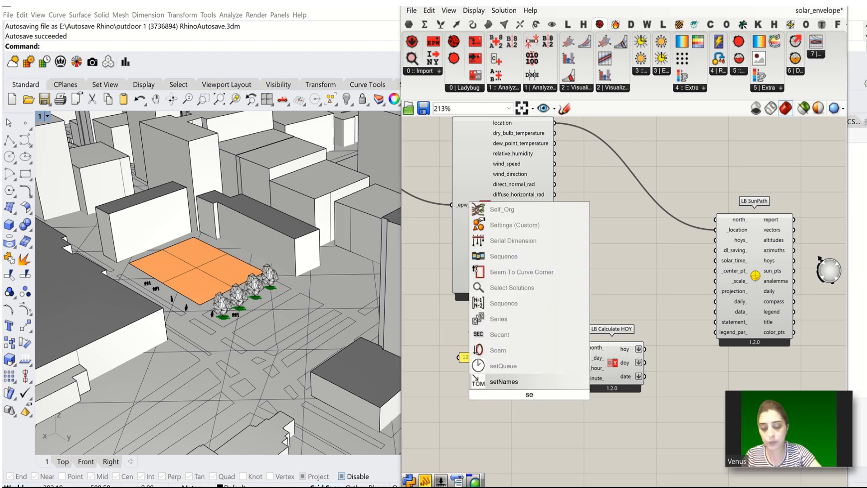
{"action": "type", "text": "ri"}
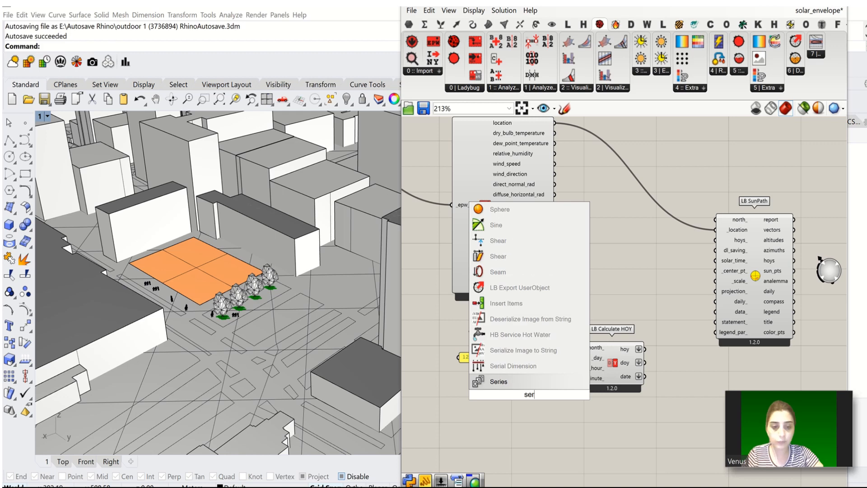
{"action": "left_click", "coordinate": [508, 381]}
{"action": "scroll", "coordinate": [509, 402], "scroll_direction": "up", "scroll_amount": 2}
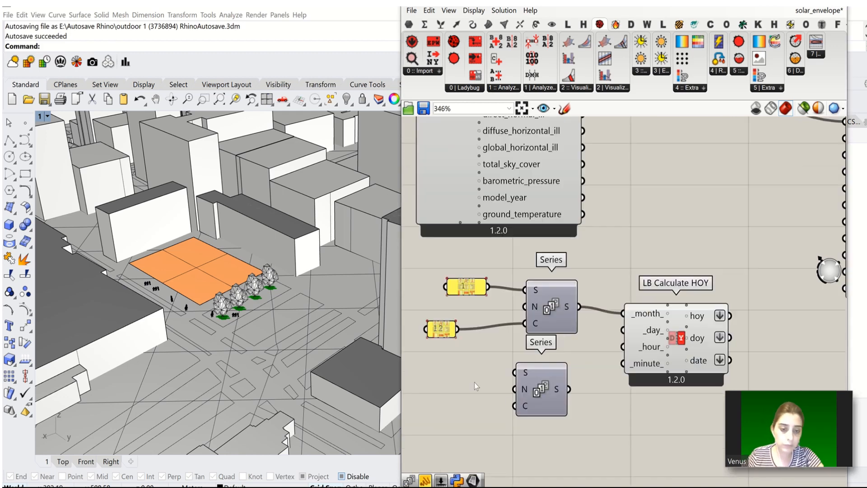
- Create a number slider with the value 8 and connect it to the S input of the second Series
{"action": "double_click", "coordinate": [474, 370]}
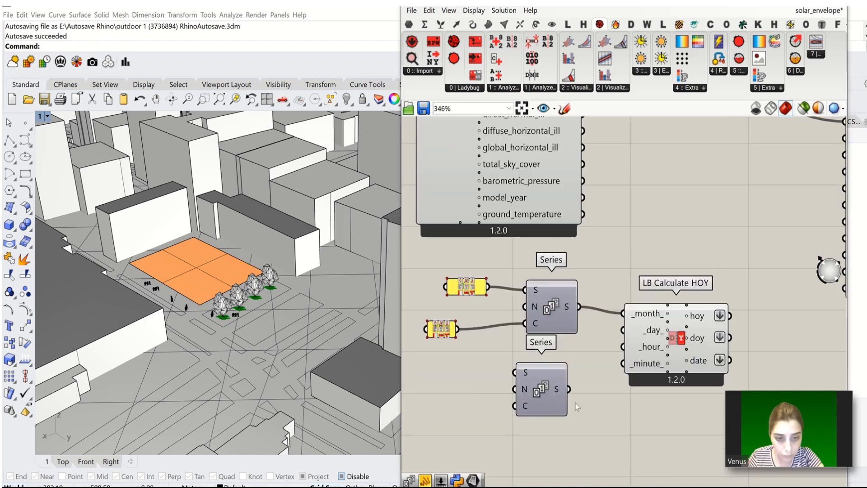
{"action": "double_click", "coordinate": [459, 373]}
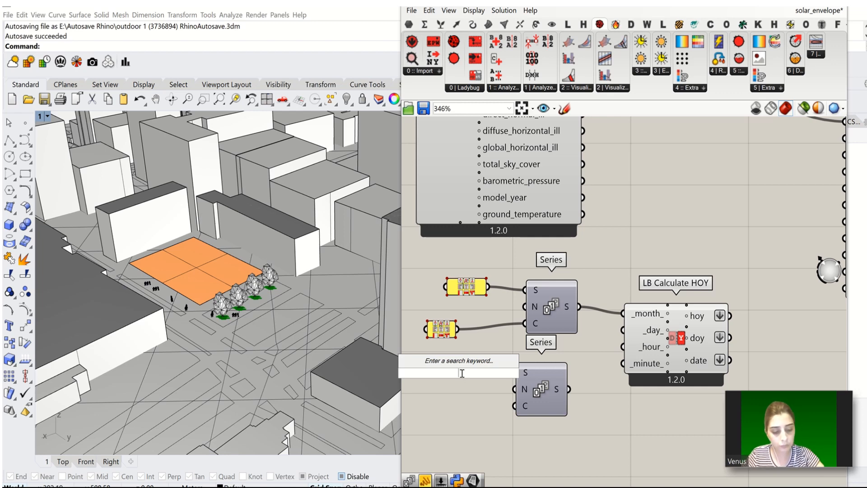
{"action": "type", "text": "number slider"}
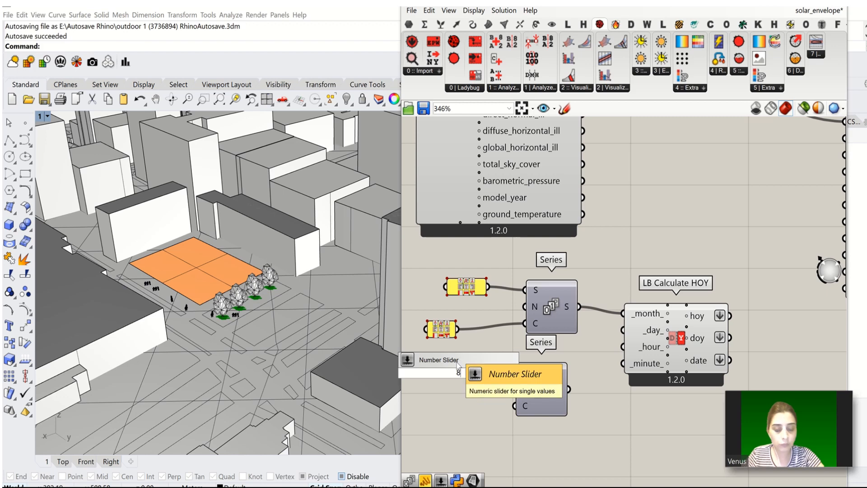
{"action": "key", "text": "Return"}
{"action": "scroll", "coordinate": [559, 369], "scroll_direction": "down", "scroll_amount": 2}
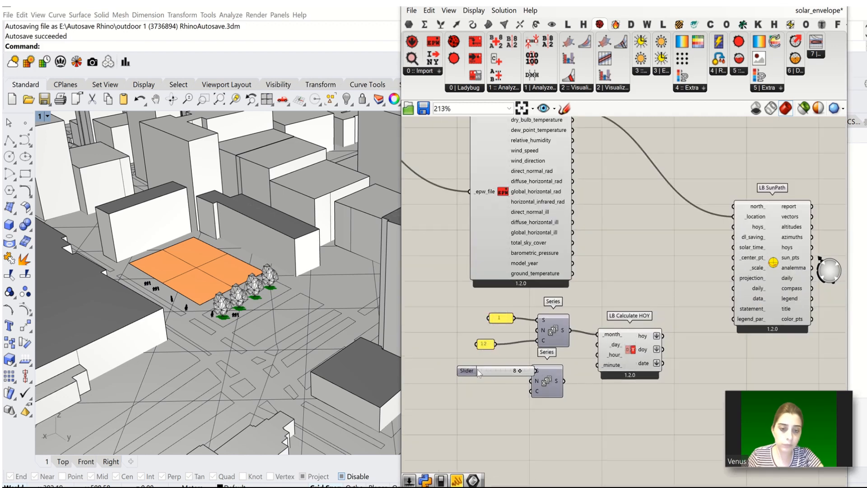
{"action": "mouse_move", "coordinate": [531, 370]}
{"action": "left_mouse_down"}
{"action": "mouse_move", "coordinate": [469, 364]}
{"action": "mouse_move", "coordinate": [531, 370]}
{"action": "left_mouse_up"}
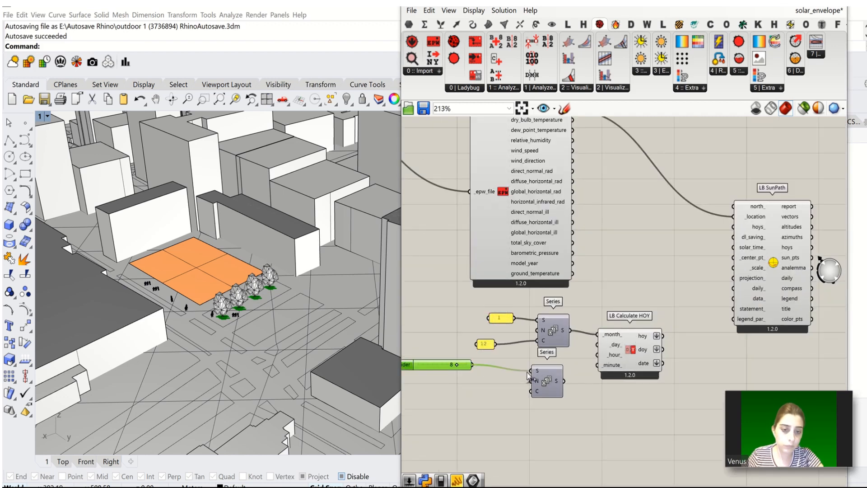
{"action": "left_click", "coordinate": [475, 396]}
{"action": "double_click", "coordinate": [475, 396]}
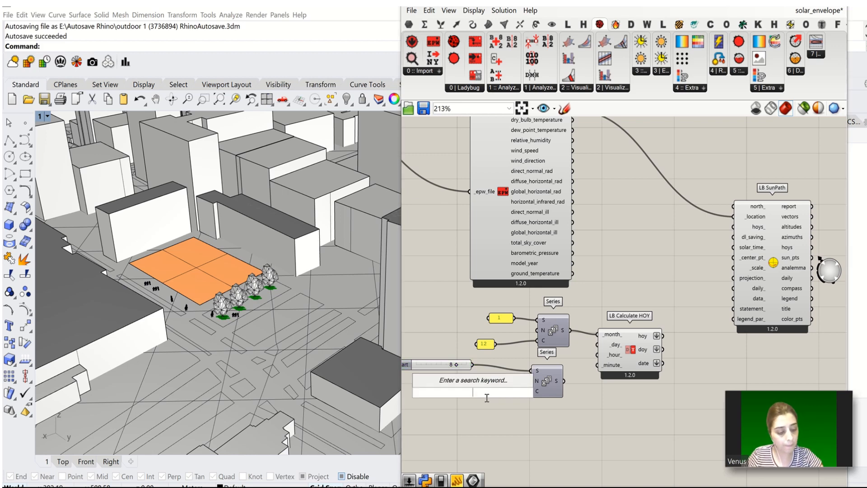
{"action": "type", "text": "16"}
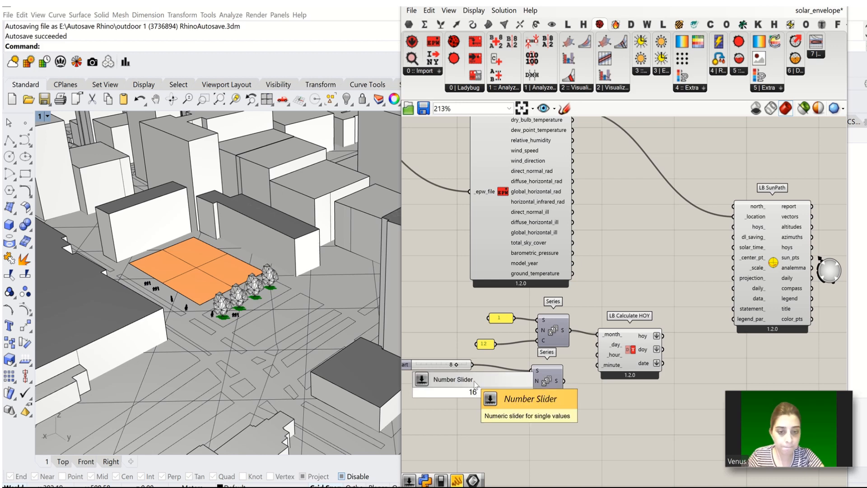
{"action": "key", "text": "Return"}
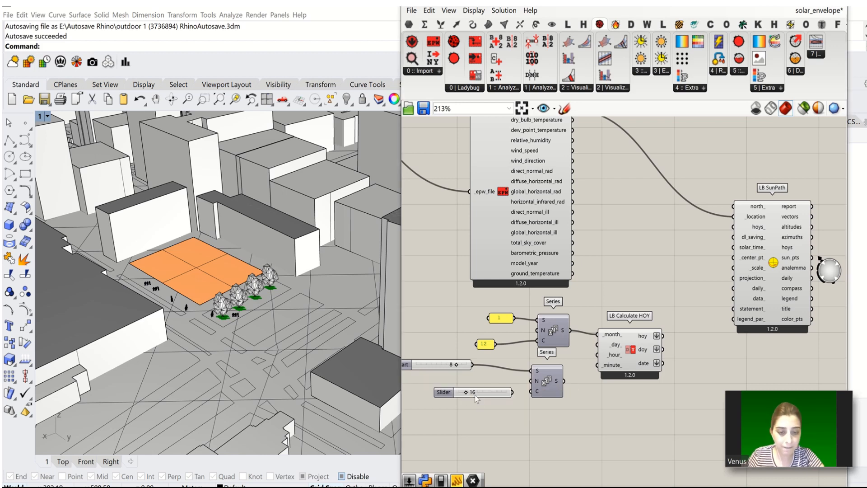
{"action": "key", "text": "ctrl+z"}
- Add a number slider with the value 13 beside the second Series component, below the Start slider
{"action": "double_click", "coordinate": [467, 391]}
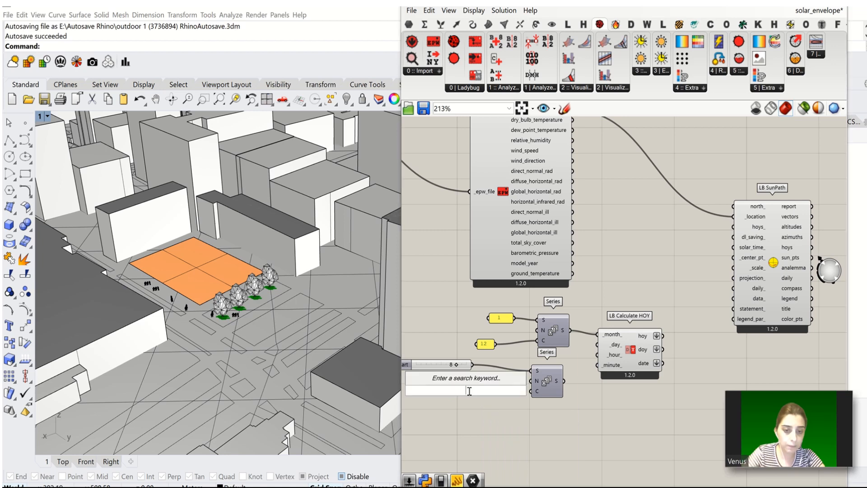
{"action": "type", "text": "13"}
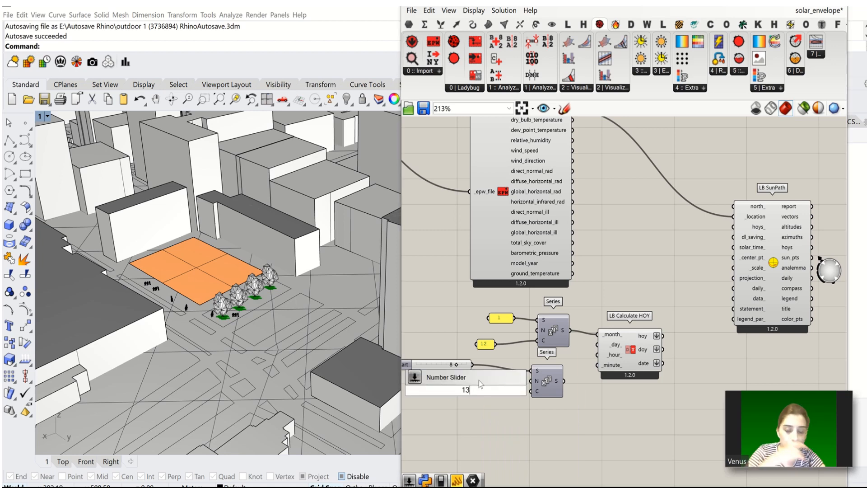
{"action": "key", "text": "Return"}
{"action": "scroll", "coordinate": [516, 410], "scroll_direction": "down", "scroll_amount": 3}
{"action": "scroll", "coordinate": [483, 403], "scroll_direction": "up", "scroll_amount": 5}
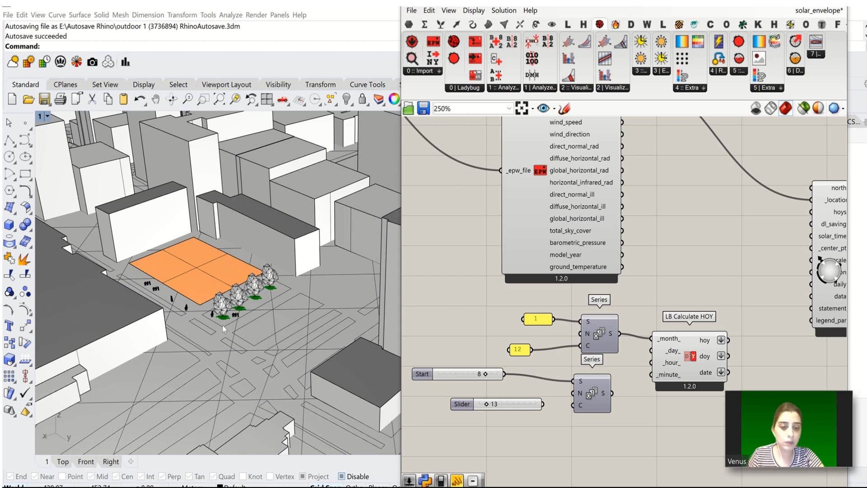
- Create a number slider with the value 9, connect it to the C input of the second Series, and reduce it to 8
{"action": "double_click", "coordinate": [494, 387]}
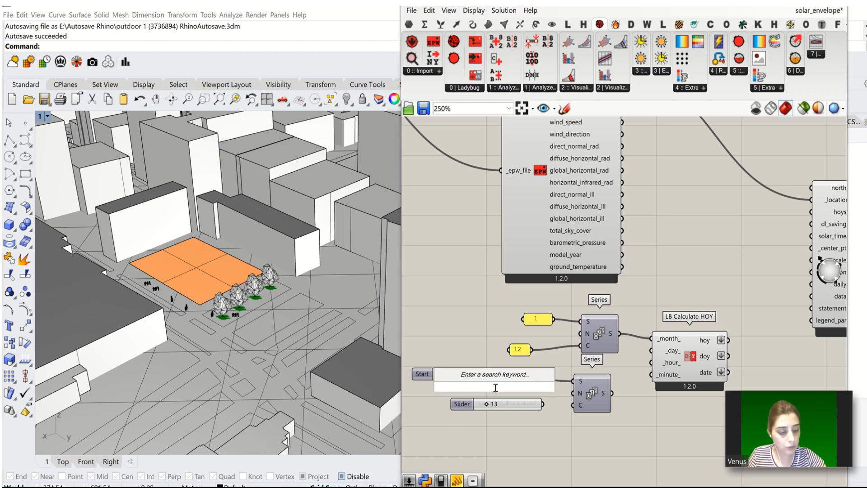
{"action": "type", "text": "9"}
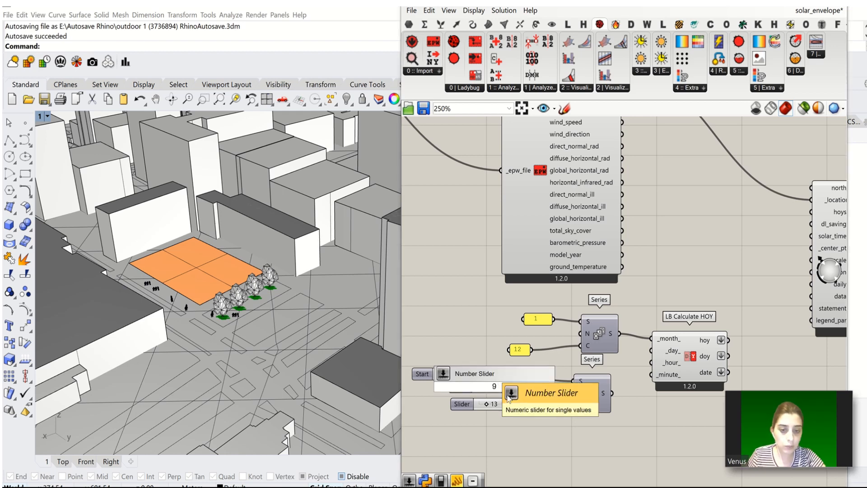
{"action": "left_click", "coordinate": [496, 377]}
{"action": "left_click_drag", "start_coordinate": [542, 386], "coordinate": [582, 405]}
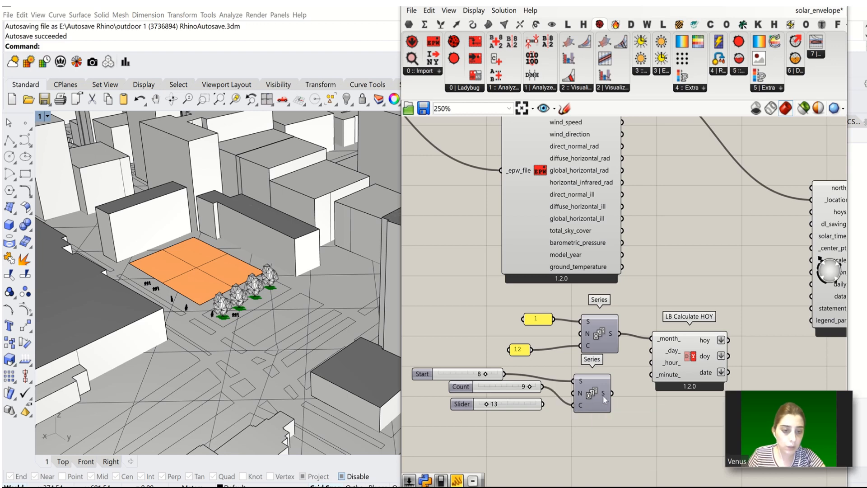
{"action": "mouse_move", "coordinate": [604, 398]}
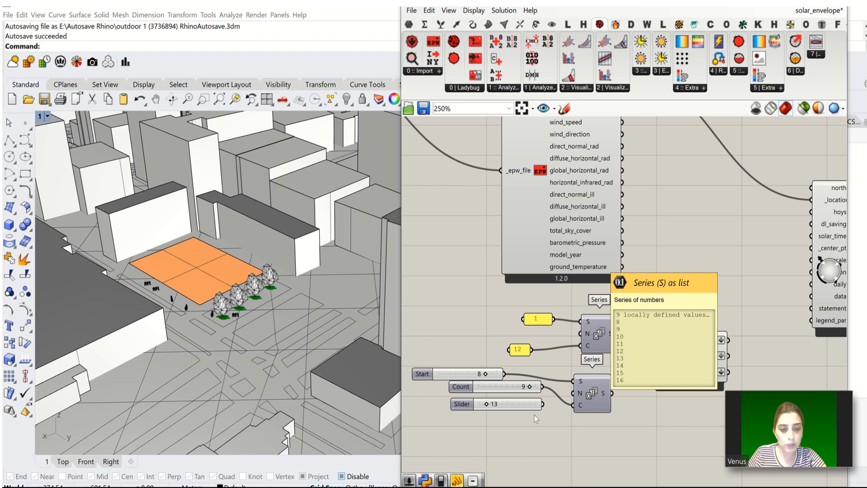
{"action": "left_click_drag", "start_coordinate": [531, 386], "coordinate": [526, 387]}
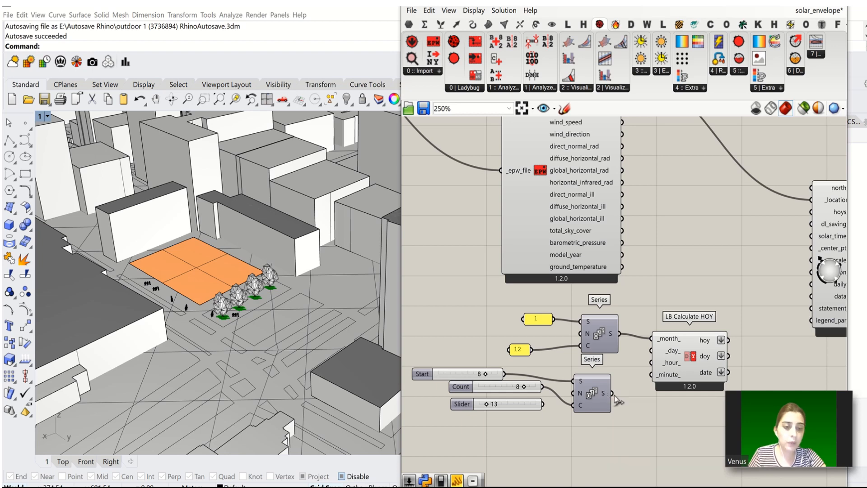
- Wire the second Series output to _minute_ of LB Calculate HOY and delete the unconnected slider of 13
{"action": "left_click_drag", "start_coordinate": [613, 393], "coordinate": [651, 374]}
{"action": "left_click", "coordinate": [519, 404]}
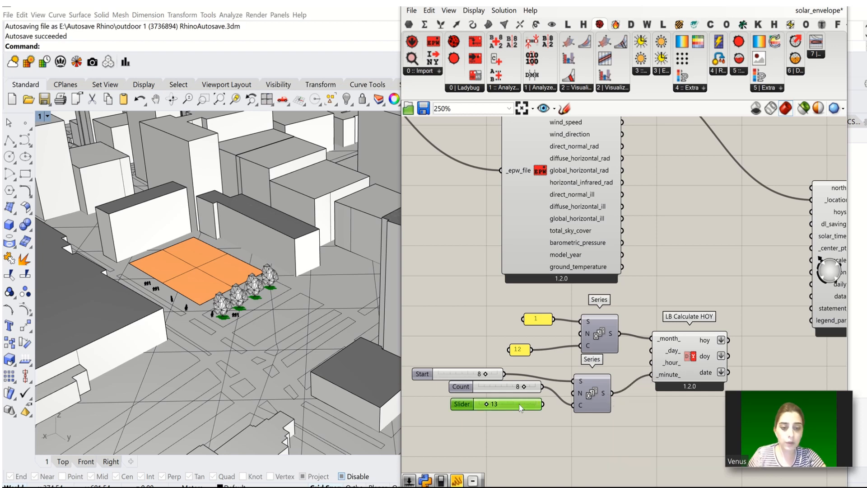
{"action": "key", "text": "Delete"}
{"action": "scroll", "coordinate": [518, 391], "scroll_direction": "down", "scroll_amount": 3}
{"action": "scroll", "coordinate": [657, 370], "scroll_direction": "up", "scroll_amount": 3}
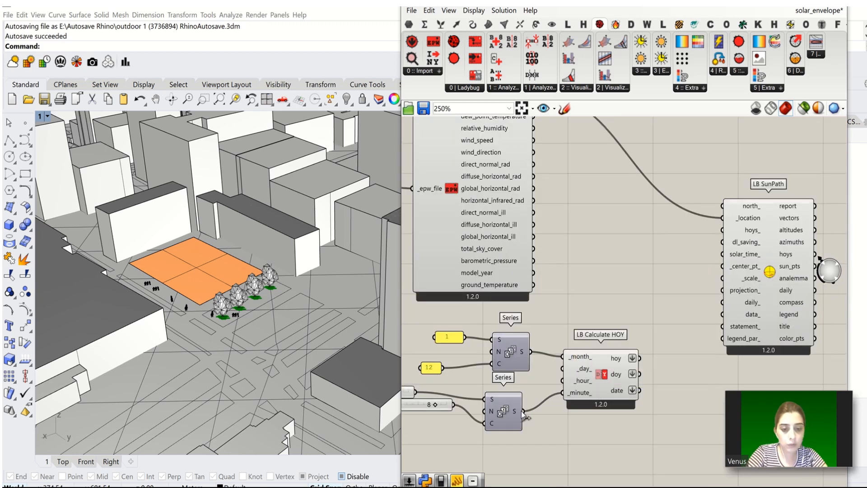
- Connect the second Series output to _hour_ of LB Calculate HOY and disconnect it from _minute_
{"action": "left_click_drag", "start_coordinate": [523, 412], "coordinate": [563, 381]}
{"action": "right_click", "coordinate": [570, 397]}
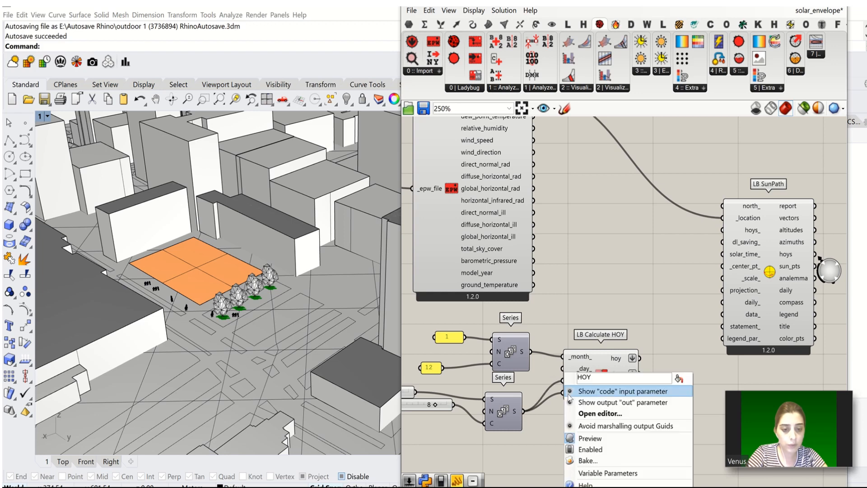
{"action": "key", "text": "Escape"}
{"action": "scroll", "coordinate": [570, 396], "scroll_direction": "up", "scroll_amount": 5}
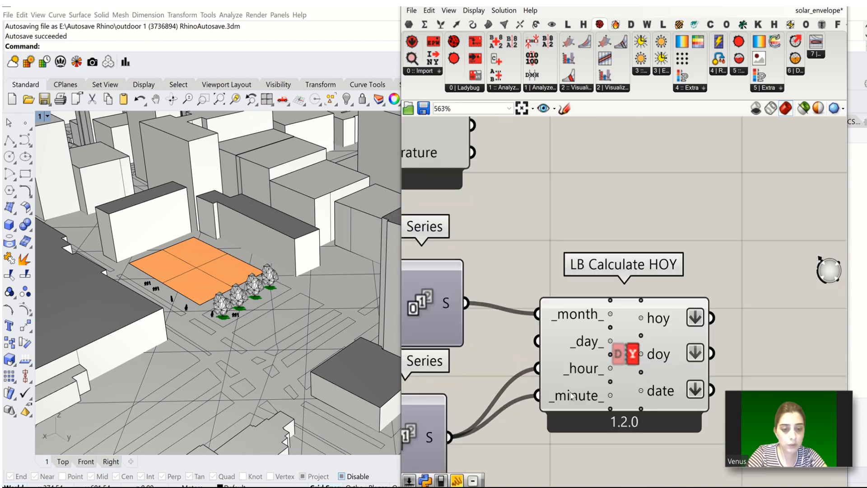
{"action": "right_click", "coordinate": [572, 396]}
{"action": "mouse_move", "coordinate": [632, 302]}
{"action": "left_click", "coordinate": [728, 302]}
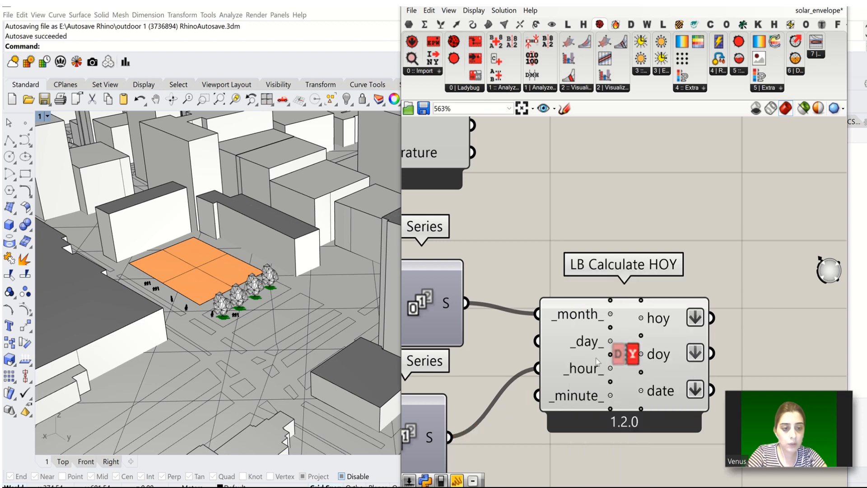
- Graft the _hour_ input of LB Calculate HOY and feed its hoy output into hoys_ of LB SunPath
{"action": "right_click", "coordinate": [543, 369]}
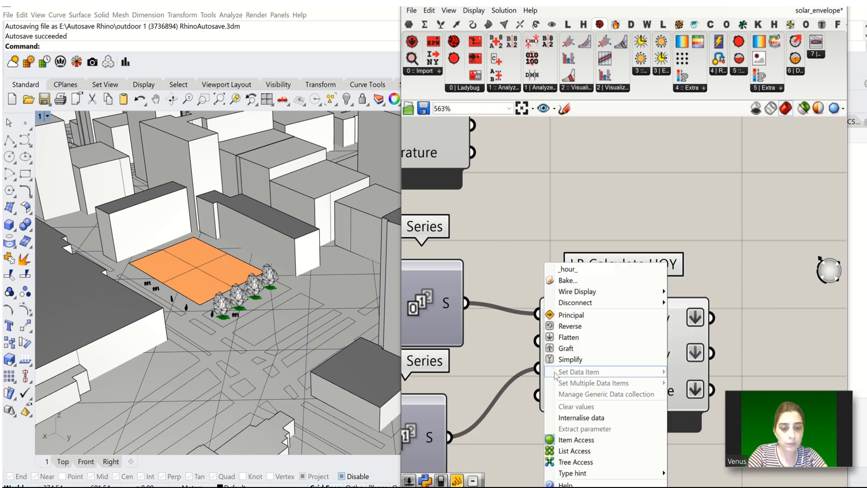
{"action": "left_click", "coordinate": [576, 349]}
{"action": "scroll", "coordinate": [592, 377], "scroll_direction": "down", "scroll_amount": 3}
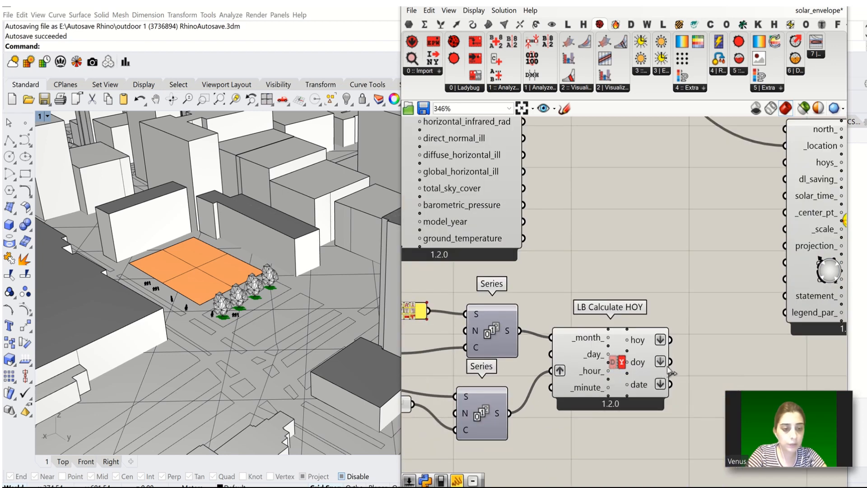
{"action": "scroll", "coordinate": [662, 411], "scroll_direction": "down", "scroll_amount": 2}
{"action": "left_click_drag", "start_coordinate": [669, 359], "coordinate": [751, 231]}
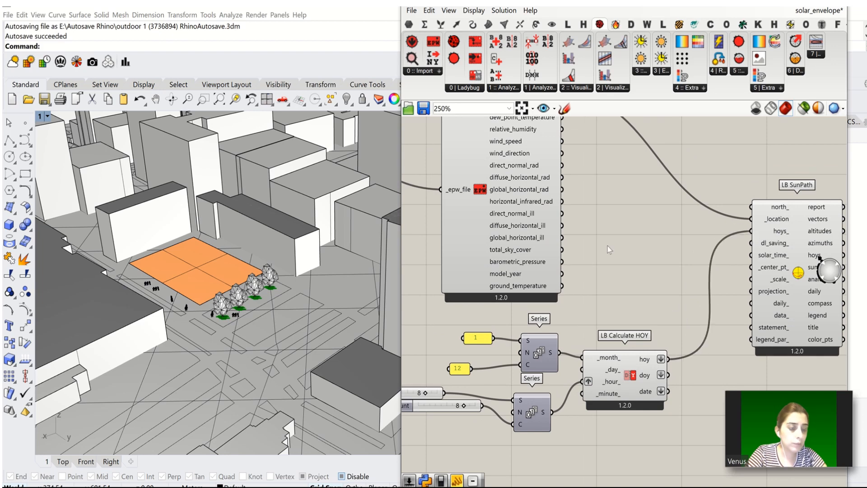
- Move the LB Import EPW, Series and LB Calculate HOY components with their inputs slightly away from LB SunPath
{"action": "scroll", "coordinate": [610, 258], "scroll_direction": "down", "scroll_amount": 3}
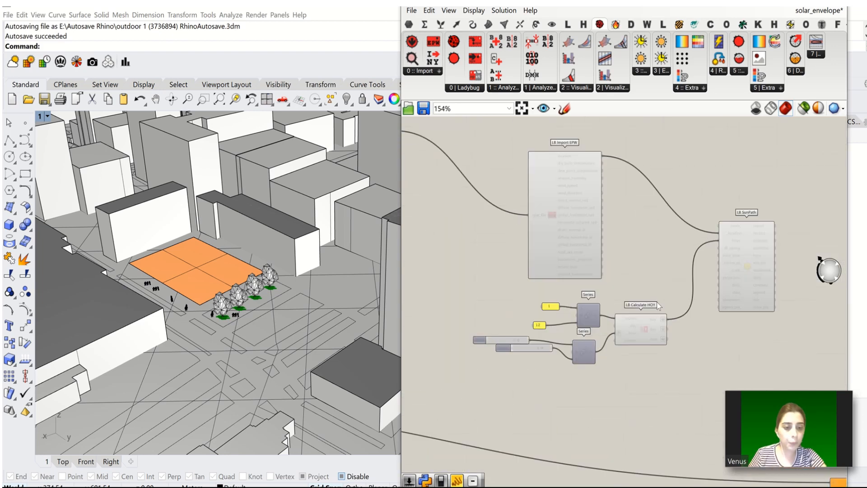
{"action": "left_click_drag", "start_coordinate": [627, 339], "coordinate": [509, 369]}
{"action": "mouse_move", "coordinate": [656, 327]}
{"action": "left_mouse_down"}
{"action": "mouse_move", "coordinate": [614, 326]}
{"action": "mouse_move", "coordinate": [646, 324]}
{"action": "left_mouse_up"}
{"action": "left_click", "coordinate": [694, 348]}
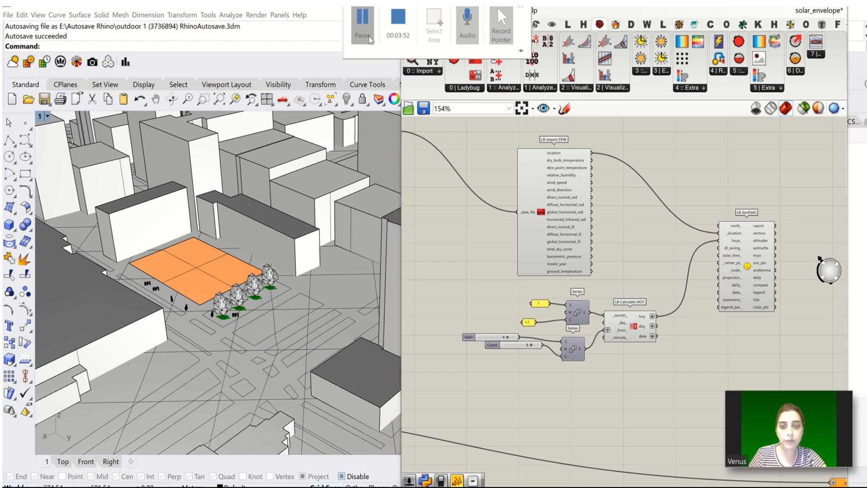
- Add a Point parameter beside the _center_pt_ input of LB SunPath
{"action": "scroll", "coordinate": [613, 244], "scroll_direction": "up", "scroll_amount": 3}
{"action": "left_click", "coordinate": [712, 236]}
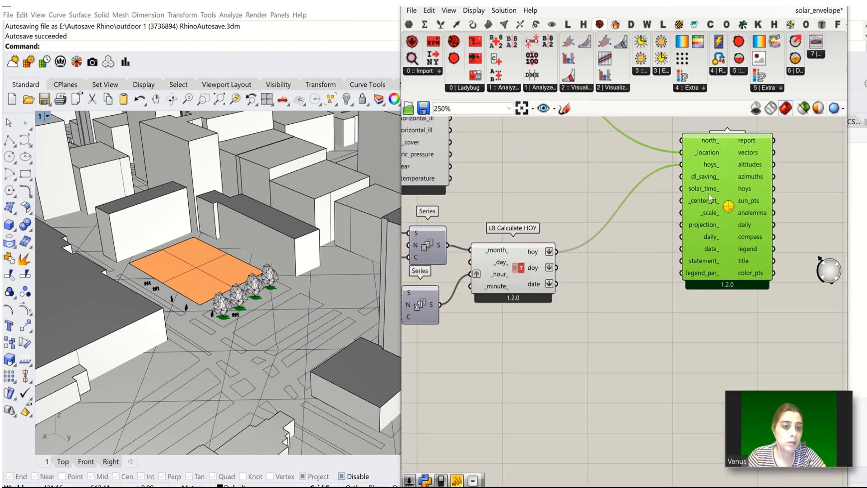
{"action": "mouse_move", "coordinate": [702, 180]}
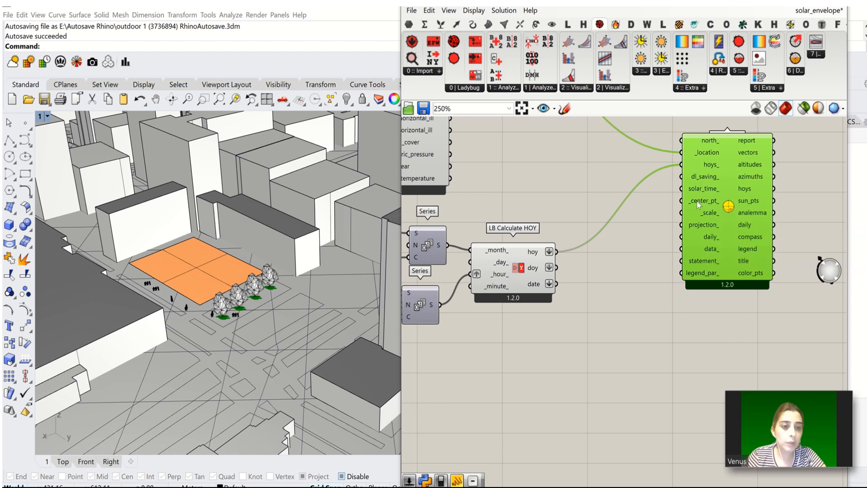
{"action": "double_click", "coordinate": [631, 226]}
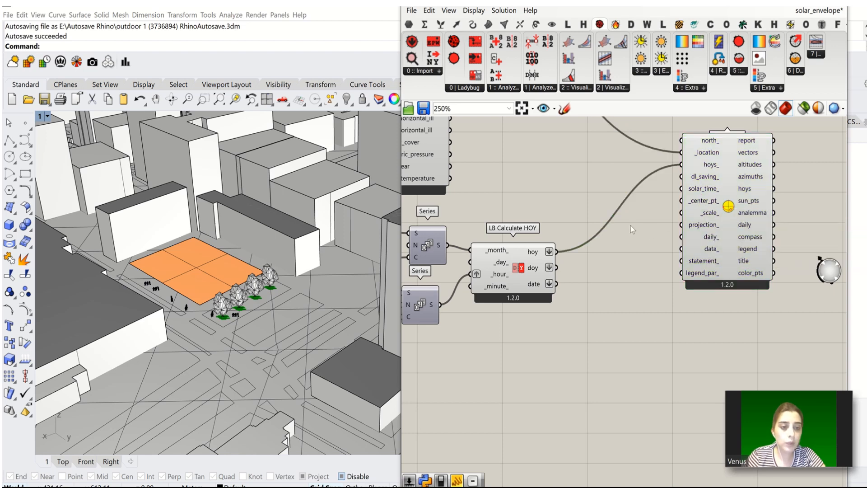
{"action": "type", "text": "point"}
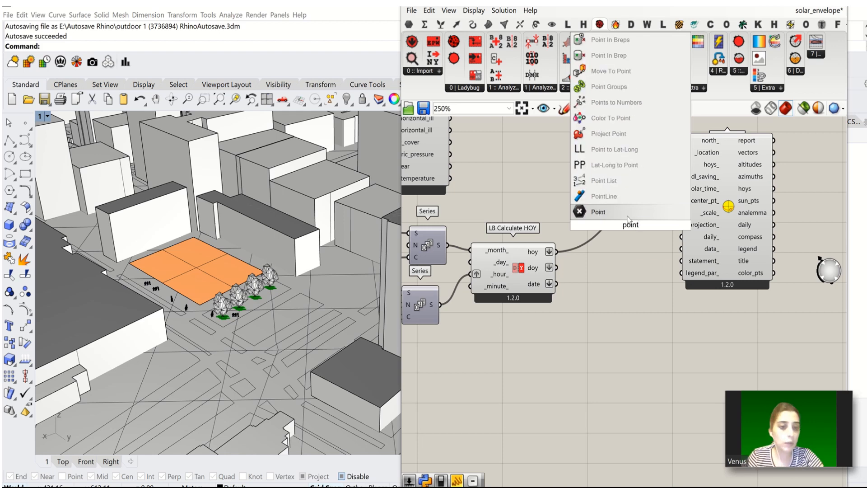
{"action": "key", "text": "Return"}
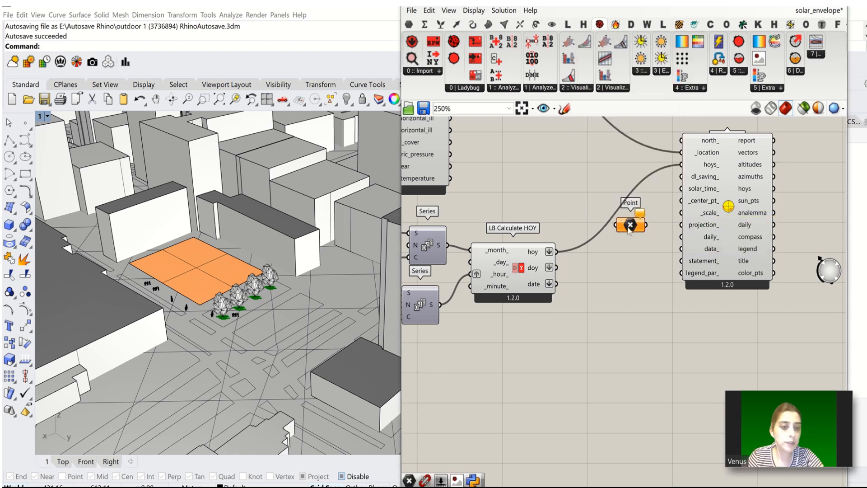
- Set the Point parameter to a single point picked at the centre of the orange site surface
{"action": "left_click", "coordinate": [200, 274]}
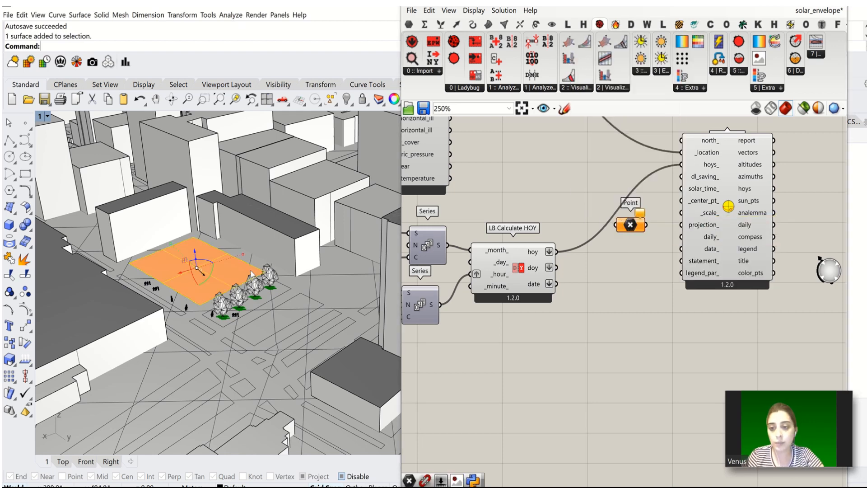
{"action": "right_click", "coordinate": [637, 227]}
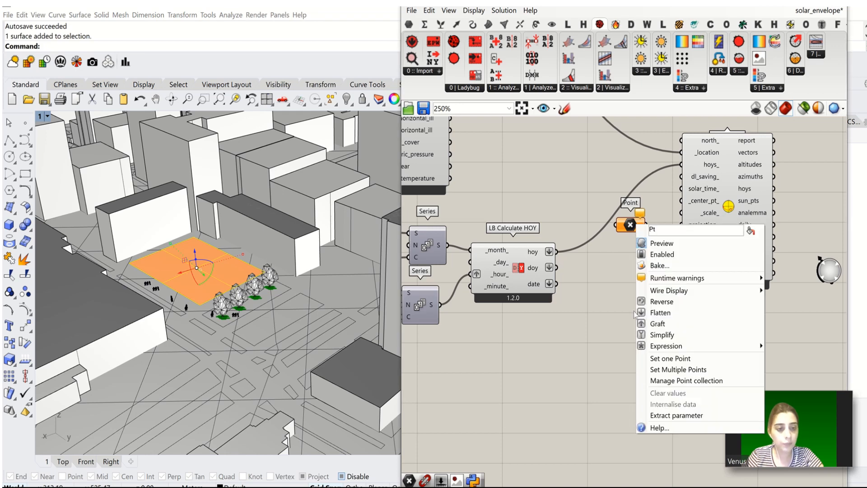
{"action": "left_click", "coordinate": [673, 359]}
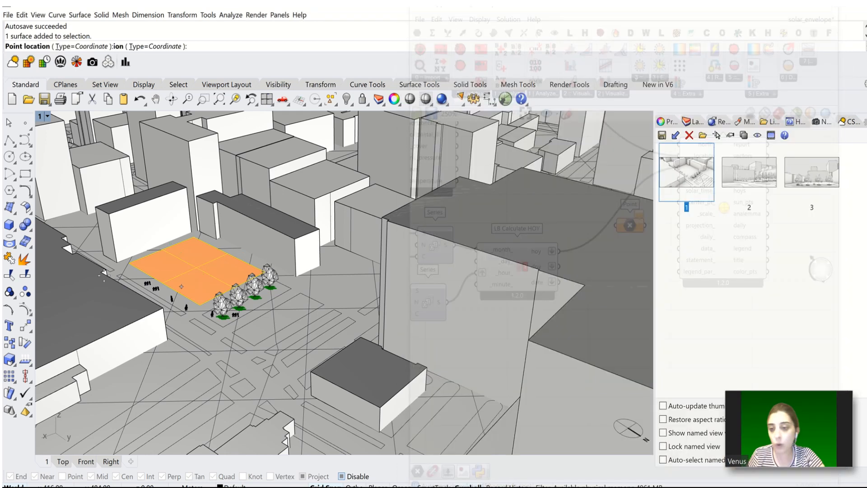
{"action": "left_click", "coordinate": [196, 266]}
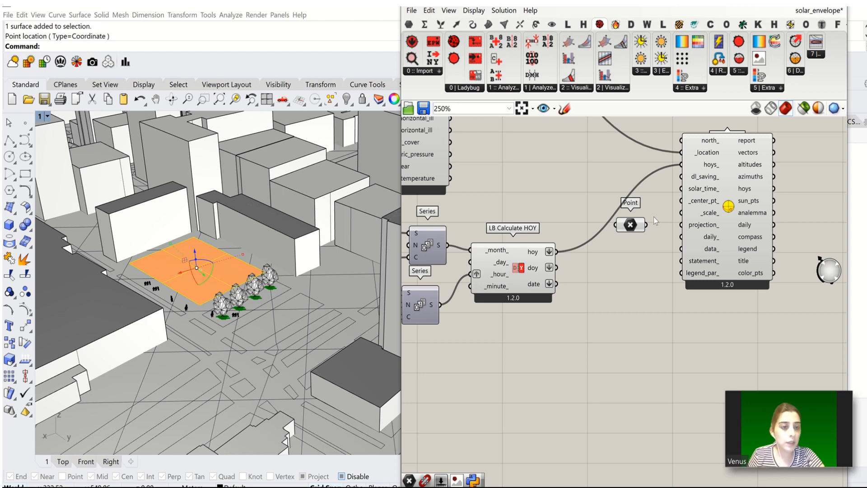
- Connect the Point to _center_pt_ of LB SunPath and highlight the sun path around the site in the Rhino viewport
{"action": "left_click_drag", "start_coordinate": [647, 224], "coordinate": [681, 201]}
{"action": "scroll", "coordinate": [329, 313], "scroll_direction": "down", "scroll_amount": 3}
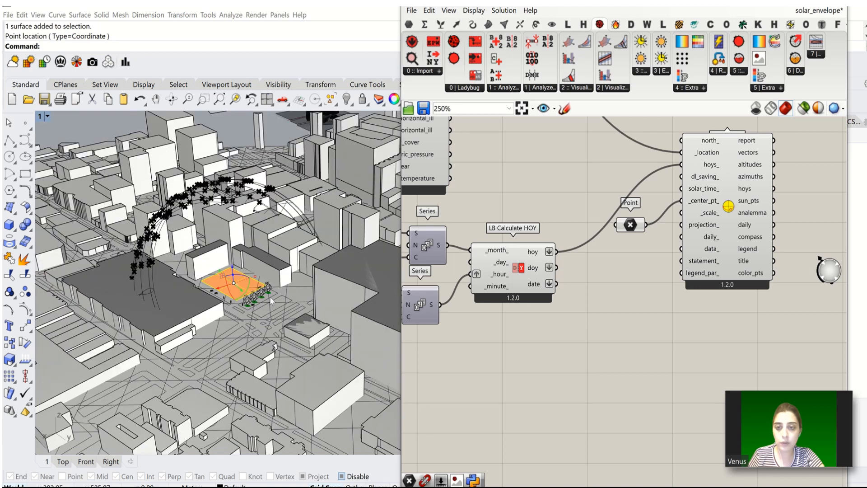
{"action": "scroll", "coordinate": [249, 266], "scroll_direction": "up", "scroll_amount": 2}
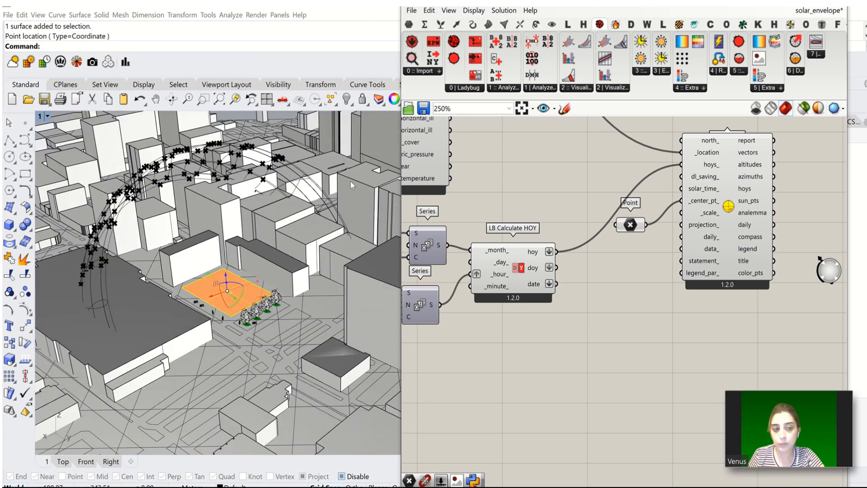
{"action": "left_click", "coordinate": [730, 208]}
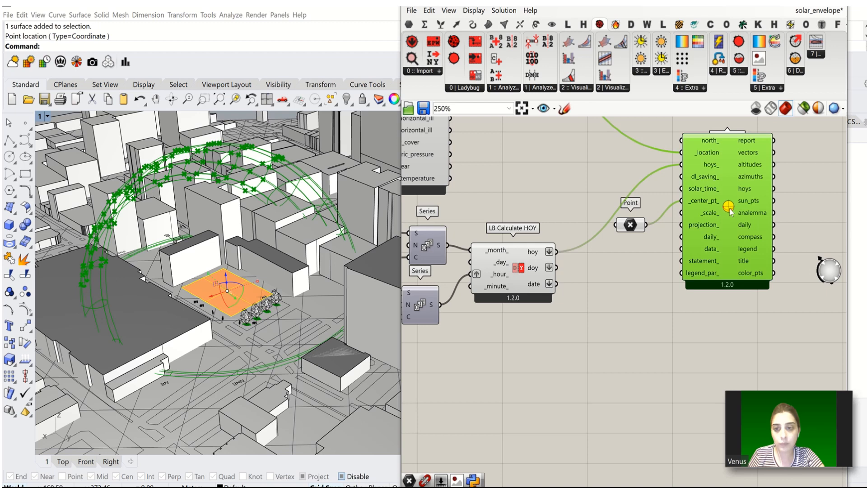
{"action": "left_click", "coordinate": [664, 332]}
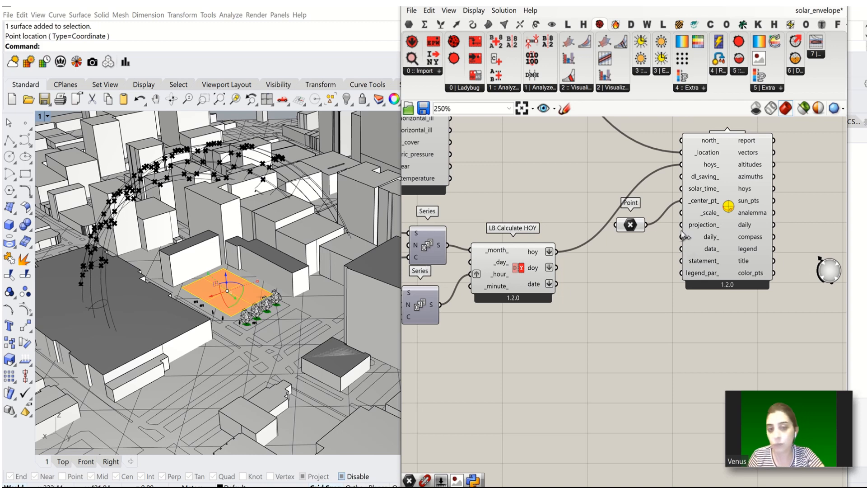
{"action": "left_click", "coordinate": [632, 227]}
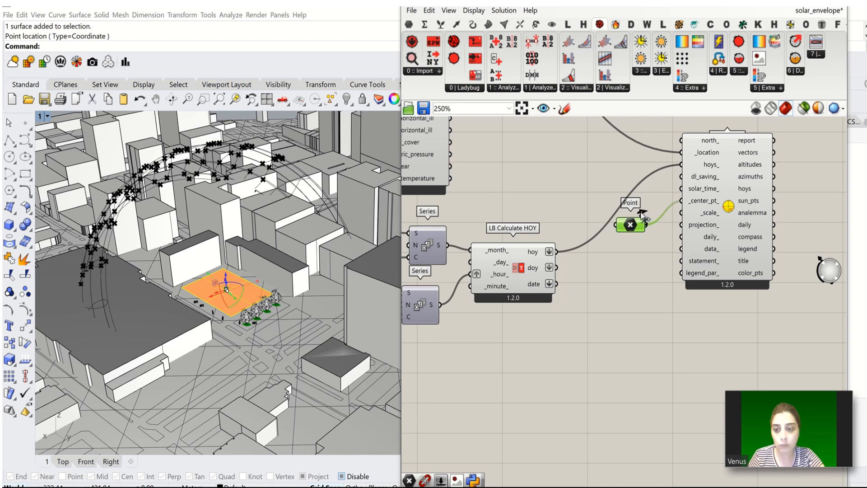
{"action": "scroll", "coordinate": [705, 246], "scroll_direction": "up", "scroll_amount": 2}
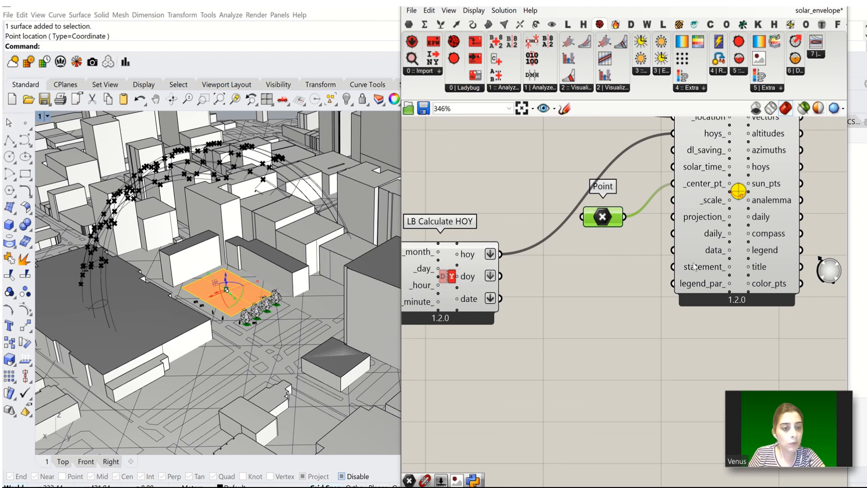
{"action": "mouse_move", "coordinate": [361, 13]}
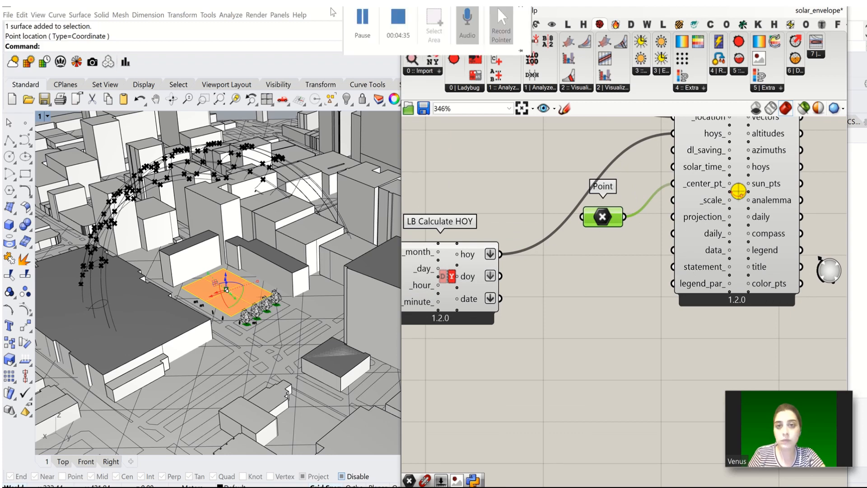
{"action": "left_click", "coordinate": [361, 16]}
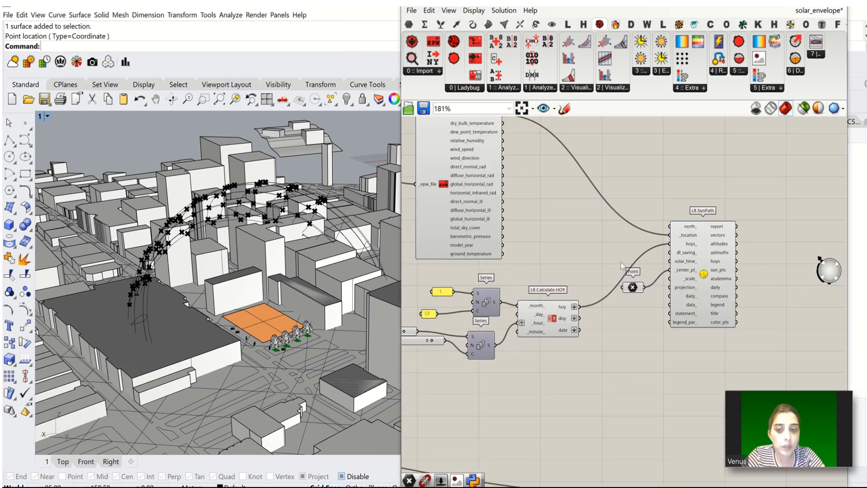
- Move the Point parameter slightly up and add a Number Slider of 1.5 beside the _scale_ input of LB SunPath
{"action": "left_click_drag", "start_coordinate": [630, 287], "coordinate": [629, 270]}
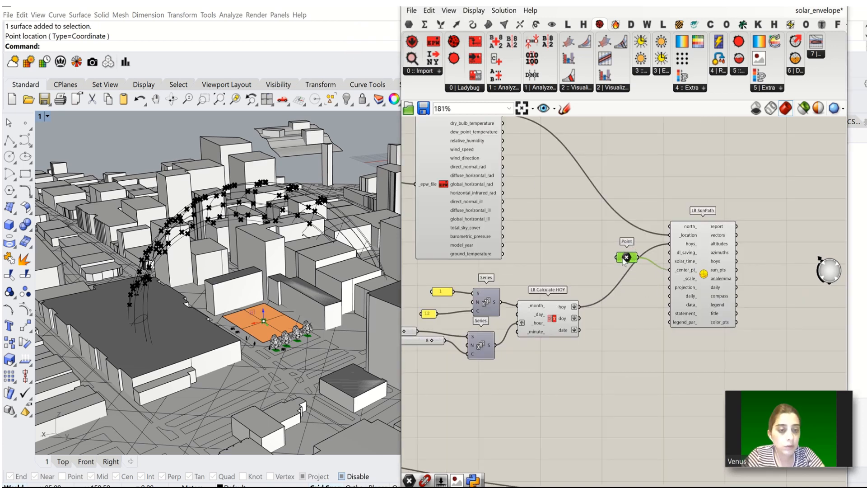
{"action": "scroll", "coordinate": [678, 275], "scroll_direction": "up", "scroll_amount": 3}
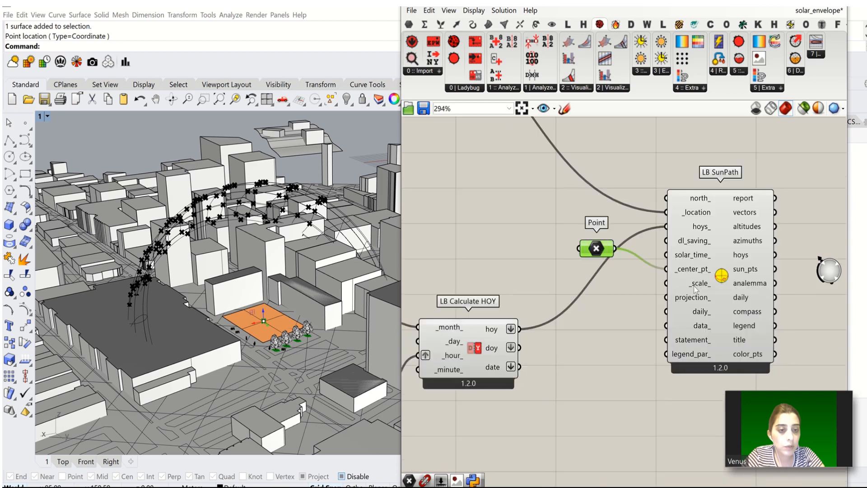
{"action": "double_click", "coordinate": [623, 286]}
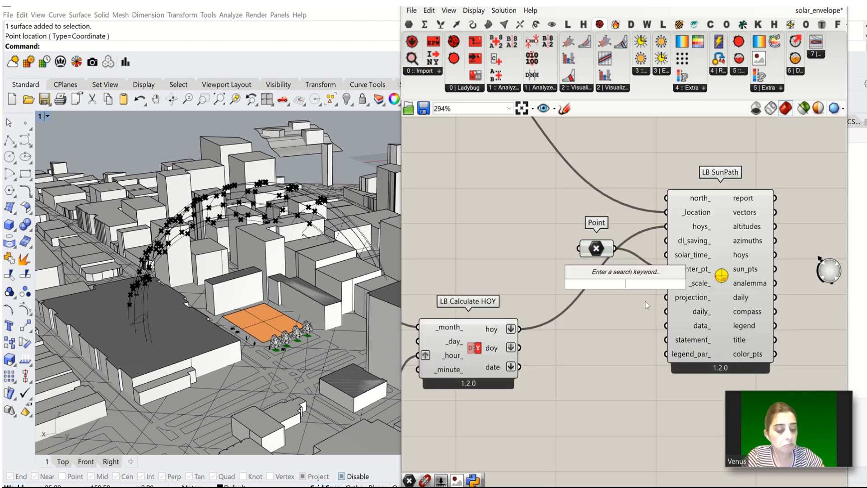
{"action": "type", "text": "1.5"}
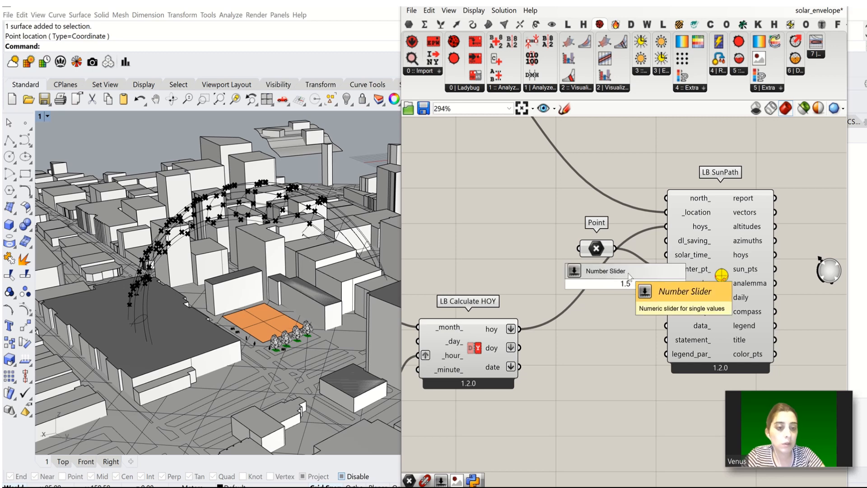
{"action": "left_click", "coordinate": [628, 284]}
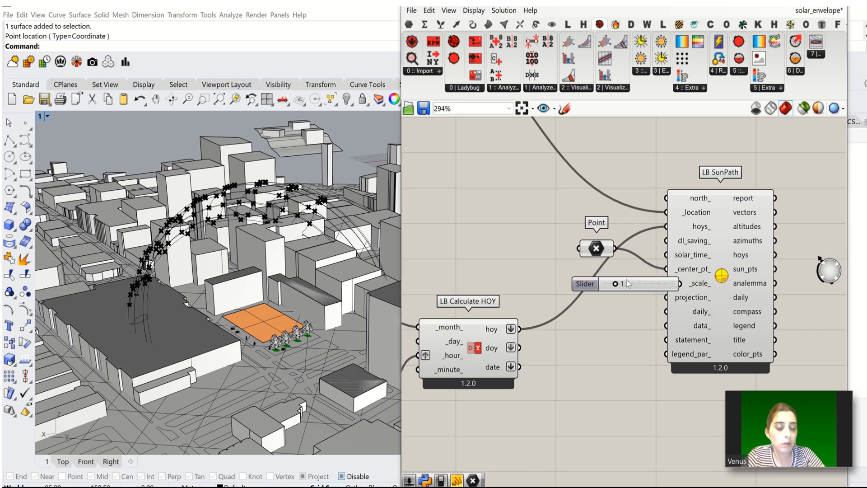
- Connect the new slider to the _scale_ input of LB SunPath and set it to 0.7
{"action": "left_click_drag", "start_coordinate": [644, 284], "coordinate": [665, 283]}
{"action": "mouse_move", "coordinate": [581, 282]}
{"action": "left_mouse_down"}
{"action": "mouse_move", "coordinate": [570, 283]}
{"action": "mouse_move", "coordinate": [590, 283]}
{"action": "mouse_move", "coordinate": [577, 283]}
{"action": "left_mouse_up"}
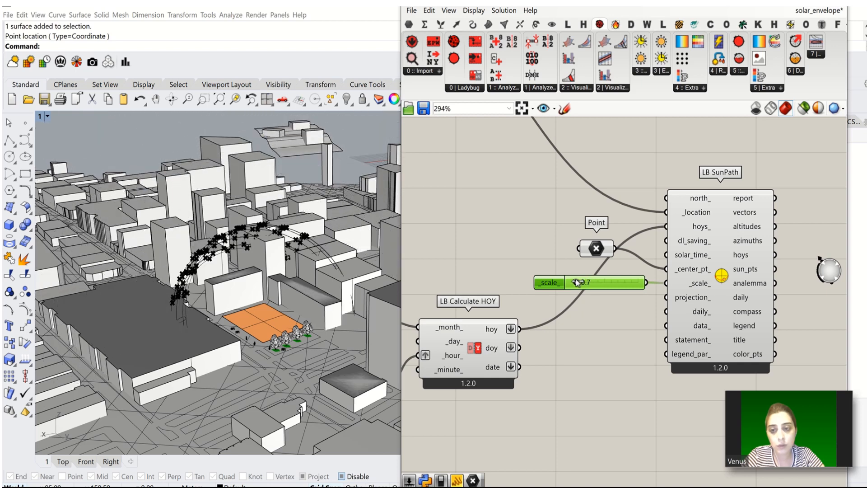
{"action": "left_click", "coordinate": [600, 334]}
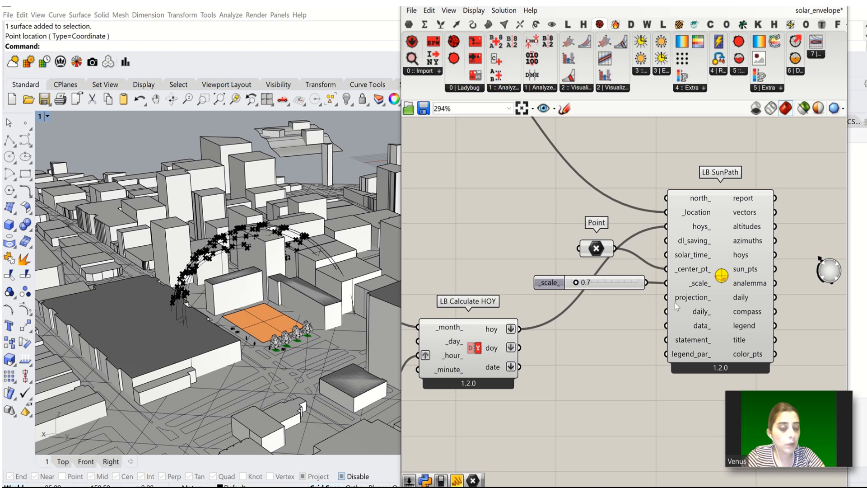
- Connect dry_bulb_temperature of LB Import EPW to data_ of LB SunPath and examine the coloured suns in the Rhino viewport
{"action": "scroll", "coordinate": [644, 300], "scroll_direction": "down", "scroll_amount": 2}
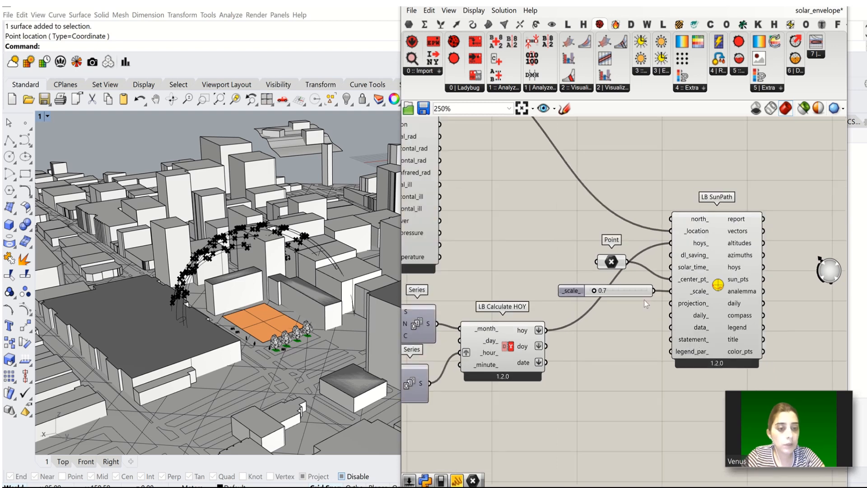
{"action": "scroll", "coordinate": [551, 260], "scroll_direction": "down", "scroll_amount": 1}
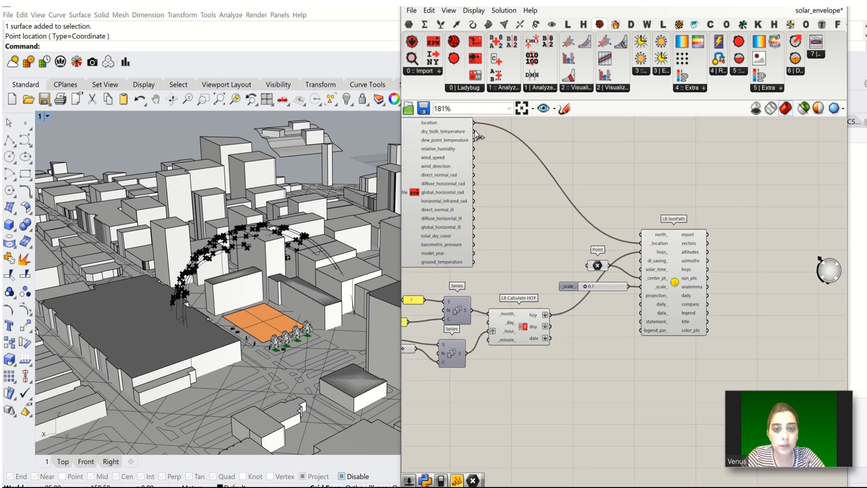
{"action": "left_click_drag", "start_coordinate": [475, 132], "coordinate": [640, 313]}
{"action": "scroll", "coordinate": [641, 316], "scroll_direction": "up", "scroll_amount": 3}
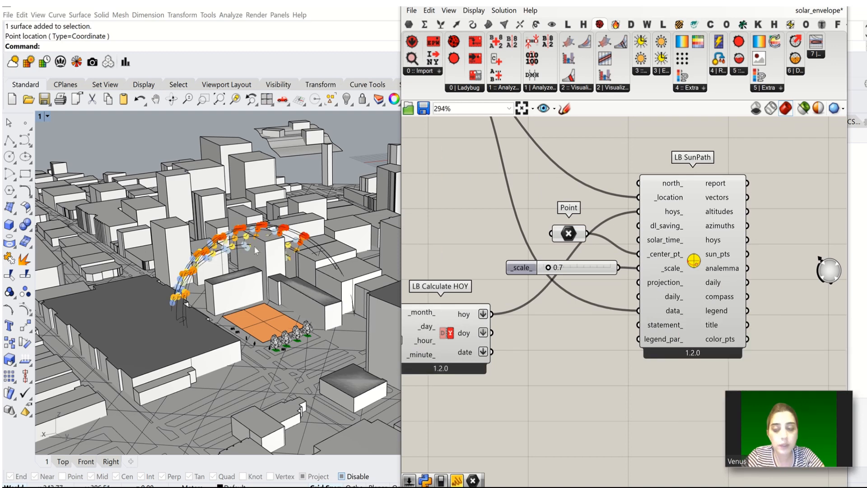
{"action": "scroll", "coordinate": [256, 250], "scroll_direction": "up", "scroll_amount": 4}
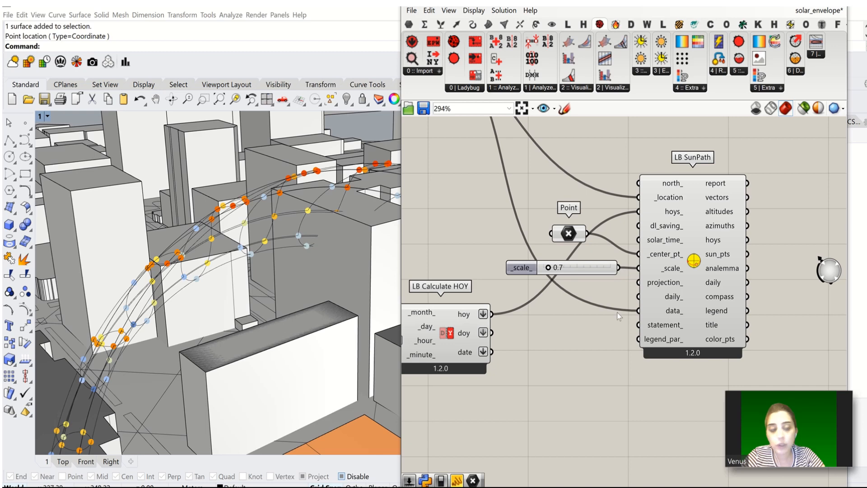
- Add a Panel containing the condition A<26 and connect it to the statement_ input of LB SunPath
{"action": "double_click", "coordinate": [558, 340]}
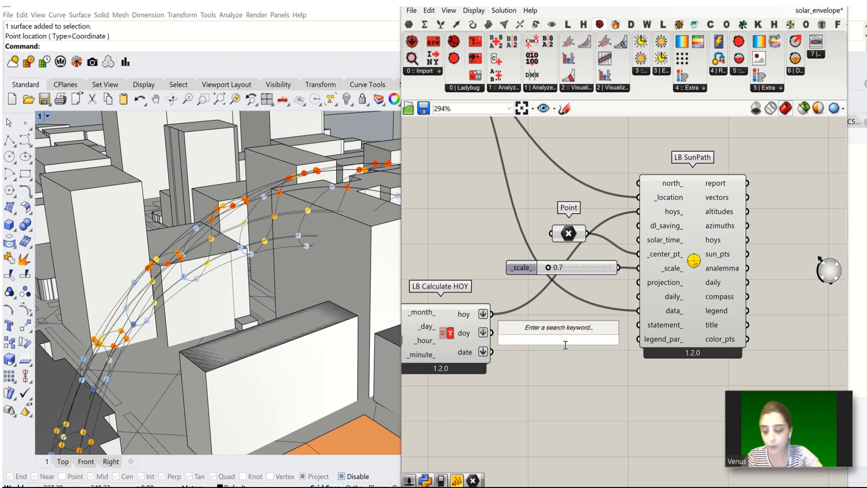
{"action": "type", "text": "a"}
{"action": "key", "text": "BackSpace"}
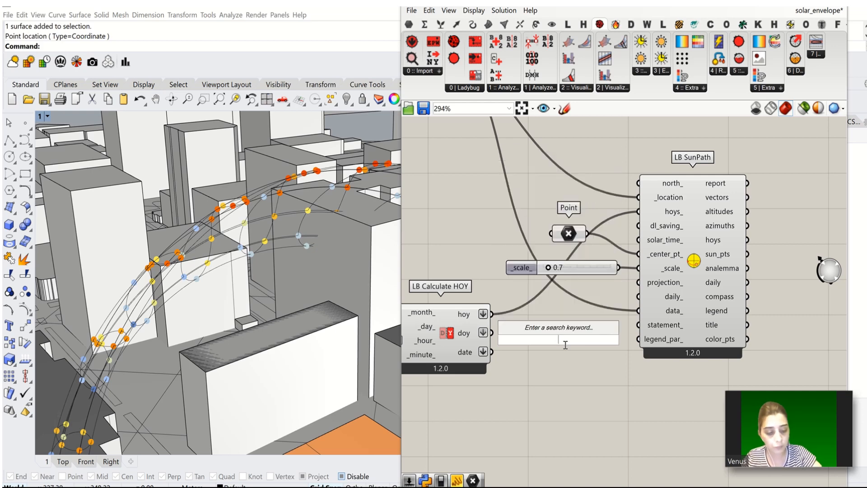
{"action": "type", "text": "\"A<"}
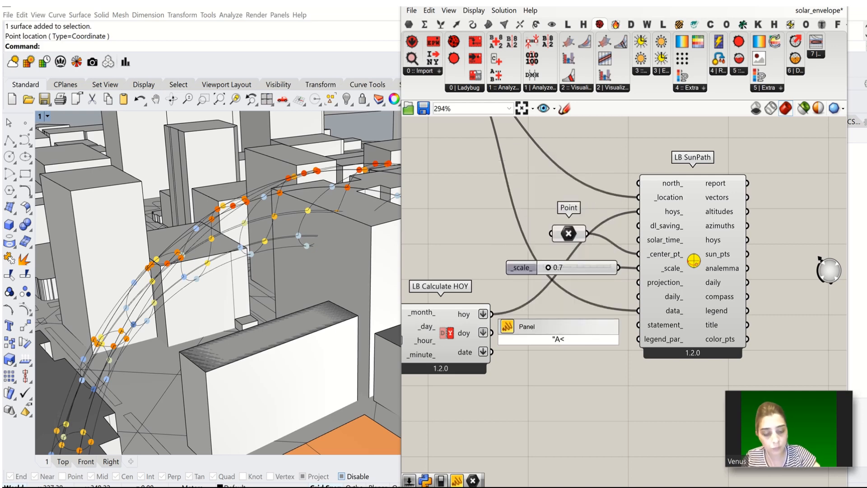
{"action": "type", "text": "26"}
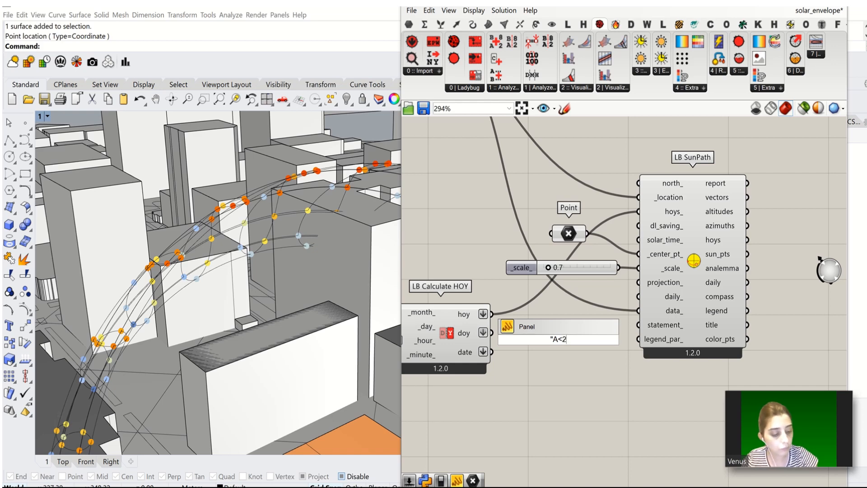
{"action": "key", "text": "Return"}
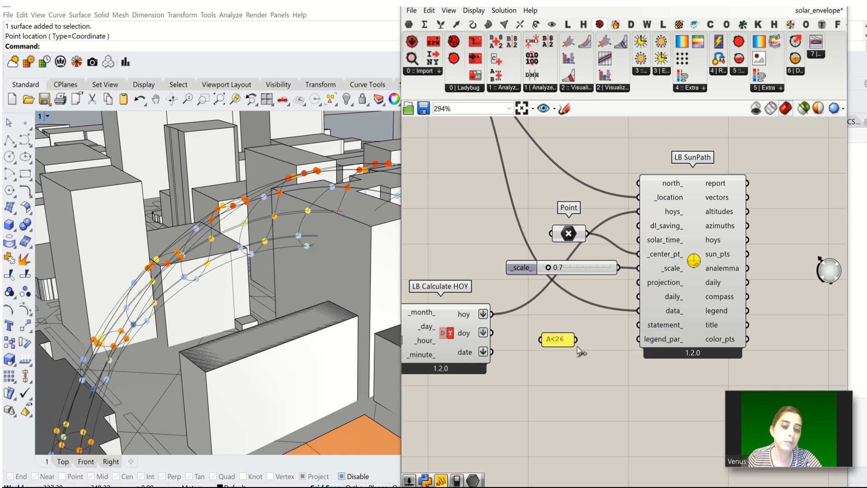
{"action": "left_click_drag", "start_coordinate": [576, 339], "coordinate": [639, 325]}
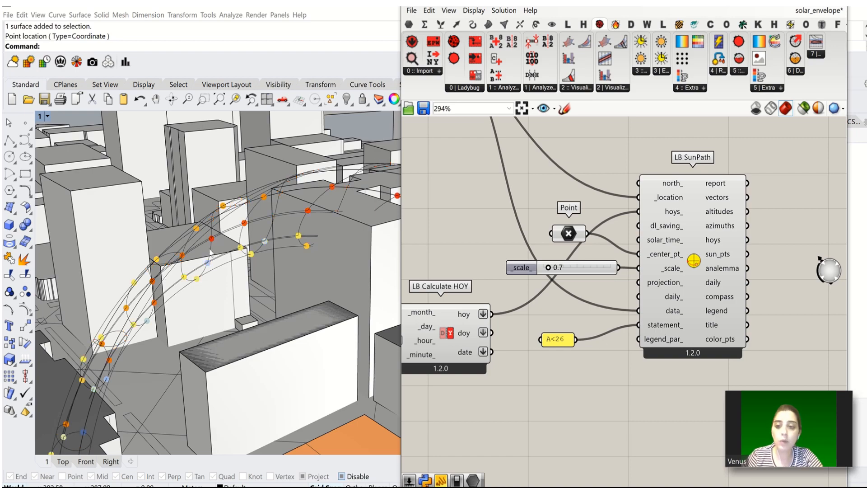
- Select the Point parameter and shift its sun path centre point in the Rhino viewport towards the tree-lined edge of the orange site
{"action": "scroll", "coordinate": [210, 249], "scroll_direction": "down", "scroll_amount": 6}
{"action": "mouse_move", "coordinate": [200, 263]}
{"action": "right_mouse_down"}
{"action": "mouse_move", "coordinate": [253, 307]}
{"action": "mouse_move", "coordinate": [200, 264]}
{"action": "right_mouse_up"}
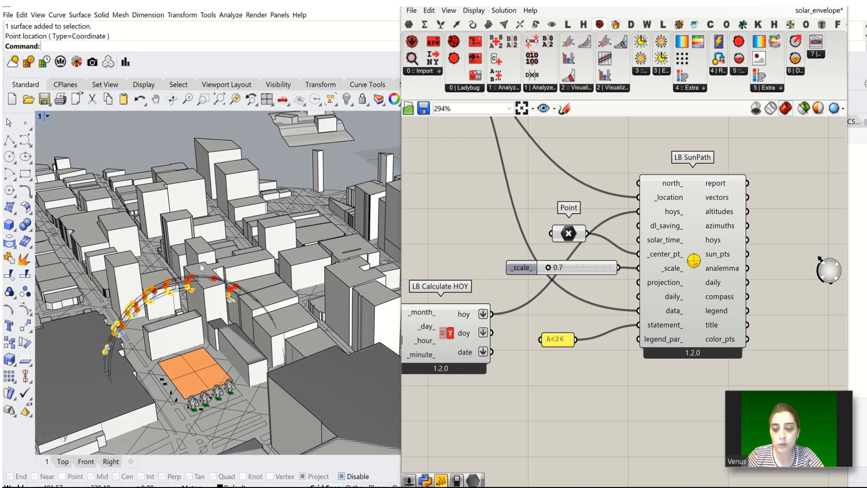
{"action": "scroll", "coordinate": [526, 325], "scroll_direction": "down", "scroll_amount": 2}
{"action": "left_click", "coordinate": [556, 259]}
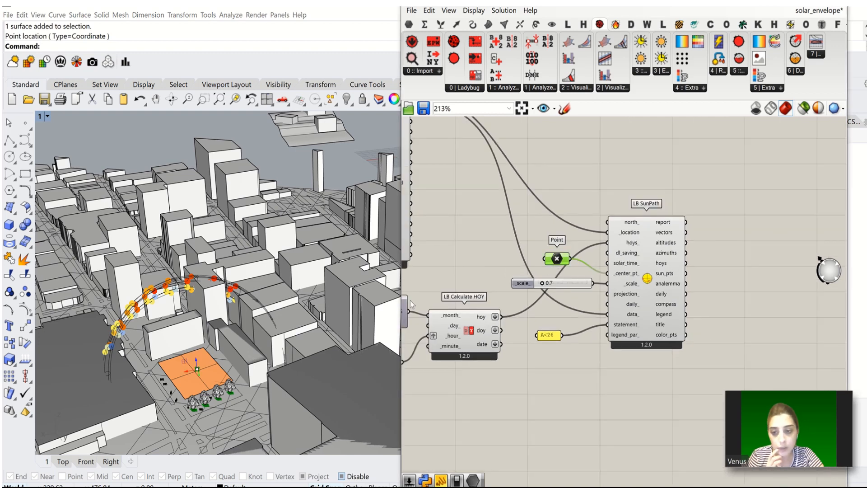
{"action": "scroll", "coordinate": [200, 379], "scroll_direction": "up", "scroll_amount": 2}
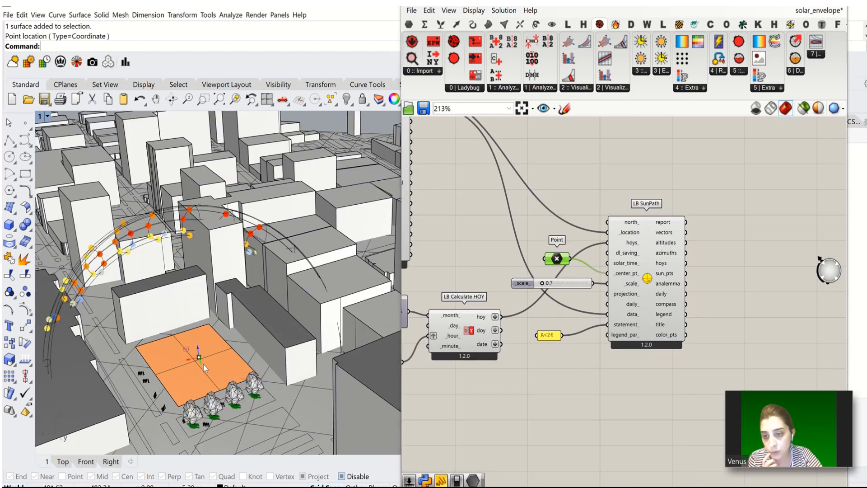
{"action": "left_click_drag", "start_coordinate": [207, 368], "coordinate": [212, 380]}
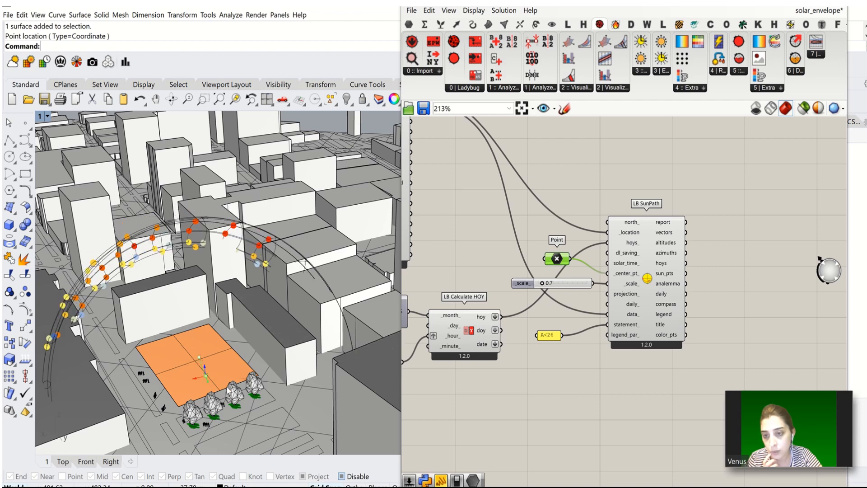
{"action": "left_click_drag", "start_coordinate": [228, 388], "coordinate": [229, 392]}
- Add a Number Slider of 0.5 and connect it to _scale_ of LB SunPath in place of the 0.7 slider
{"action": "scroll", "coordinate": [549, 306], "scroll_direction": "up", "scroll_amount": 5}
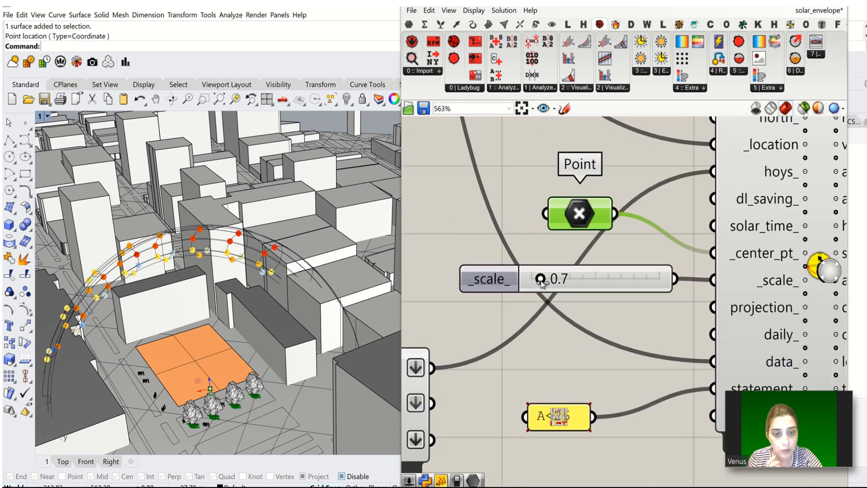
{"action": "left_click", "coordinate": [614, 311]}
{"action": "double_click", "coordinate": [613, 310]}
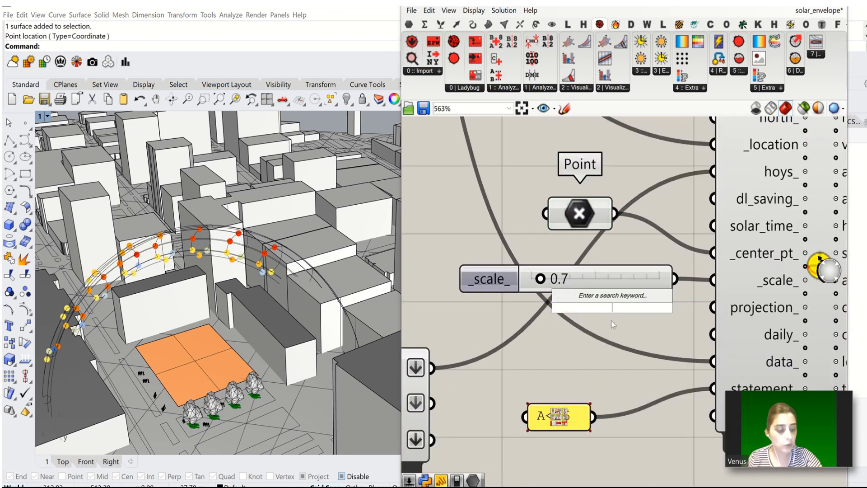
{"action": "type", "text": ".5"}
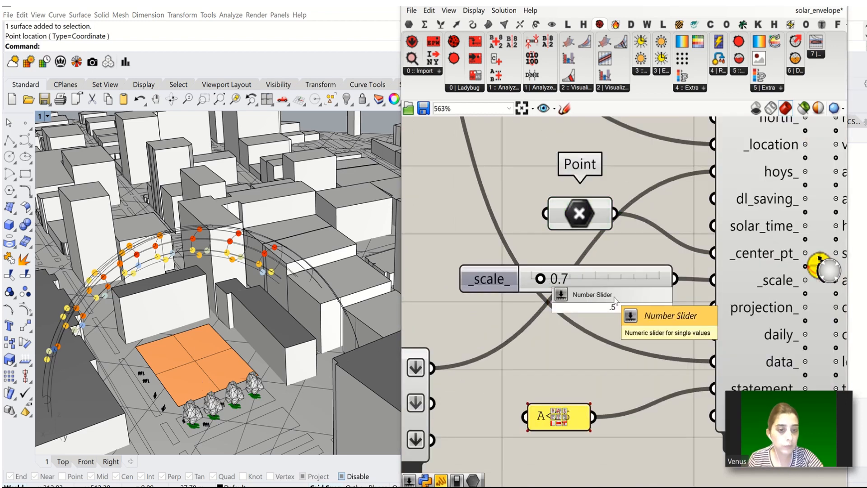
{"action": "left_click", "coordinate": [600, 294]}
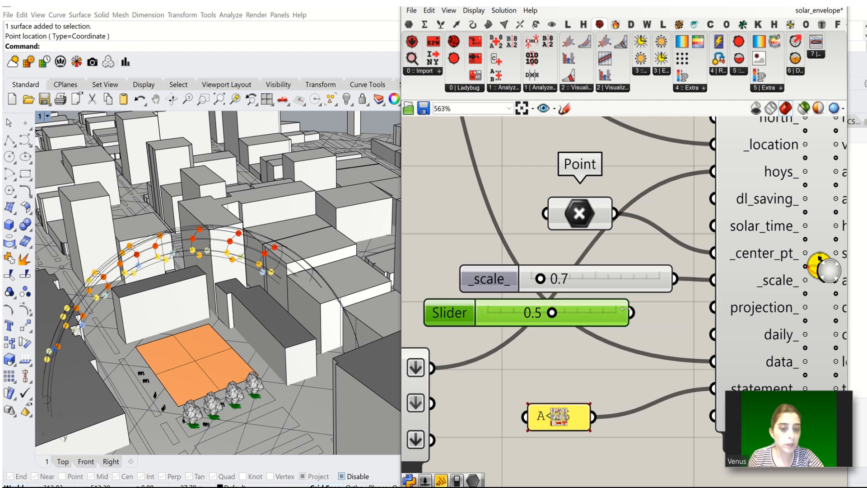
{"action": "left_click_drag", "start_coordinate": [624, 308], "coordinate": [712, 280]}
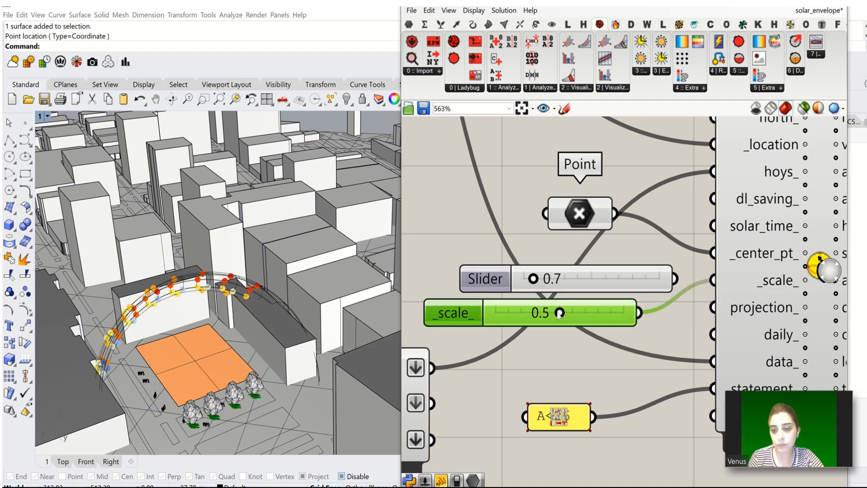
- Set the connected _scale_ slider to 0.6 and inspect the sun path's size around the site and neighbouring buildings
{"action": "right_click_drag", "start_coordinate": [132, 328], "coordinate": [215, 313]}
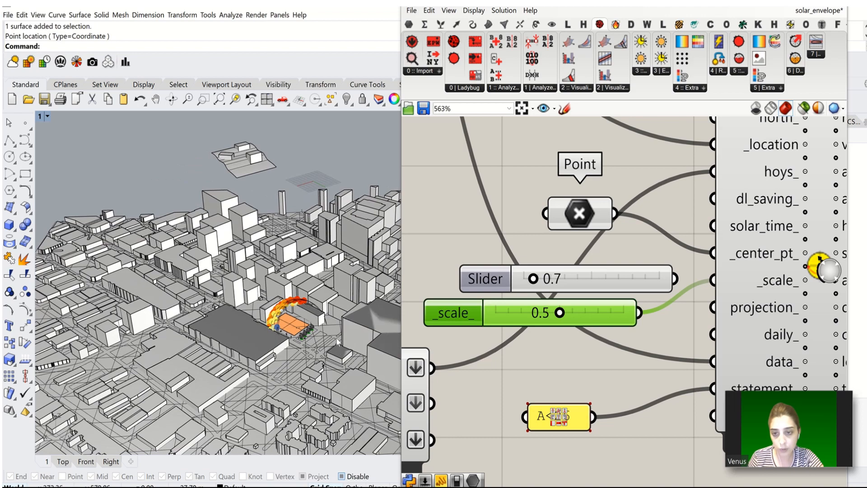
{"action": "scroll", "coordinate": [293, 307], "scroll_direction": "up", "scroll_amount": 6}
{"action": "scroll", "coordinate": [293, 305], "scroll_direction": "up", "scroll_amount": 5}
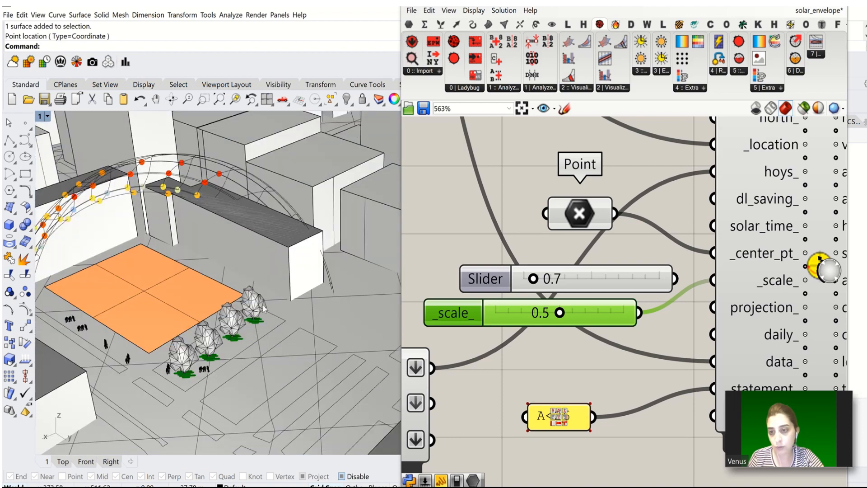
{"action": "scroll", "coordinate": [218, 312], "scroll_direction": "down", "scroll_amount": 3}
{"action": "scroll", "coordinate": [219, 312], "scroll_direction": "up", "scroll_amount": 3}
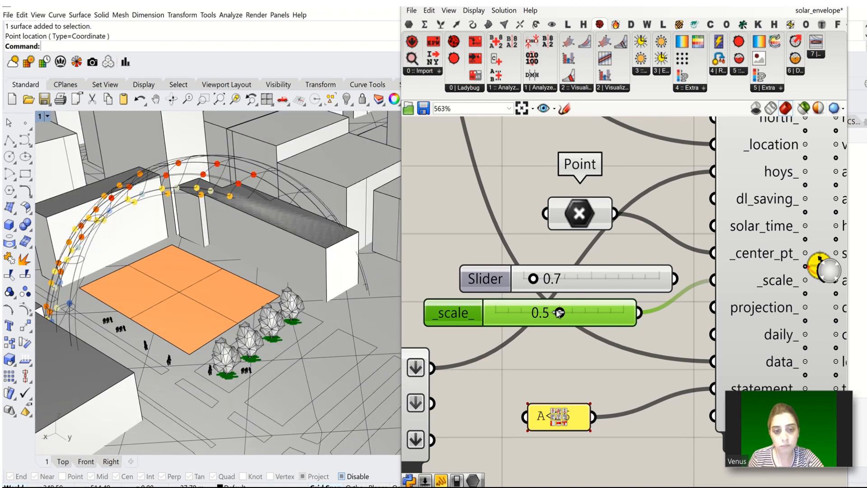
{"action": "left_click_drag", "start_coordinate": [575, 313], "coordinate": [557, 316]}
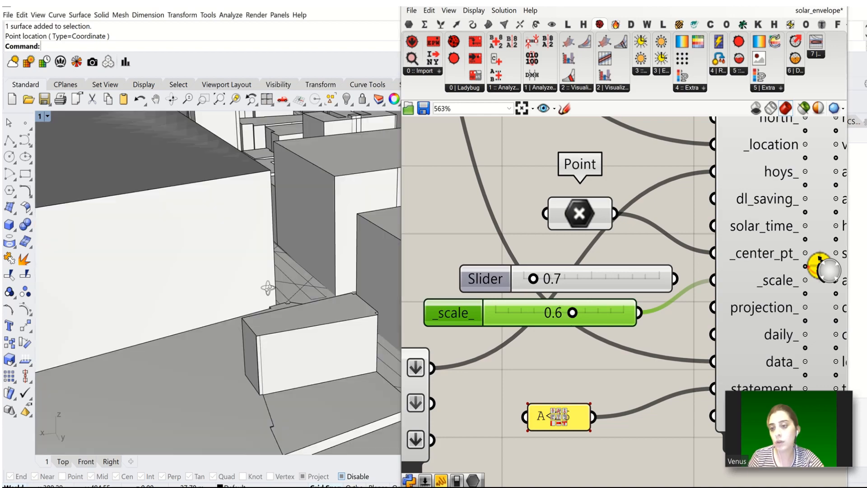
{"action": "scroll", "coordinate": [268, 288], "scroll_direction": "down", "scroll_amount": 10}
{"action": "scroll", "coordinate": [225, 274], "scroll_direction": "up", "scroll_amount": 5}
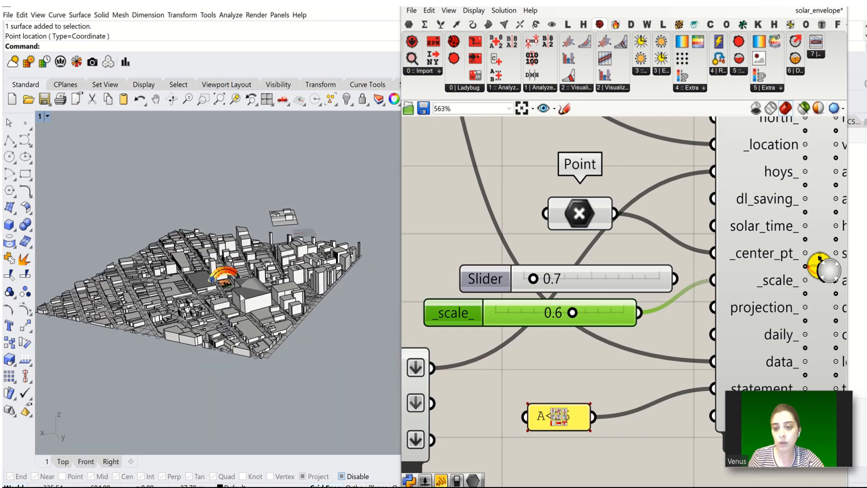
{"action": "scroll", "coordinate": [210, 281], "scroll_direction": "up", "scroll_amount": 10}
{"action": "scroll", "coordinate": [214, 283], "scroll_direction": "down", "scroll_amount": 6}
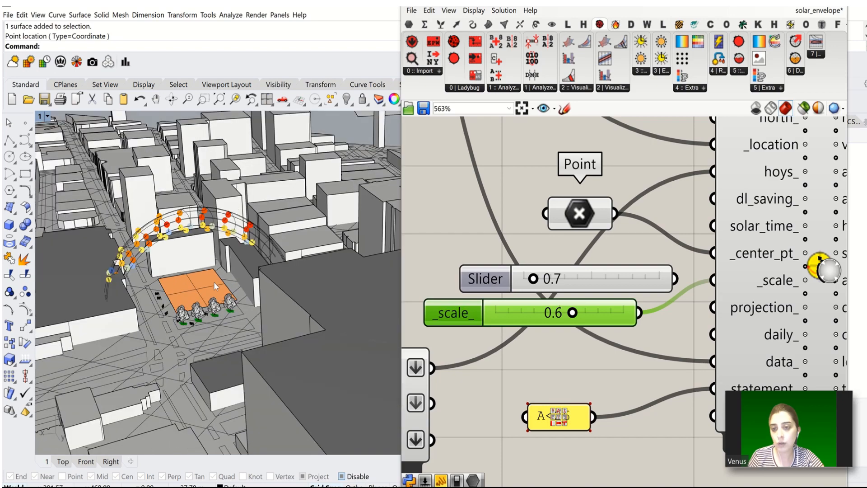
- Delete the unconnected 0.7 slider beside LB SunPath, keeping the 0.6 slider wired to _scale_
{"action": "scroll", "coordinate": [215, 283], "scroll_direction": "up", "scroll_amount": 2}
{"action": "right_click_drag", "start_coordinate": [213, 279], "coordinate": [223, 281]}
{"action": "scroll", "coordinate": [542, 260], "scroll_direction": "down", "scroll_amount": 4}
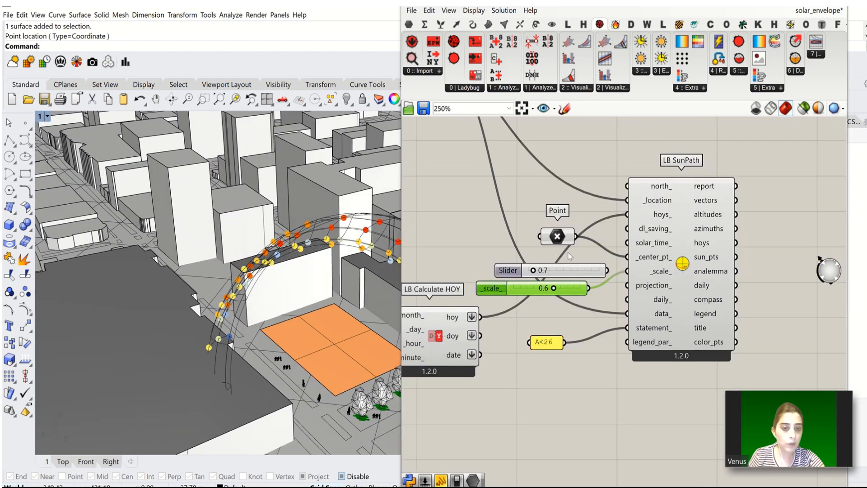
{"action": "left_click", "coordinate": [571, 267]}
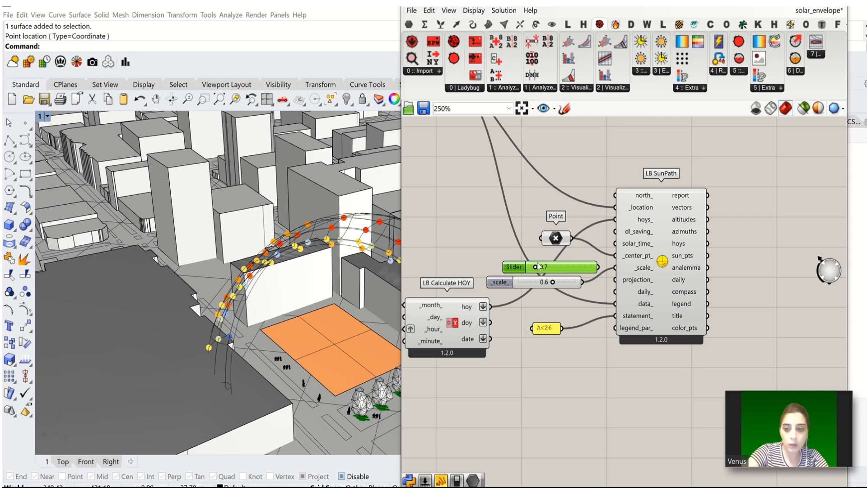
{"action": "key", "text": "Delete"}
{"action": "scroll", "coordinate": [554, 262], "scroll_direction": "down", "scroll_amount": 3}
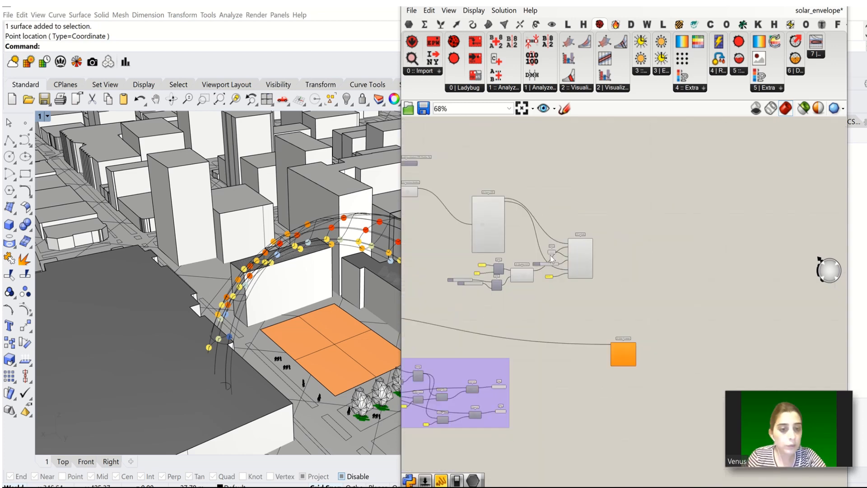
- Shift the weather data and sun path components as a group, and place LB Solar Envelope closer to LB SunPath
{"action": "scroll", "coordinate": [569, 256], "scroll_direction": "up", "scroll_amount": 2}
{"action": "scroll", "coordinate": [611, 281], "scroll_direction": "down", "scroll_amount": 3}
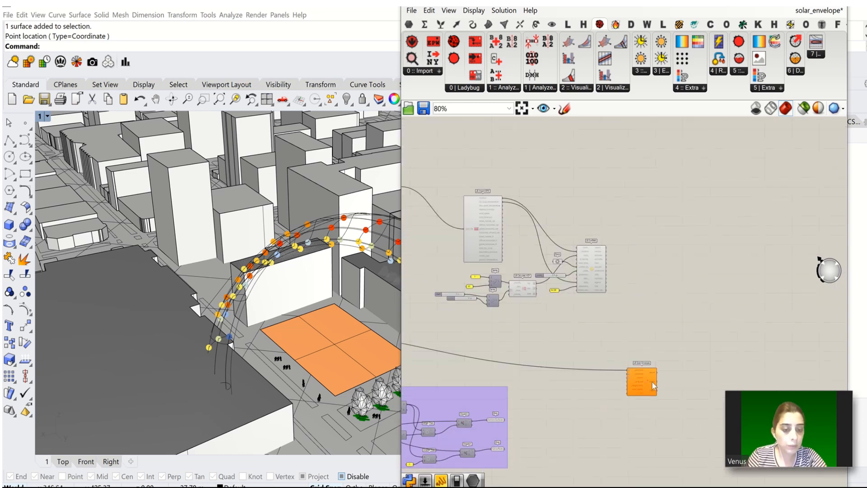
{"action": "left_click", "coordinate": [679, 356]}
{"action": "scroll", "coordinate": [628, 194], "scroll_direction": "down", "scroll_amount": 2}
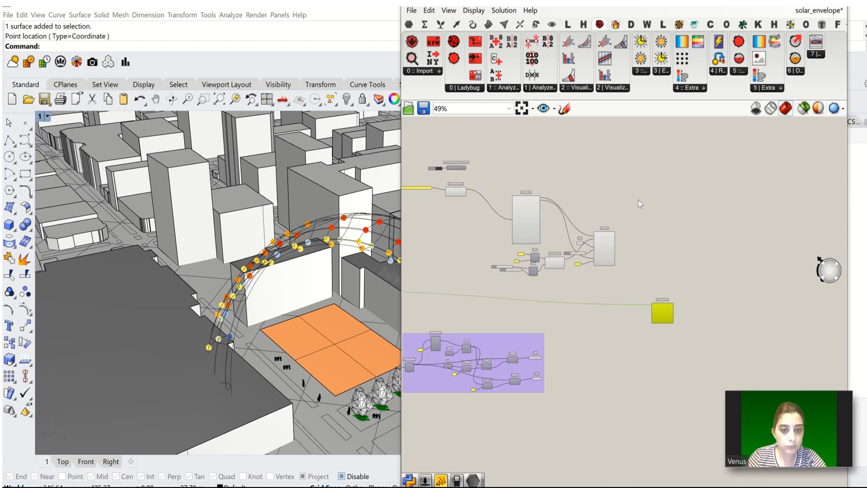
{"action": "left_click_drag", "start_coordinate": [637, 176], "coordinate": [461, 267]}
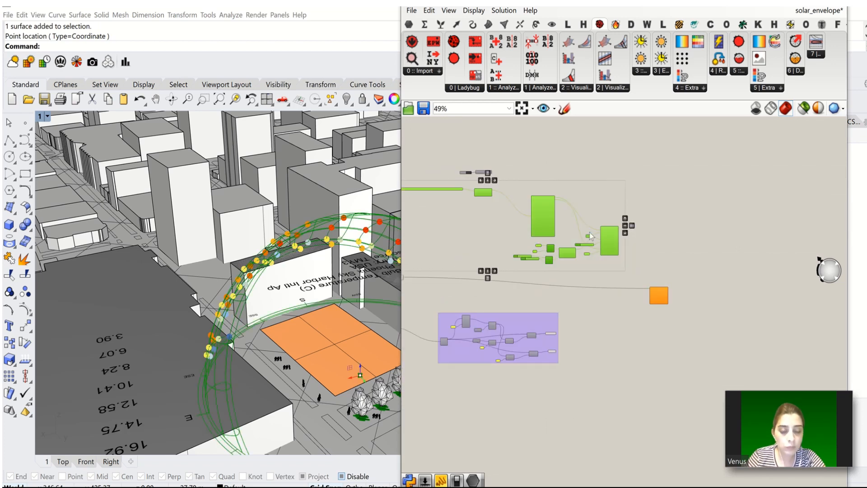
{"action": "left_click_drag", "start_coordinate": [610, 242], "coordinate": [540, 252]}
{"action": "scroll", "coordinate": [658, 291], "scroll_direction": "up", "scroll_amount": 5}
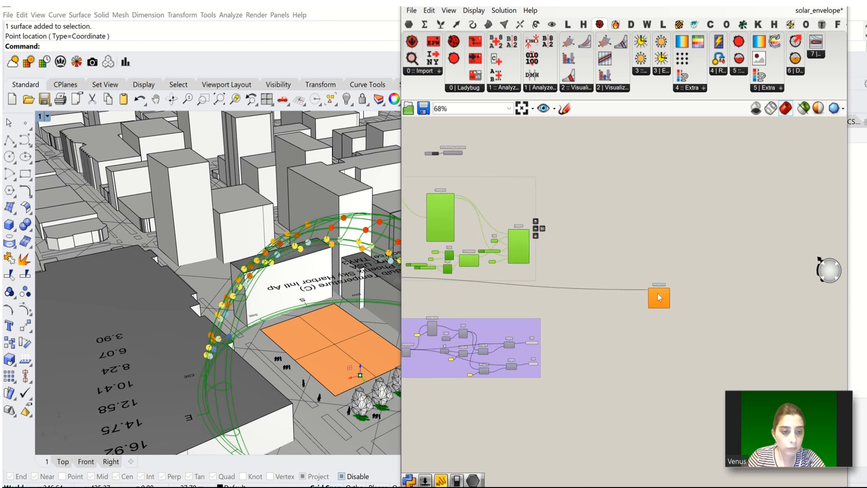
{"action": "left_click_drag", "start_coordinate": [667, 316], "coordinate": [616, 290]}
{"action": "scroll", "coordinate": [645, 285], "scroll_direction": "down", "scroll_amount": 3}
{"action": "scroll", "coordinate": [644, 281], "scroll_direction": "down", "scroll_amount": 3}
{"action": "scroll", "coordinate": [614, 296], "scroll_direction": "up", "scroll_amount": 2}
{"action": "left_click", "coordinate": [598, 300]}
- Connect the vectors output of LB SunPath to the _vectors input of LB Solar Envelope
{"action": "scroll", "coordinate": [534, 183], "scroll_direction": "up", "scroll_amount": 7}
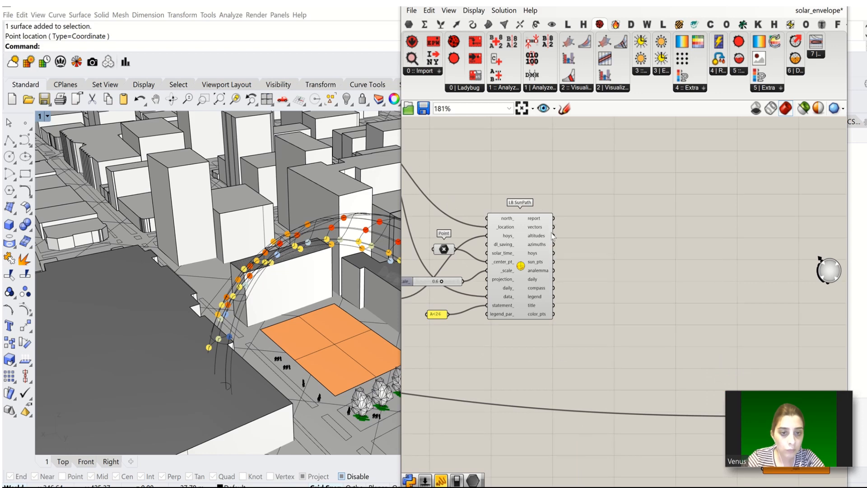
{"action": "left_click_drag", "start_coordinate": [553, 227], "coordinate": [664, 311]}
{"action": "scroll", "coordinate": [555, 263], "scroll_direction": "down", "scroll_amount": 4}
{"action": "scroll", "coordinate": [638, 358], "scroll_direction": "up", "scroll_amount": 5}
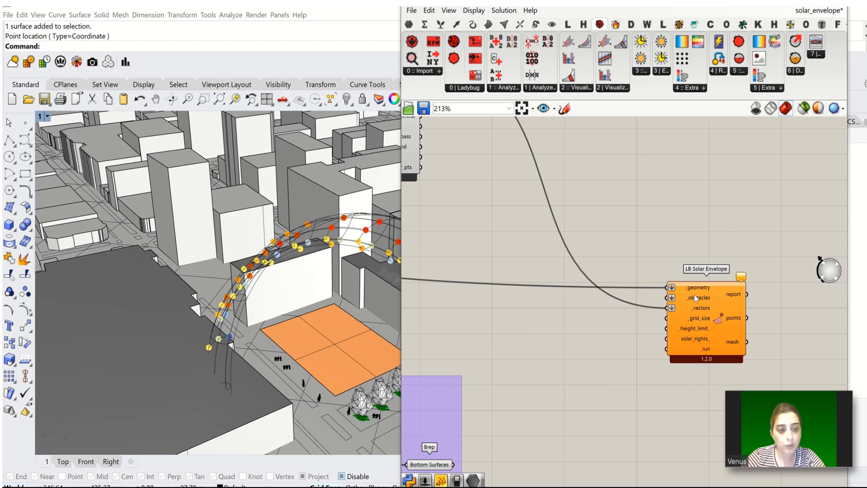
- Connect the Bottom Surfaces Brep parameter to the _obstacles input of LB Solar Envelope
{"action": "scroll", "coordinate": [586, 289], "scroll_direction": "down", "scroll_amount": 4}
{"action": "scroll", "coordinate": [519, 362], "scroll_direction": "up", "scroll_amount": 5}
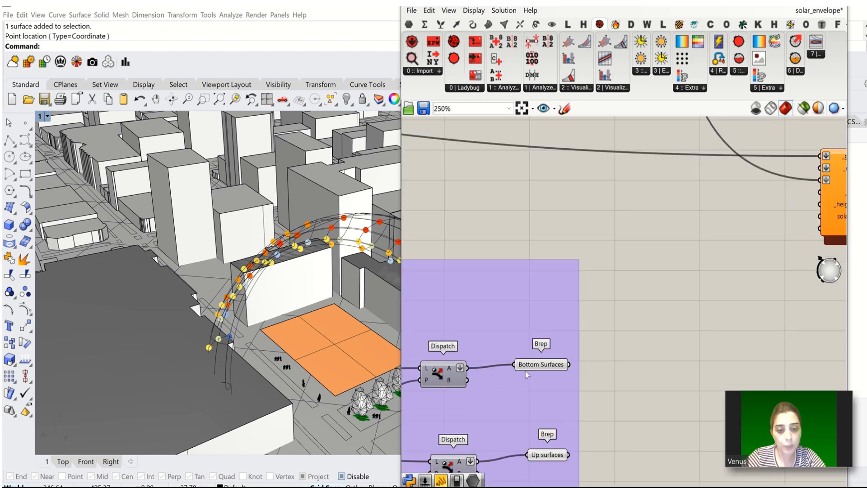
{"action": "mouse_move", "coordinate": [540, 370]}
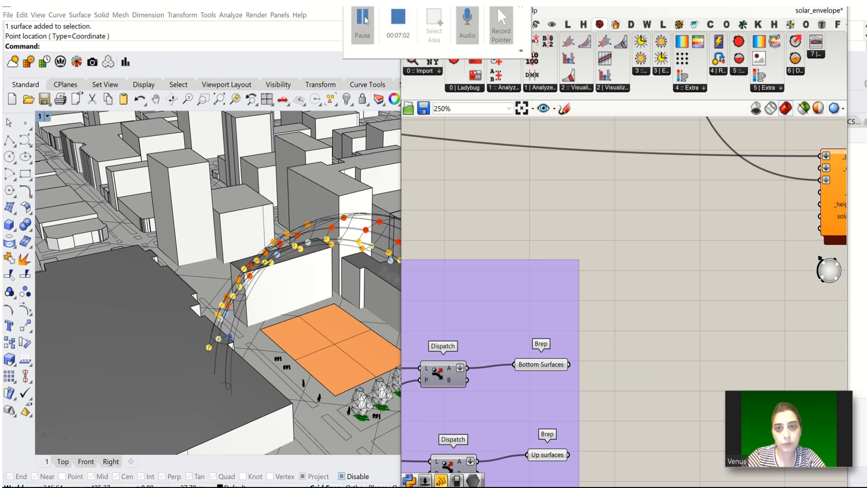
{"action": "left_click", "coordinate": [362, 21]}
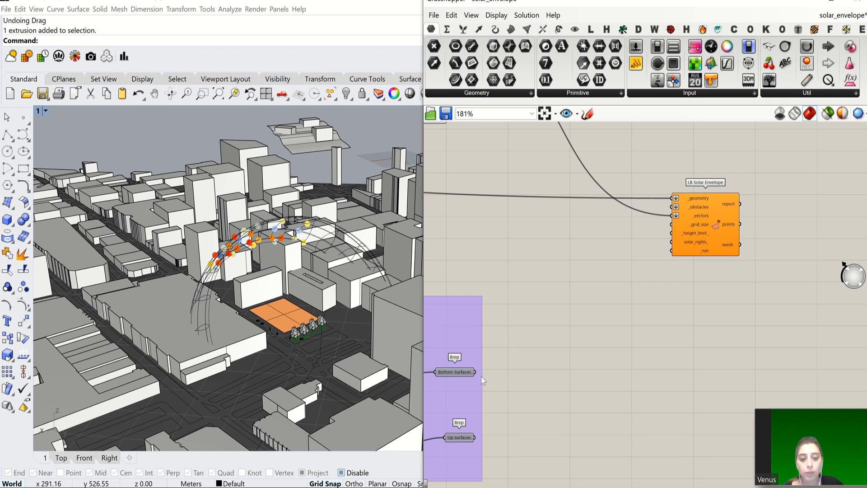
{"action": "left_click_drag", "start_coordinate": [475, 372], "coordinate": [672, 206]}
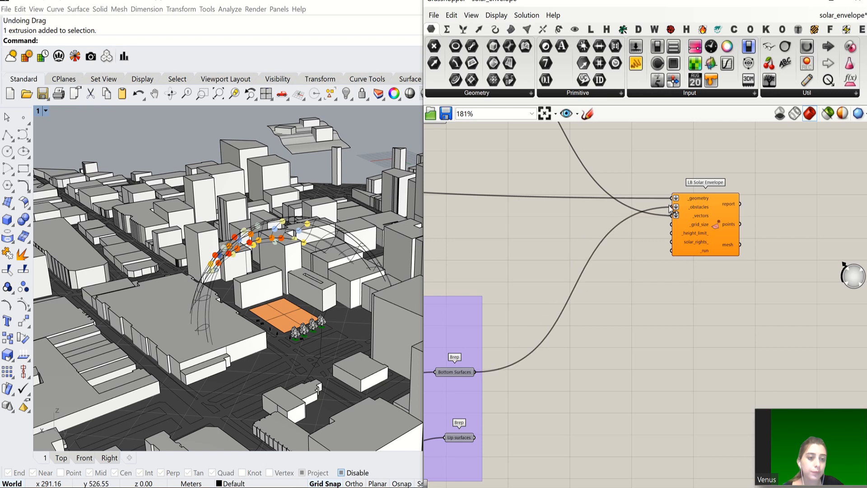
- Add a Number Slider of 2 and connect it to _grid_size of LB Solar Envelope
{"action": "scroll", "coordinate": [709, 226], "scroll_direction": "up", "scroll_amount": 3}
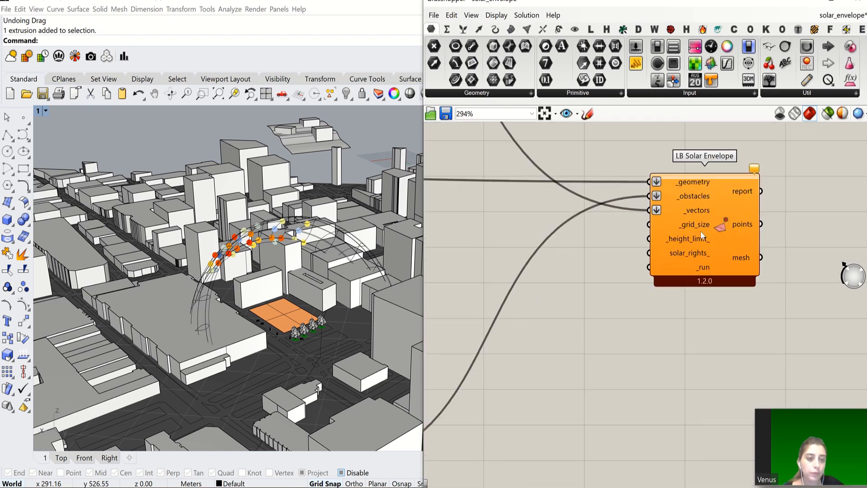
{"action": "double_click", "coordinate": [573, 234]}
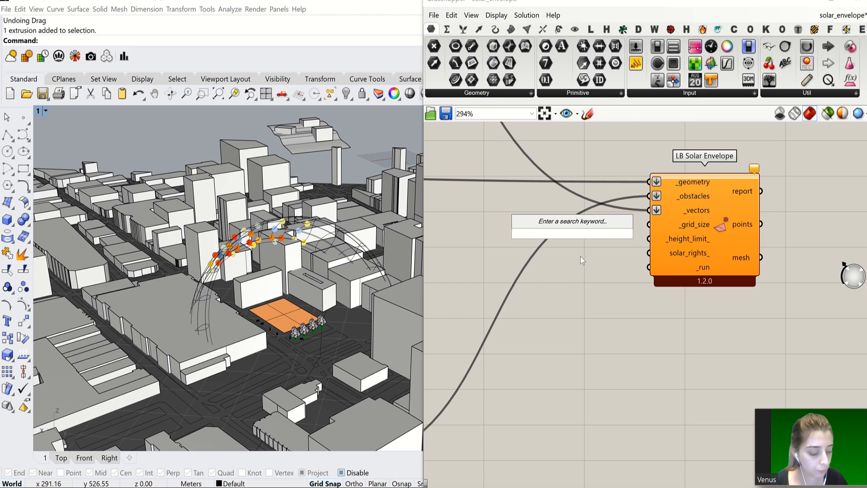
{"action": "type", "text": "2"}
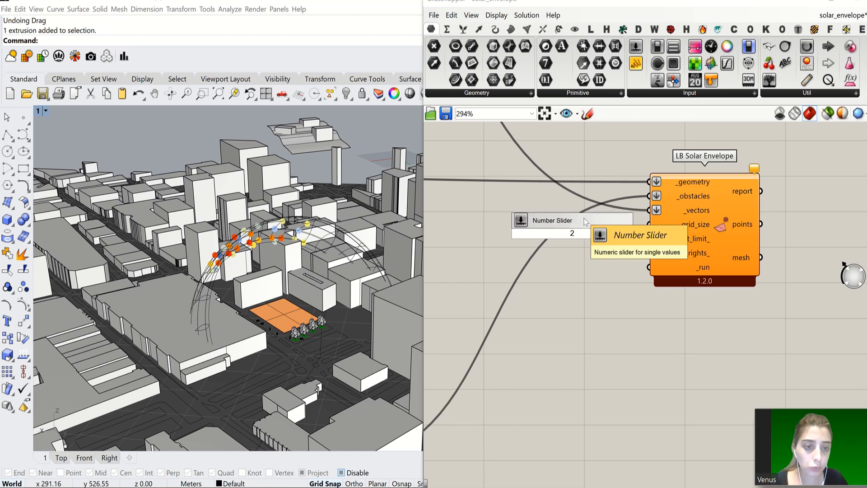
{"action": "key", "text": "Return"}
{"action": "left_click_drag", "start_coordinate": [544, 235], "coordinate": [520, 228]}
{"action": "left_click_drag", "start_coordinate": [617, 227], "coordinate": [649, 225]}
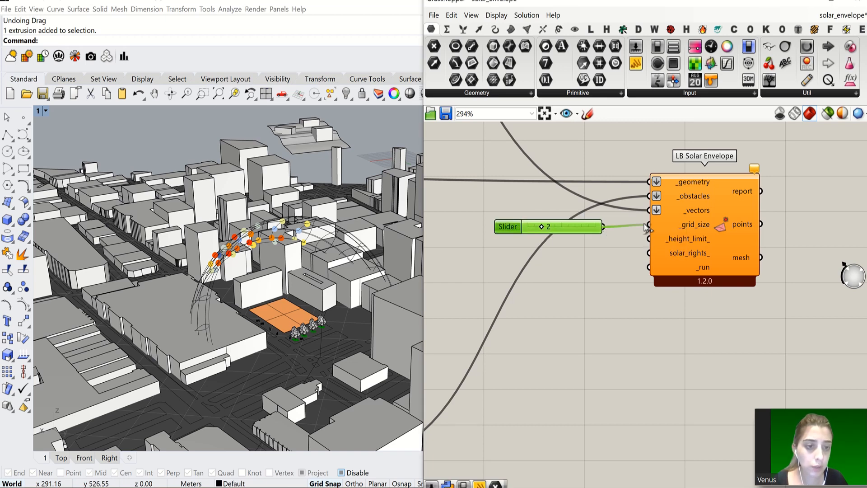
- Add two Boolean Toggles, connect them to solar_rights_ and _run of LB Solar Envelope, and set both to True
{"action": "mouse_move", "coordinate": [685, 244]}
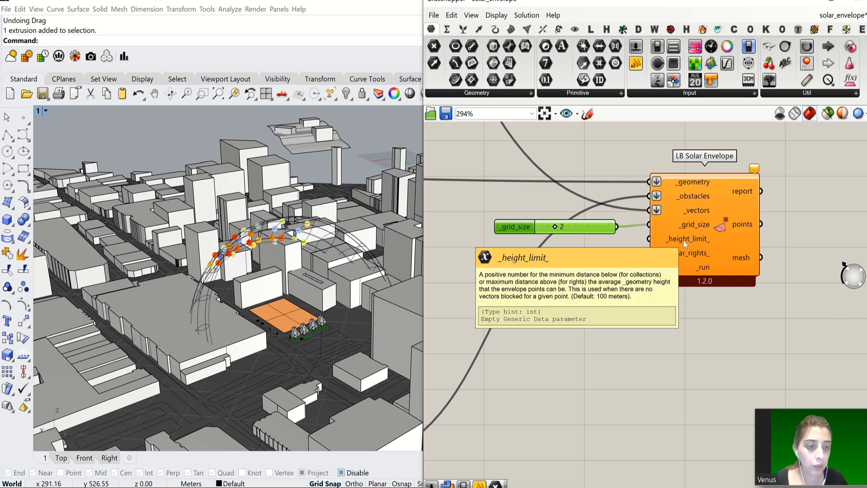
{"action": "double_click", "coordinate": [595, 259]}
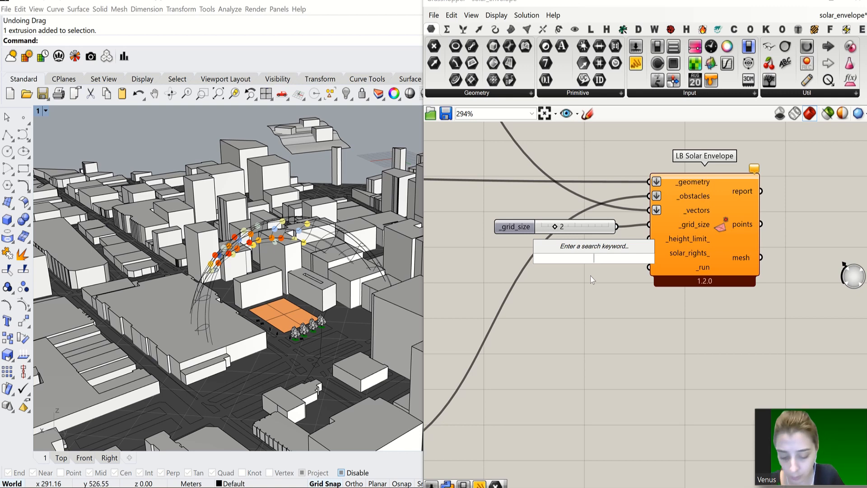
{"action": "type", "text": "togg"}
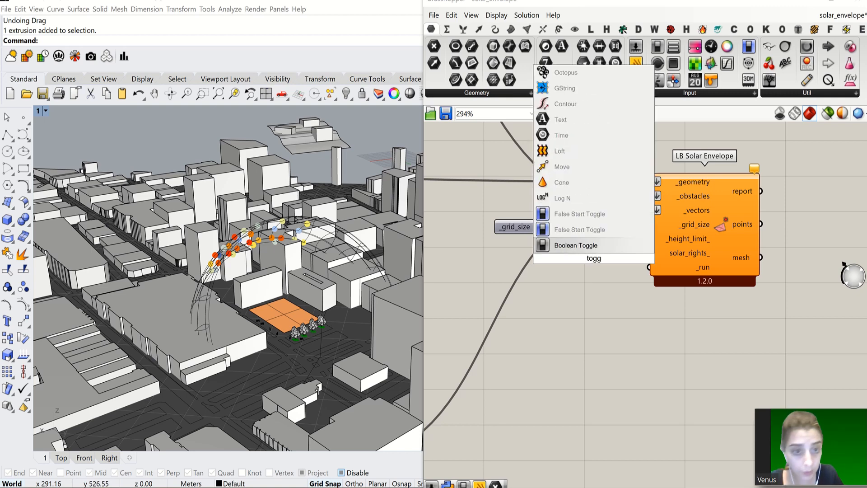
{"action": "left_click", "coordinate": [573, 247]}
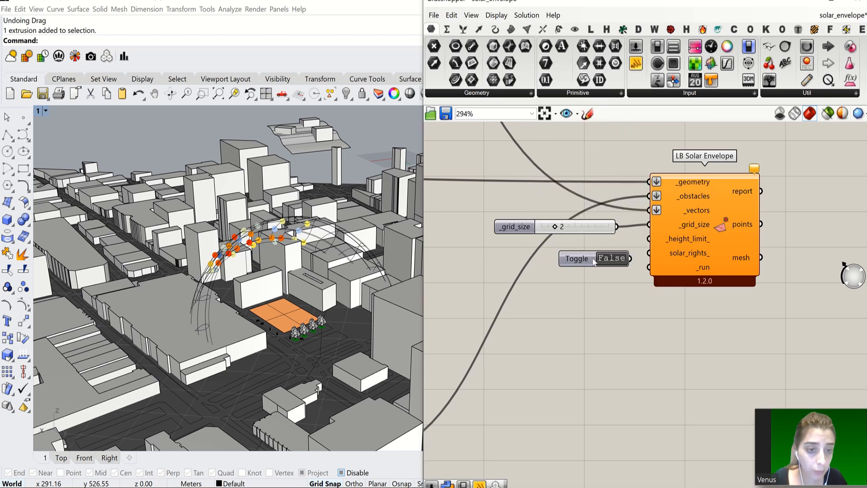
{"action": "left_click_drag", "start_coordinate": [580, 262], "coordinate": [552, 280]}
{"action": "key", "text": "ctrl+v"}
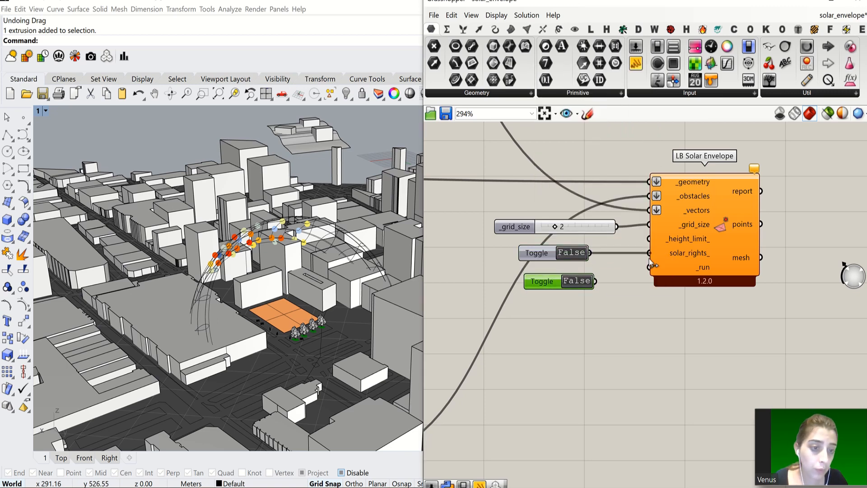
{"action": "double_click", "coordinate": [580, 254]}
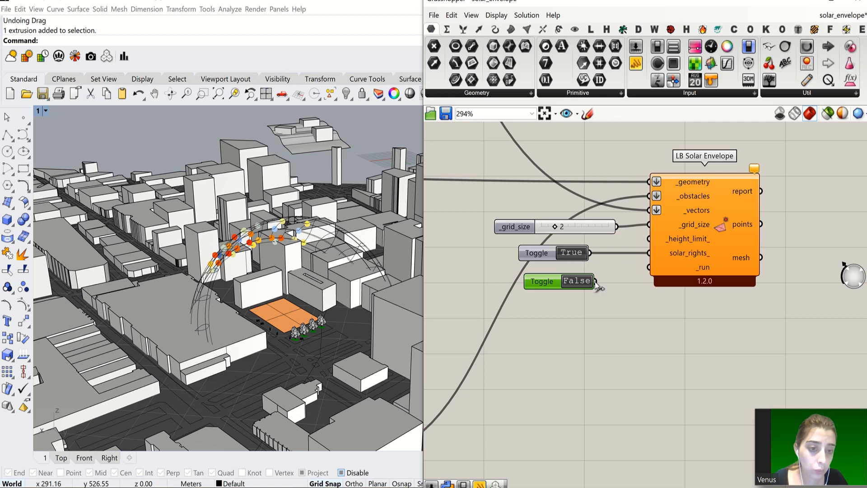
{"action": "left_click_drag", "start_coordinate": [595, 281], "coordinate": [649, 267]}
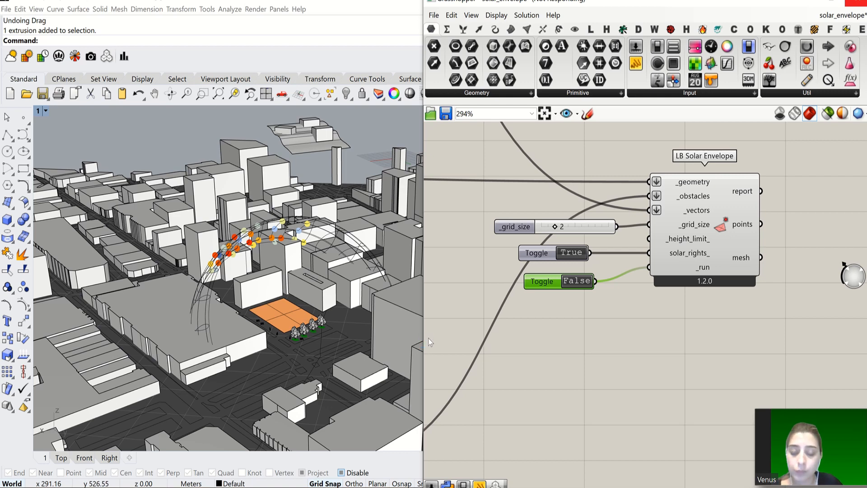
- Examine the solar envelope over the orange site from several angles, comparing it with the sun path and surrounding buildings
{"action": "scroll", "coordinate": [342, 318], "scroll_direction": "up", "scroll_amount": 2}
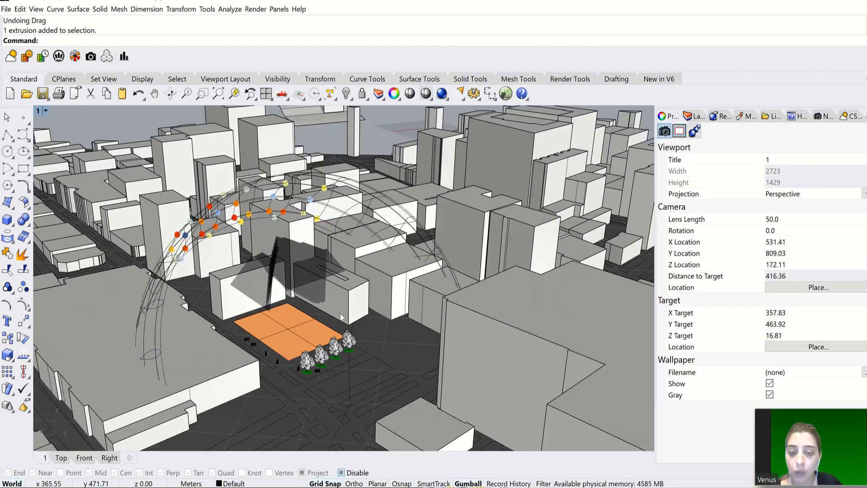
{"action": "left_click", "coordinate": [525, 341]}
{"action": "left_click", "coordinate": [335, 346]}
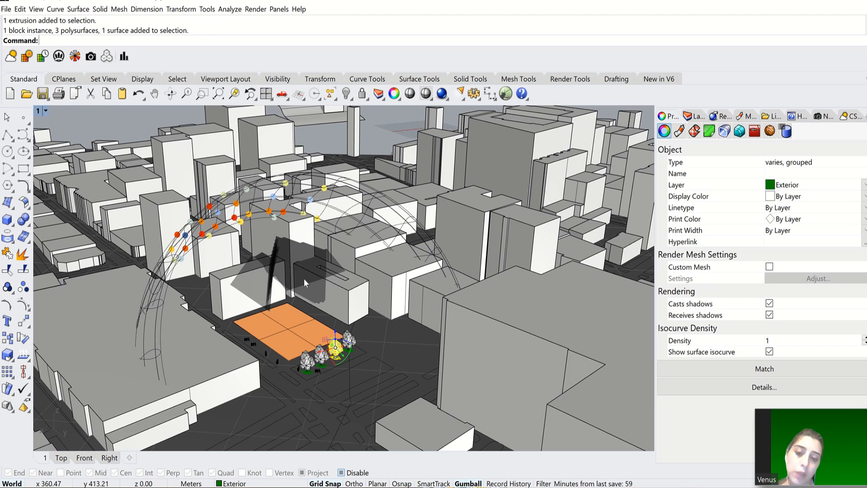
{"action": "mouse_move", "coordinate": [304, 279]}
{"action": "right_mouse_down"}
{"action": "mouse_move", "coordinate": [312, 290]}
{"action": "mouse_move", "coordinate": [300, 283]}
{"action": "right_mouse_up"}
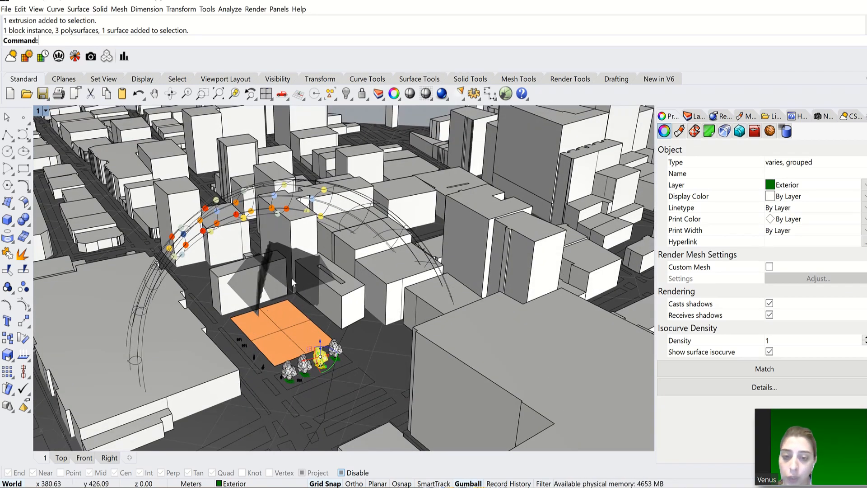
{"action": "right_click_drag", "start_coordinate": [292, 282], "coordinate": [290, 301]}
{"action": "right_click_drag", "start_coordinate": [278, 345], "coordinate": [320, 321]}
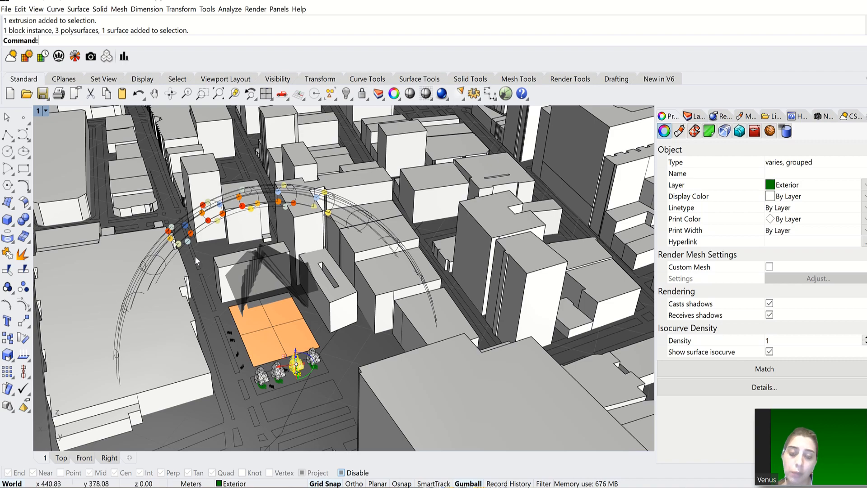
{"action": "right_click_drag", "start_coordinate": [363, 328], "coordinate": [347, 329]}
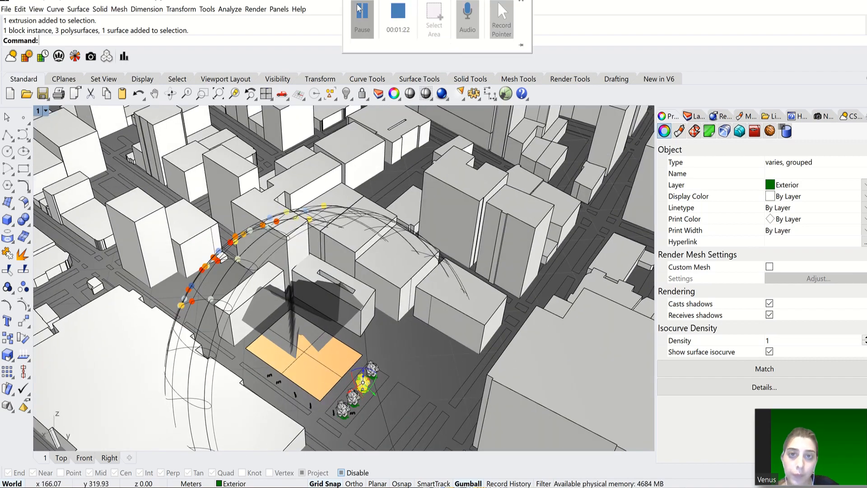
{"action": "left_click", "coordinate": [363, 16]}
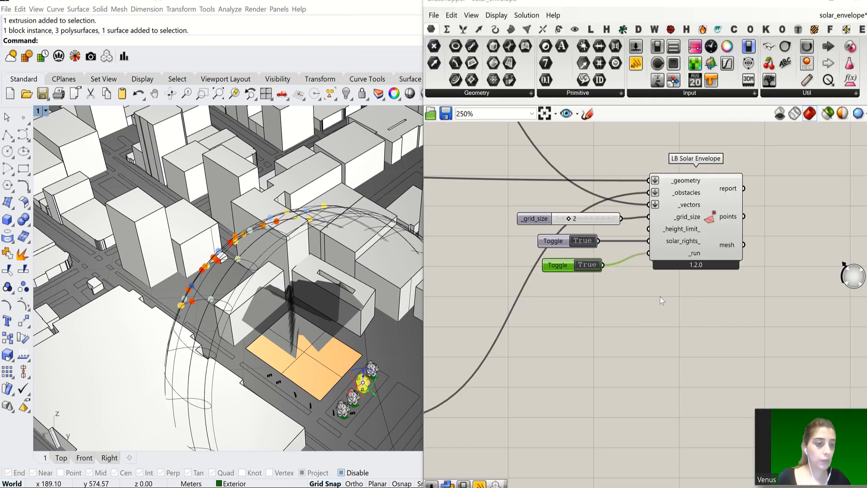
- Add a Mesh parameter and connect the mesh output of LB Solar Envelope to it
{"action": "middle_click", "coordinate": [598, 277]}
{"action": "left_click", "coordinate": [825, 298]}
{"action": "scroll", "coordinate": [621, 296], "scroll_direction": "down", "scroll_amount": 3}
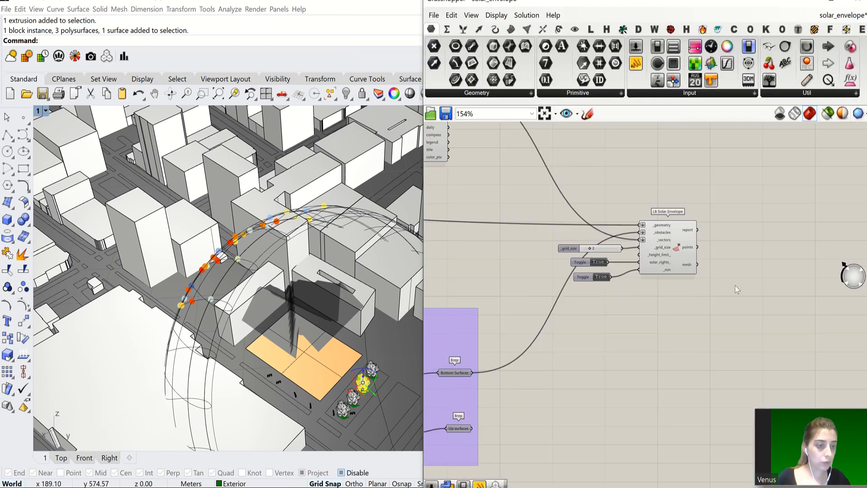
{"action": "scroll", "coordinate": [727, 261], "scroll_direction": "up", "scroll_amount": 5}
{"action": "double_click", "coordinate": [722, 252]}
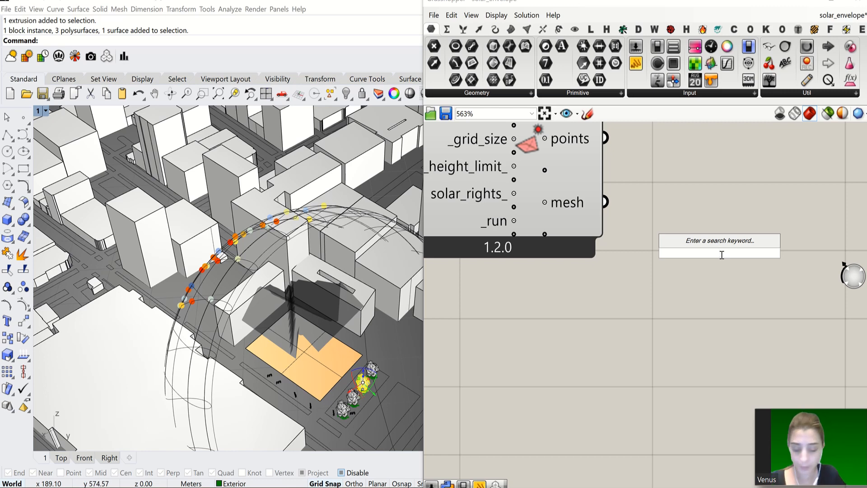
{"action": "type", "text": "mesh"}
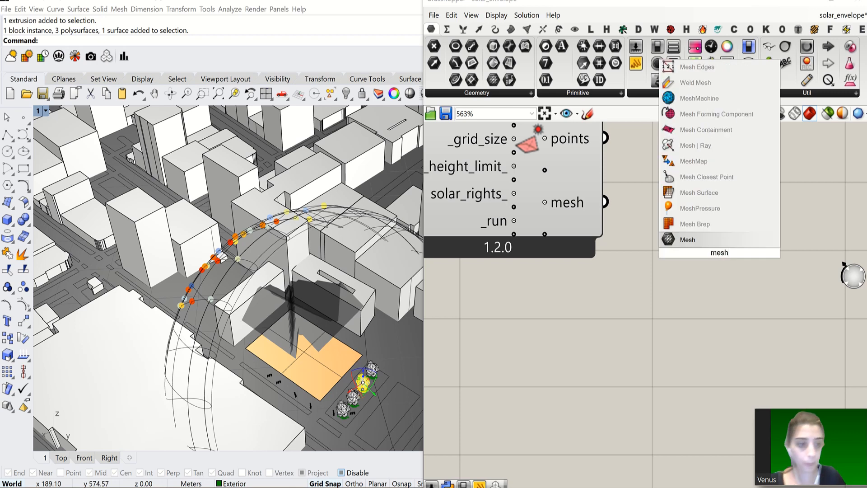
{"action": "left_click", "coordinate": [688, 239]}
{"action": "left_click_drag", "start_coordinate": [605, 202], "coordinate": [685, 252]}
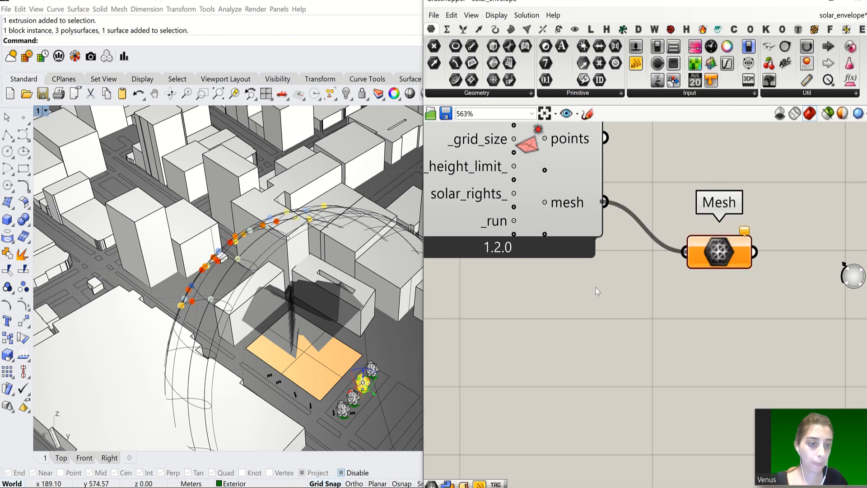
- Add a Custom Preview and a Colour Swatch, connecting the envelope Mesh to its G input and the swatch to its M input
{"action": "scroll", "coordinate": [597, 291], "scroll_direction": "down", "scroll_amount": 3}
{"action": "double_click", "coordinate": [725, 283]}
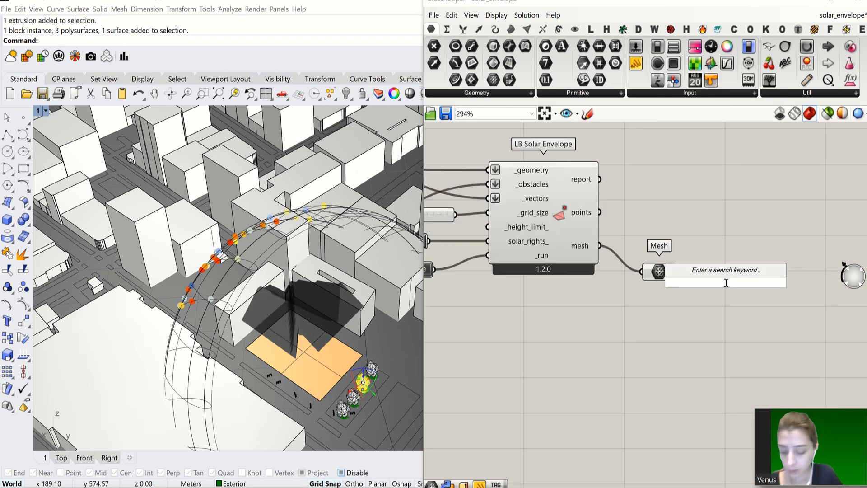
{"action": "type", "text": "cus"}
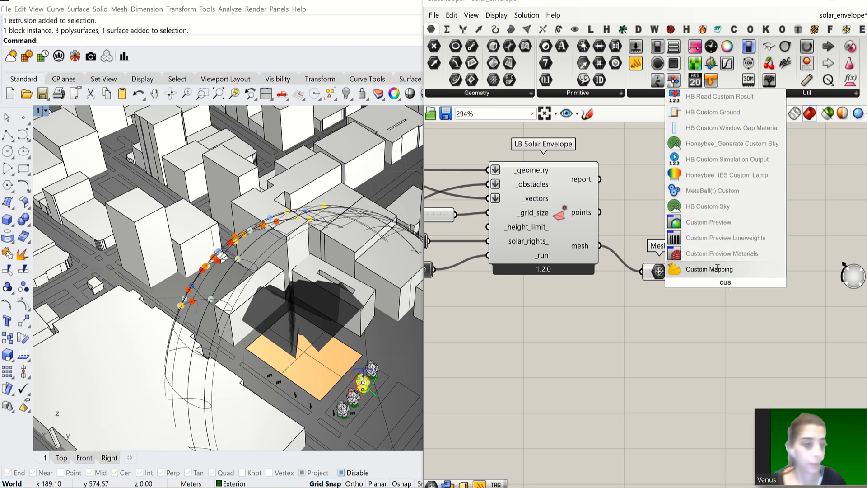
{"action": "left_click", "coordinate": [709, 222]}
{"action": "double_click", "coordinate": [684, 347]}
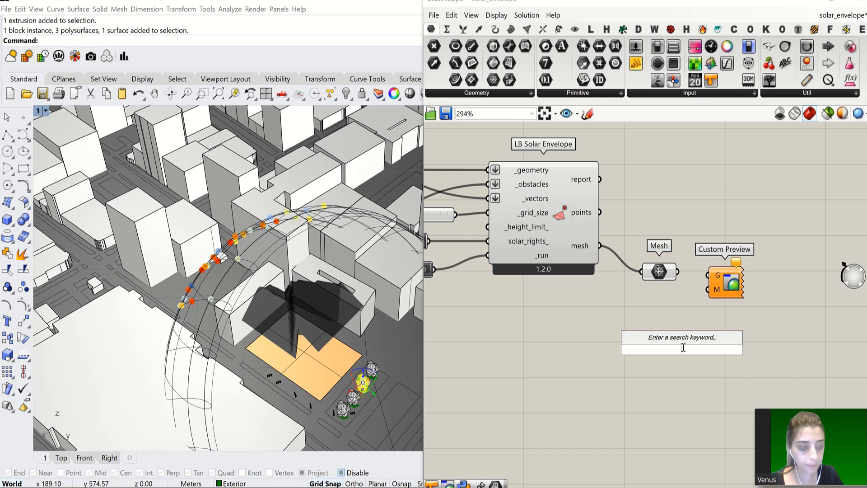
{"action": "type", "text": "sw"}
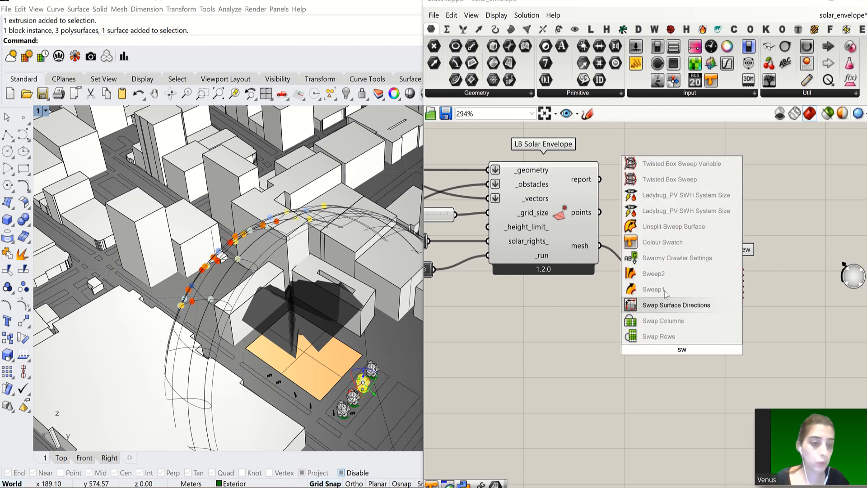
{"action": "left_click", "coordinate": [662, 242]}
{"action": "left_click_drag", "start_coordinate": [720, 280], "coordinate": [750, 281]}
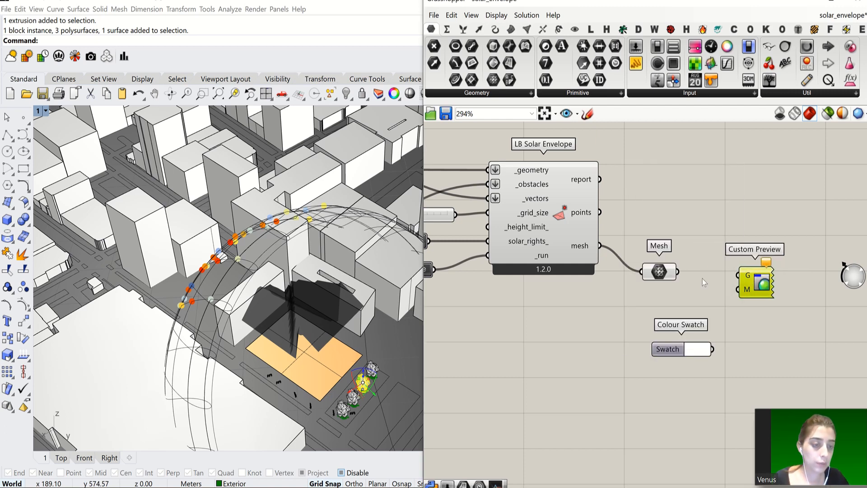
{"action": "left_click_drag", "start_coordinate": [678, 271], "coordinate": [713, 349]}
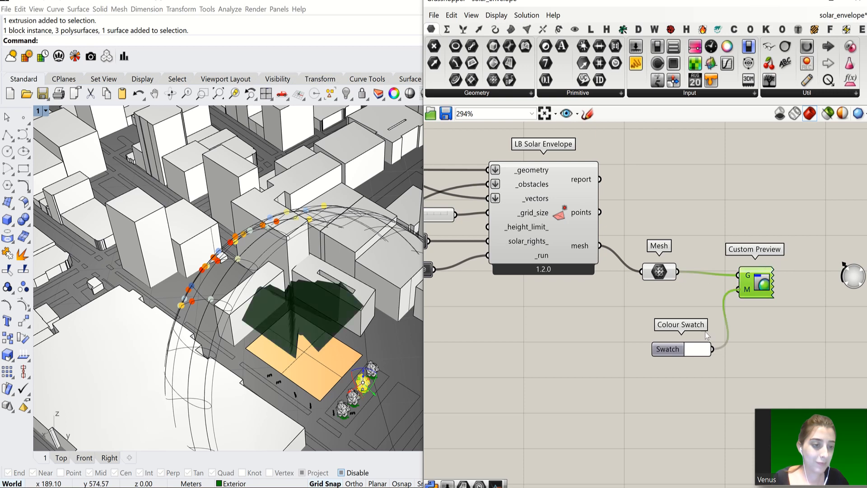
- Set the Colour Swatch of the envelope preview to green with R 73, G 255, B 63
{"action": "left_click", "coordinate": [695, 352]}
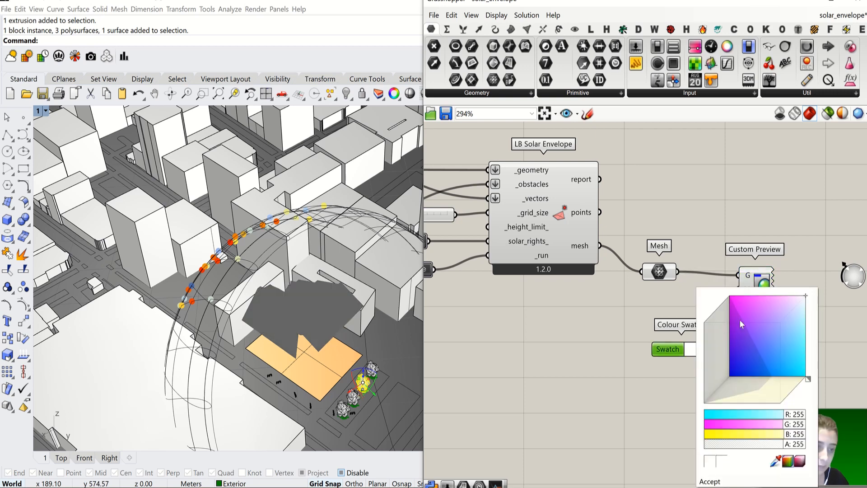
{"action": "mouse_move", "coordinate": [738, 319]}
{"action": "left_mouse_down"}
{"action": "mouse_move", "coordinate": [735, 305]}
{"action": "mouse_move", "coordinate": [739, 340]}
{"action": "mouse_move", "coordinate": [763, 357]}
{"action": "mouse_move", "coordinate": [812, 362]}
{"action": "mouse_move", "coordinate": [794, 436]}
{"action": "mouse_move", "coordinate": [721, 434]}
{"action": "mouse_move", "coordinate": [730, 434]}
{"action": "left_mouse_up"}
{"action": "left_click_drag", "start_coordinate": [737, 336], "coordinate": [790, 377]}
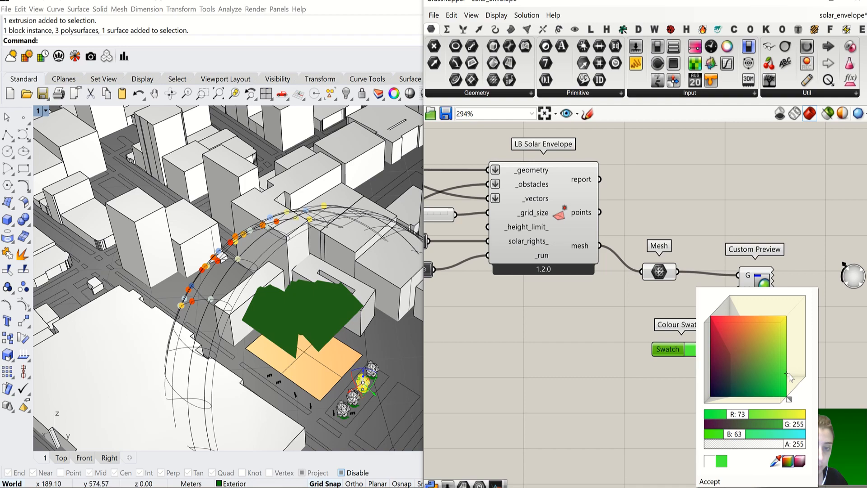
{"action": "left_click", "coordinate": [638, 405]}
{"action": "scroll", "coordinate": [541, 288], "scroll_direction": "down", "scroll_amount": 4}
{"action": "right_click_drag", "start_coordinate": [362, 325], "coordinate": [302, 343]}
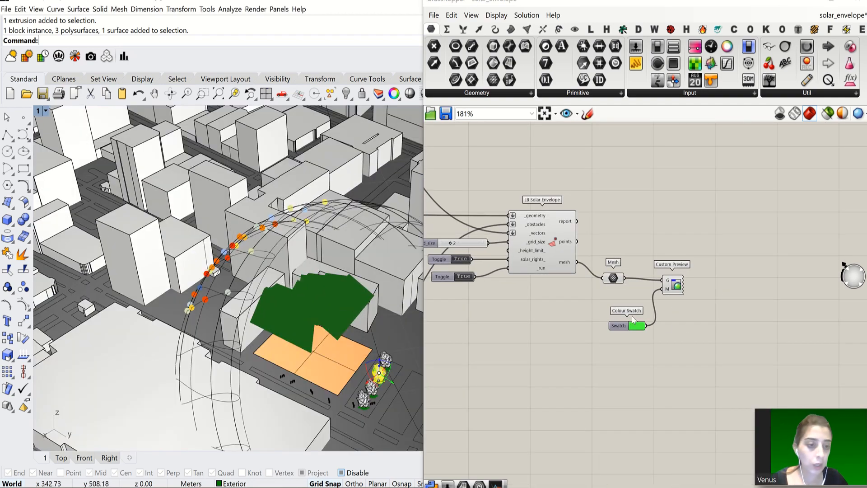
- Bake the LB Solar Envelope geometry into the Rhino model
{"action": "scroll", "coordinate": [633, 321], "scroll_direction": "up", "scroll_amount": 4}
{"action": "left_click", "coordinate": [506, 216]}
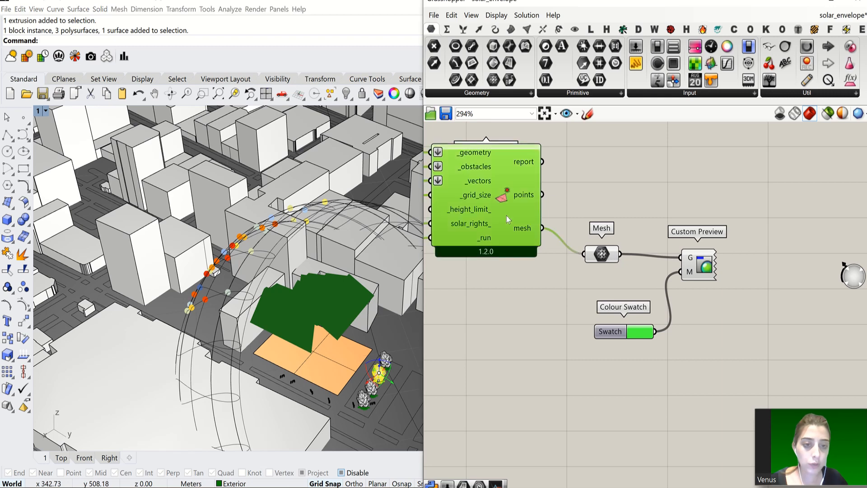
{"action": "middle_click", "coordinate": [505, 215]}
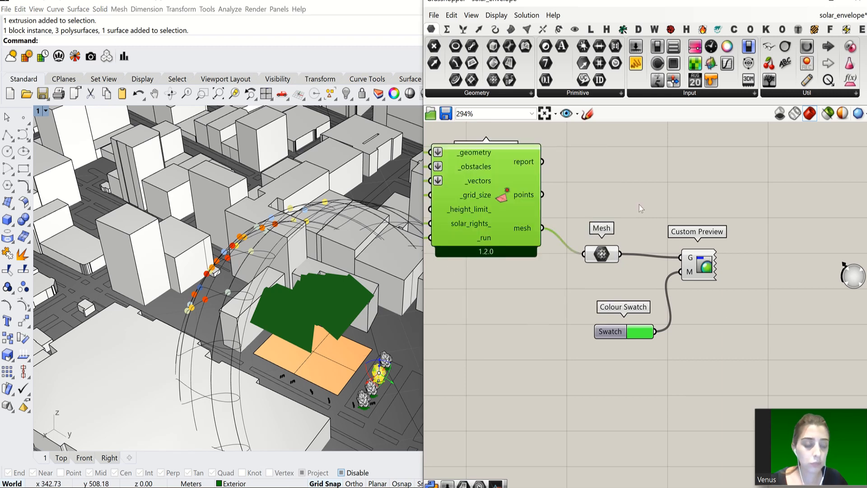
{"action": "middle_click", "coordinate": [500, 210]}
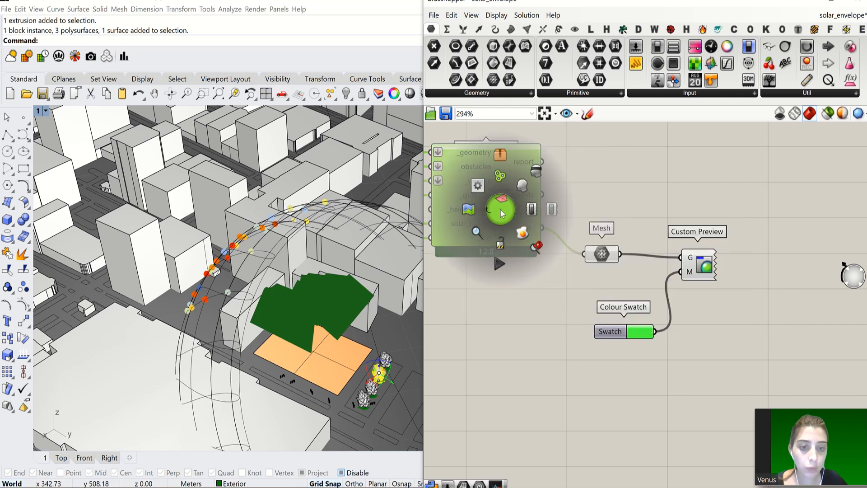
{"action": "left_click", "coordinate": [523, 234]}
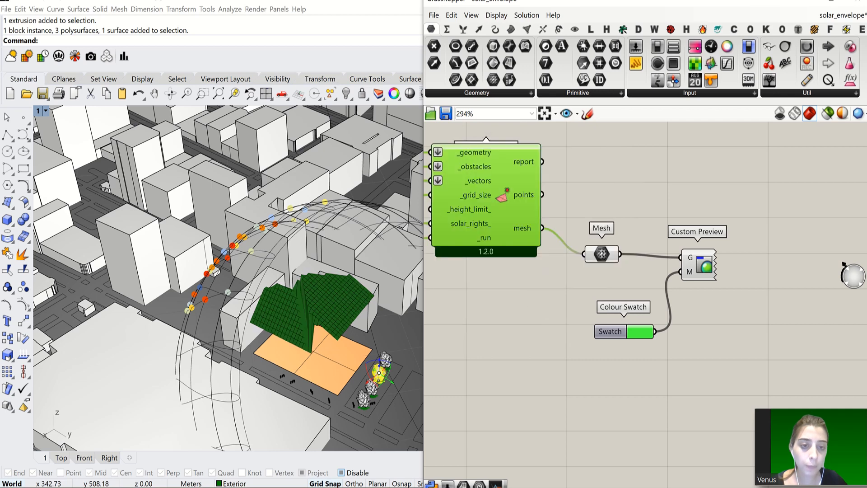
{"action": "left_click", "coordinate": [362, 21]}
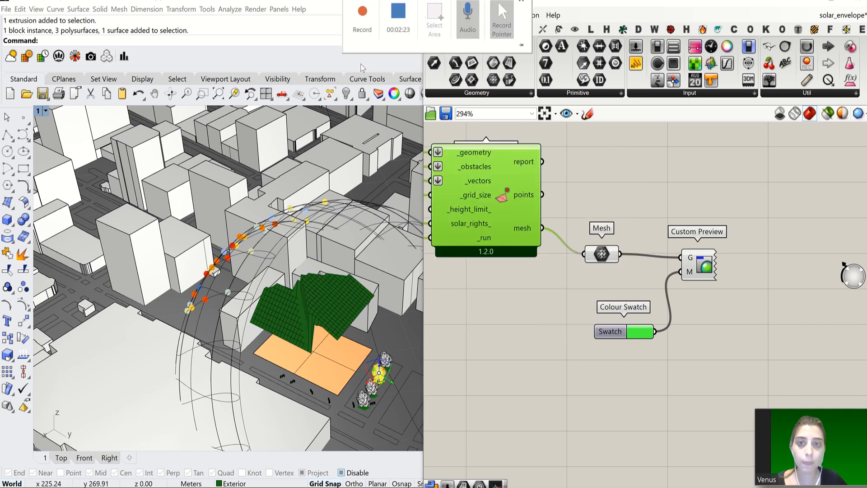
- Read the LB Solar Envelope component description on solar collection and solar rights envelopes
{"action": "scroll", "coordinate": [689, 212], "scroll_direction": "down", "scroll_amount": 4}
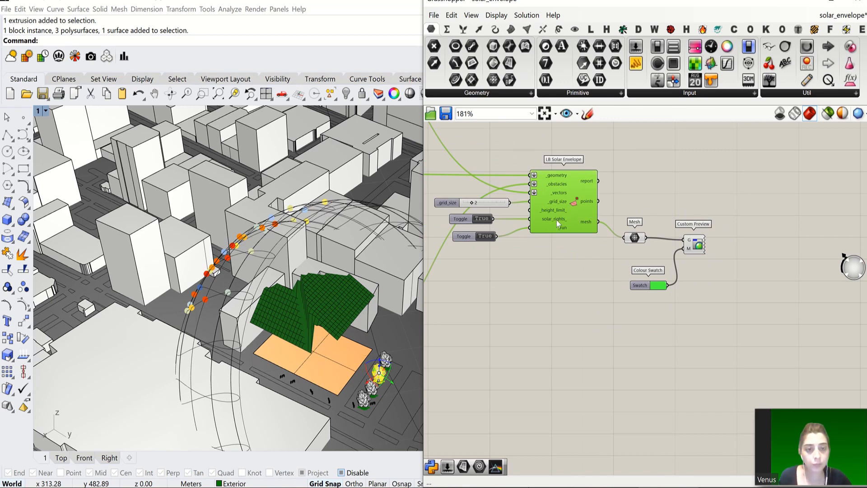
{"action": "mouse_move", "coordinate": [576, 201]}
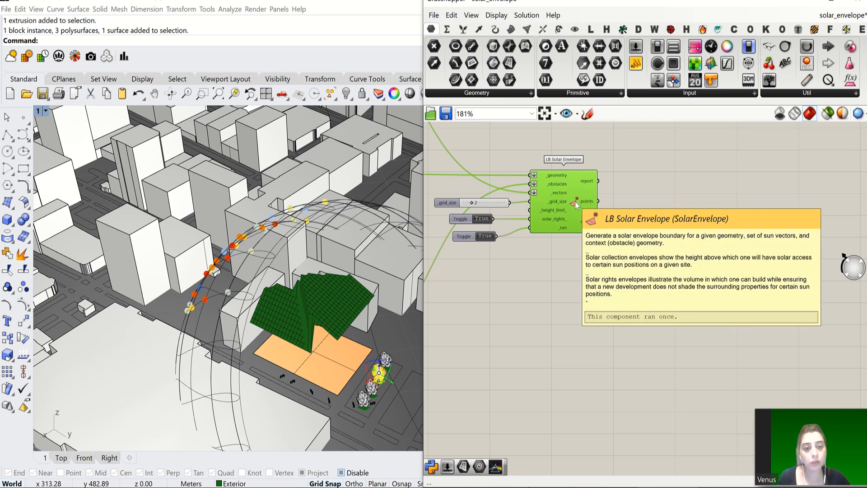
{"action": "scroll", "coordinate": [644, 164], "scroll_direction": "down", "scroll_amount": 6}
{"action": "scroll", "coordinate": [631, 167], "scroll_direction": "up", "scroll_amount": 5}
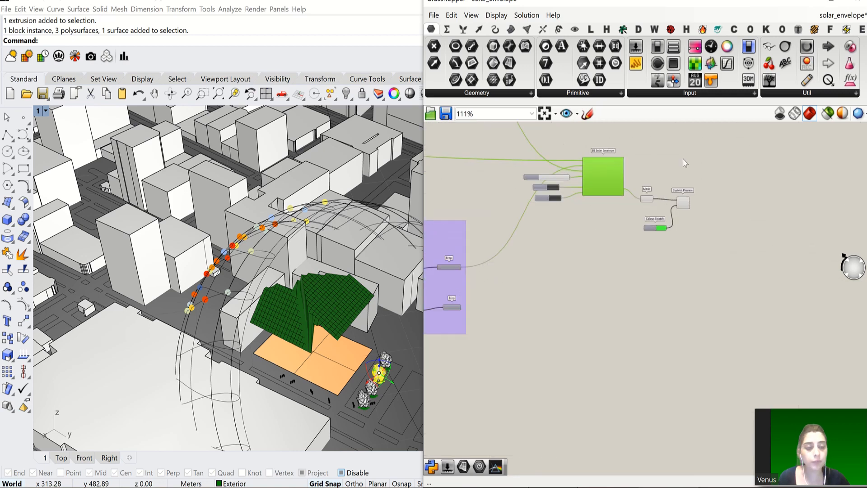
{"action": "scroll", "coordinate": [736, 189], "scroll_direction": "down", "scroll_amount": 3}
{"action": "scroll", "coordinate": [668, 178], "scroll_direction": "up", "scroll_amount": 3}
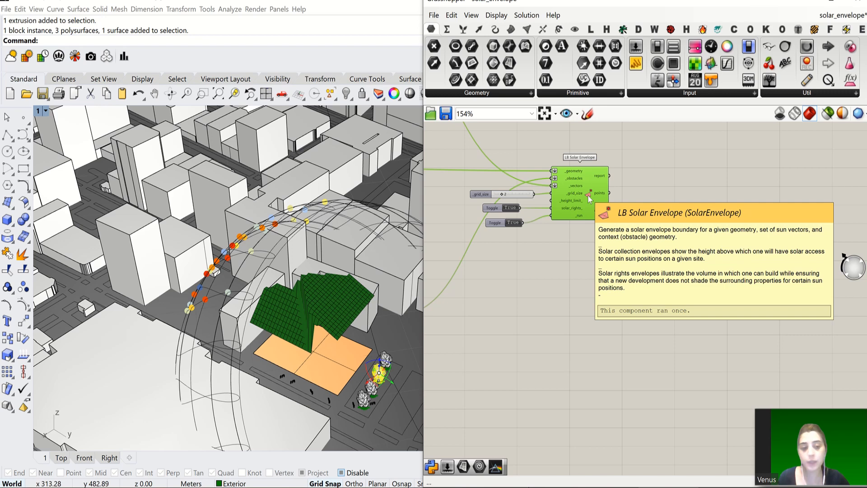
{"action": "scroll", "coordinate": [589, 198], "scroll_direction": "down", "scroll_amount": 4}
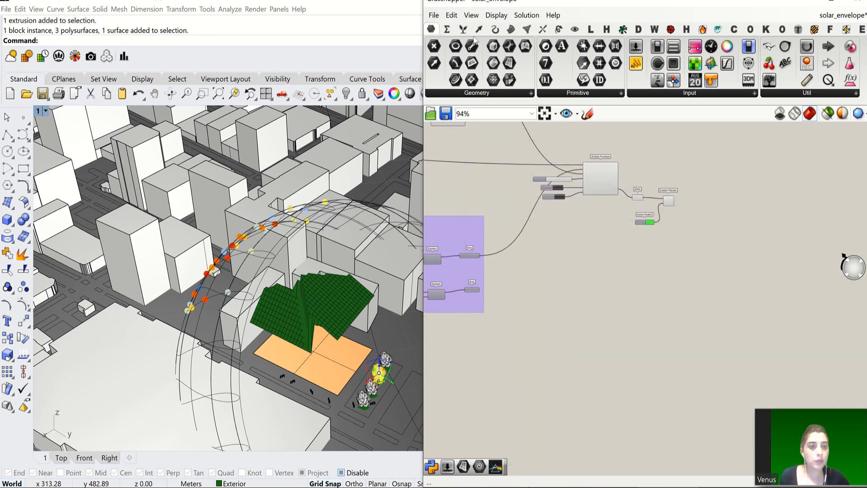
- Add a second LB Solar Envelope component below the existing one on the canvas
{"action": "left_click", "coordinate": [670, 28]}
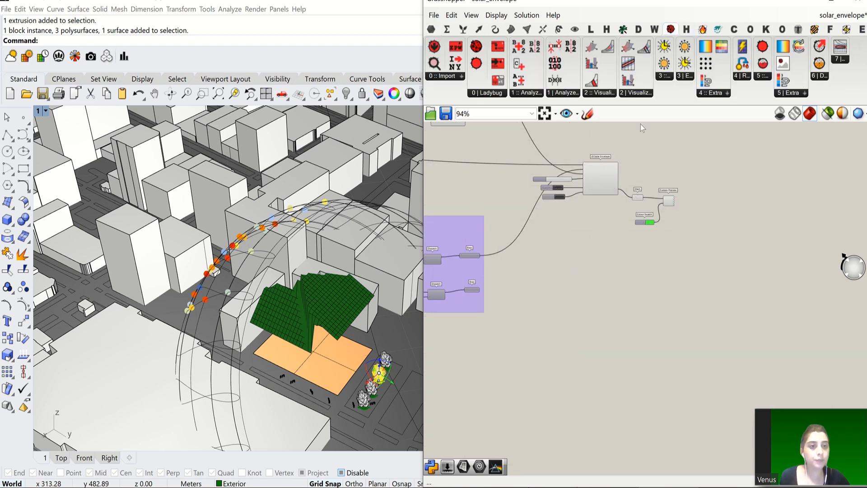
{"action": "left_click", "coordinate": [665, 76]}
{"action": "left_click_drag", "start_coordinate": [700, 204], "coordinate": [611, 283]}
{"action": "left_click", "coordinate": [665, 76]}
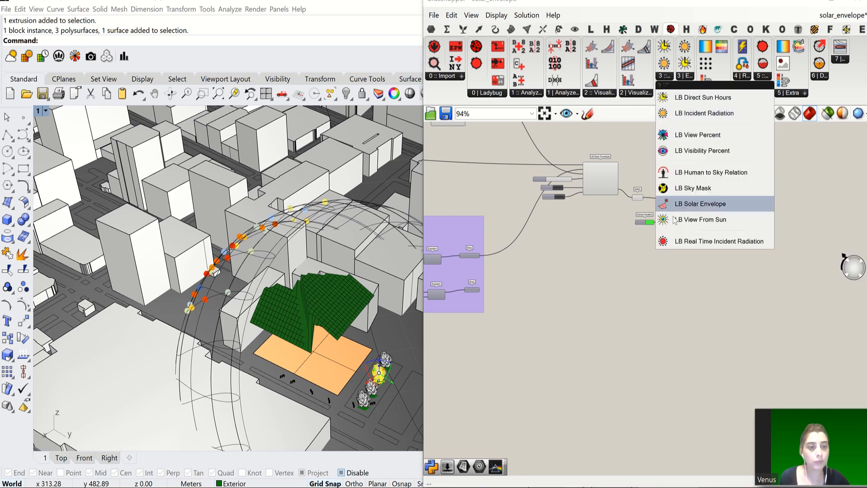
{"action": "left_click_drag", "start_coordinate": [699, 206], "coordinate": [677, 294]}
{"action": "scroll", "coordinate": [583, 278], "scroll_direction": "up", "scroll_amount": 4}
{"action": "scroll", "coordinate": [677, 295], "scroll_direction": "down", "scroll_amount": 8}
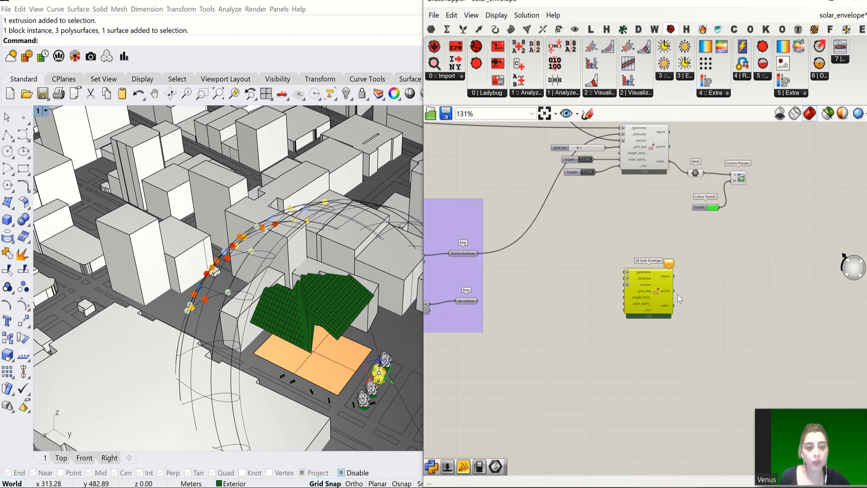
- Connect the site geometry to _geometry and the Up surfaces Brep to _obstacles of the second LB Solar Envelope
{"action": "scroll", "coordinate": [513, 244], "scroll_direction": "up", "scroll_amount": 5}
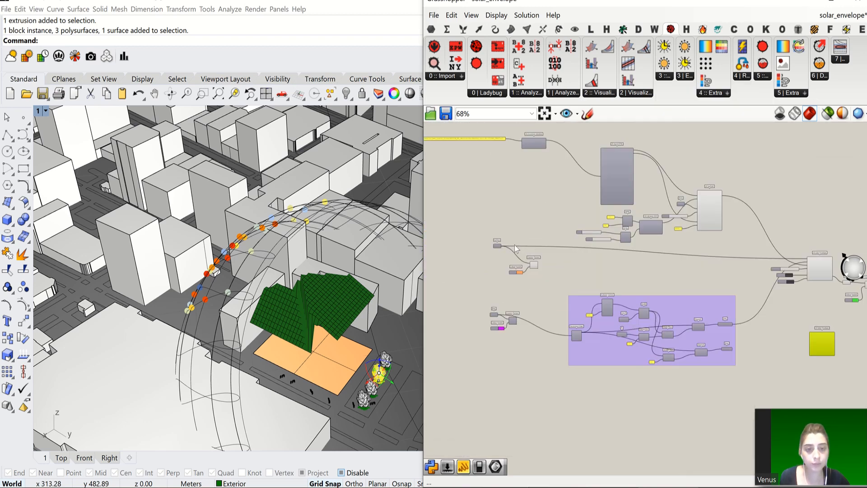
{"action": "left_click_drag", "start_coordinate": [617, 252], "coordinate": [678, 252]}
{"action": "scroll", "coordinate": [518, 205], "scroll_direction": "down", "scroll_amount": 5}
{"action": "scroll", "coordinate": [720, 275], "scroll_direction": "up", "scroll_amount": 3}
{"action": "scroll", "coordinate": [632, 264], "scroll_direction": "up", "scroll_amount": 5}
{"action": "scroll", "coordinate": [702, 245], "scroll_direction": "down", "scroll_amount": 4}
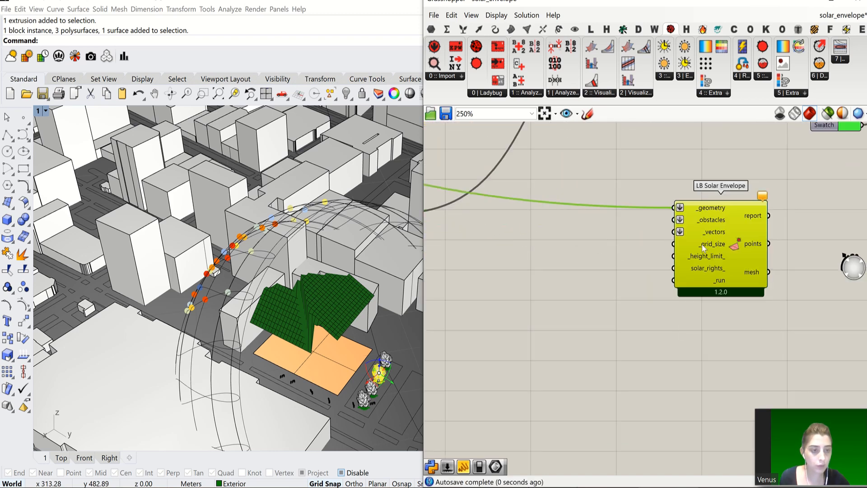
{"action": "scroll", "coordinate": [607, 261], "scroll_direction": "up", "scroll_amount": 4}
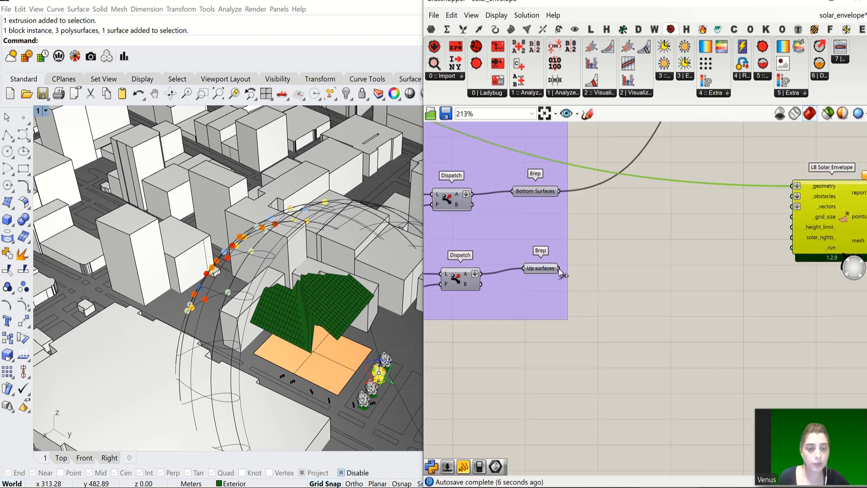
{"action": "left_click_drag", "start_coordinate": [547, 287], "coordinate": [793, 196]}
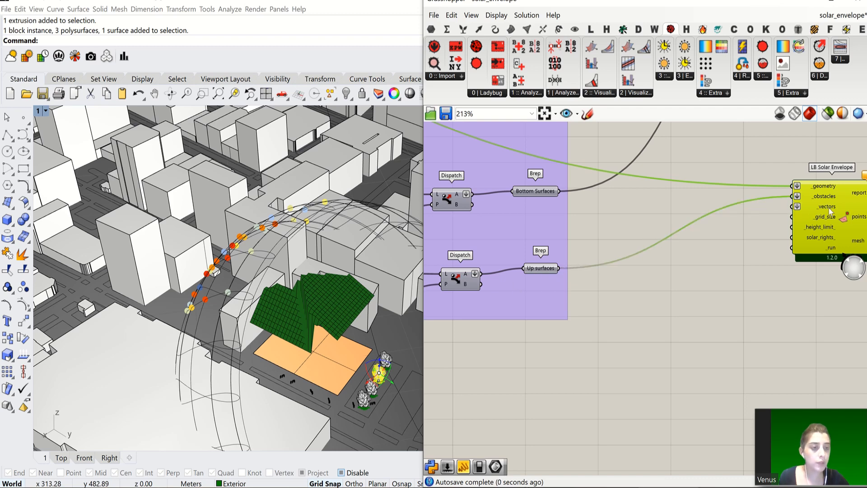
- Connect the sun path's vectors output to _vectors of the second LB Solar Envelope
{"action": "scroll", "coordinate": [745, 229], "scroll_direction": "down", "scroll_amount": 3}
{"action": "scroll", "coordinate": [787, 223], "scroll_direction": "up", "scroll_amount": 3}
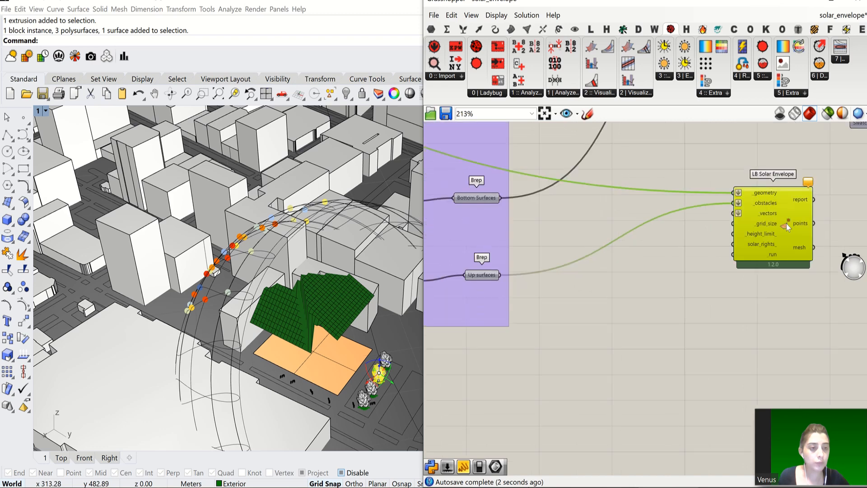
{"action": "mouse_move", "coordinate": [787, 223]}
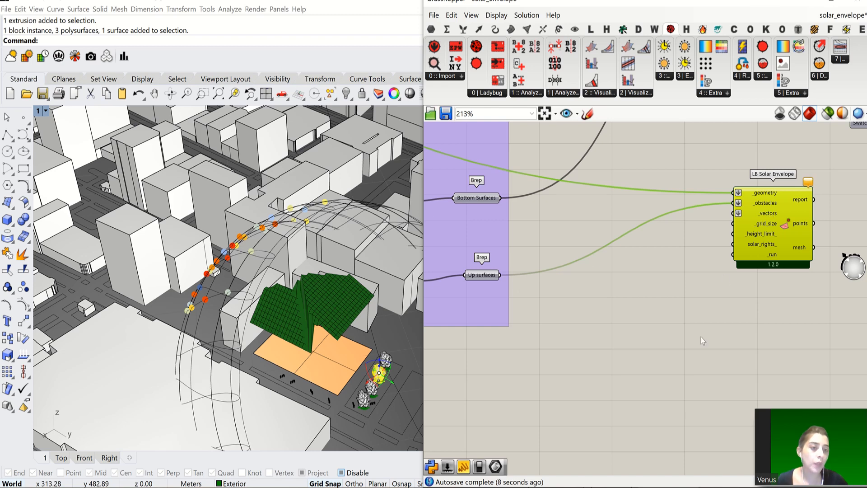
{"action": "scroll", "coordinate": [701, 337], "scroll_direction": "down", "scroll_amount": 3}
{"action": "scroll", "coordinate": [607, 162], "scroll_direction": "up", "scroll_amount": 4}
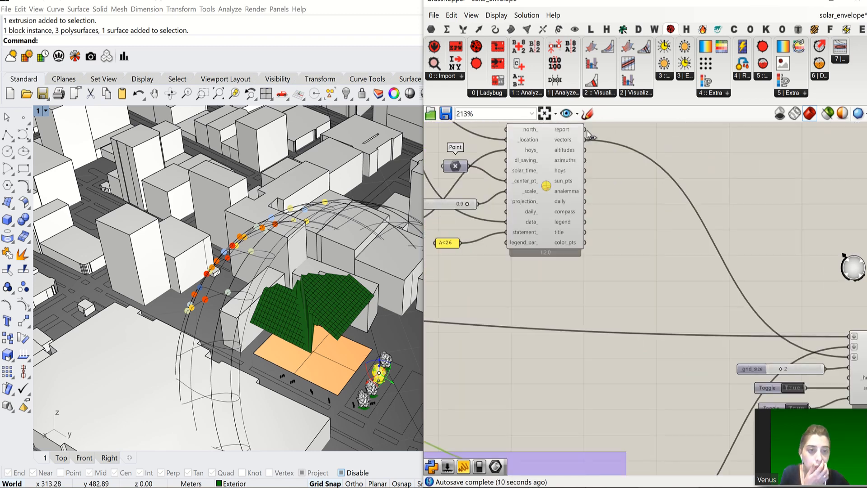
{"action": "scroll", "coordinate": [621, 290], "scroll_direction": "down", "scroll_amount": 7}
{"action": "left_click_drag", "start_coordinate": [652, 253], "coordinate": [640, 295]}
{"action": "scroll", "coordinate": [673, 354], "scroll_direction": "up", "scroll_amount": 7}
{"action": "scroll", "coordinate": [648, 308], "scroll_direction": "up", "scroll_amount": 4}
{"action": "scroll", "coordinate": [736, 323], "scroll_direction": "down", "scroll_amount": 3}
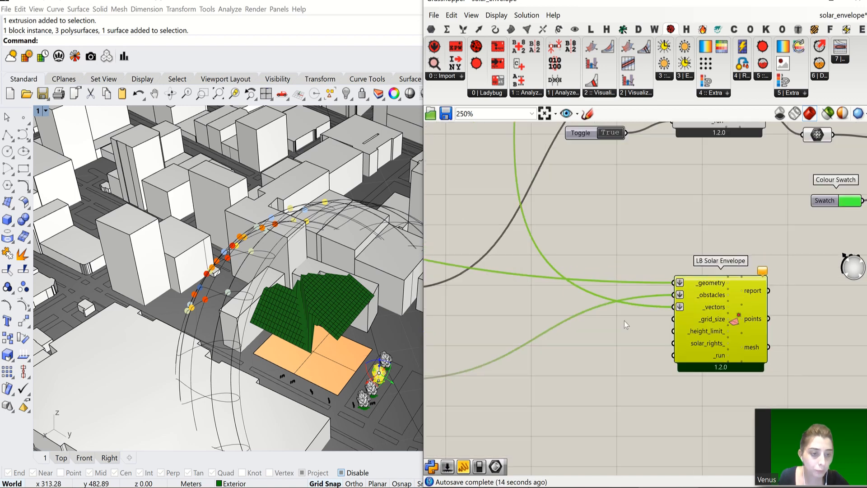
- Add a Number Slider of 2.5 and connect it to _grid_size of the second LB Solar Envelope
{"action": "left_click", "coordinate": [625, 320]}
{"action": "double_click", "coordinate": [625, 320]}
{"action": "type", "text": "2"}
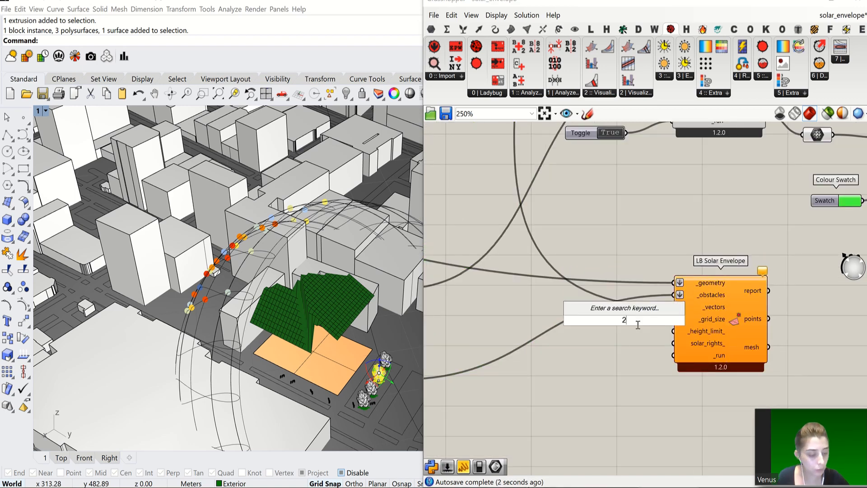
{"action": "type", "text": ".5"}
{"action": "key", "text": "Return"}
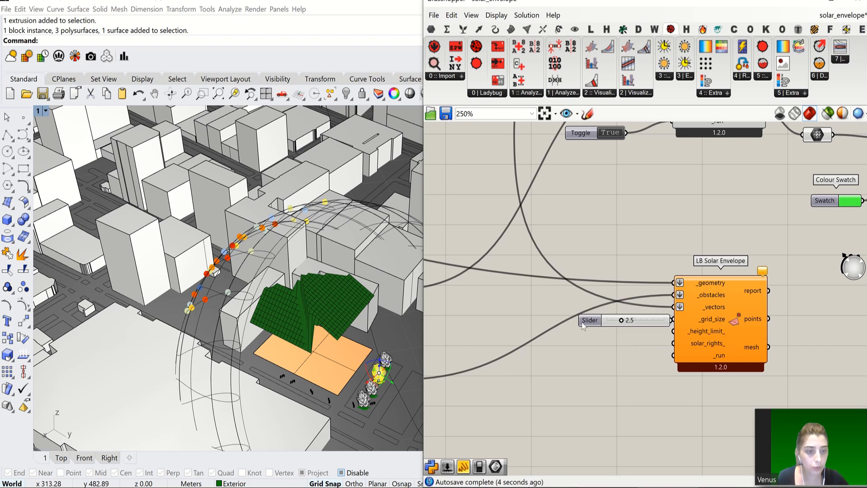
{"action": "left_click_drag", "start_coordinate": [673, 320], "coordinate": [638, 321]}
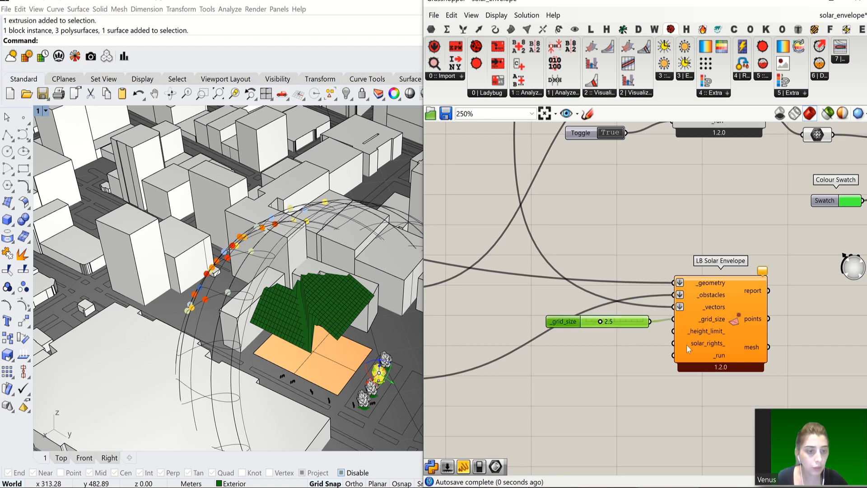
- Add a Boolean Toggle set to False and connect it to solar_rights_ of the second LB Solar Envelope
{"action": "double_click", "coordinate": [632, 349]}
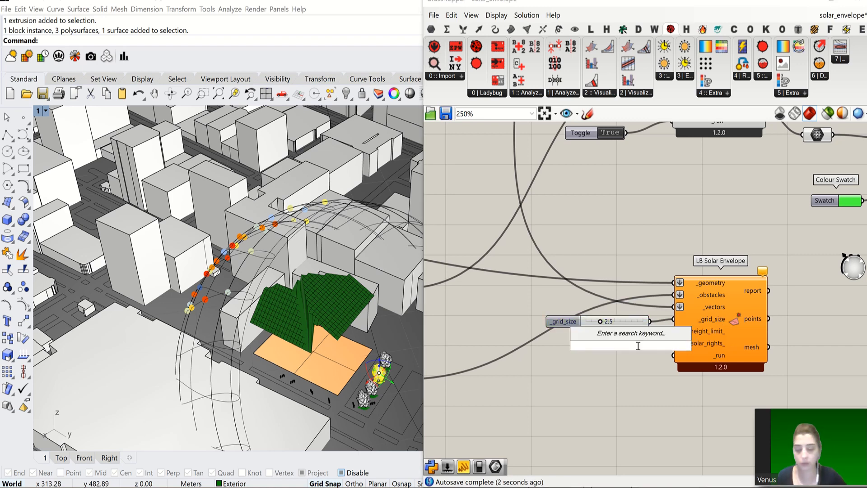
{"action": "type", "text": "toggle"}
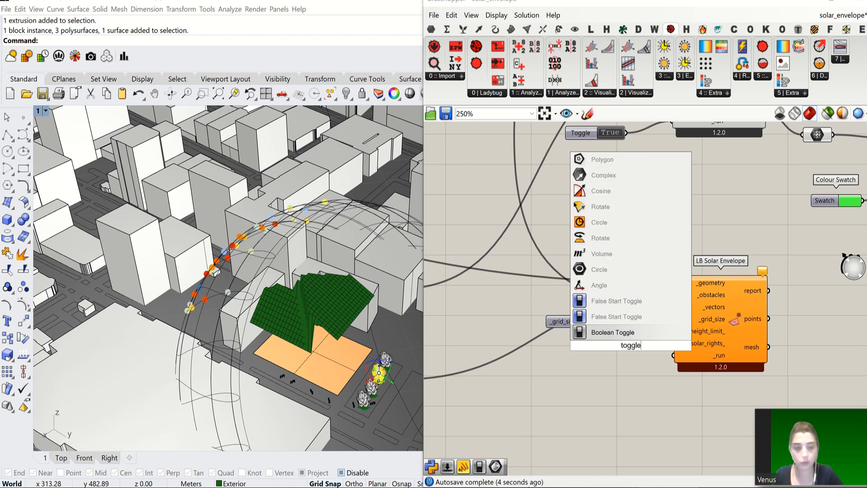
{"action": "left_click", "coordinate": [628, 333]}
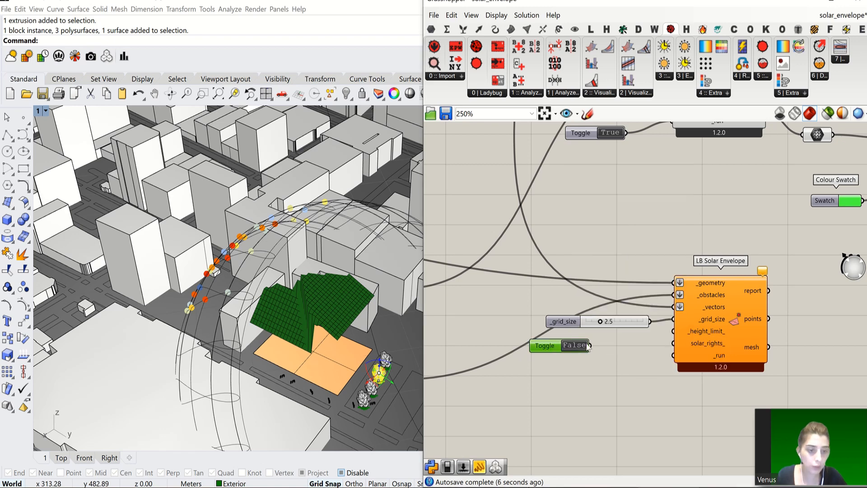
{"action": "left_click_drag", "start_coordinate": [590, 345], "coordinate": [673, 343]}
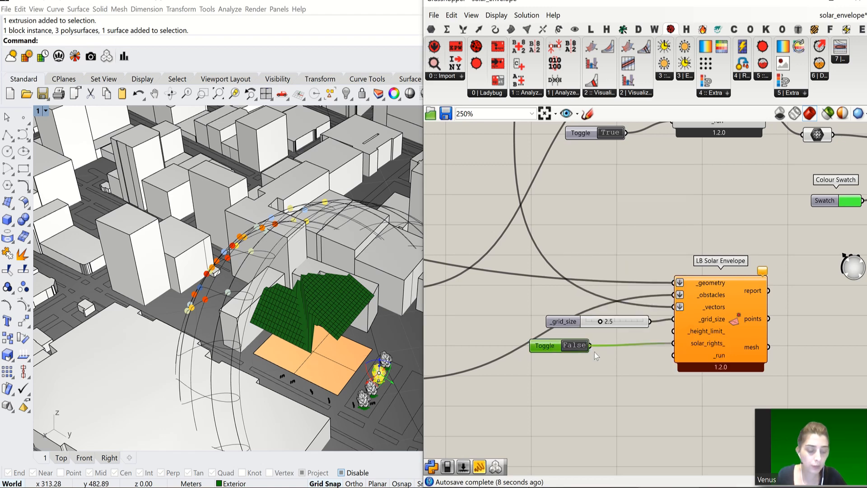
- Add another Boolean Toggle, connect it to _run of the second LB Solar Envelope, and set it to True
{"action": "double_click", "coordinate": [600, 368]}
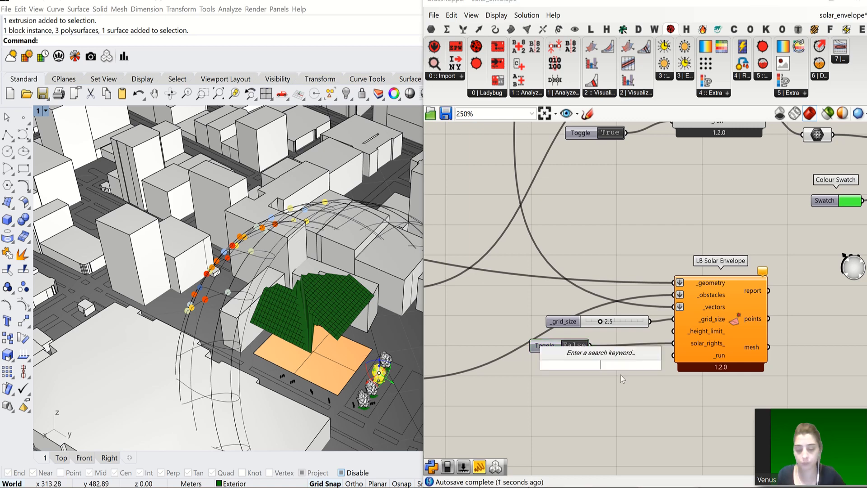
{"action": "type", "text": "to"}
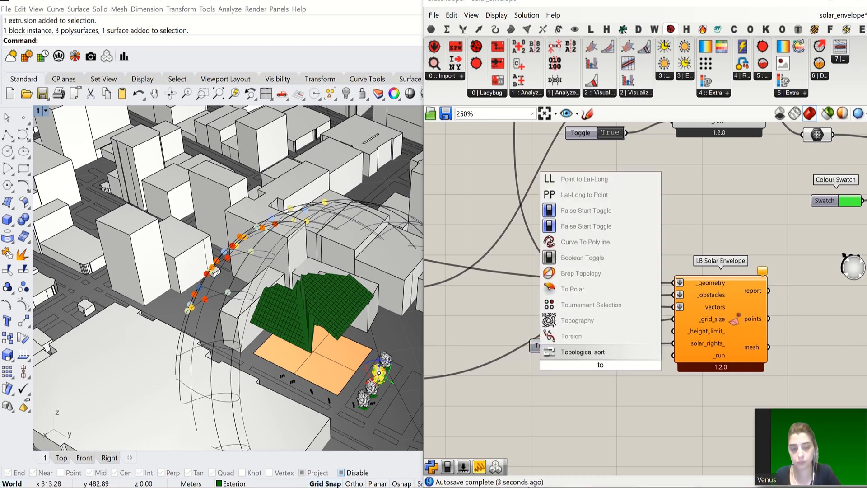
{"action": "type", "text": "gg"}
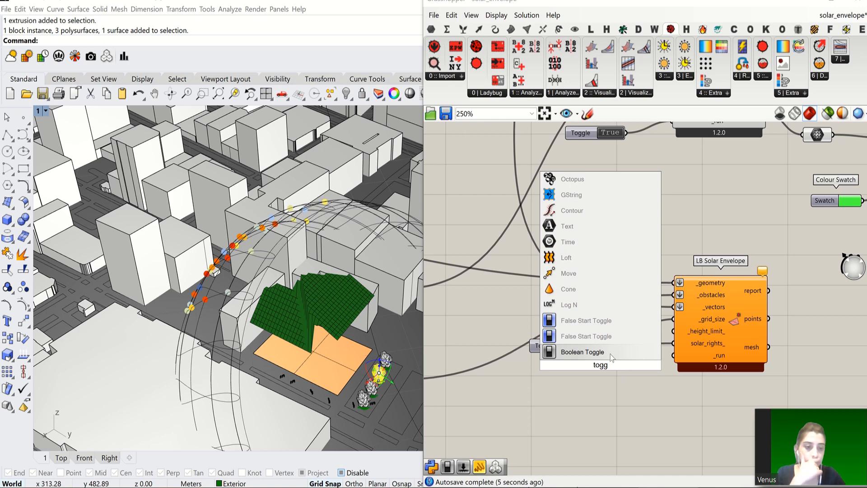
{"action": "left_click", "coordinate": [613, 352]}
{"action": "left_click_drag", "start_coordinate": [632, 365], "coordinate": [674, 355]}
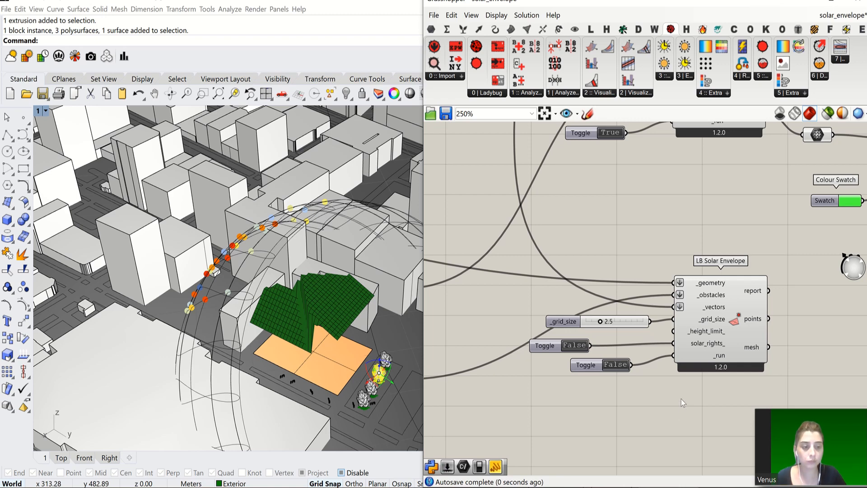
{"action": "left_click", "coordinate": [616, 364]}
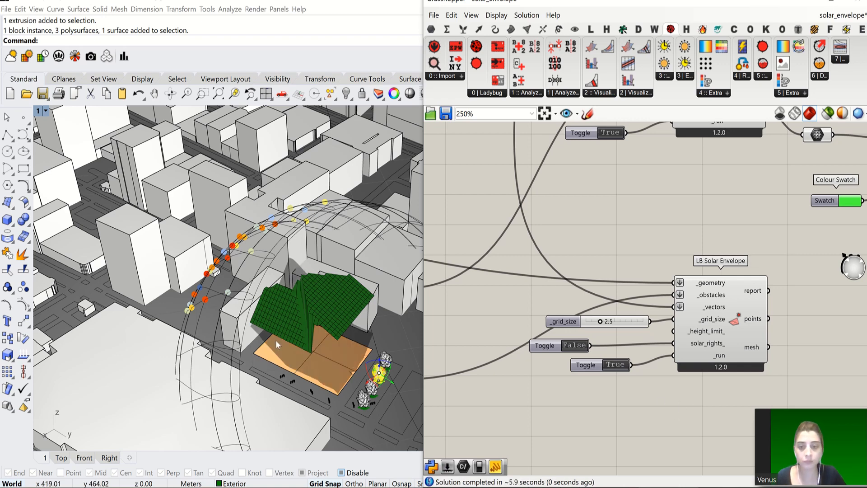
{"action": "mouse_move", "coordinate": [293, 325]}
{"action": "right_mouse_down"}
{"action": "mouse_move", "coordinate": [282, 314]}
{"action": "mouse_move", "coordinate": [290, 297]}
{"action": "mouse_move", "coordinate": [288, 319]}
{"action": "mouse_move", "coordinate": [303, 328]}
{"action": "mouse_move", "coordinate": [283, 320]}
{"action": "mouse_move", "coordinate": [291, 316]}
{"action": "mouse_move", "coordinate": [285, 324]}
{"action": "right_mouse_up"}
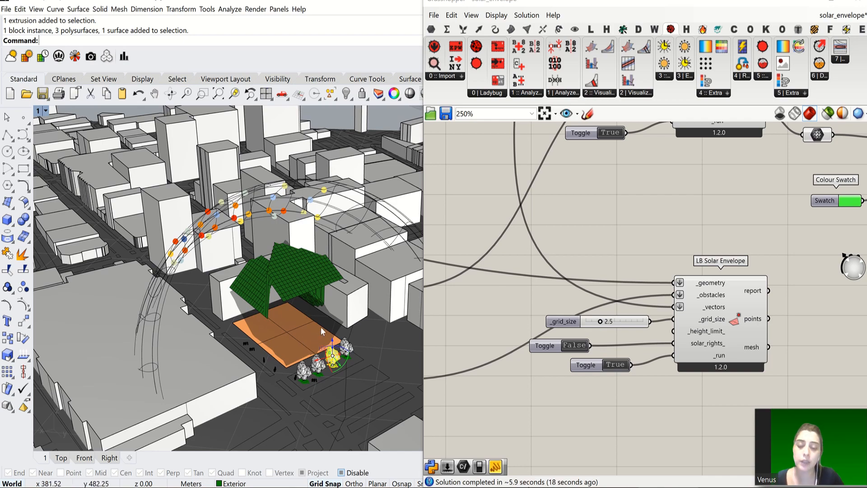
{"action": "scroll", "coordinate": [321, 328], "scroll_direction": "up", "scroll_amount": 5}
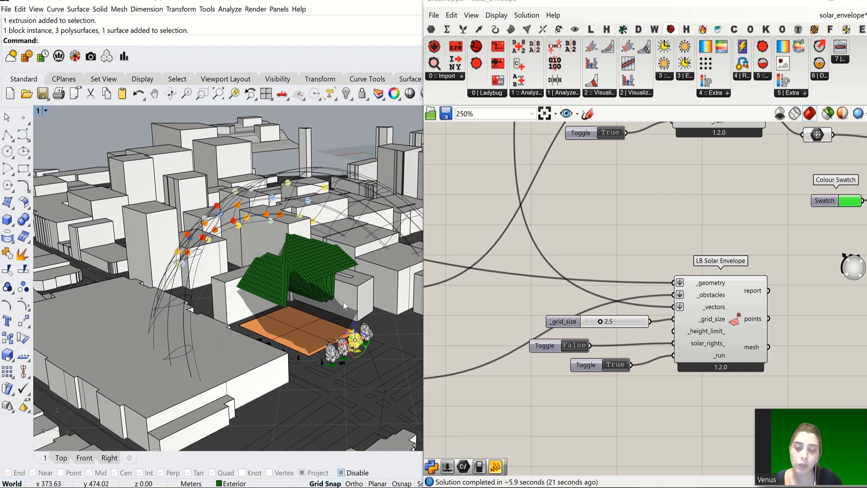
{"action": "right_click_drag", "start_coordinate": [318, 321], "coordinate": [312, 328]}
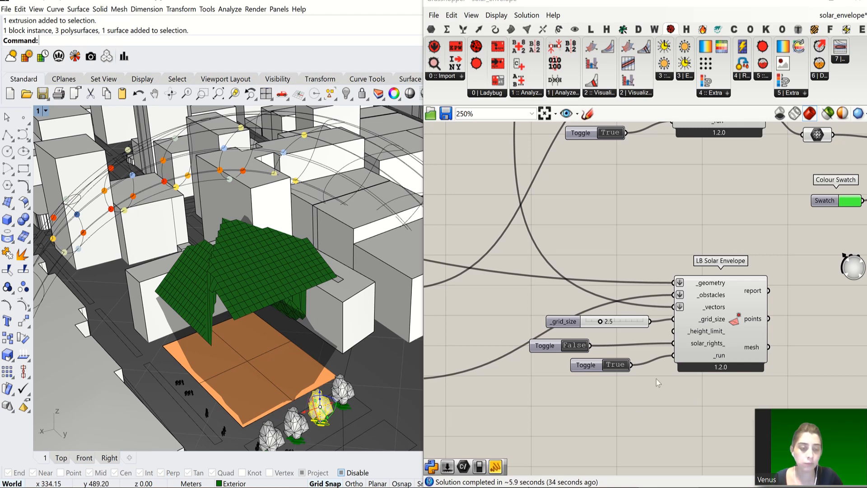
- Add a Mesh parameter and connect it to the mesh output of the second LB Solar Envelope
{"action": "scroll", "coordinate": [479, 350], "scroll_direction": "down", "scroll_amount": 4}
{"action": "scroll", "coordinate": [668, 350], "scroll_direction": "up", "scroll_amount": 5}
{"action": "double_click", "coordinate": [655, 344]}
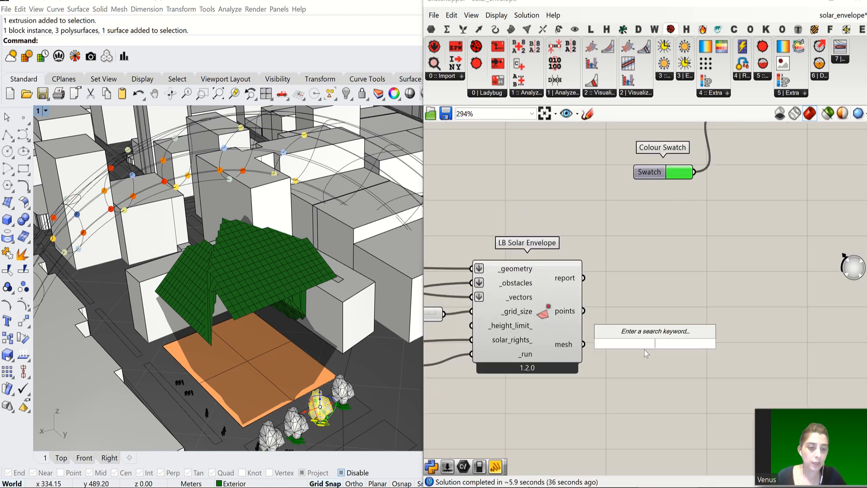
{"action": "type", "text": "mecj"}
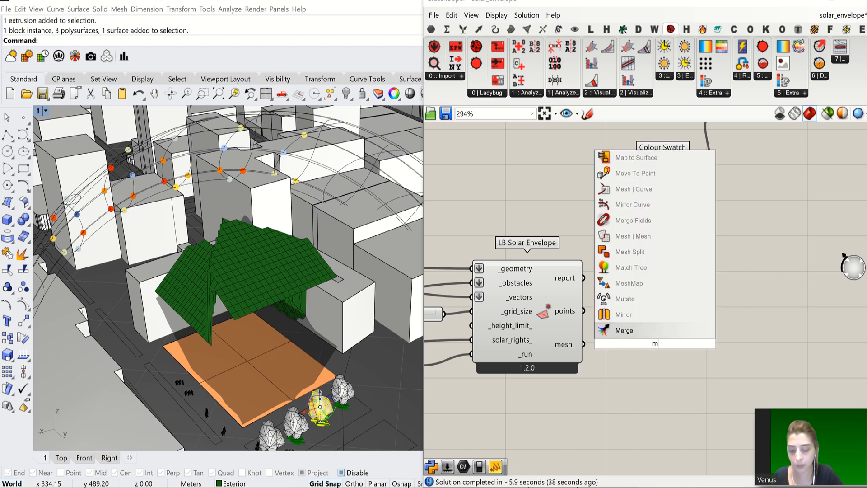
{"action": "key", "text": "BackSpace"}
{"action": "key", "text": "BackSpace"}
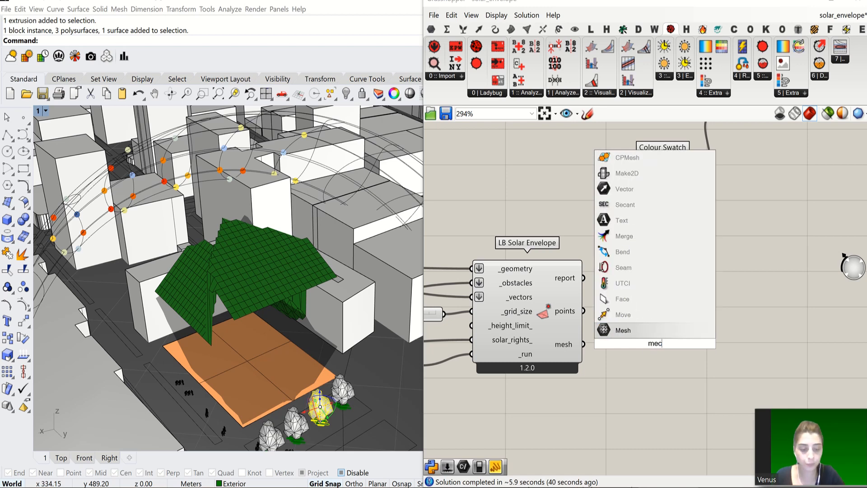
{"action": "type", "text": "sh"}
{"action": "left_click", "coordinate": [632, 332]}
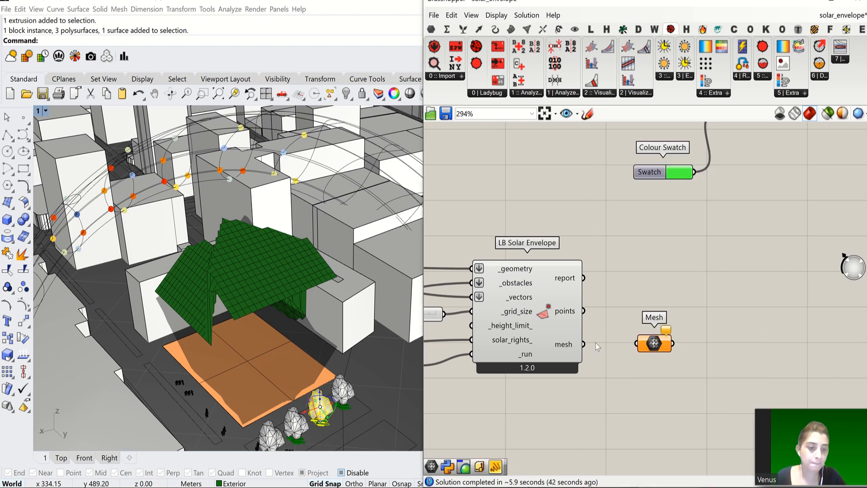
{"action": "left_click_drag", "start_coordinate": [638, 344], "coordinate": [583, 344]}
- Add a Custom Preview component and place it beside the new Mesh parameter
{"action": "double_click", "coordinate": [668, 412]}
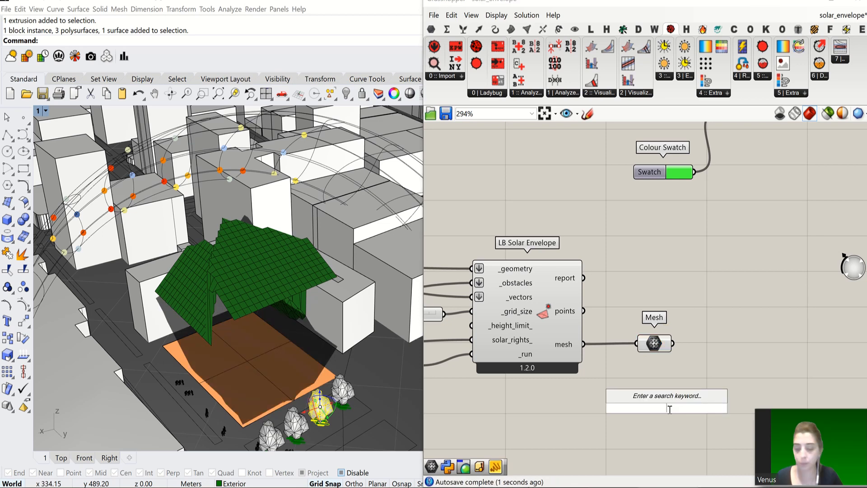
{"action": "type", "text": "custom"}
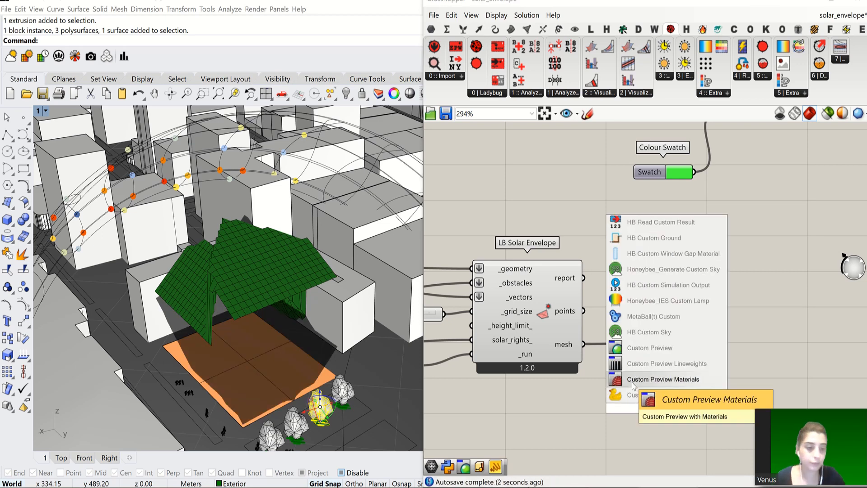
{"action": "left_click", "coordinate": [667, 349]}
{"action": "left_click_drag", "start_coordinate": [670, 407], "coordinate": [761, 339]}
- Add a Colour Swatch, then connect the Mesh parameter to G and the swatch to M of the new Custom Preview
{"action": "double_click", "coordinate": [648, 411]}
{"action": "type", "text": "sw"}
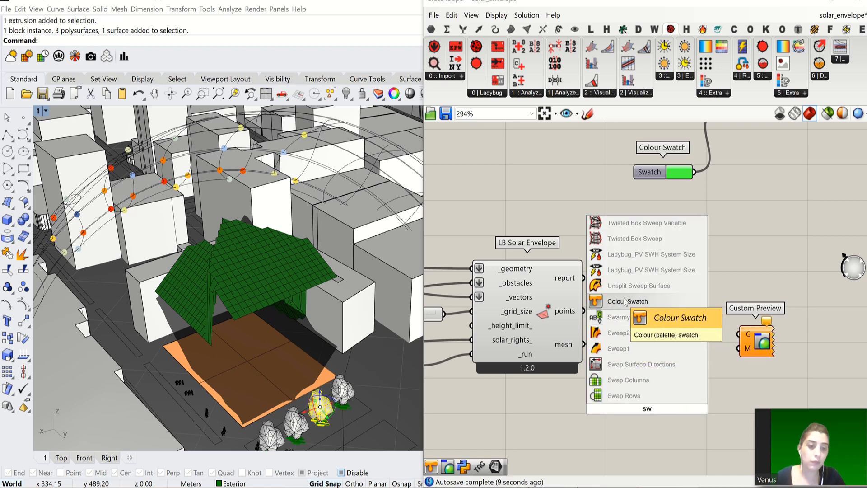
{"action": "left_click", "coordinate": [627, 301]}
{"action": "left_click_drag", "start_coordinate": [746, 329], "coordinate": [673, 343]}
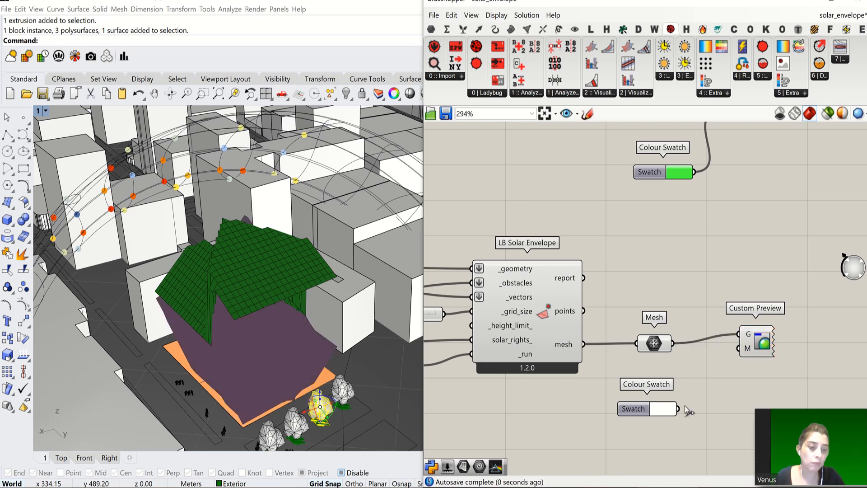
{"action": "left_click_drag", "start_coordinate": [680, 408], "coordinate": [689, 370]}
- Set the new Colour Swatch to cyan with R 22, G 248, B 255
{"action": "left_click", "coordinate": [655, 411]}
{"action": "left_click", "coordinate": [657, 413]}
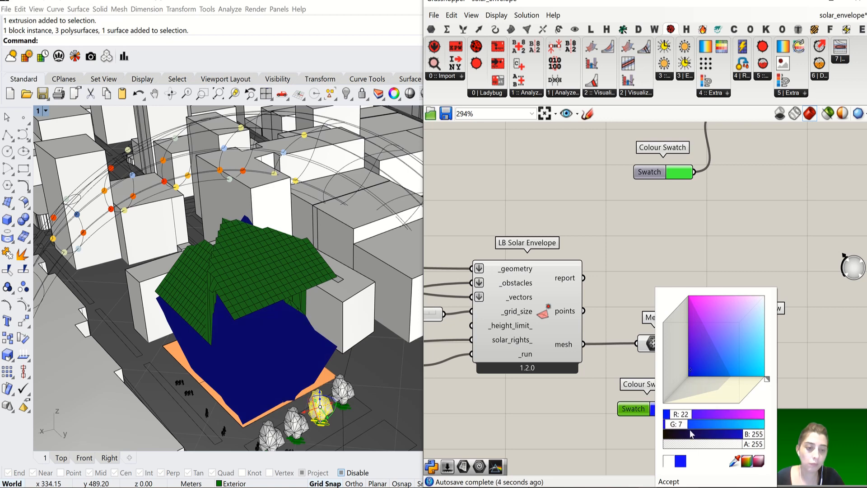
{"action": "left_click_drag", "start_coordinate": [684, 424], "coordinate": [761, 424]}
{"action": "scroll", "coordinate": [627, 348], "scroll_direction": "down", "scroll_amount": 1}
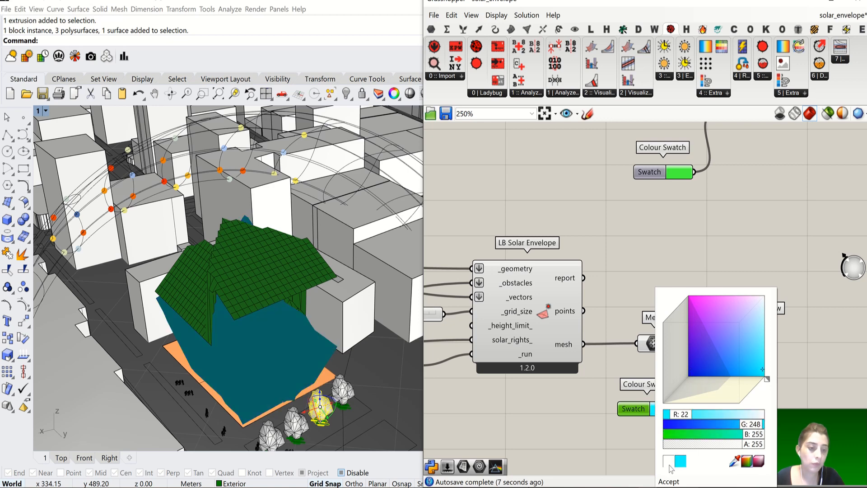
{"action": "left_click", "coordinate": [669, 482]}
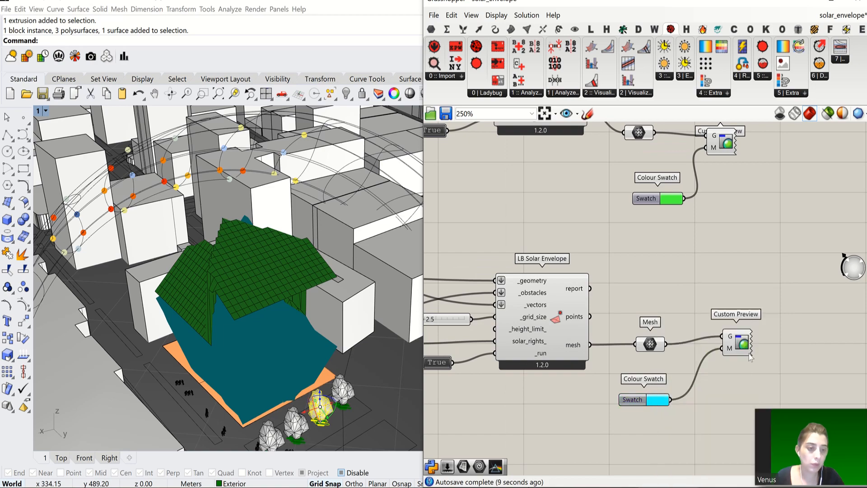
- Highlight the second envelope's Custom Preview and examine the shape of both envelopes over the site from several angles
{"action": "right_click_drag", "start_coordinate": [260, 318], "coordinate": [413, 311]}
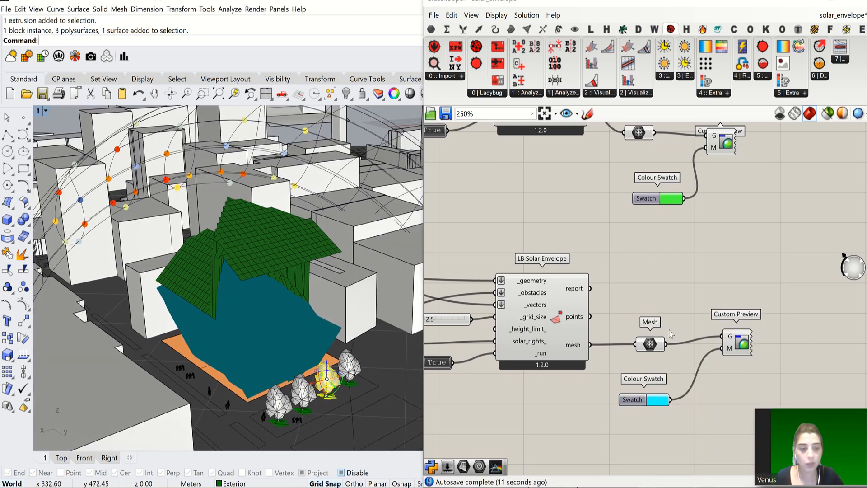
{"action": "left_click", "coordinate": [738, 353]}
{"action": "middle_click", "coordinate": [738, 353]}
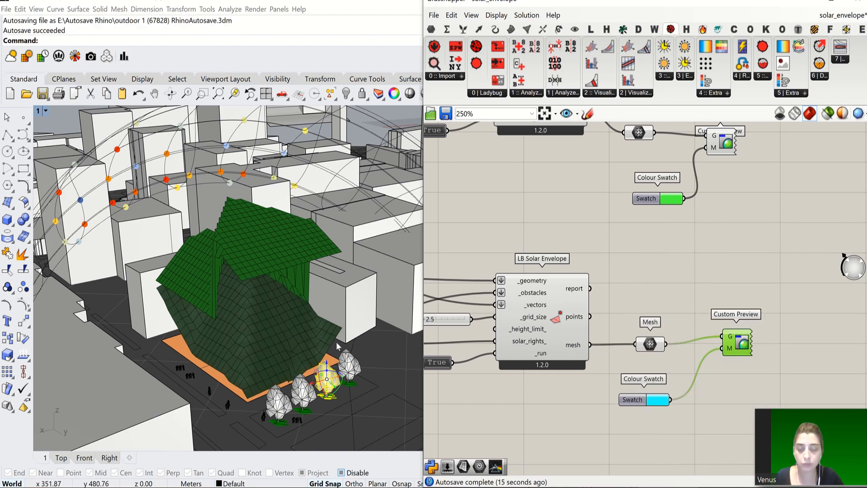
{"action": "right_click_drag", "start_coordinate": [316, 344], "coordinate": [362, 337]}
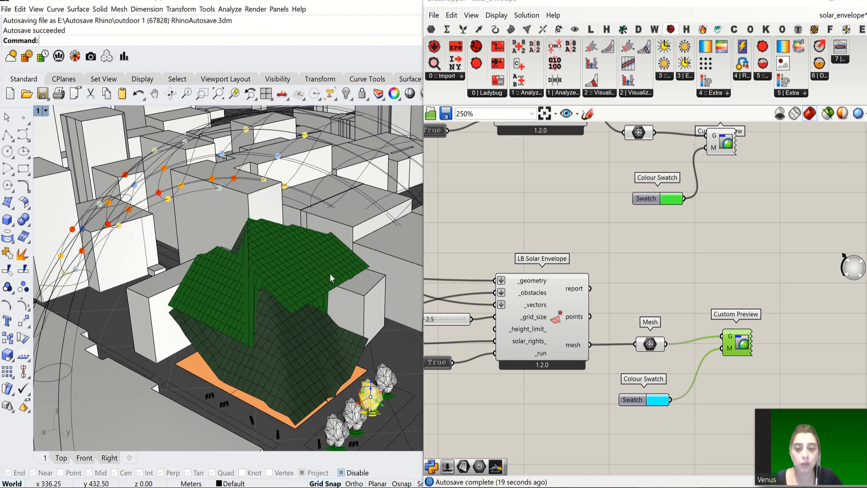
{"action": "right_click_drag", "start_coordinate": [310, 357], "coordinate": [284, 361]}
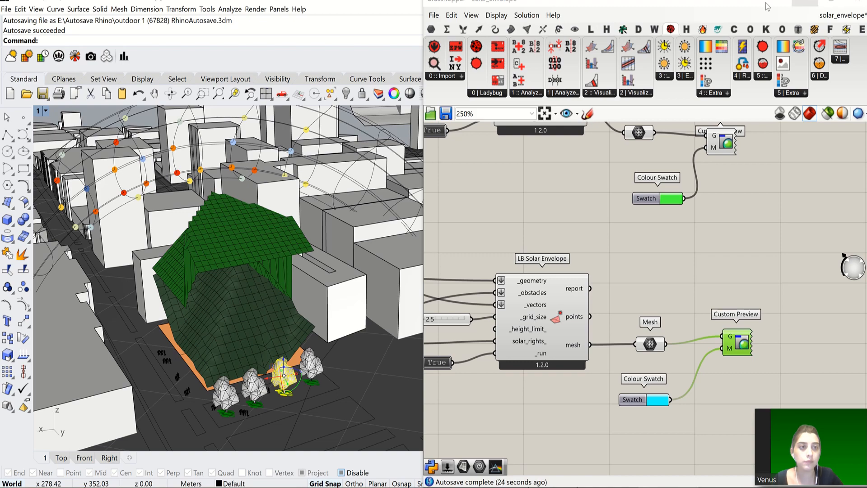
- Uncover the Rhino viewport and restore named view 2 to examine both envelopes from street level
{"action": "left_click_drag", "start_coordinate": [768, 5], "coordinate": [764, 388]}
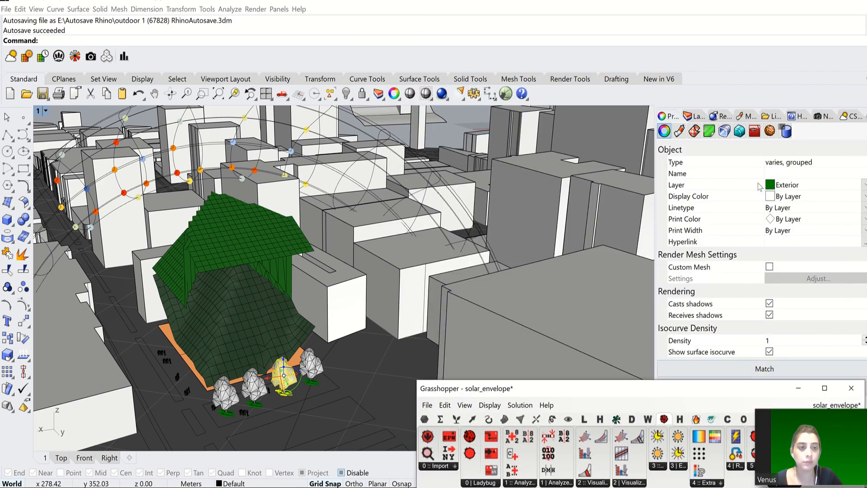
{"action": "left_click", "coordinate": [818, 116]}
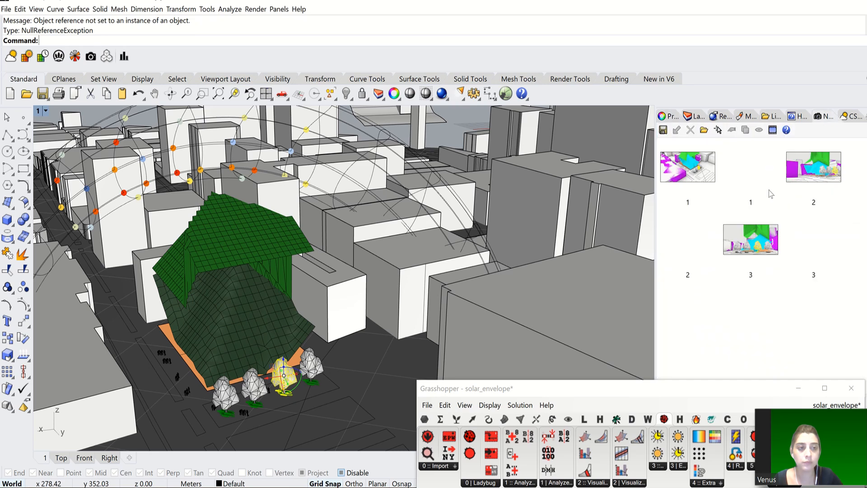
{"action": "double_click", "coordinate": [751, 174]}
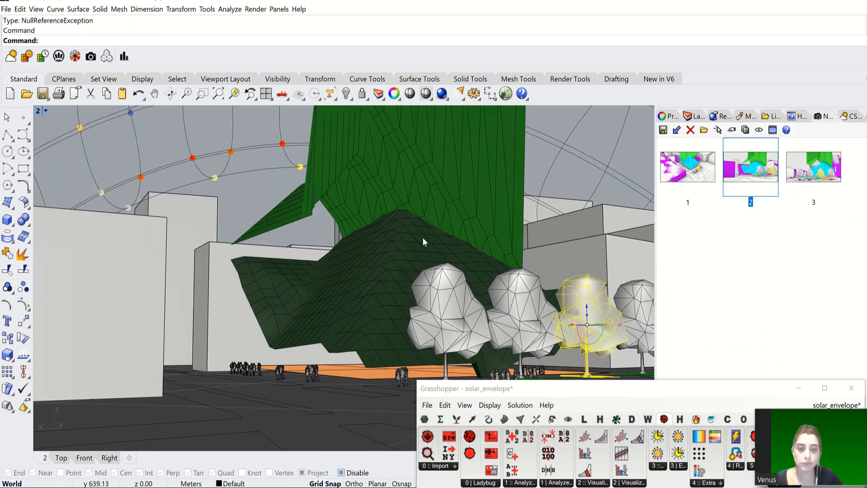
{"action": "right_click_drag", "start_coordinate": [438, 223], "coordinate": [441, 222]}
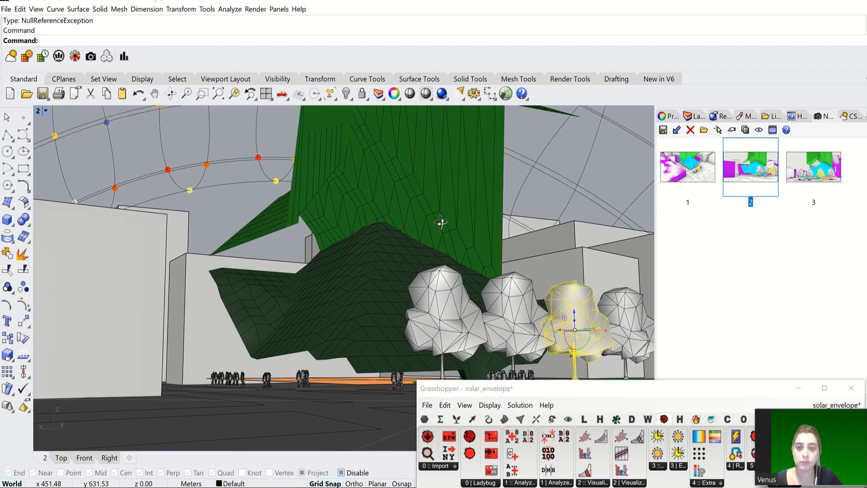
{"action": "left_click", "coordinate": [154, 93]}
{"action": "left_click_drag", "start_coordinate": [462, 212], "coordinate": [417, 246]}
{"action": "key", "text": "Escape"}
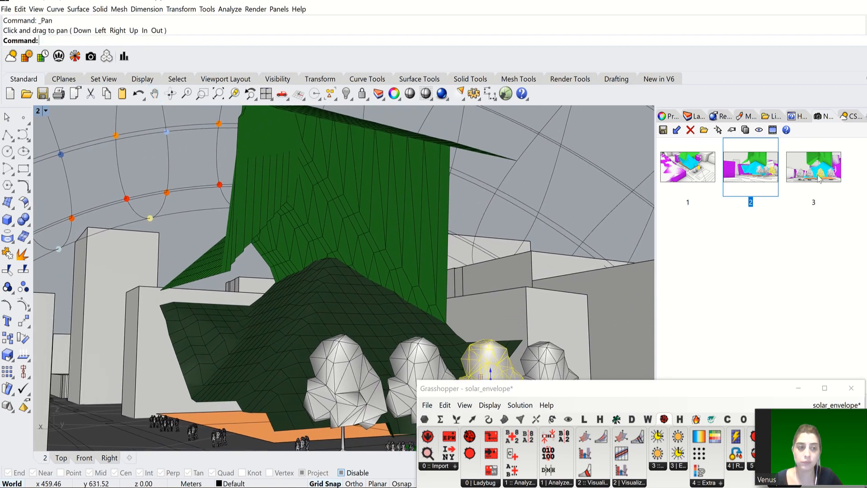
- Restore named view 3 and examine how the two envelopes meet above the trees and the site
{"action": "double_click", "coordinate": [791, 180]}
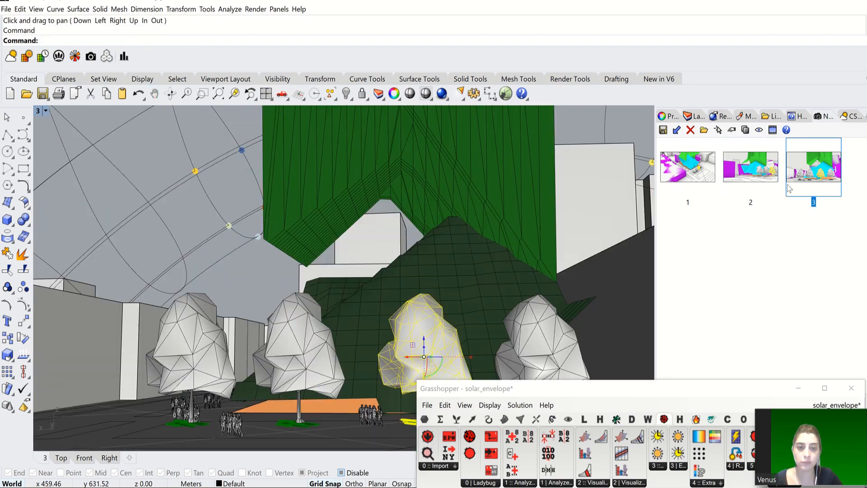
{"action": "left_click", "coordinate": [154, 94]}
{"action": "left_click_drag", "start_coordinate": [443, 184], "coordinate": [397, 242]}
{"action": "key", "text": "Escape"}
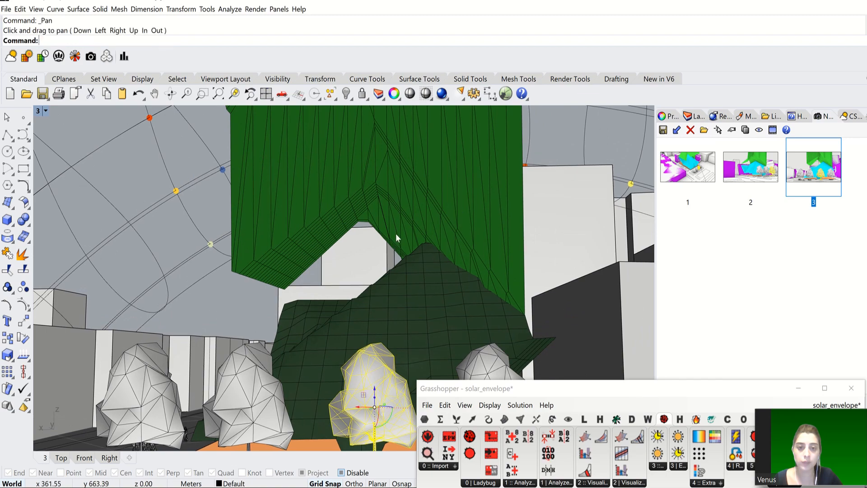
{"action": "scroll", "coordinate": [396, 234], "scroll_direction": "down", "scroll_amount": 3}
{"action": "right_click_drag", "start_coordinate": [404, 218], "coordinate": [409, 218]}
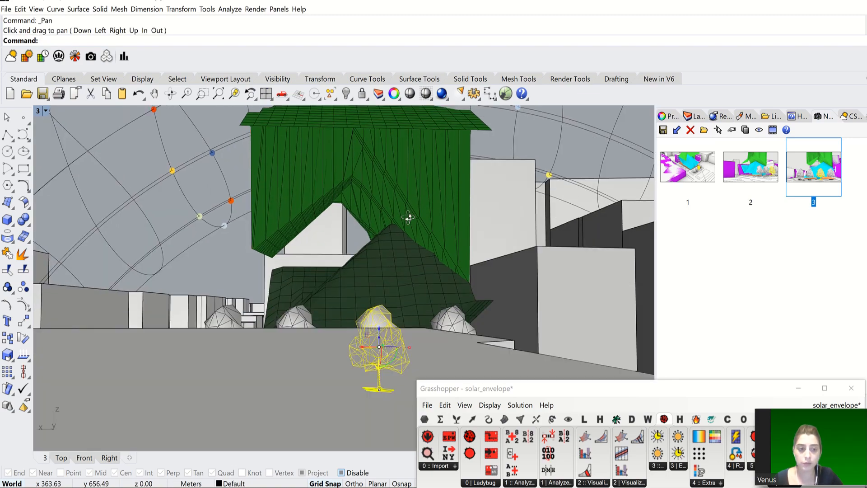
- Bring the Grasshopper definition back into view and highlight the green envelope's Custom Preview and its matching mesh in Rhino
{"action": "right_click_drag", "start_coordinate": [409, 218], "coordinate": [430, 242]}
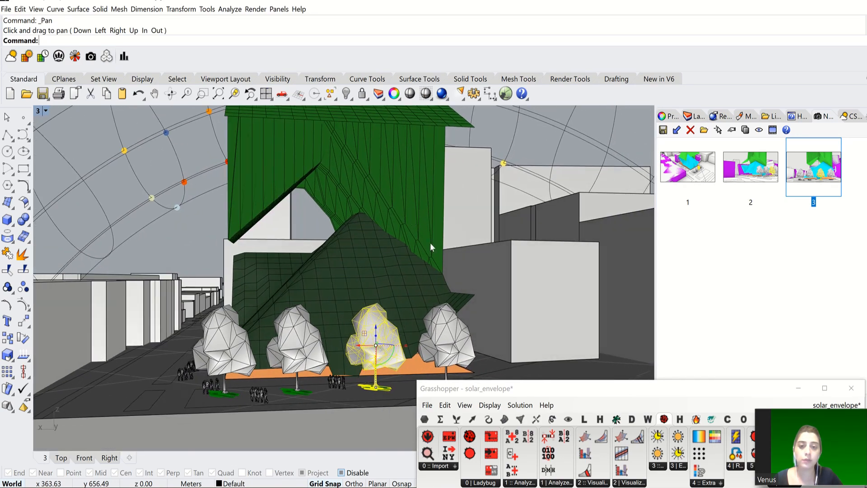
{"action": "left_click_drag", "start_coordinate": [605, 391], "coordinate": [530, 155]}
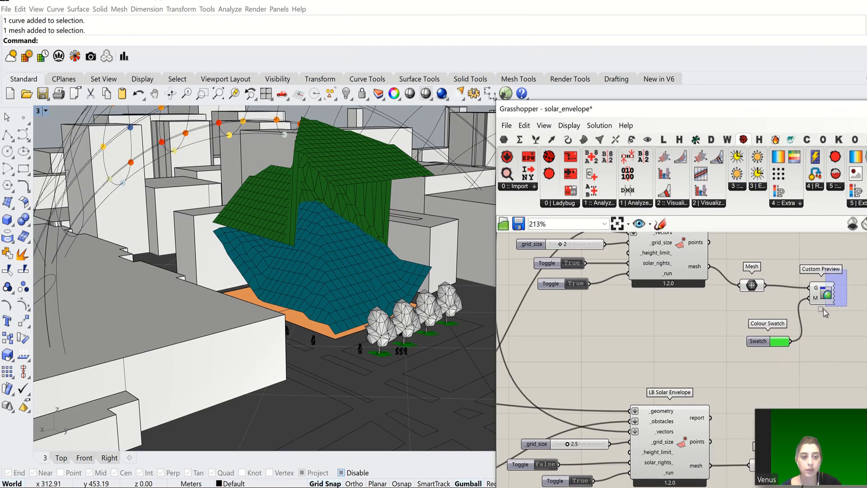
{"action": "left_click", "coordinate": [823, 305]}
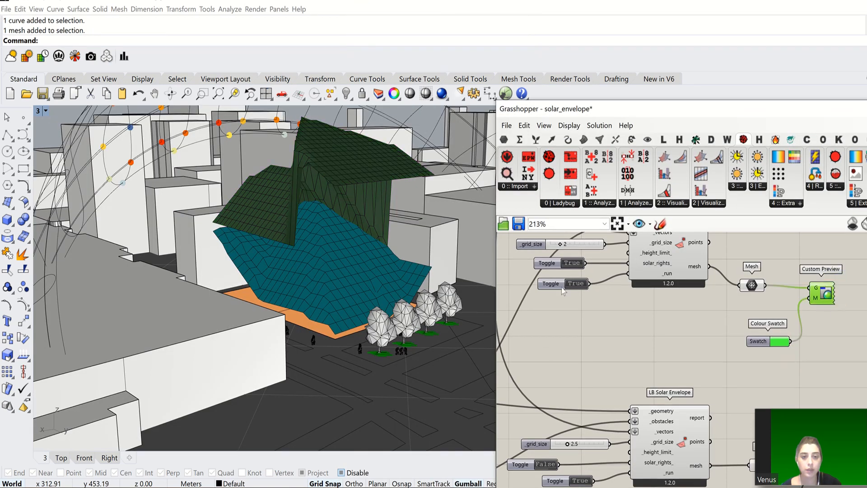
{"action": "left_click", "coordinate": [378, 181]}
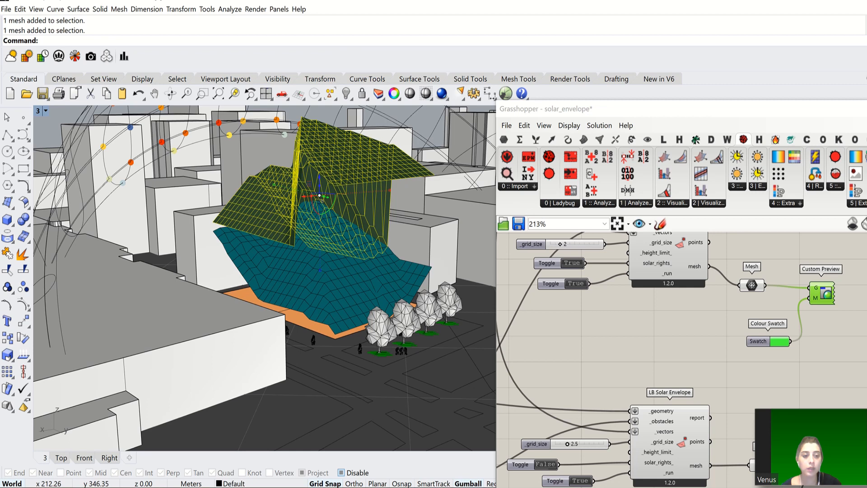
{"action": "left_click", "coordinate": [770, 348]}
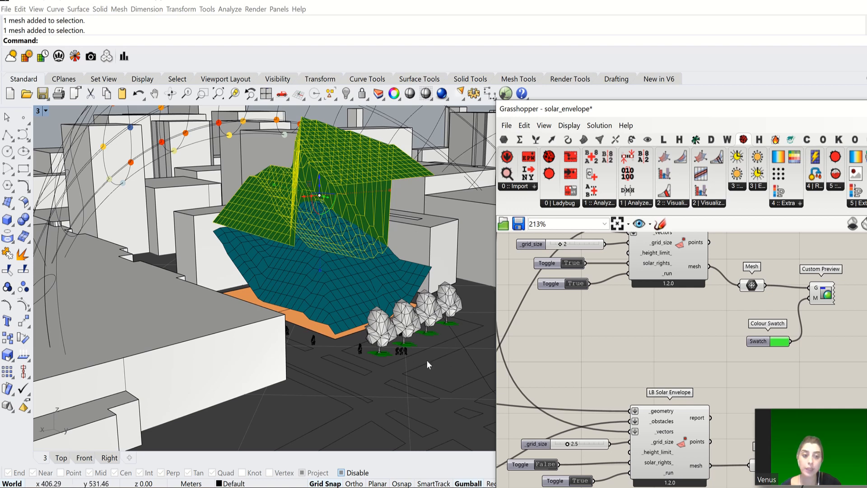
- Highlight the cyan Custom Preview of the second LB Solar Envelope to identify its mesh in the Rhino viewport
{"action": "scroll", "coordinate": [655, 321], "scroll_direction": "down", "scroll_amount": 4}
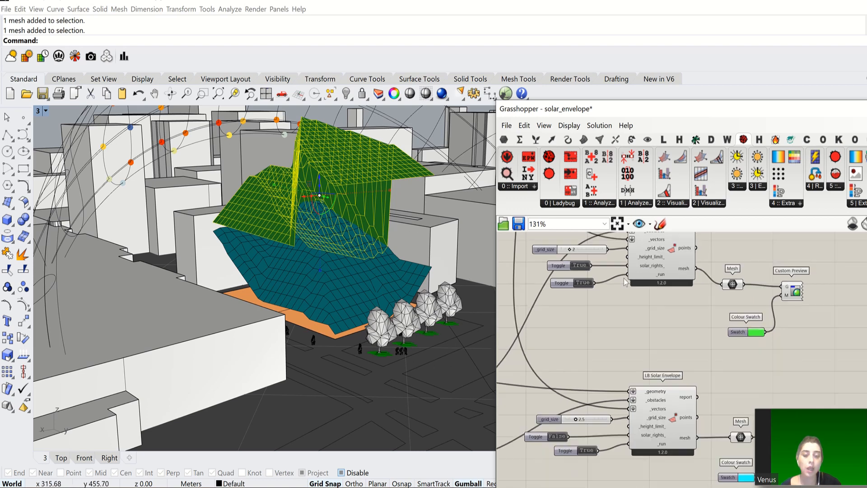
{"action": "scroll", "coordinate": [730, 350], "scroll_direction": "up", "scroll_amount": 4}
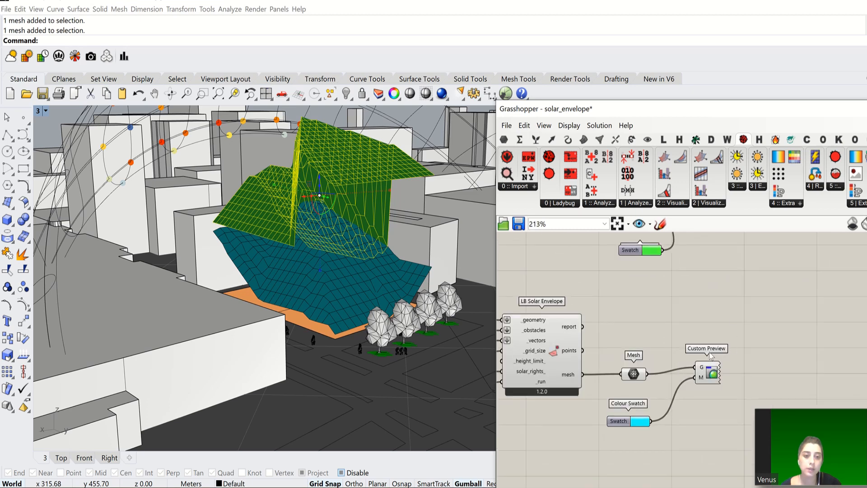
{"action": "left_click_drag", "start_coordinate": [741, 345], "coordinate": [701, 397]}
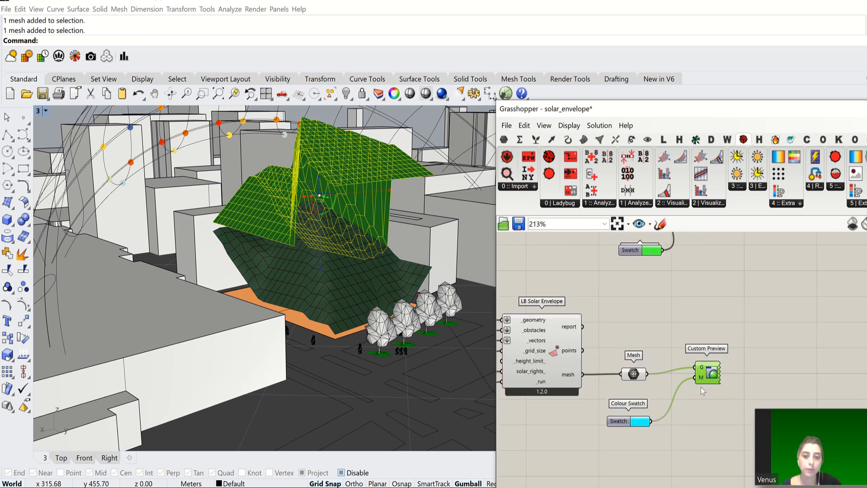
- Turn off the preview of the first envelope's Mesh and Custom Preview components with the green Colour Swatch group
{"action": "scroll", "coordinate": [705, 356], "scroll_direction": "down", "scroll_amount": 4}
{"action": "left_click_drag", "start_coordinate": [739, 270], "coordinate": [651, 351]}
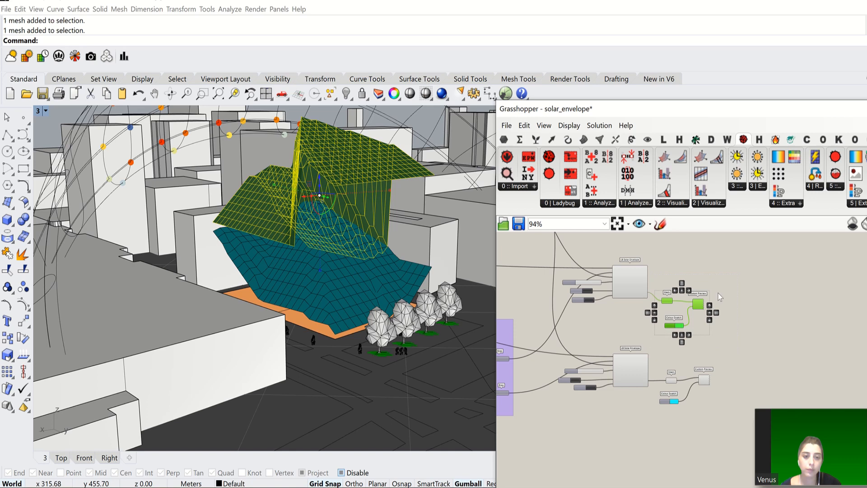
{"action": "middle_click", "coordinate": [701, 313]}
{"action": "left_click", "coordinate": [733, 311]}
{"action": "left_click", "coordinate": [763, 323]}
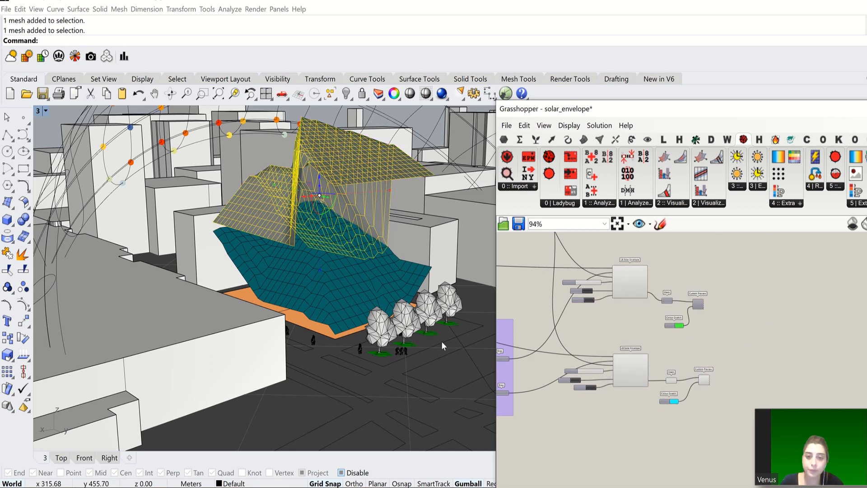
- Select the lower cyan envelope mesh in Rhino and examine its surface above the orange site and the trees
{"action": "left_click", "coordinate": [443, 361]}
{"action": "left_click", "coordinate": [373, 299]}
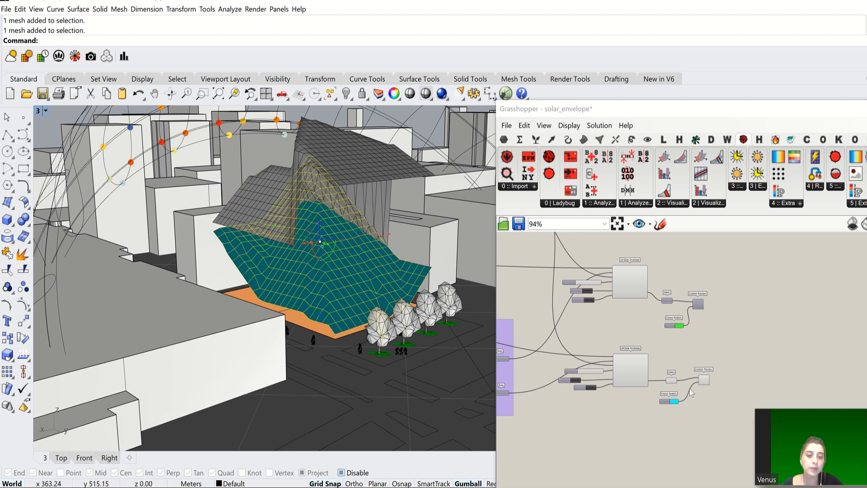
{"action": "scroll", "coordinate": [690, 384], "scroll_direction": "up", "scroll_amount": 2}
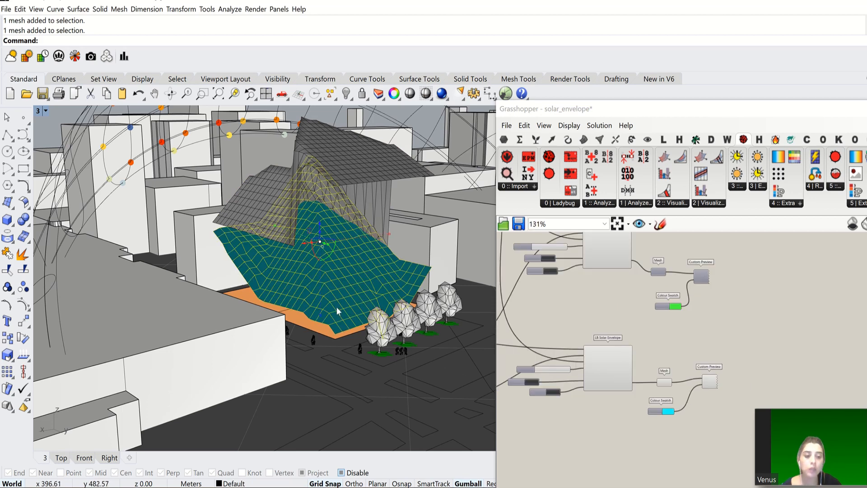
{"action": "scroll", "coordinate": [317, 280], "scroll_direction": "up", "scroll_amount": 3}
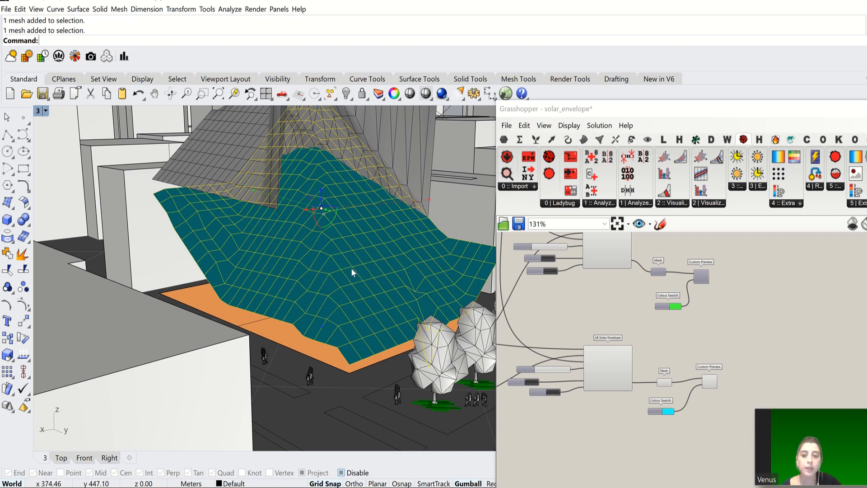
{"action": "scroll", "coordinate": [330, 292], "scroll_direction": "down", "scroll_amount": 2}
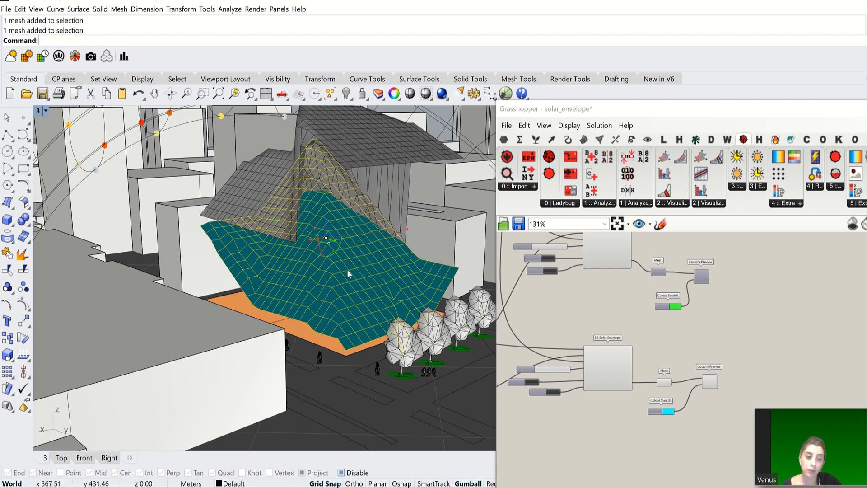
{"action": "right_click_drag", "start_coordinate": [355, 280], "coordinate": [393, 288]}
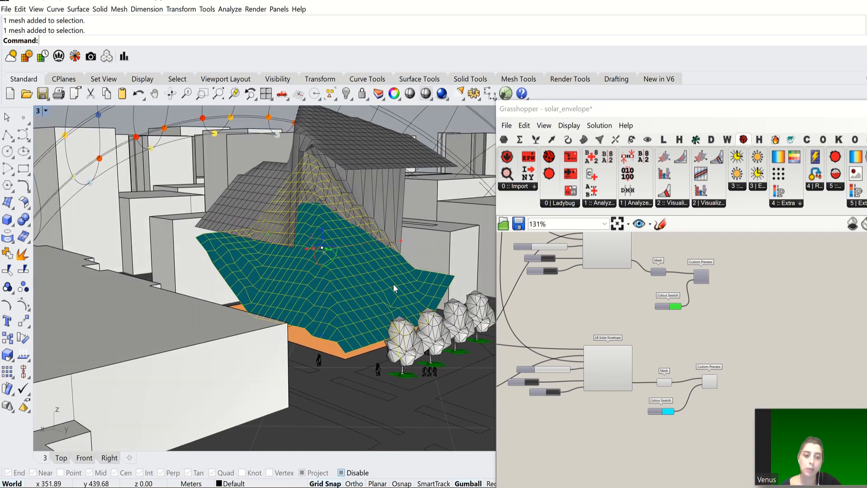
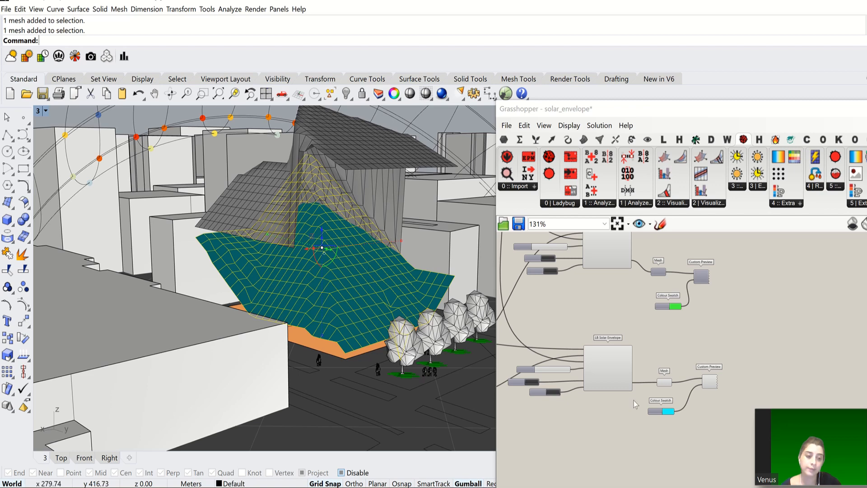
- Uncover the Rhino viewport and examine both envelopes within the surrounding city blocks from named view 1
{"action": "left_click", "coordinate": [627, 451]}
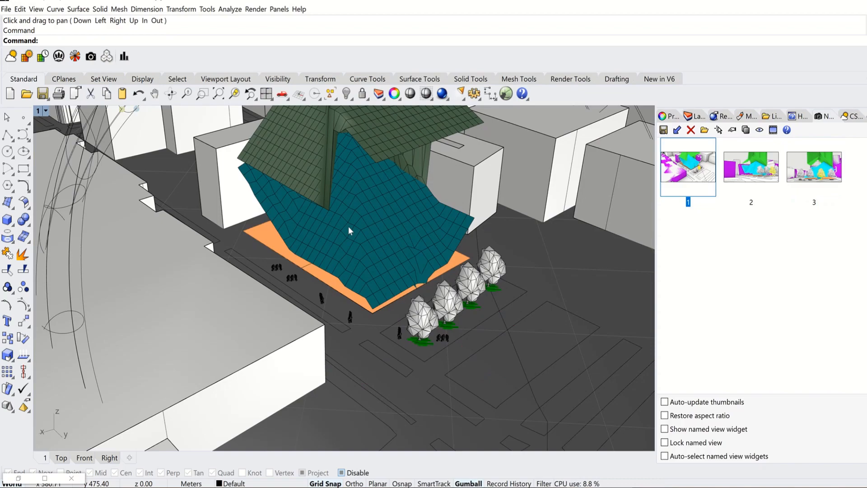
{"action": "mouse_move", "coordinate": [348, 226]}
{"action": "right_mouse_down"}
{"action": "mouse_move", "coordinate": [381, 219]}
{"action": "mouse_move", "coordinate": [369, 202]}
{"action": "mouse_move", "coordinate": [349, 219]}
{"action": "right_mouse_up"}
{"action": "scroll", "coordinate": [384, 255], "scroll_direction": "down", "scroll_amount": 7}
{"action": "right_click_drag", "start_coordinate": [384, 255], "coordinate": [596, 230]}
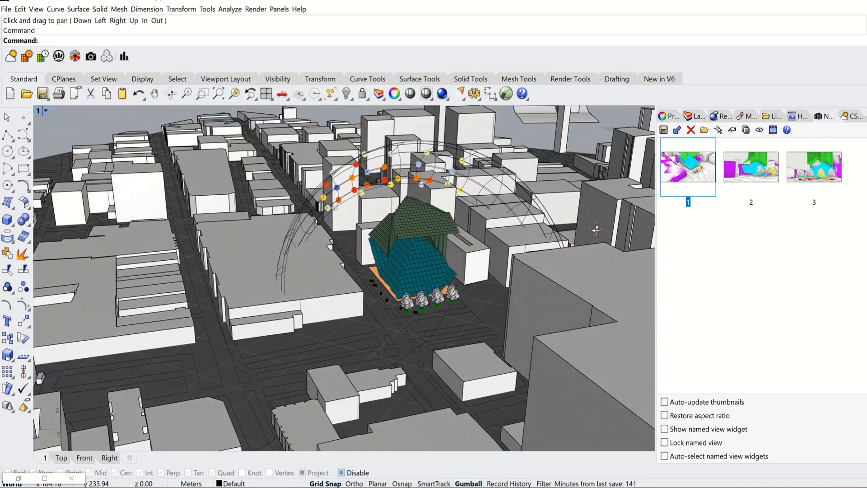
- Restore named view 2 and examine both envelopes from street level with their full height in frame
{"action": "double_click", "coordinate": [751, 167]}
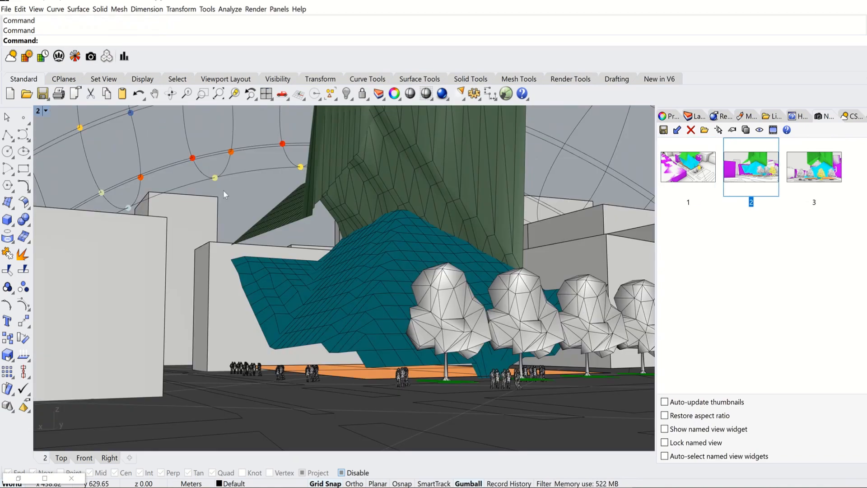
{"action": "left_click", "coordinate": [171, 93]}
{"action": "left_click_drag", "start_coordinate": [425, 194], "coordinate": [396, 240]}
{"action": "scroll", "coordinate": [396, 210], "scroll_direction": "up", "scroll_amount": 1}
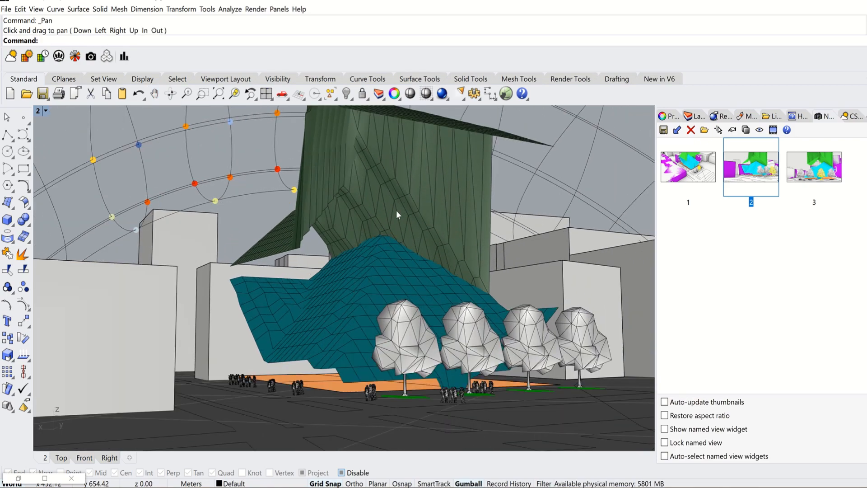
{"action": "right_click_drag", "start_coordinate": [397, 210], "coordinate": [400, 207]}
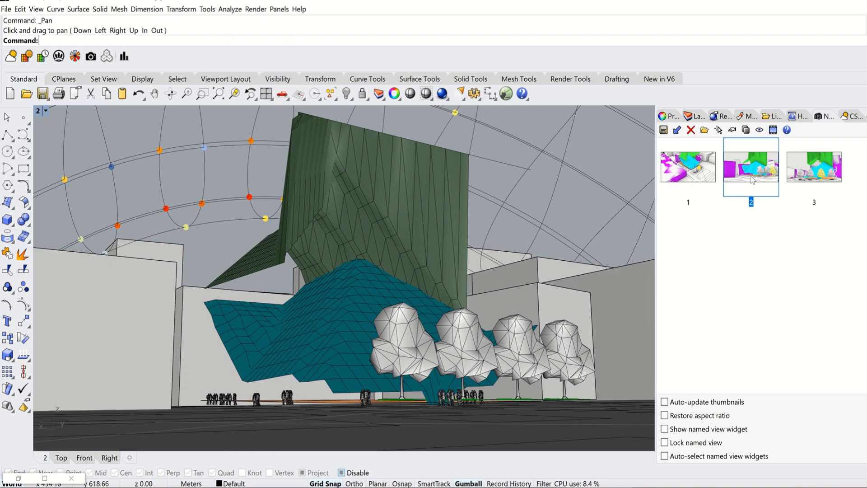
- Restore named view 3 and examine the front of both envelopes behind the row of trees
{"action": "double_click", "coordinate": [816, 164]}
{"action": "scroll", "coordinate": [470, 209], "scroll_direction": "down", "scroll_amount": 1}
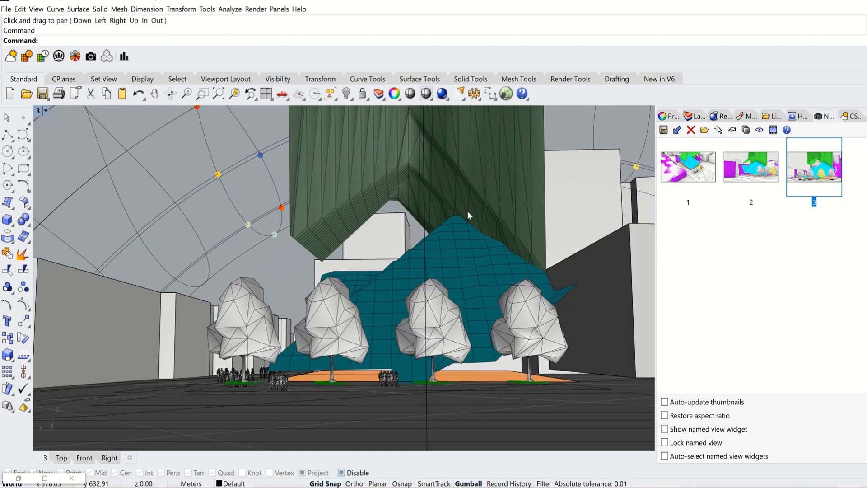
{"action": "left_click", "coordinate": [155, 93]}
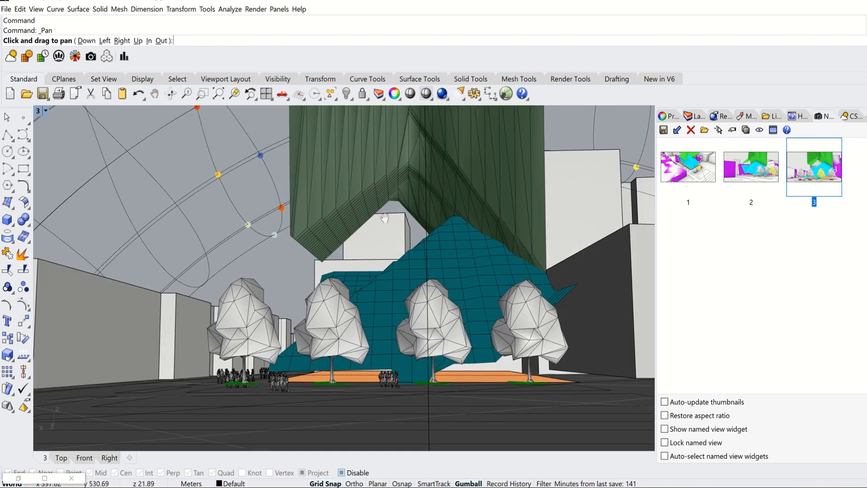
{"action": "left_click_drag", "start_coordinate": [370, 212], "coordinate": [333, 235]}
{"action": "scroll", "coordinate": [372, 233], "scroll_direction": "down", "scroll_amount": 4}
{"action": "scroll", "coordinate": [371, 188], "scroll_direction": "up", "scroll_amount": 3}
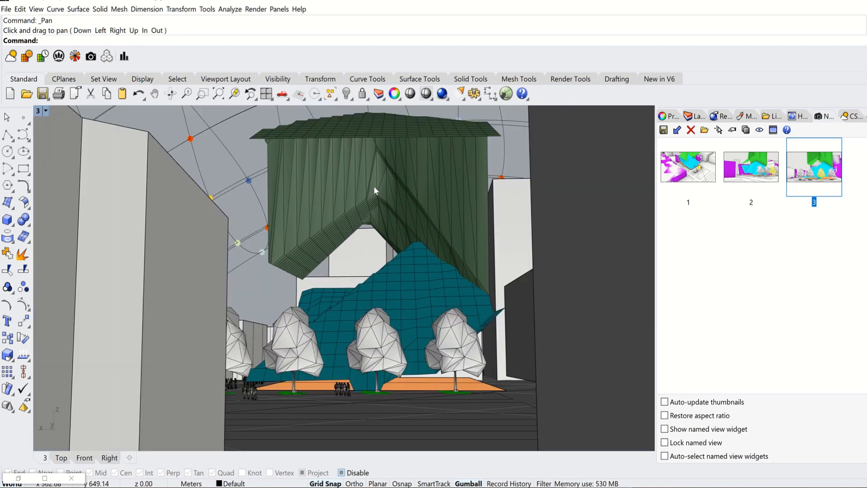
{"action": "mouse_move", "coordinate": [373, 185]}
{"action": "right_mouse_down"}
{"action": "mouse_move", "coordinate": [366, 188]}
{"action": "mouse_move", "coordinate": [375, 185]}
{"action": "right_mouse_up"}
{"action": "scroll", "coordinate": [406, 171], "scroll_direction": "up", "scroll_amount": 2}
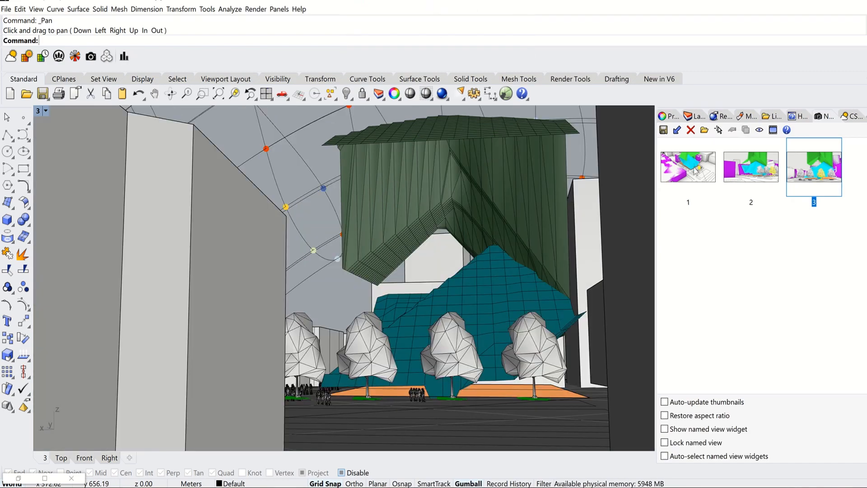
- Restore named views 1 and 2 in turn and compare the envelopes from above and from street level
{"action": "double_click", "coordinate": [696, 171]}
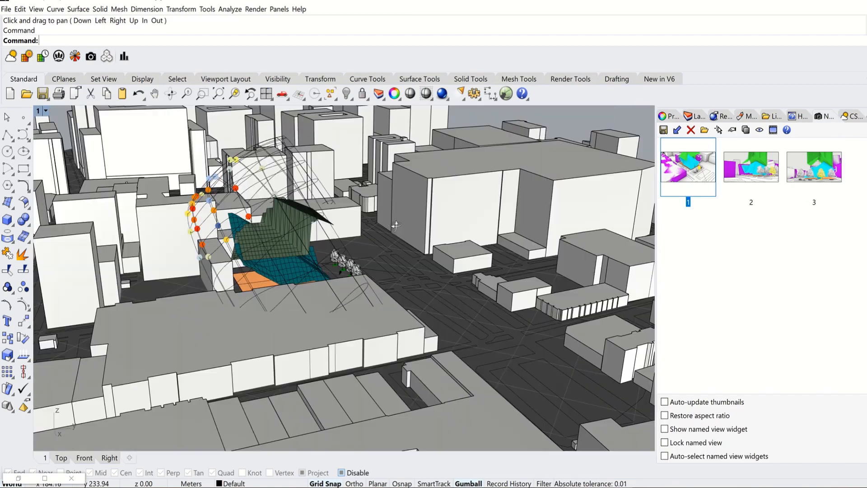
{"action": "right_click_drag", "start_coordinate": [396, 225], "coordinate": [595, 231]}
{"action": "double_click", "coordinate": [750, 166]}
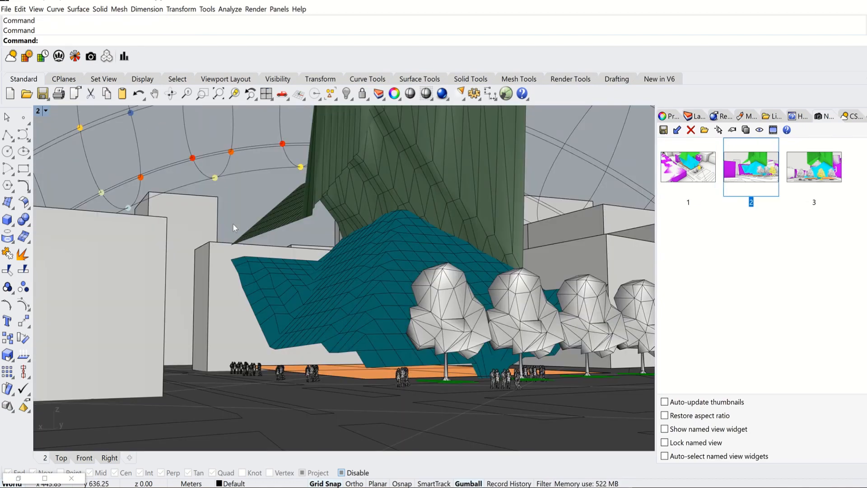
{"action": "left_click", "coordinate": [155, 93]}
{"action": "left_click_drag", "start_coordinate": [441, 209], "coordinate": [403, 230]}
{"action": "scroll", "coordinate": [396, 210], "scroll_direction": "up", "scroll_amount": 1}
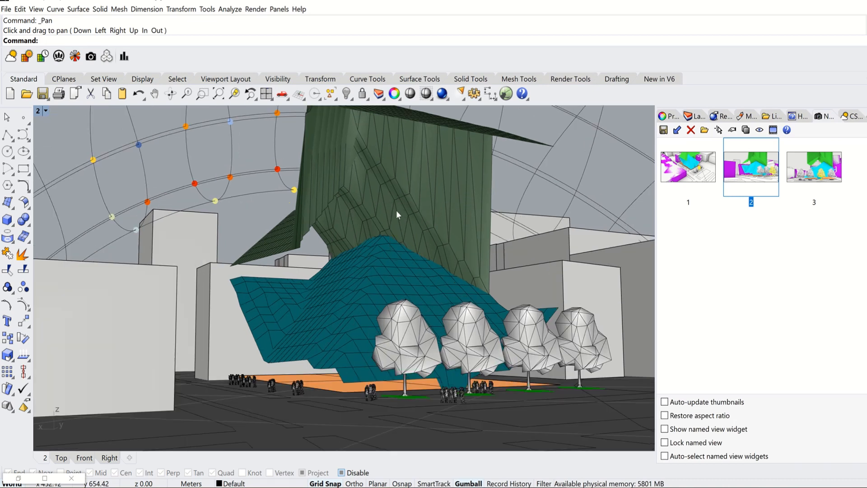
{"action": "right_click_drag", "start_coordinate": [397, 210], "coordinate": [399, 207]}
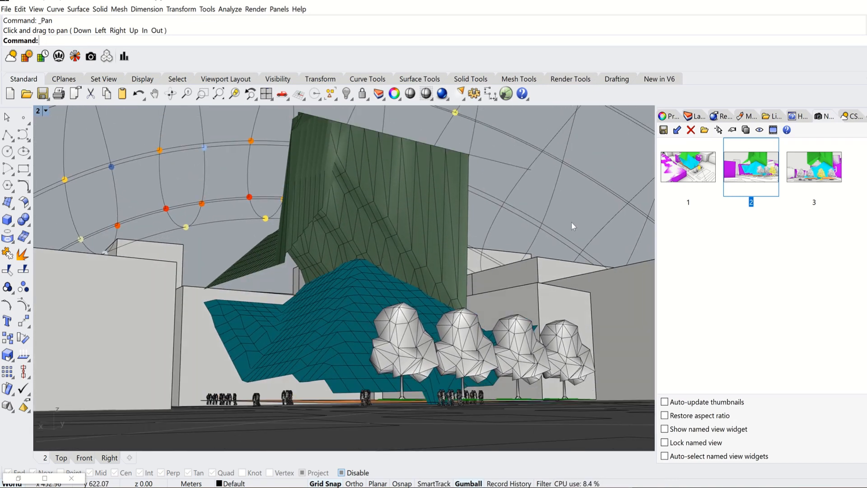
- Restore named view 3 again and reframe it to examine the full height of both envelopes above the trees
{"action": "double_click", "coordinate": [815, 164]}
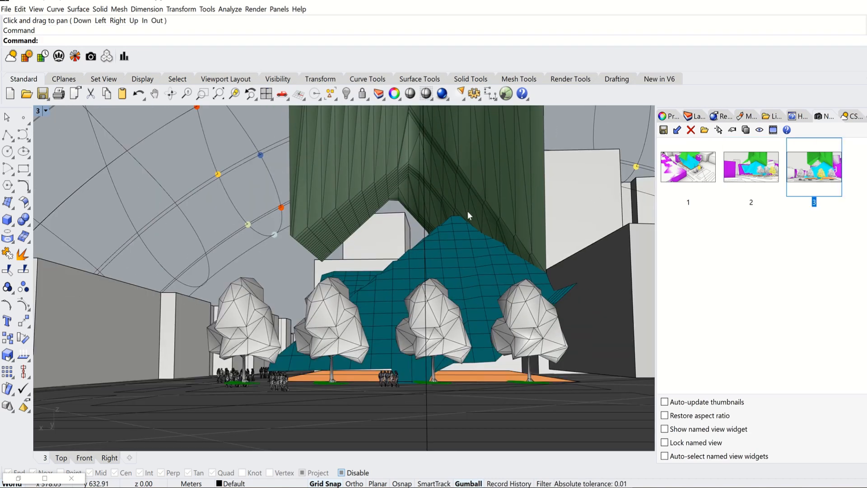
{"action": "left_click", "coordinate": [155, 94]}
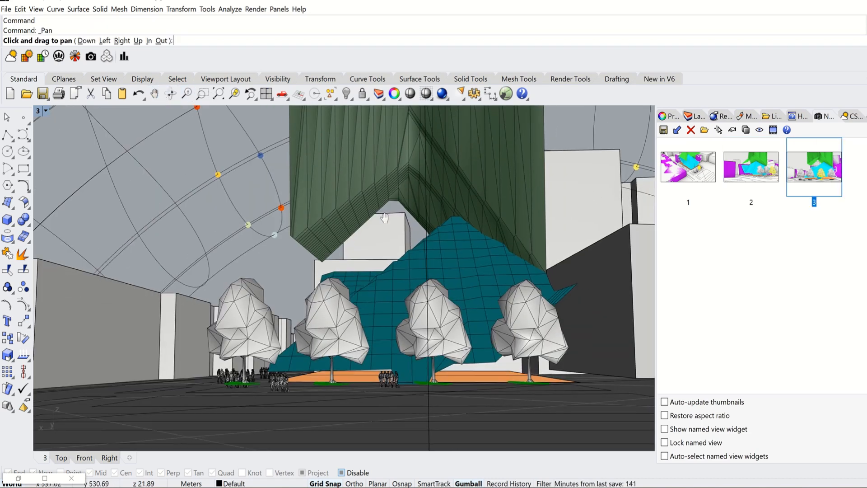
{"action": "left_click_drag", "start_coordinate": [370, 208], "coordinate": [339, 245]}
{"action": "scroll", "coordinate": [367, 234], "scroll_direction": "down", "scroll_amount": 3}
{"action": "scroll", "coordinate": [371, 188], "scroll_direction": "down", "scroll_amount": 6}
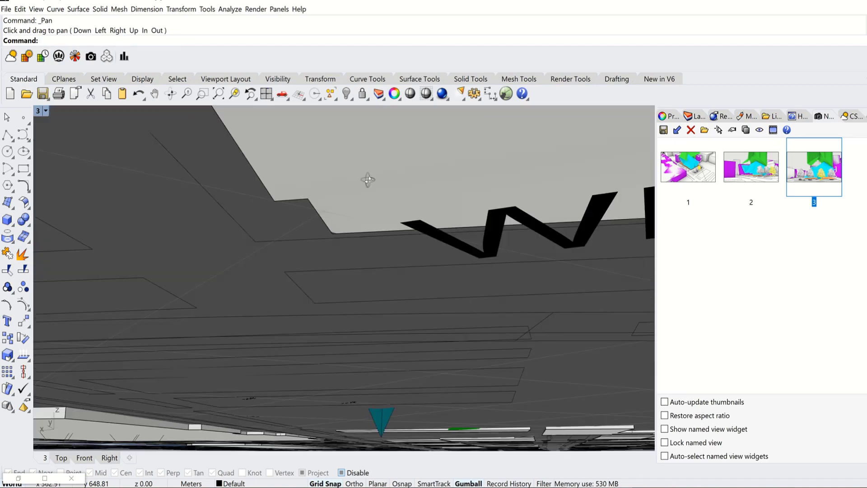
{"action": "mouse_move", "coordinate": [369, 180]}
{"action": "right_mouse_down"}
{"action": "mouse_move", "coordinate": [368, 190]}
{"action": "mouse_move", "coordinate": [374, 186]}
{"action": "right_mouse_up"}
{"action": "scroll", "coordinate": [407, 173], "scroll_direction": "up", "scroll_amount": 2}
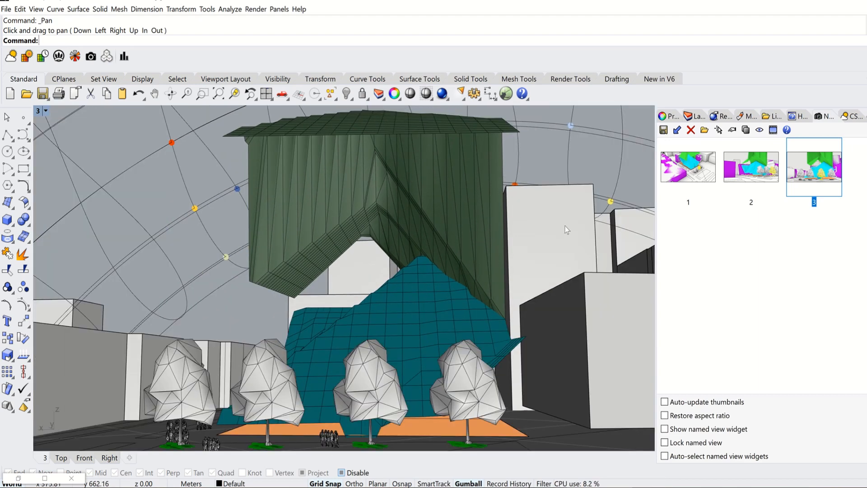